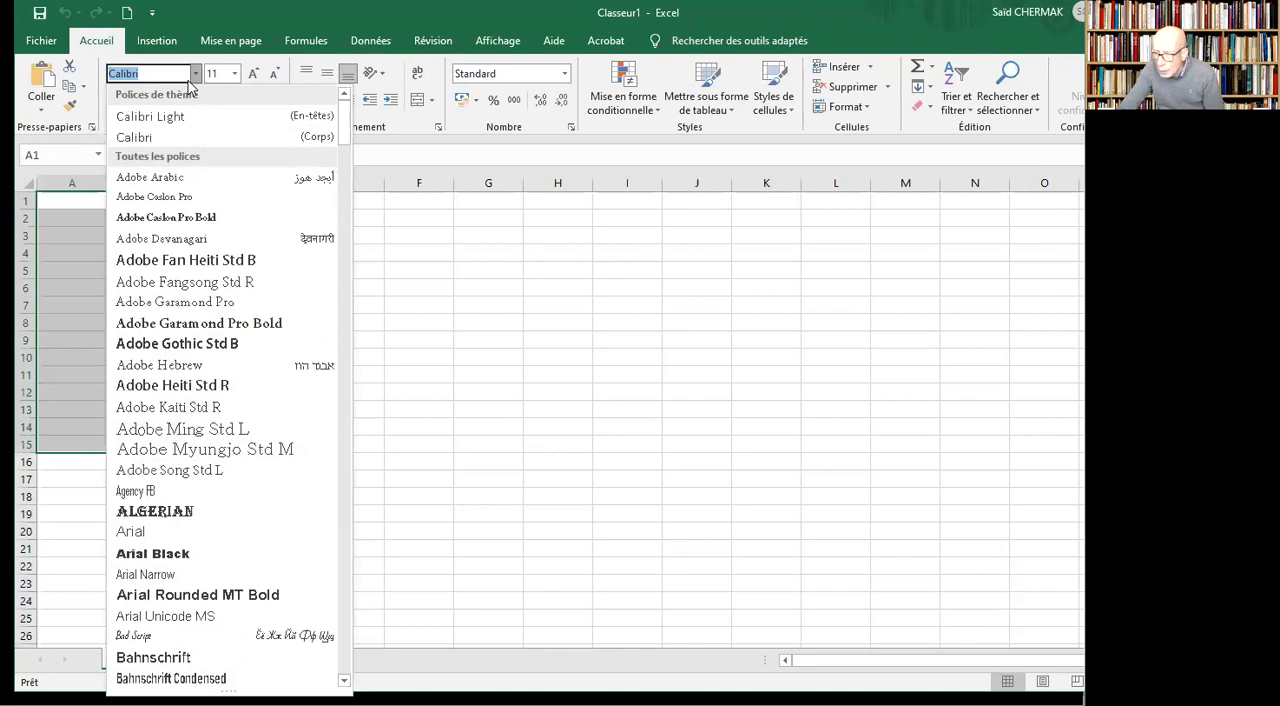
Set the font of cells A1:C15 to Times New Roman, size 16.
text(Tiger)
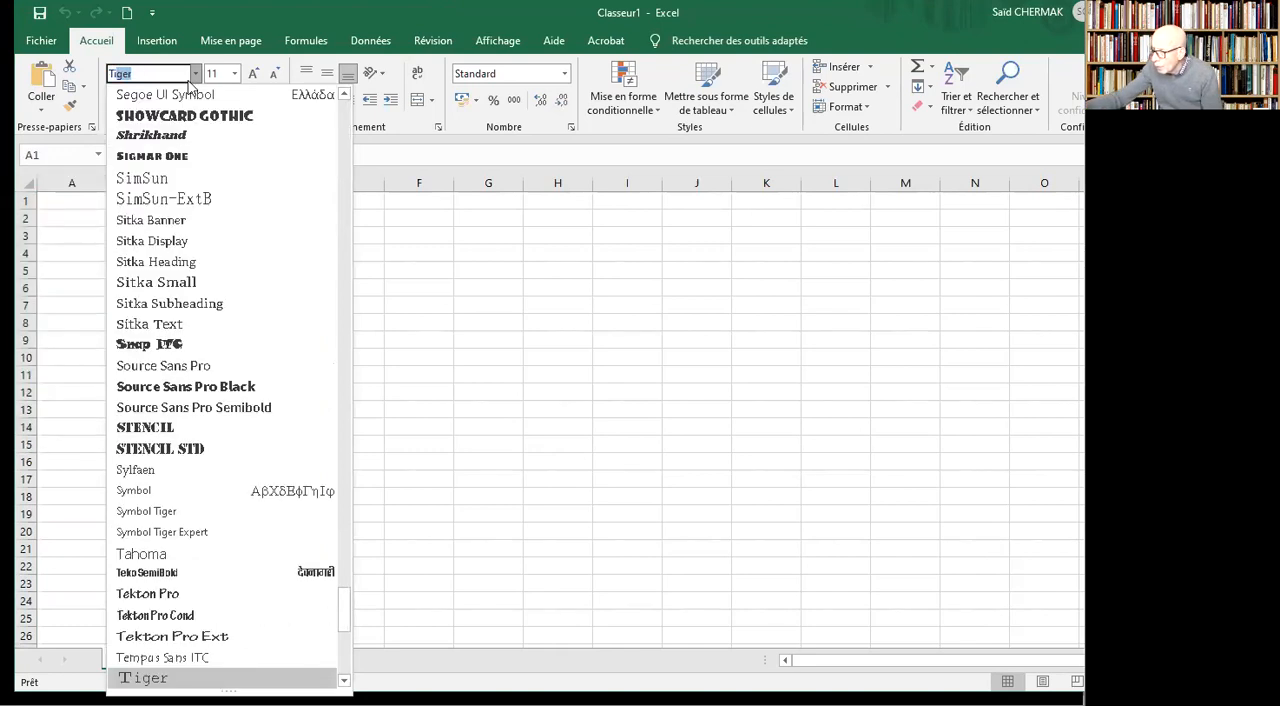
text(Times New Roman)
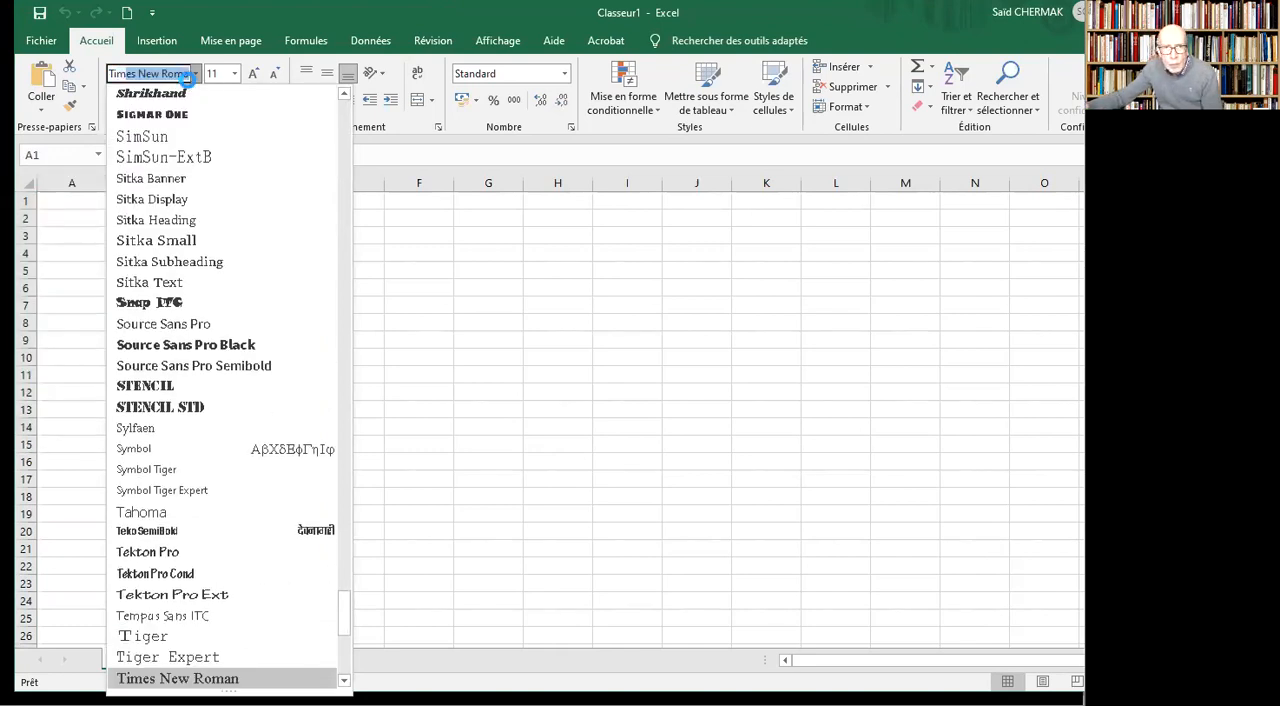
key(Return)
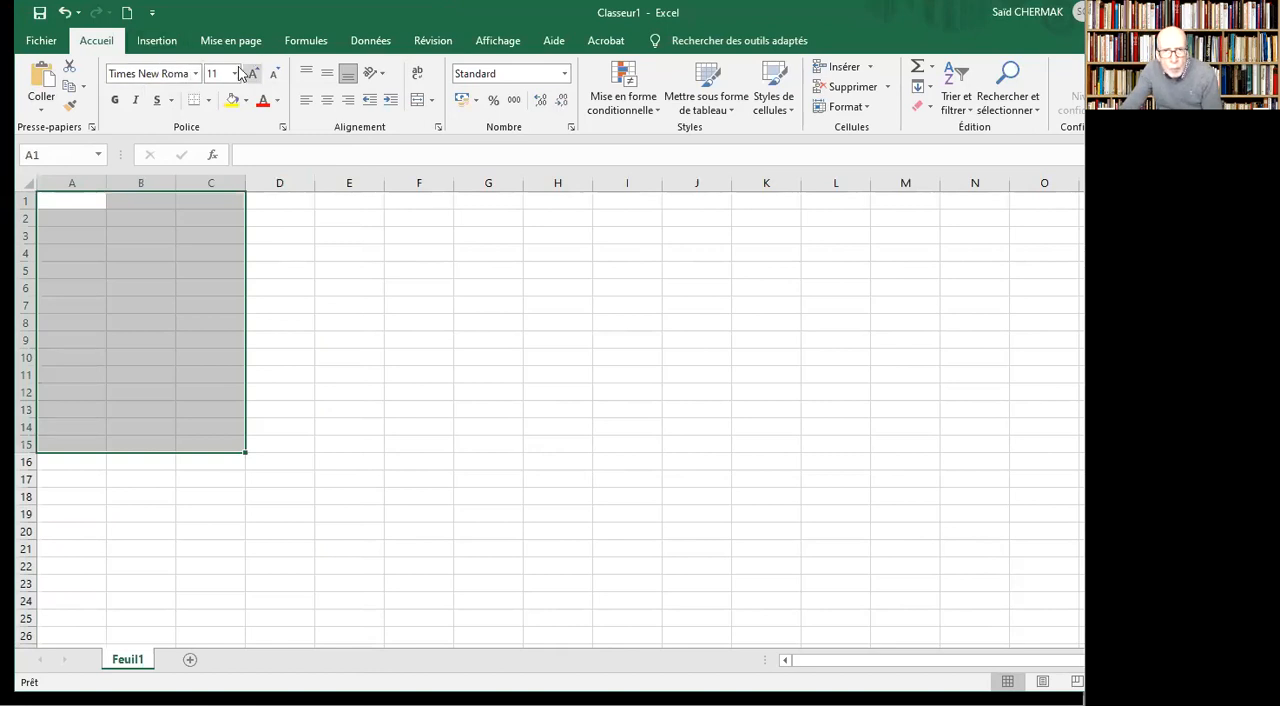
click(234, 73)
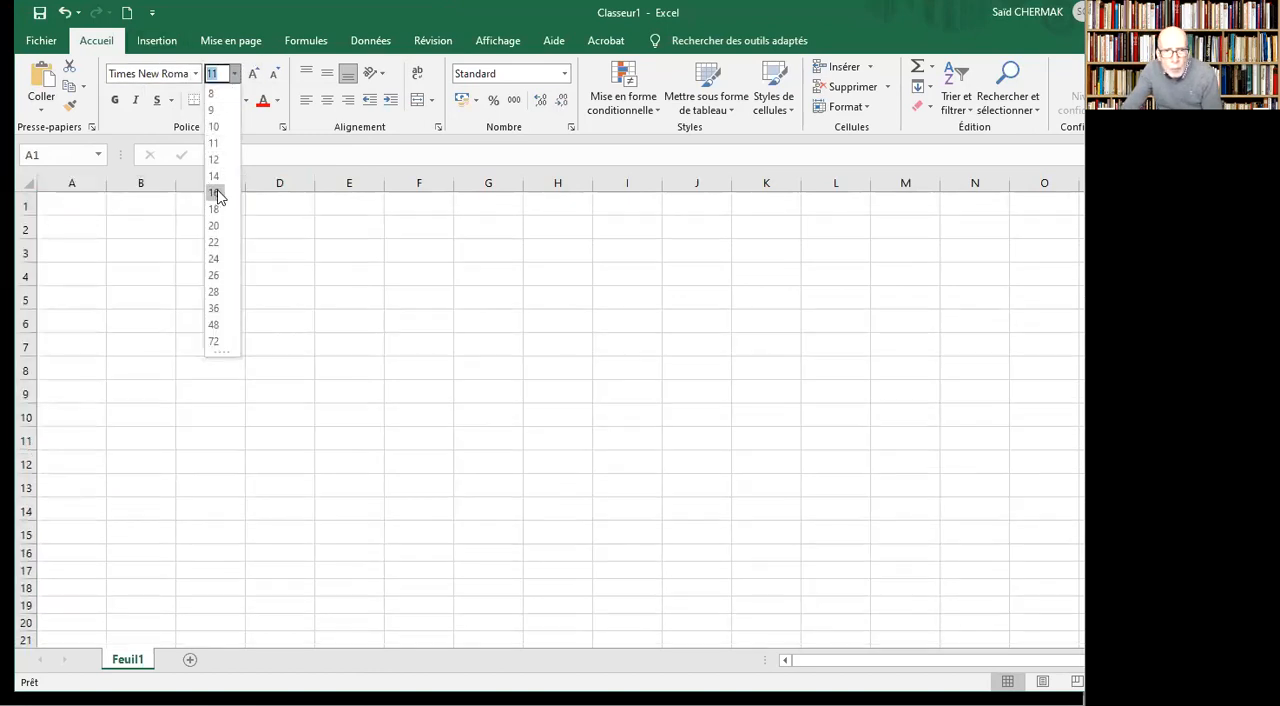
click(213, 193)
Make cells A1:C15 bold and centred, and apply all borders to the range.
click(114, 101)
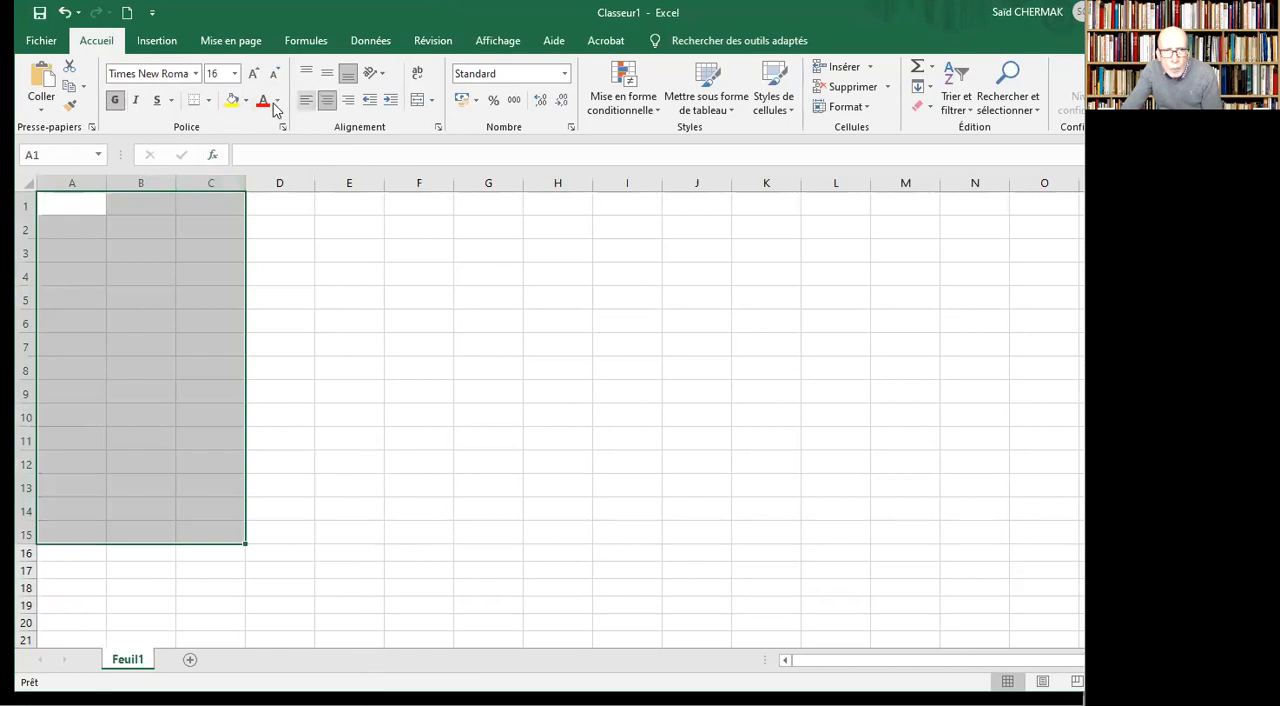
click(208, 100)
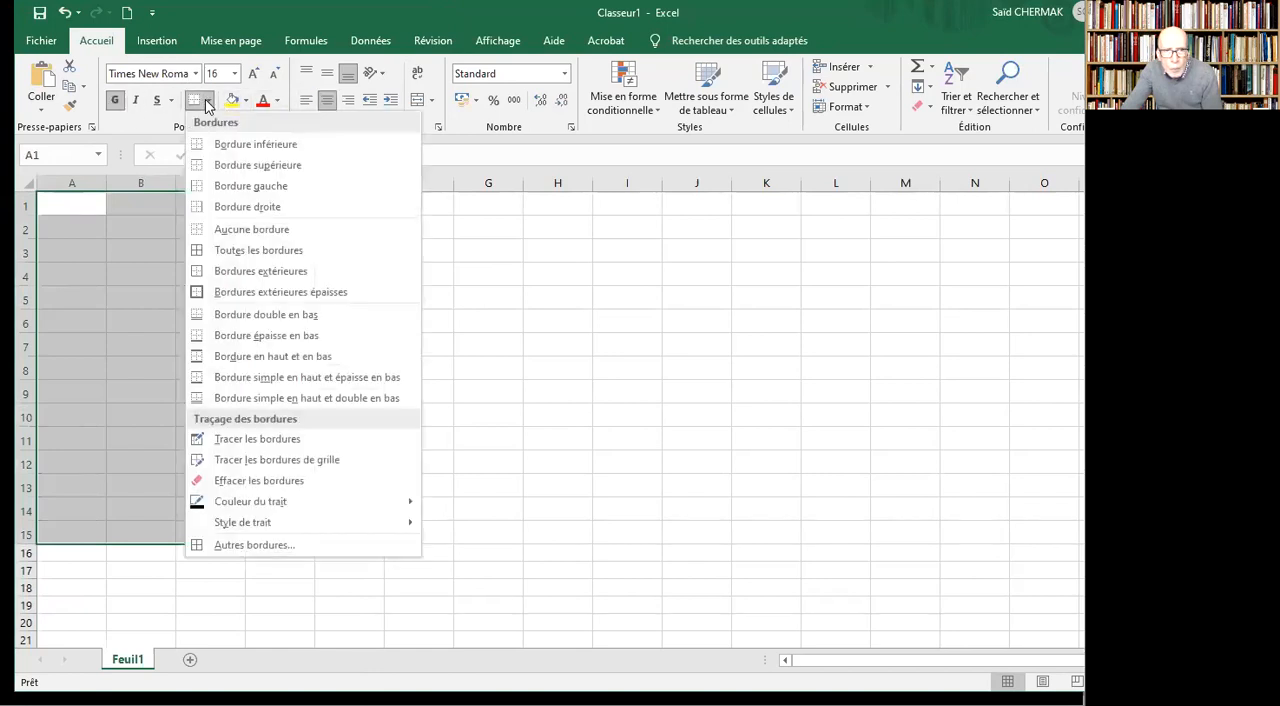
click(199, 257)
Enter the column headers xi in cell A1 and yi in cell B1.
click(55, 207)
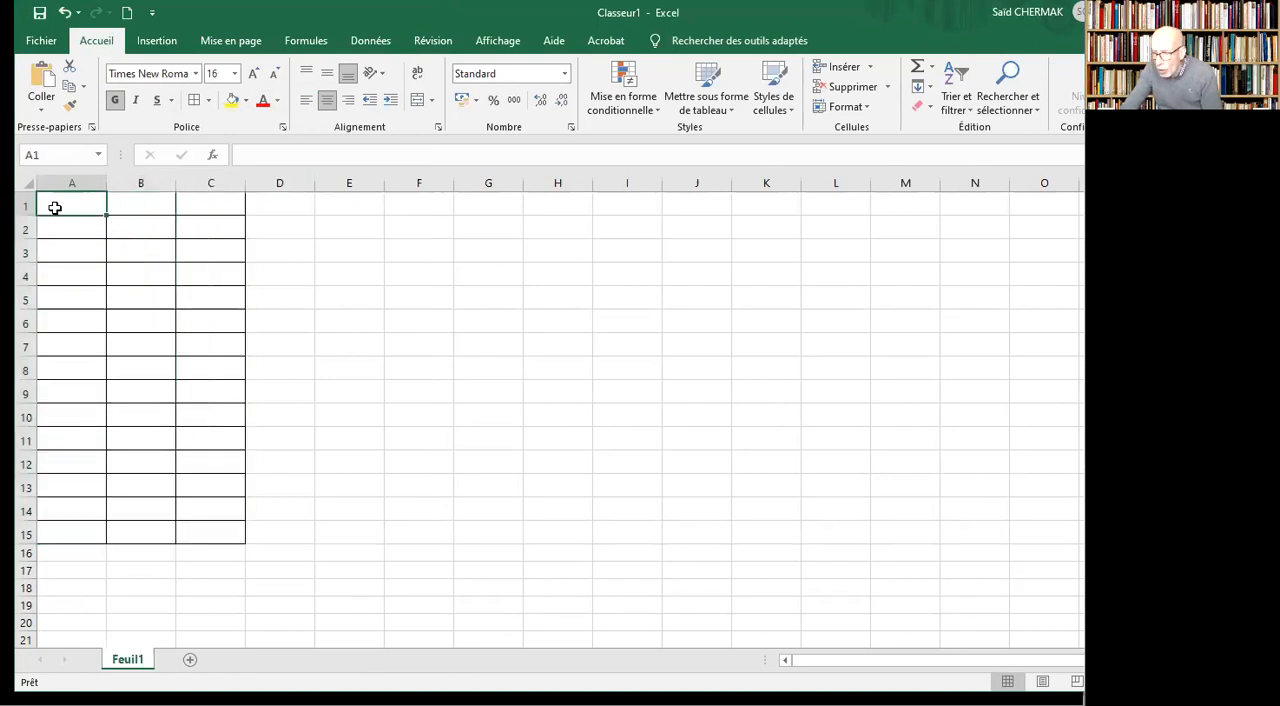
text(xi)
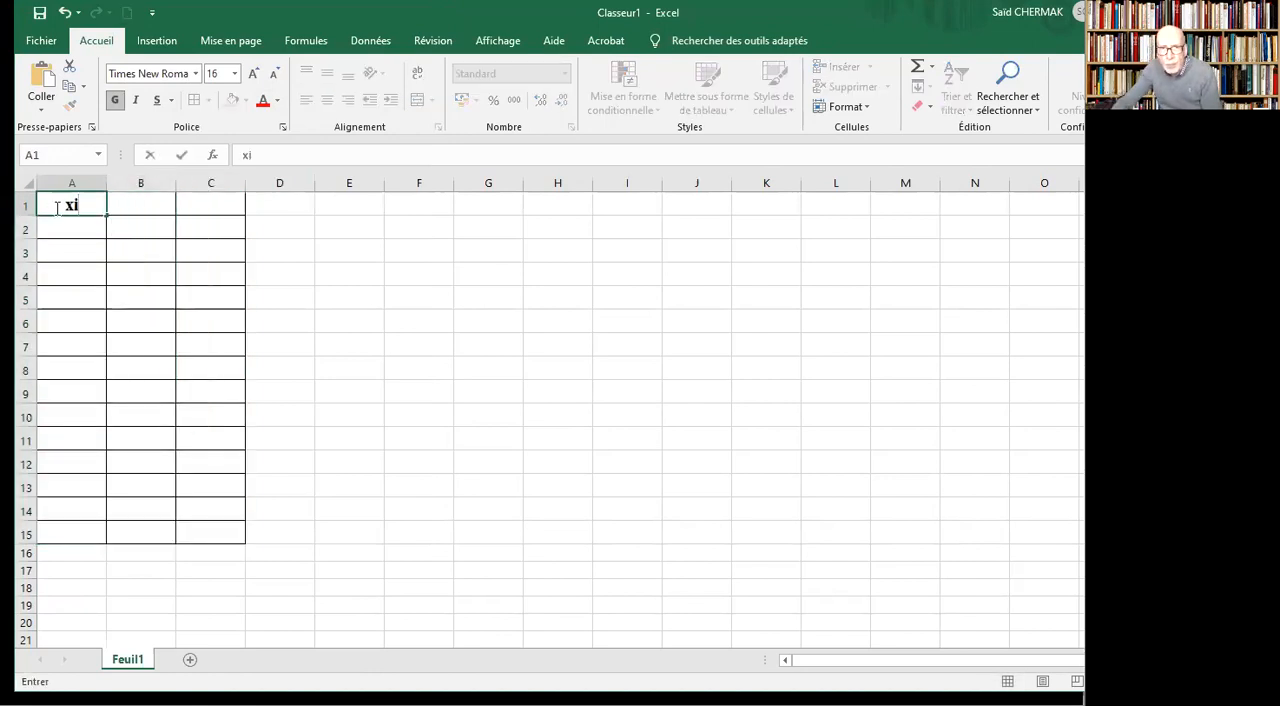
click(152, 206)
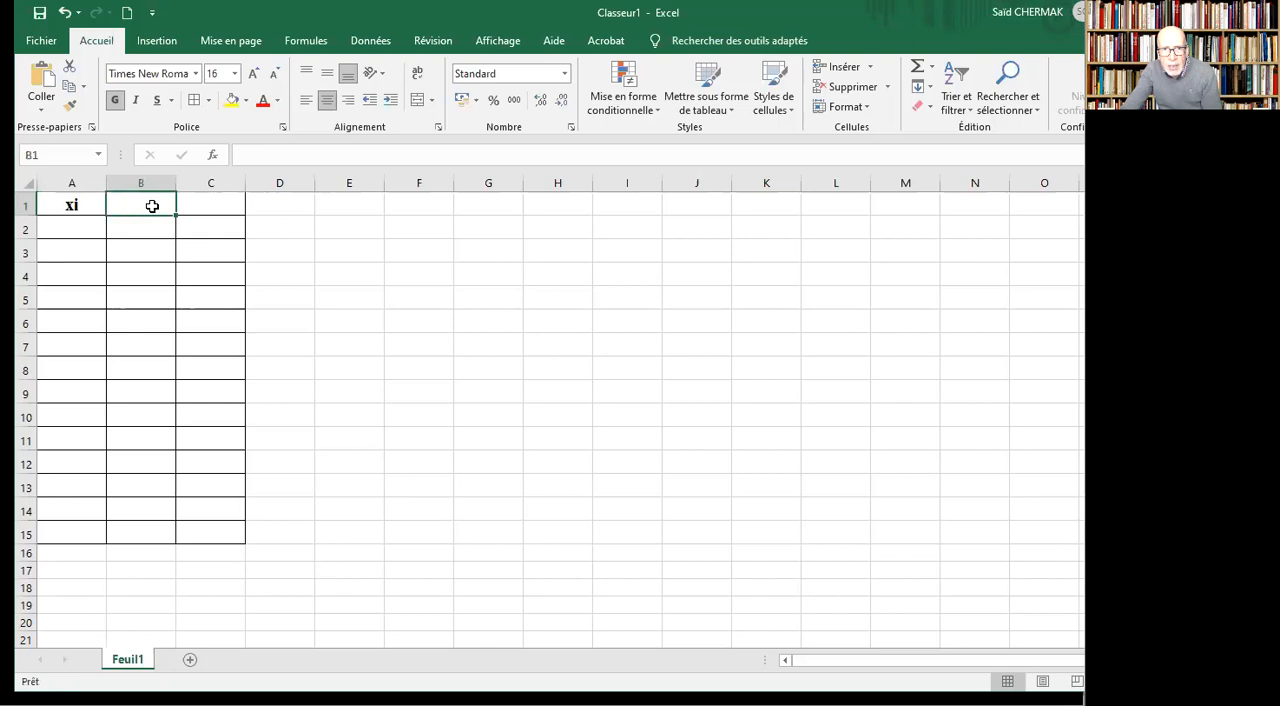
text(yi)
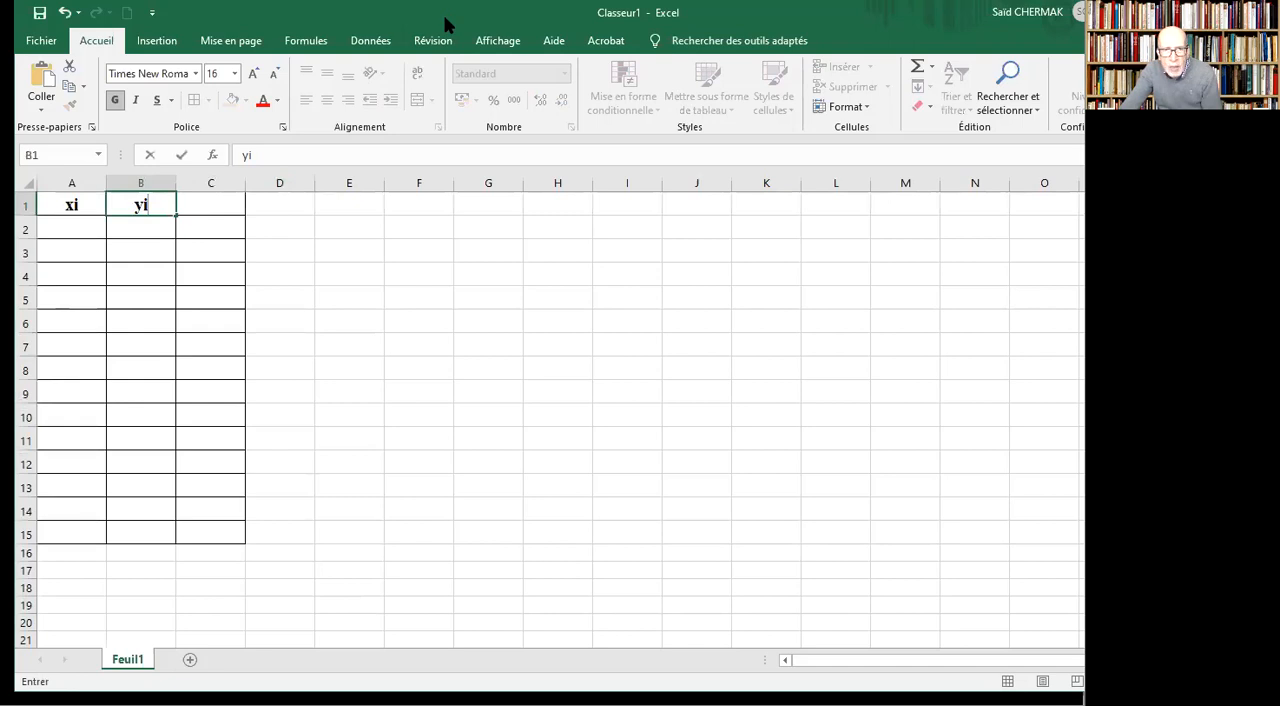
Lower the workbook window to uncover the source table, and enter the xi values 0,5, 2, 2,8, 4,6 and 5,5 in A2:A6.
drag(443, 14, 430, 264)
click(63, 476)
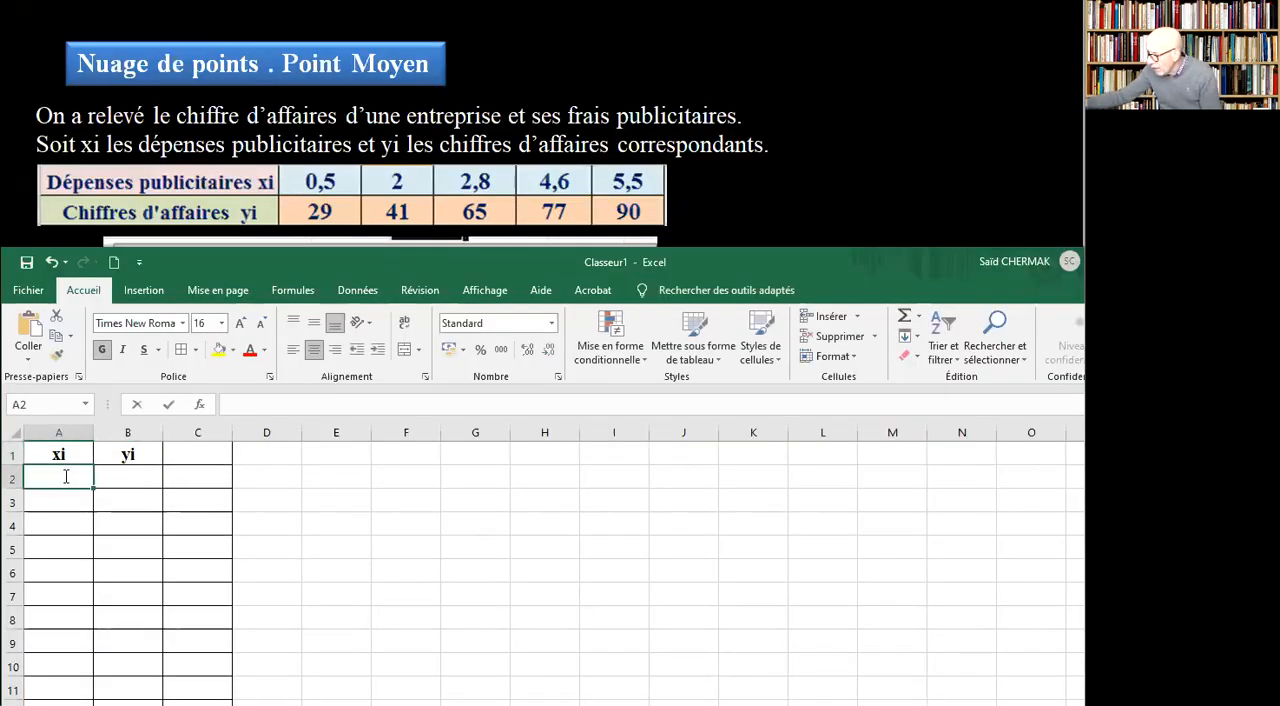
text(0,5)
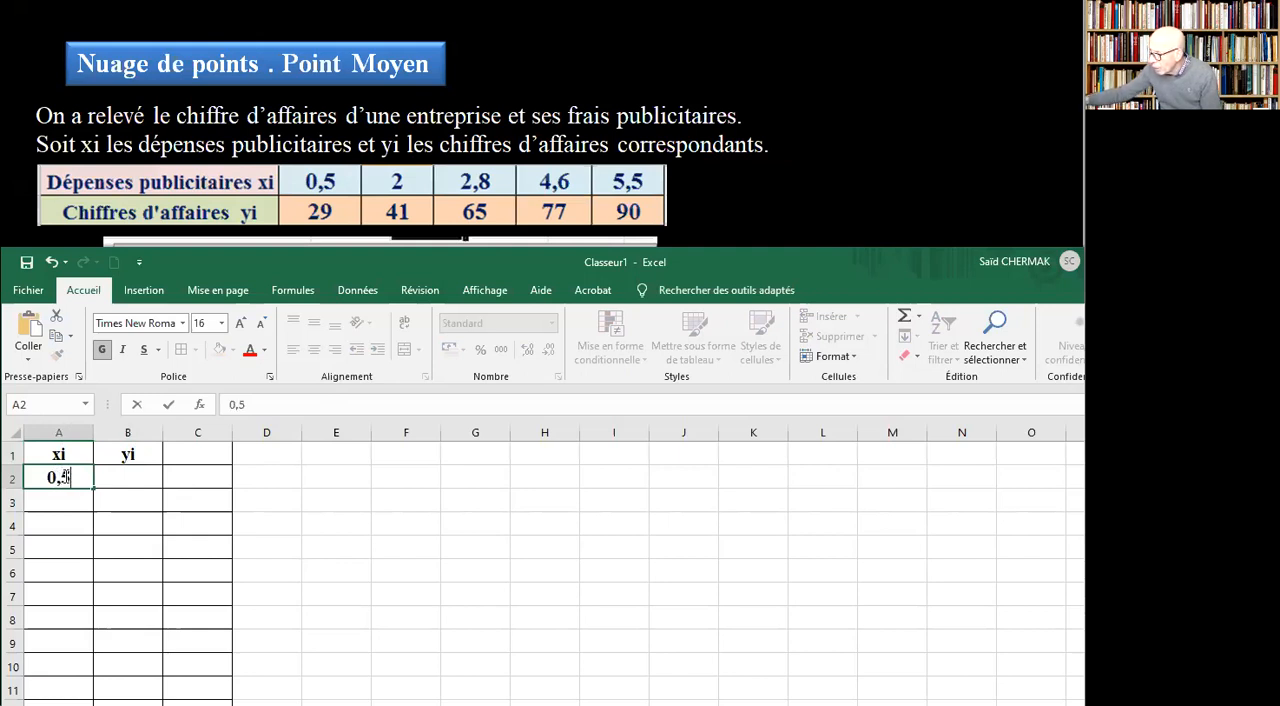
key(Return)
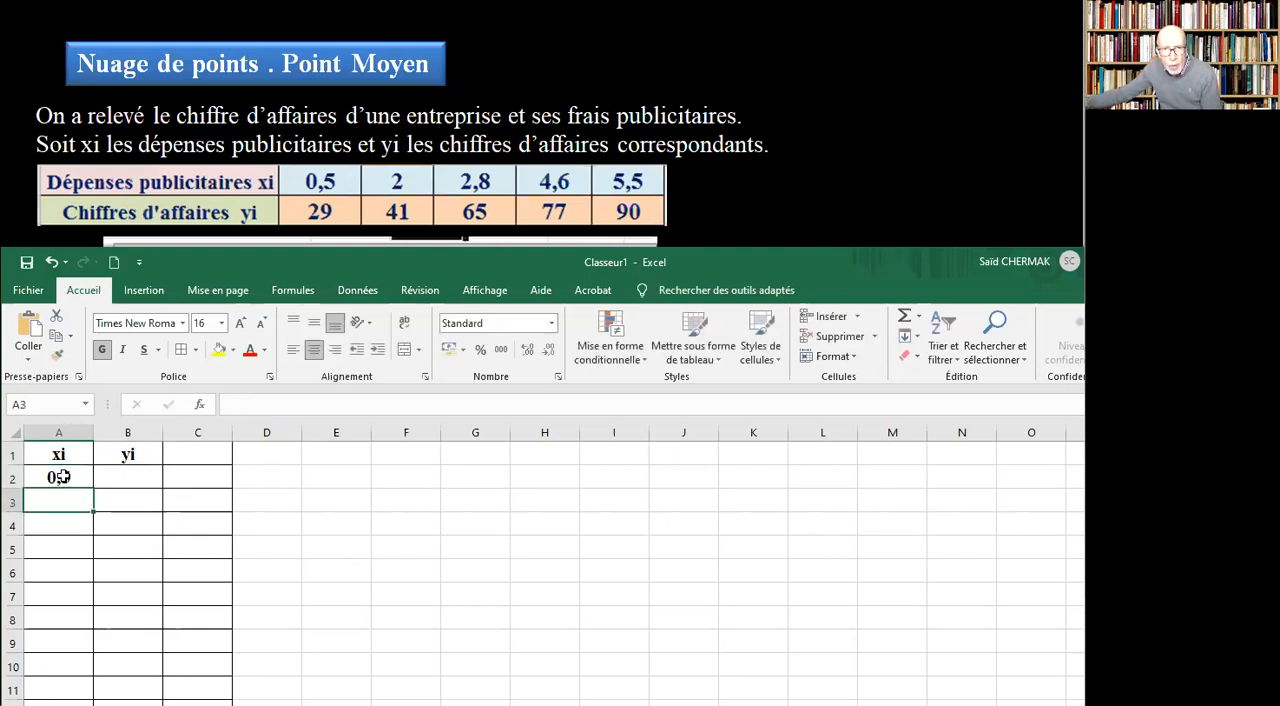
text(2)
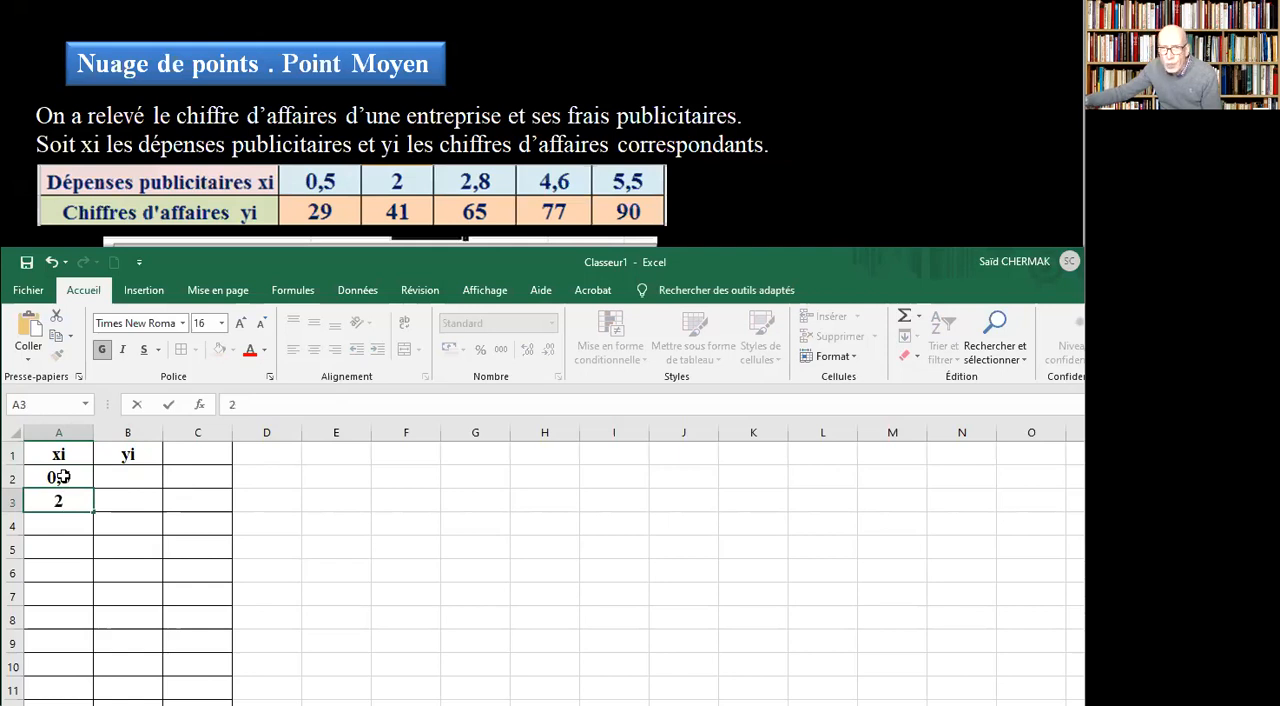
key(Return)
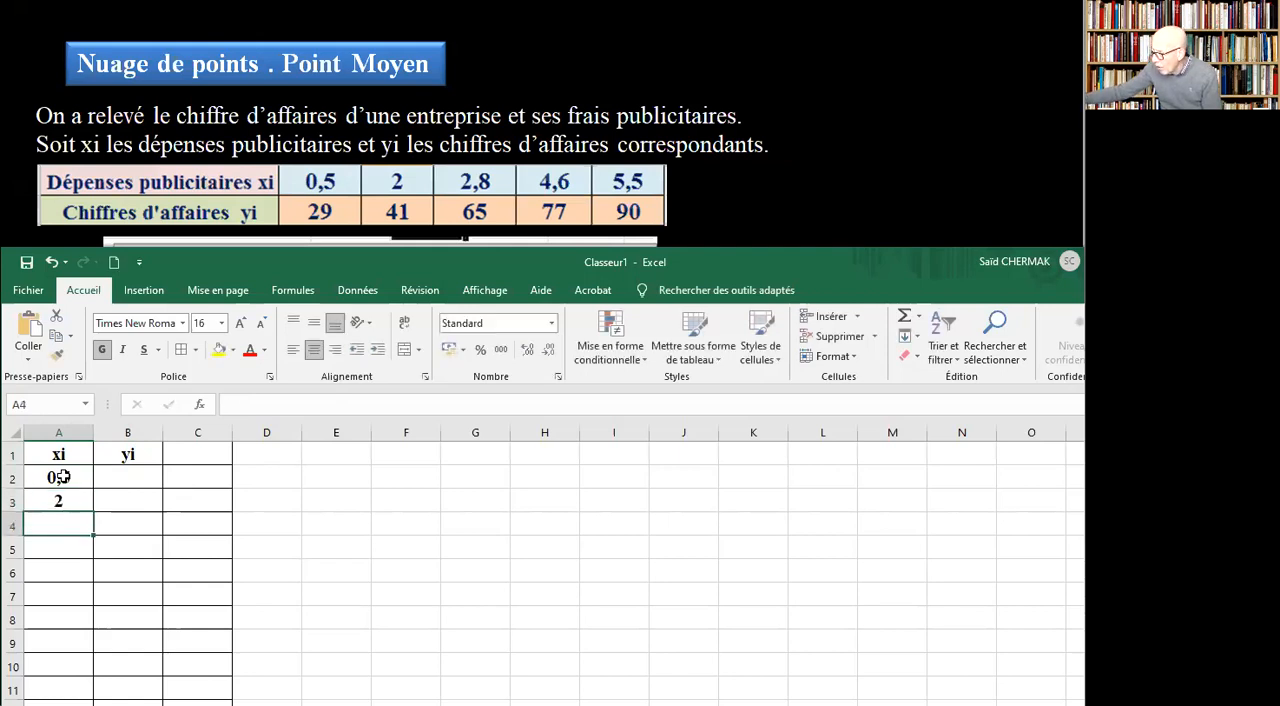
text(2,8)
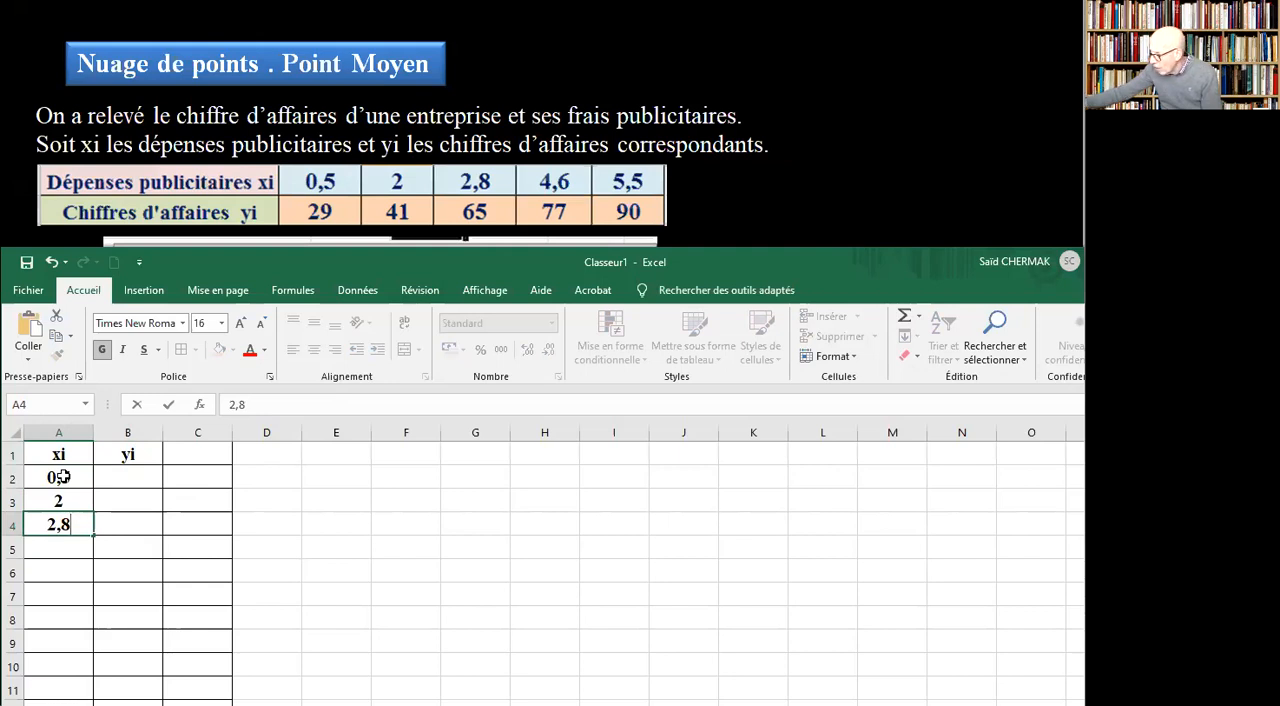
key(Return)
text(4,)
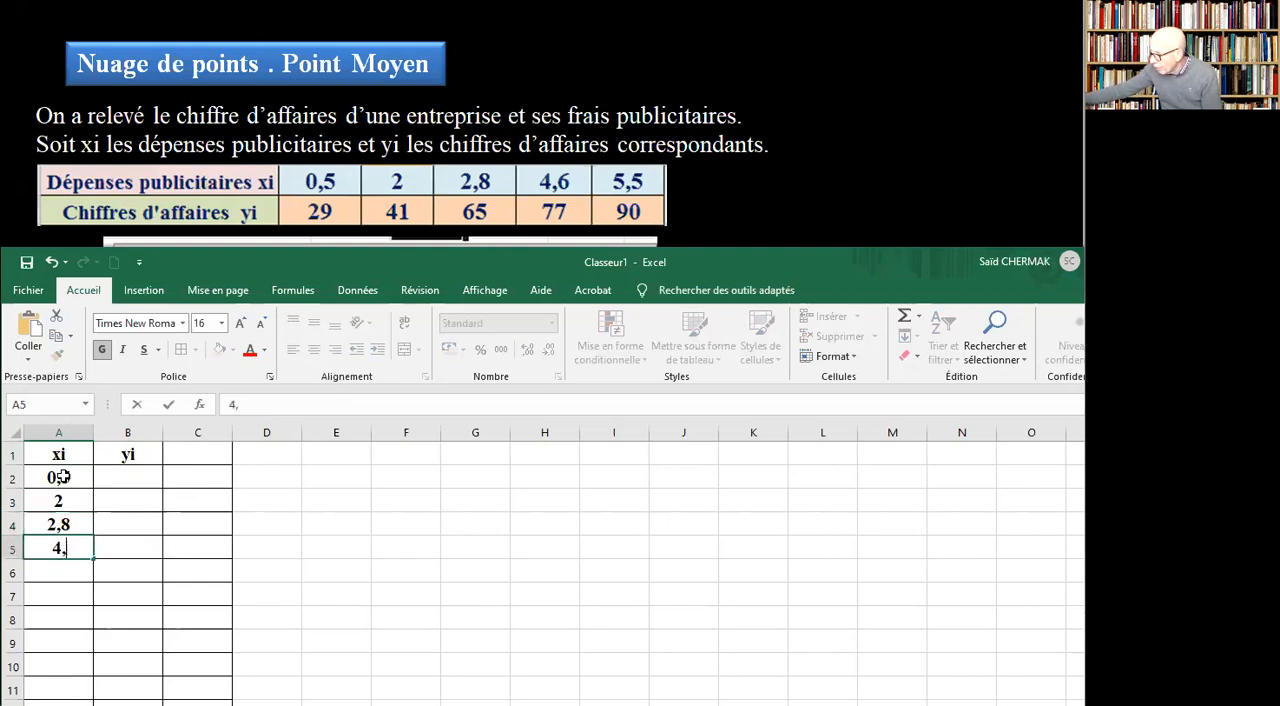
text(6)
key(Return)
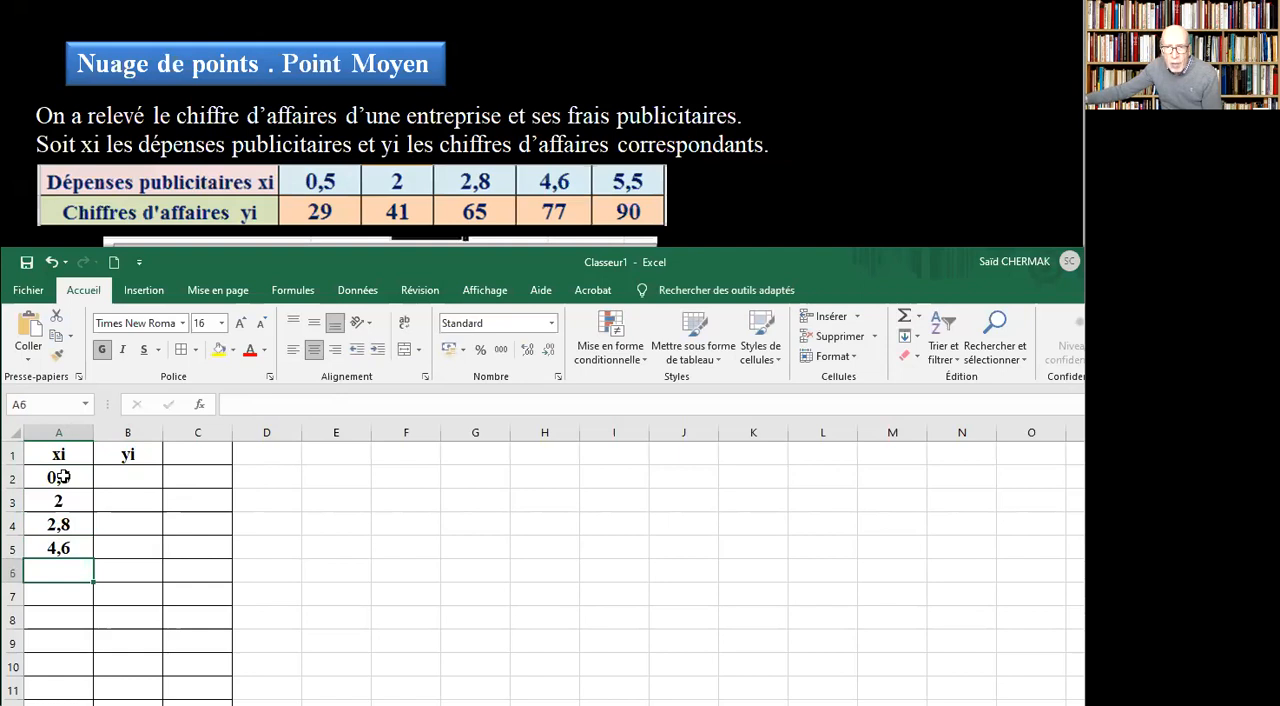
text(5,)
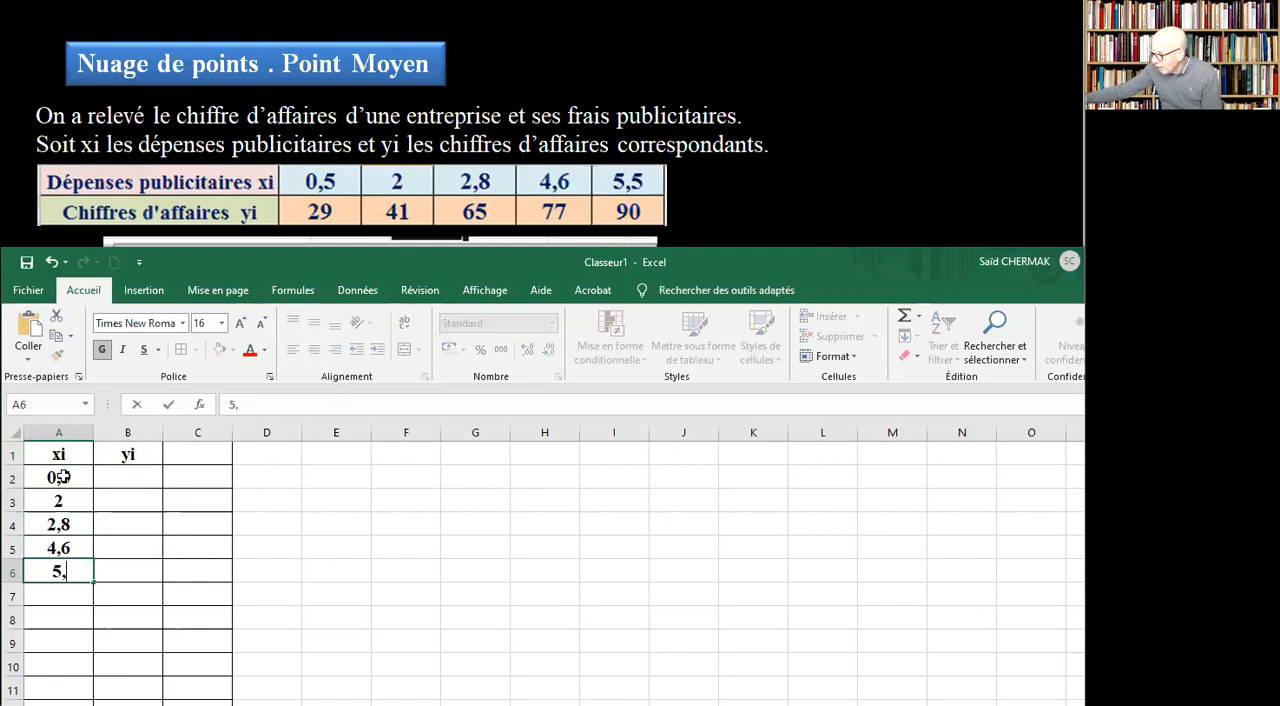
text(5)
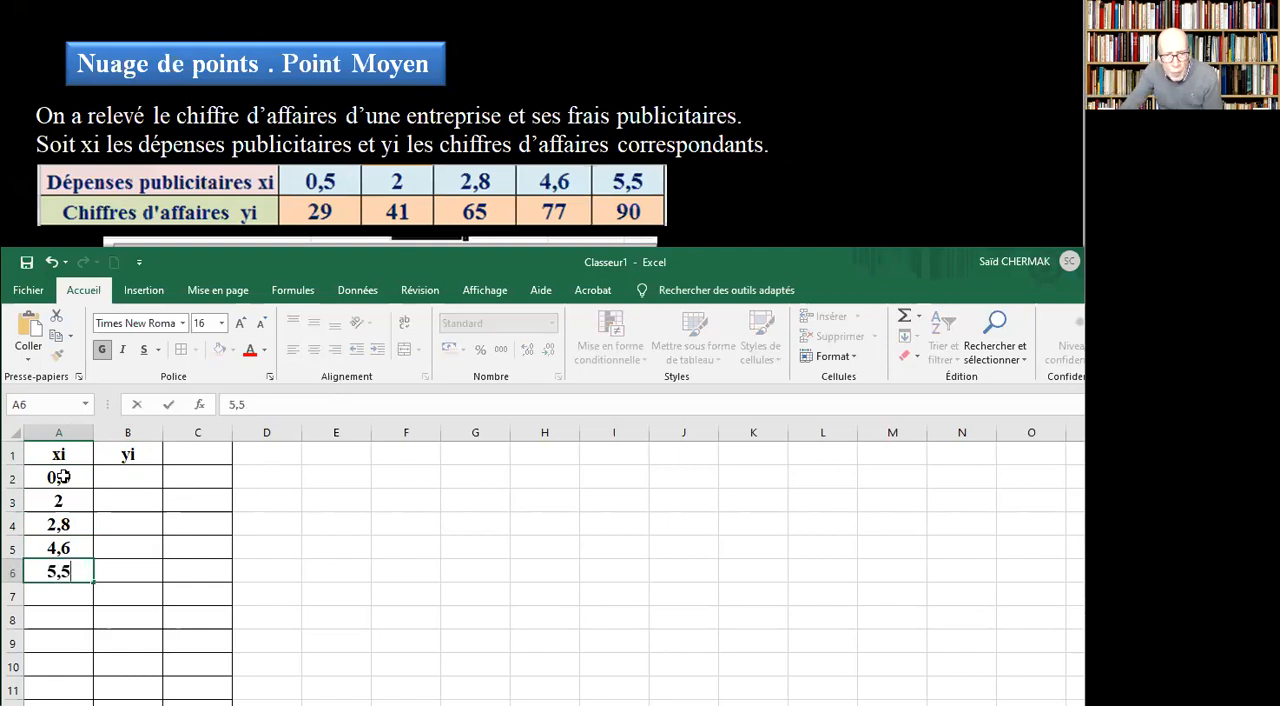
Enter the yi values 29, 41, 65, 77 and 90 in cells B2:B6.
click(133, 479)
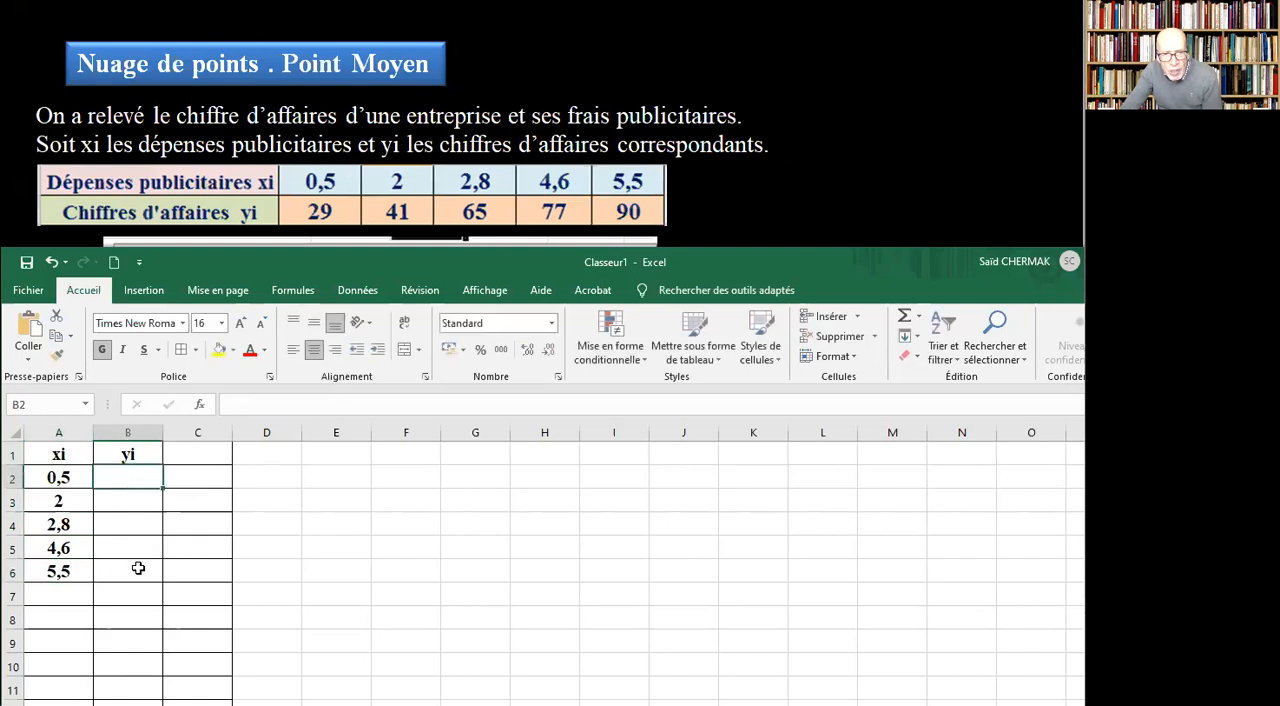
text(2)
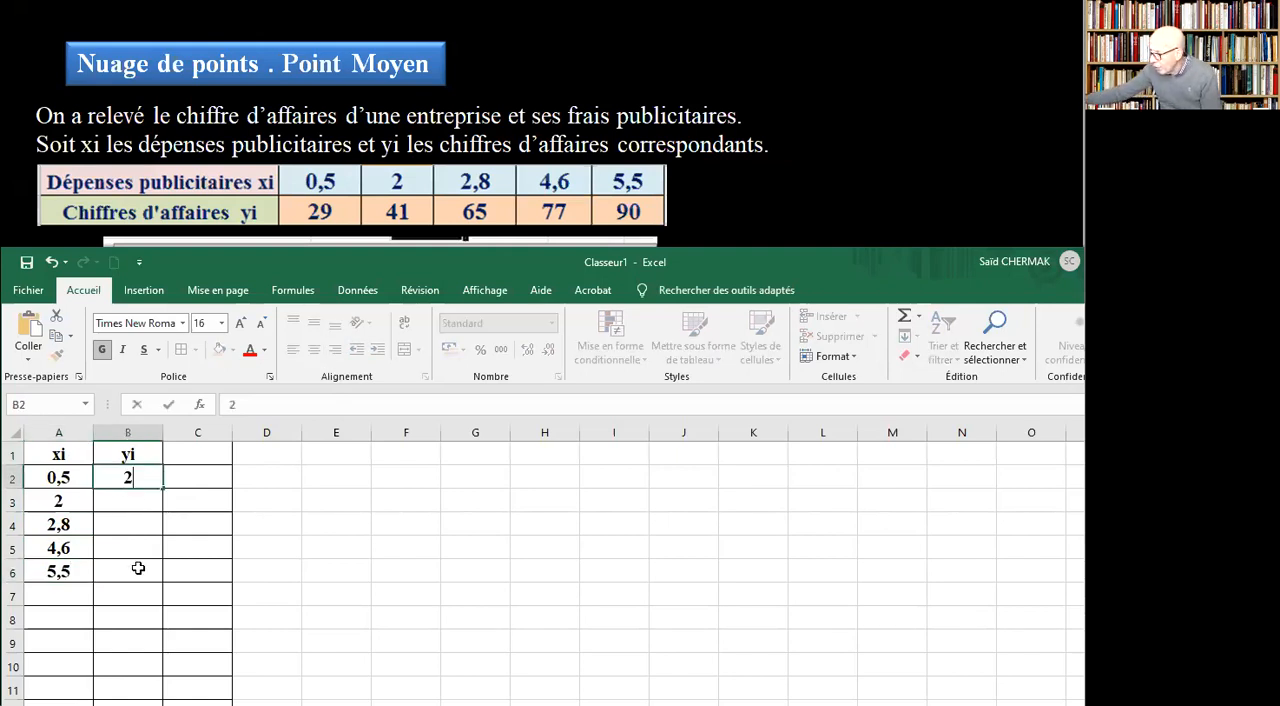
text(9)
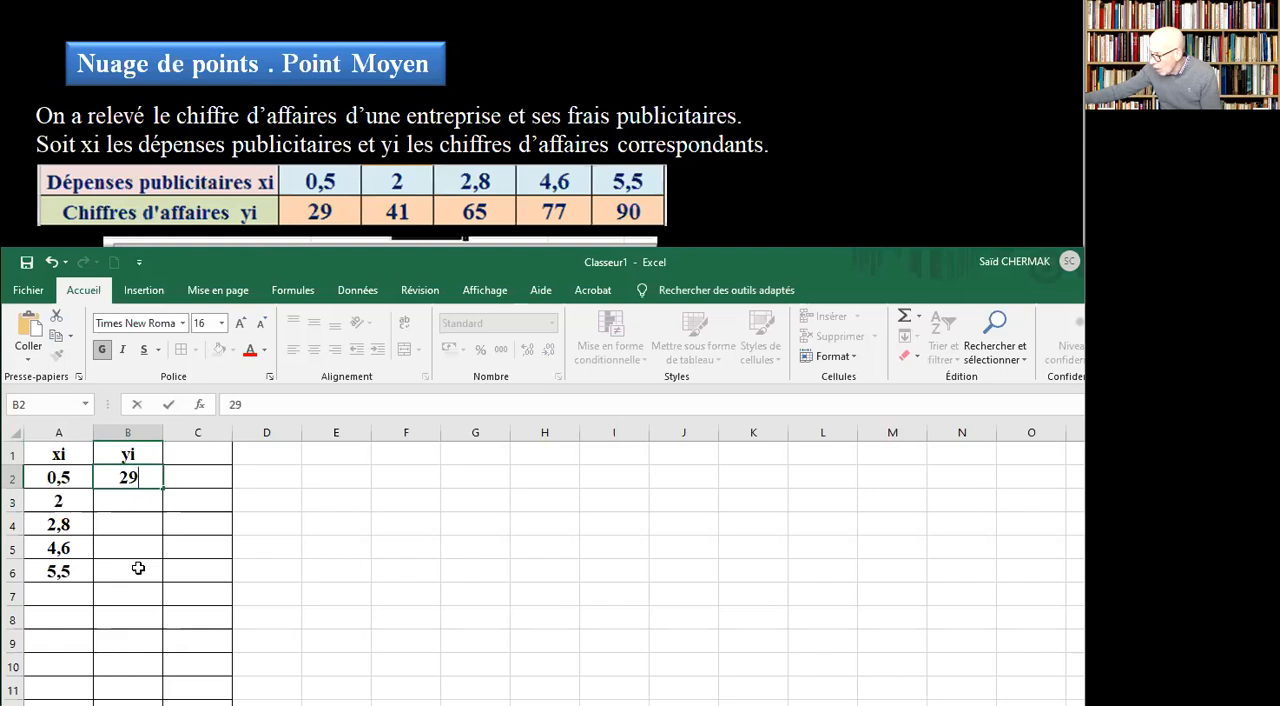
key(Return)
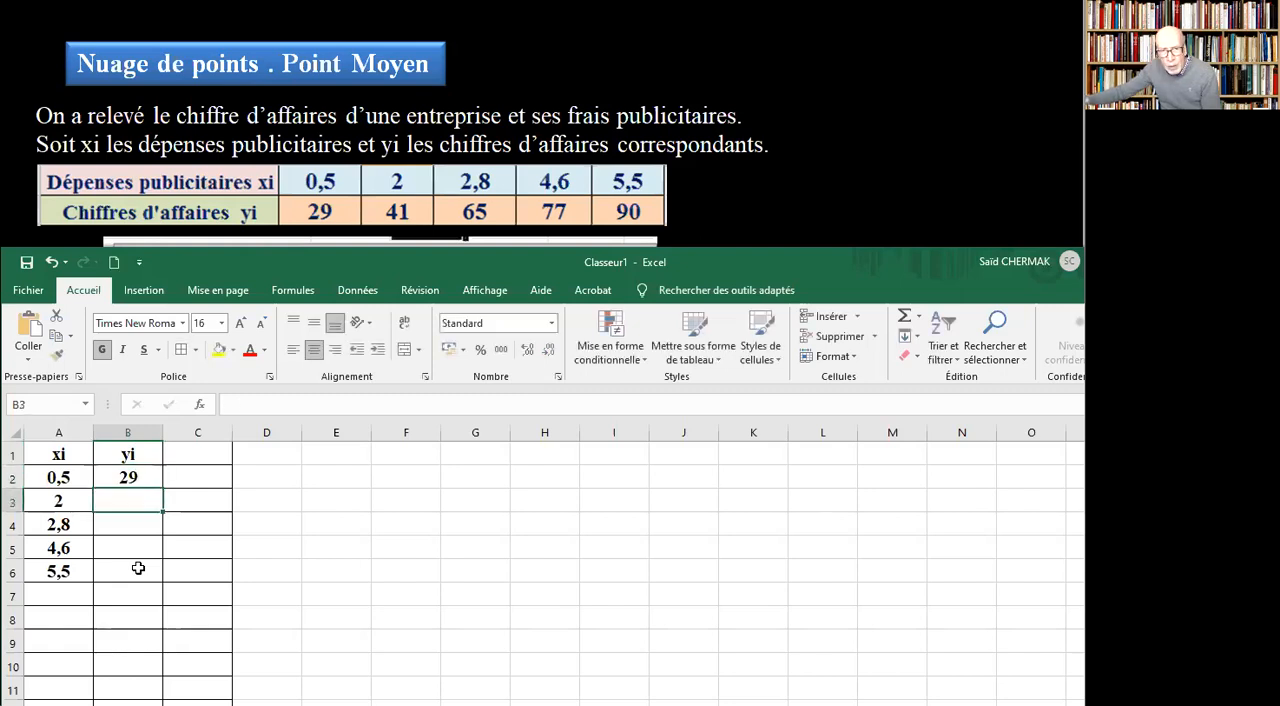
text(41)
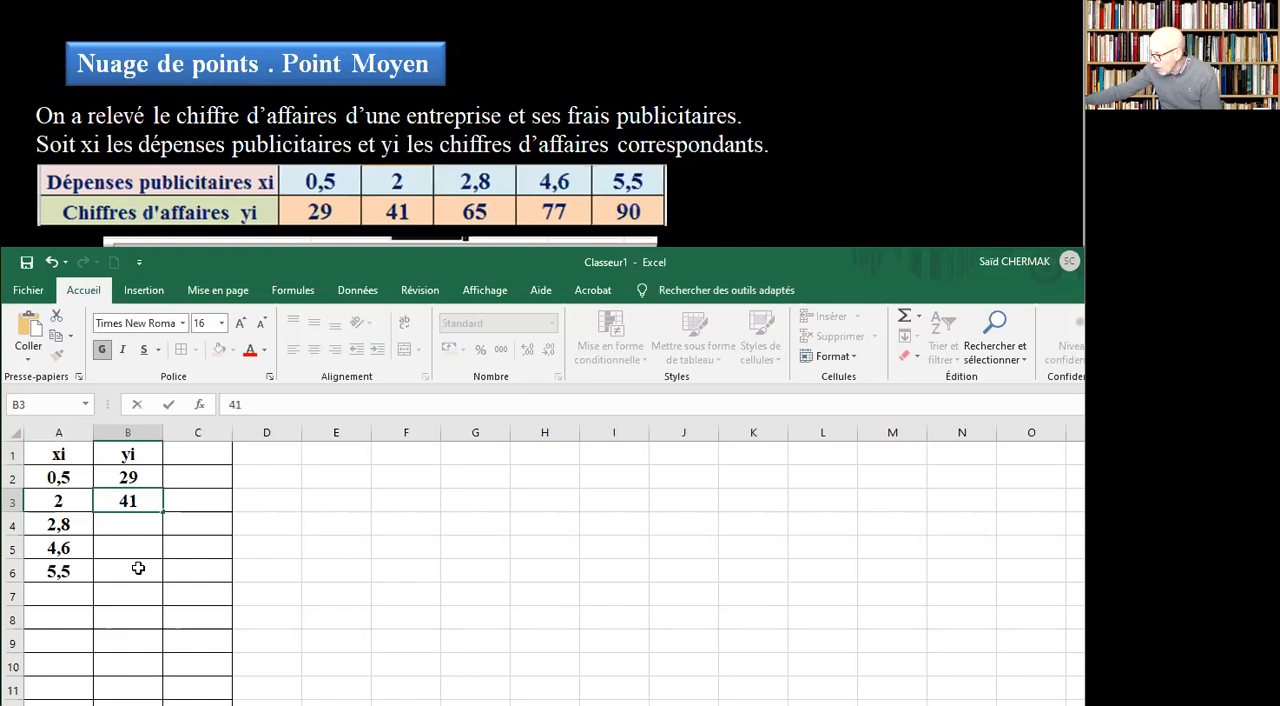
key(Return)
text(65)
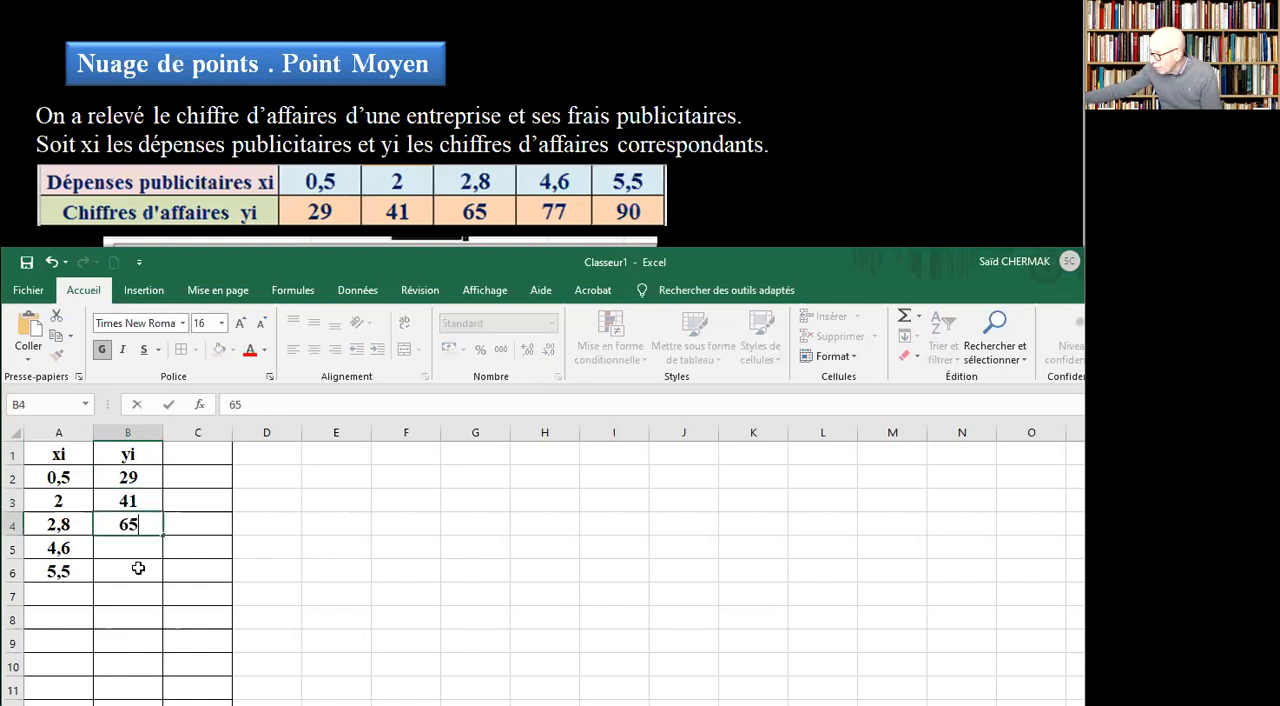
key(Return)
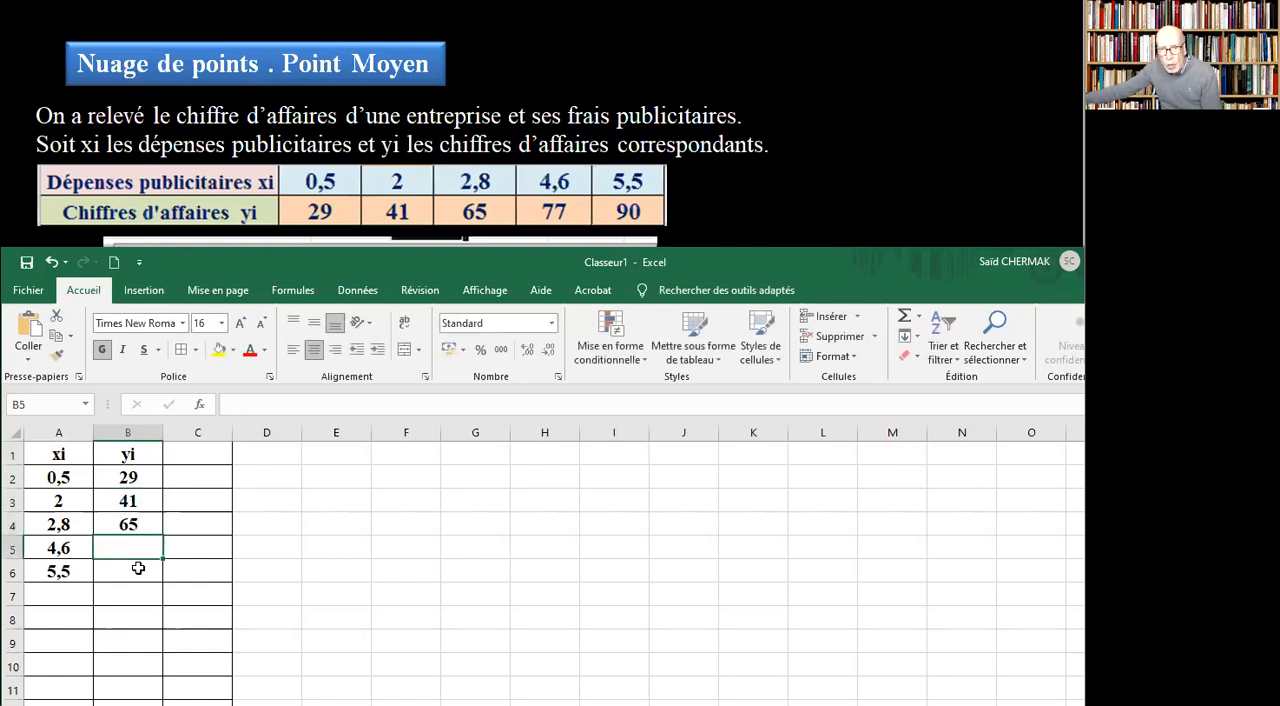
text(77)
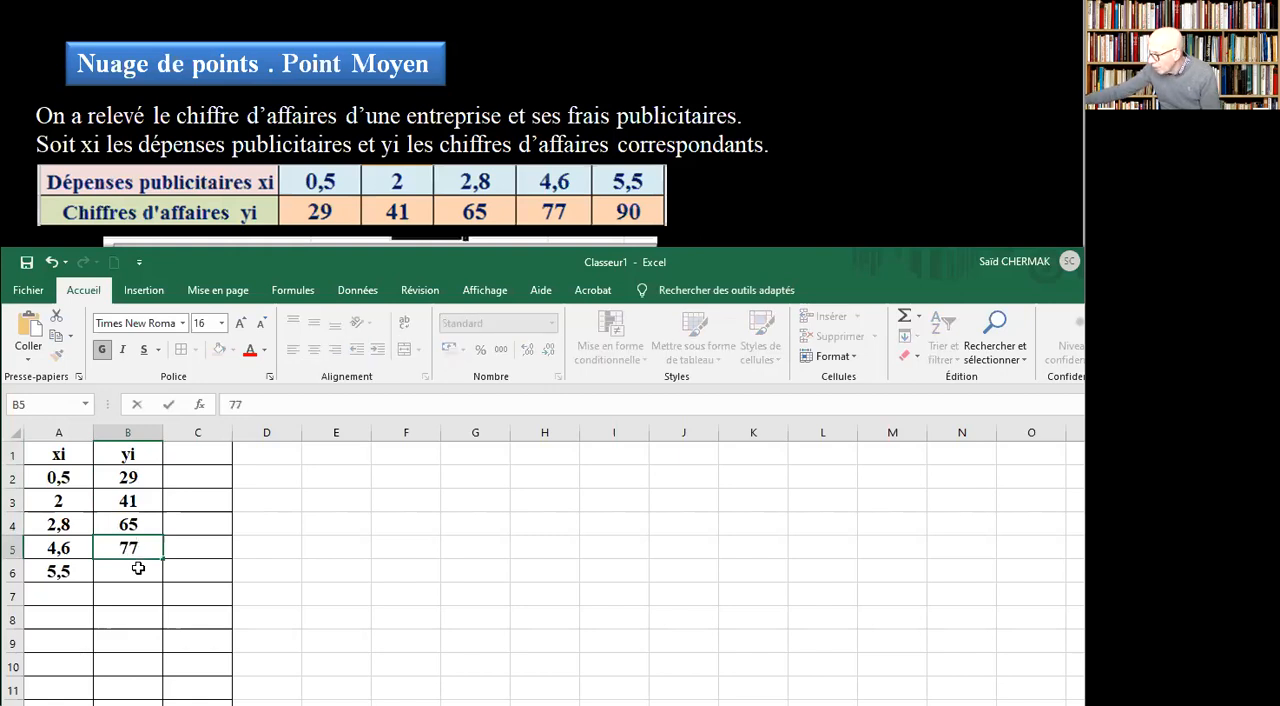
key(Return)
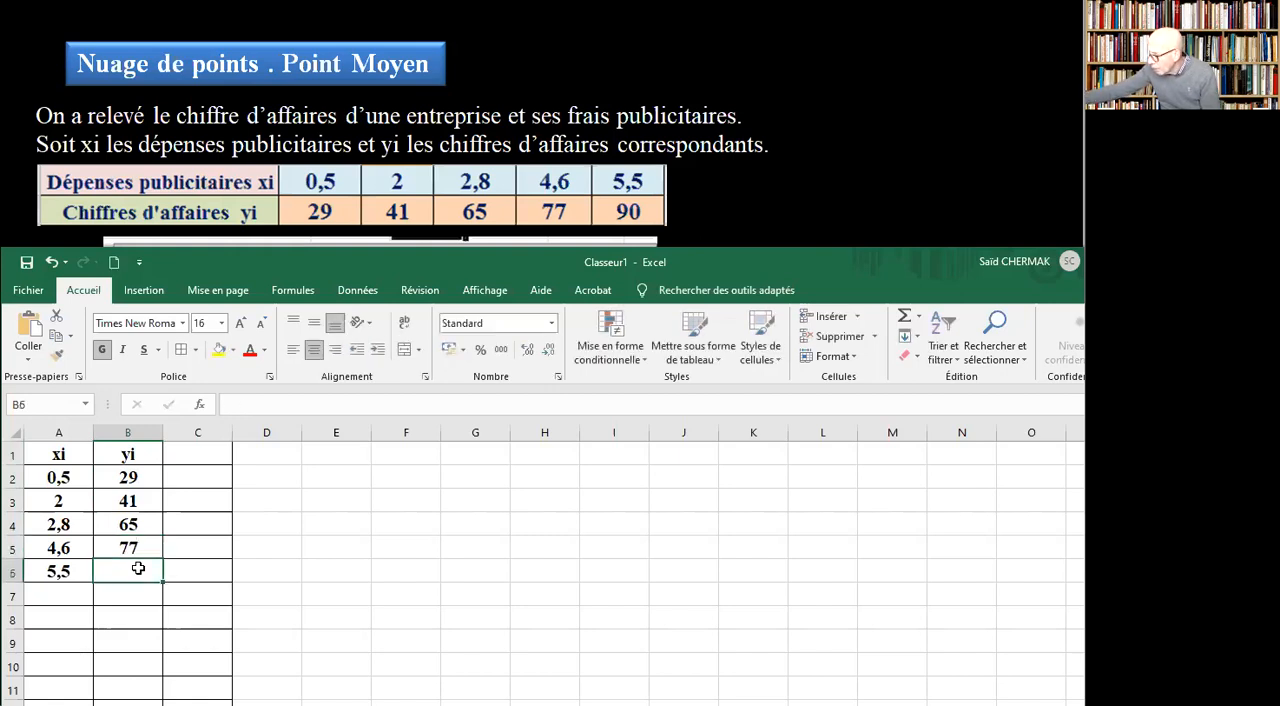
text(90)
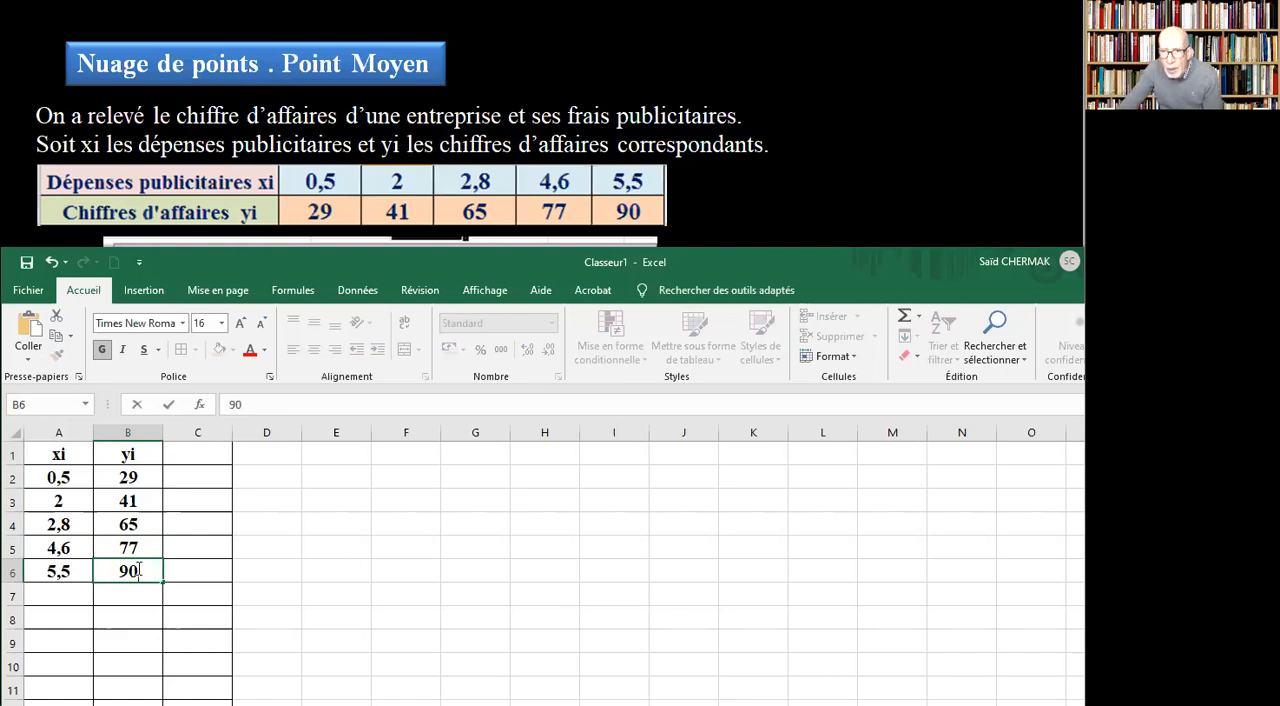
click(327, 617)
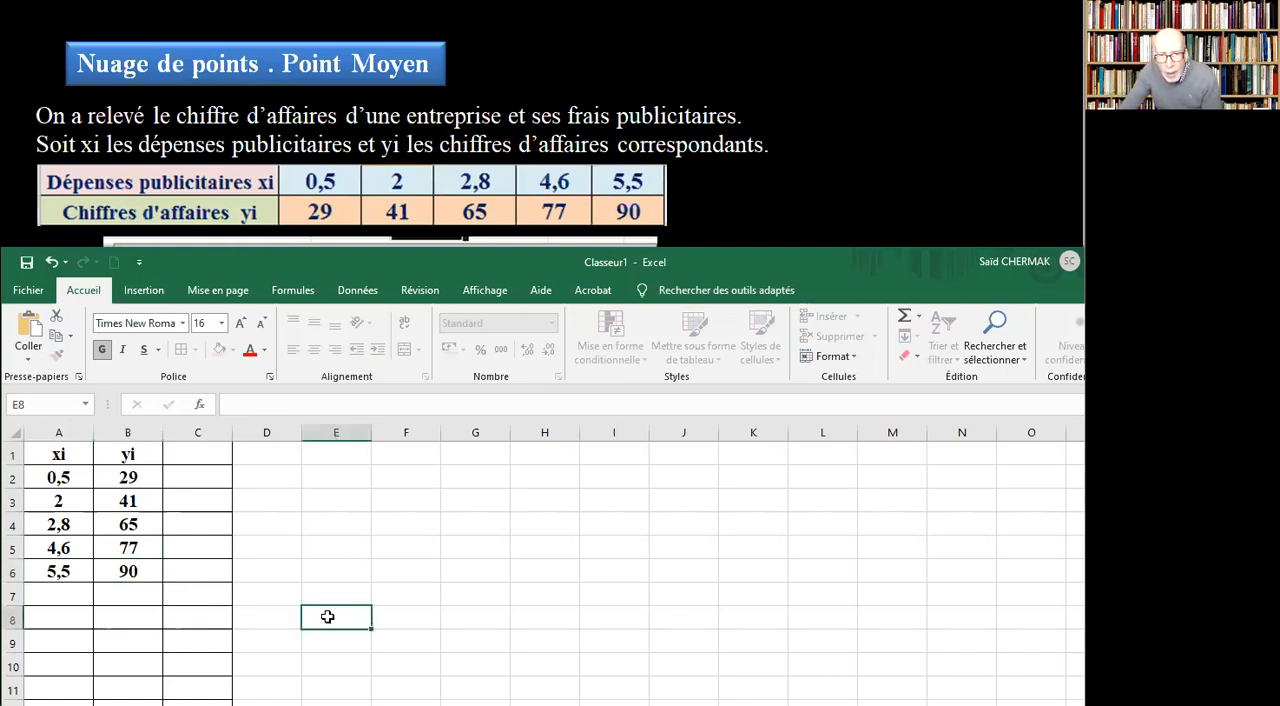
Change the font colour of the data table in A1:B6 to dark blue.
click(50, 454)
drag(60, 455, 121, 570)
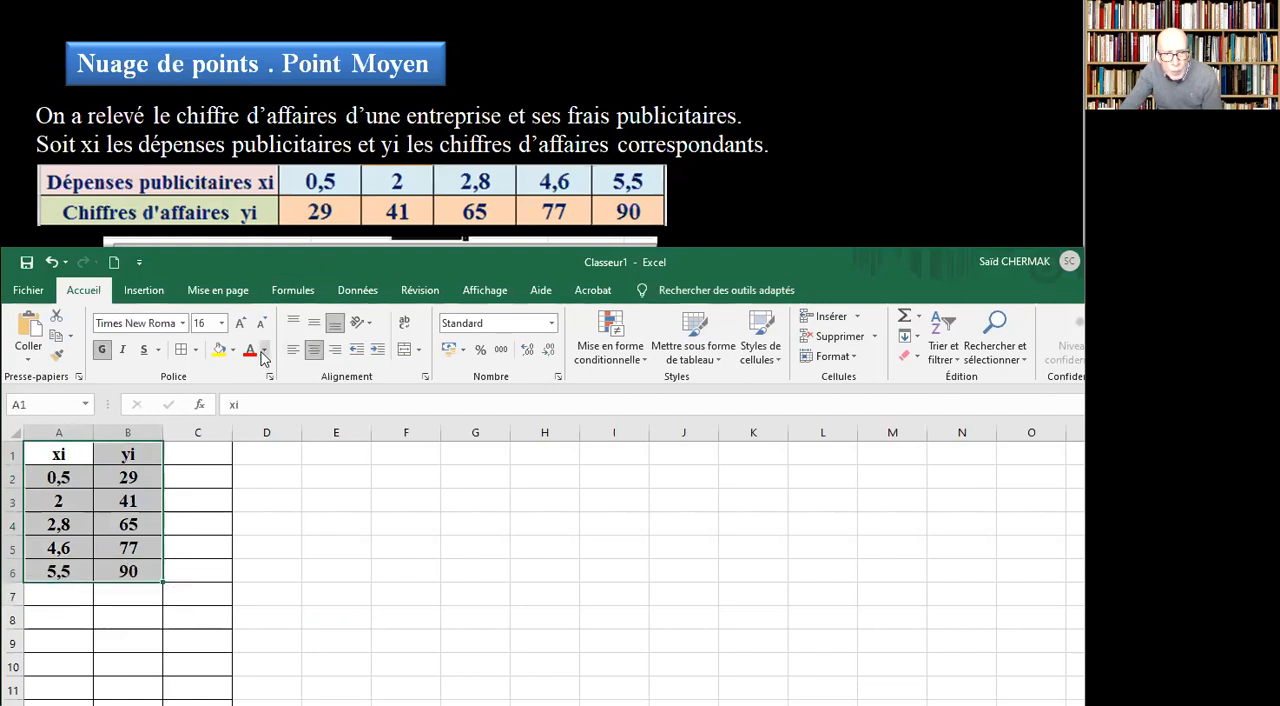
click(264, 350)
click(356, 507)
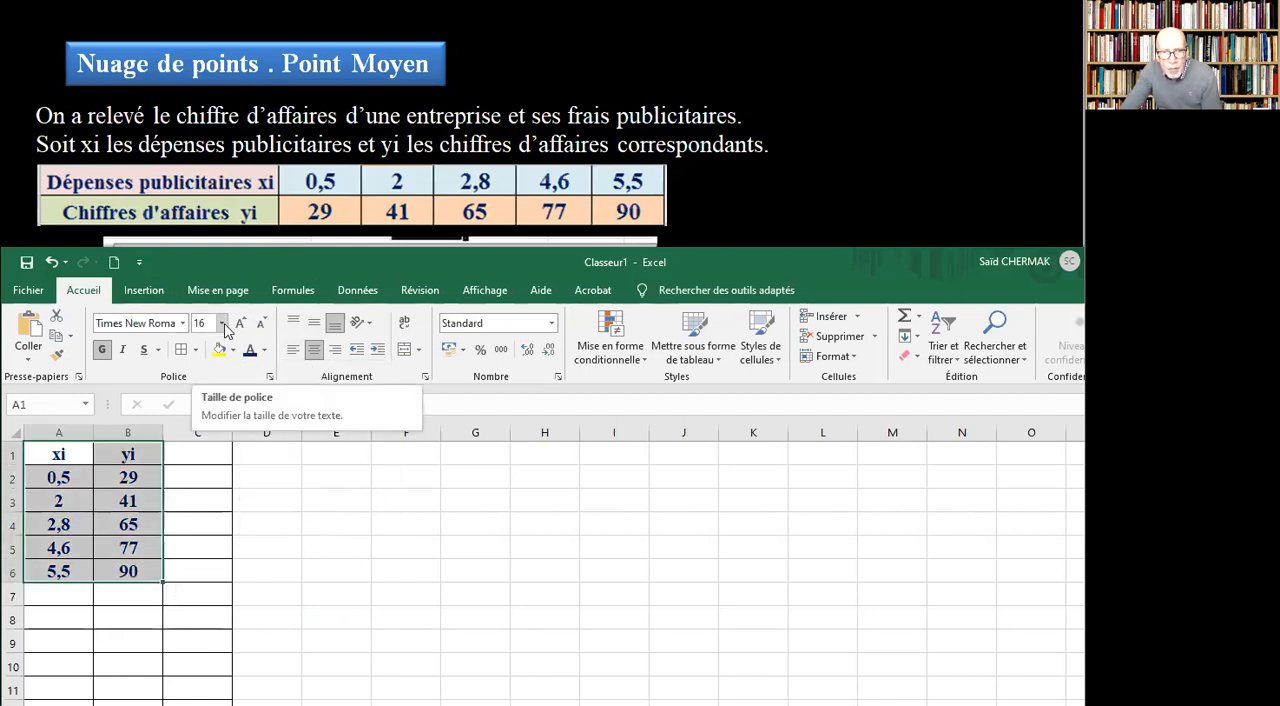
Maximize the workbook window and set the font size of the data table A1:B6 to 20.
double_click(474, 267)
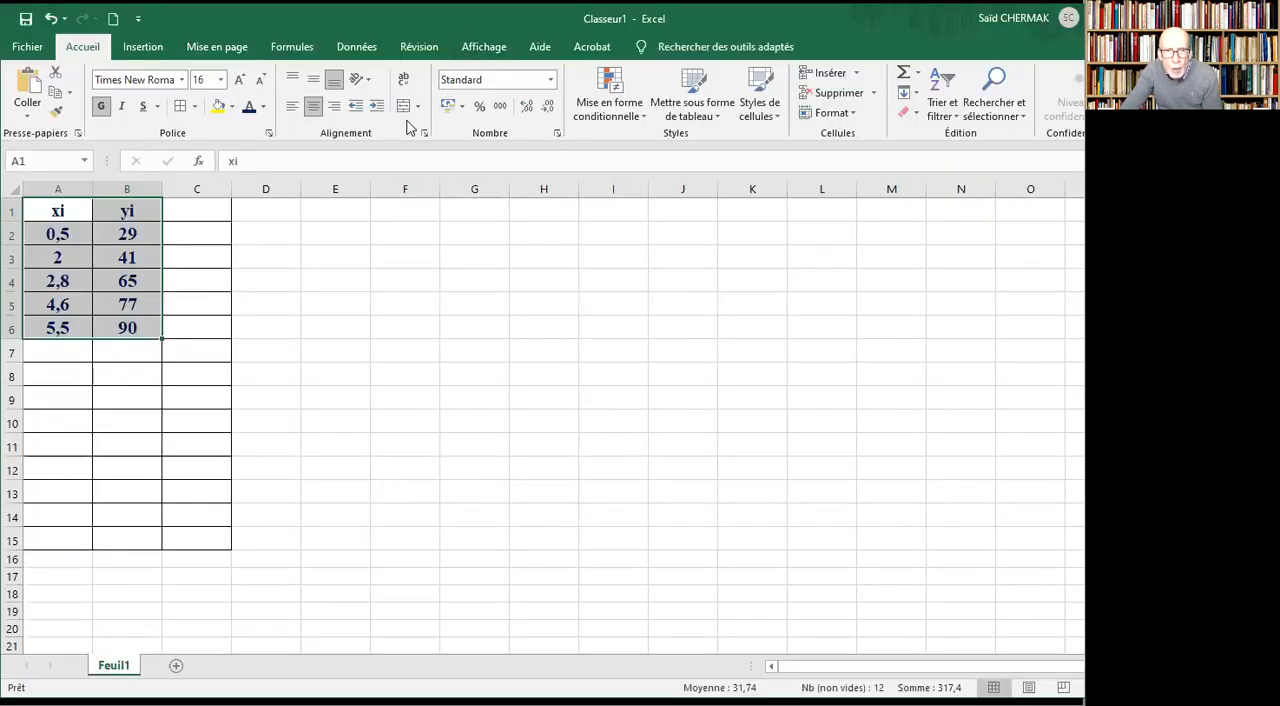
click(220, 80)
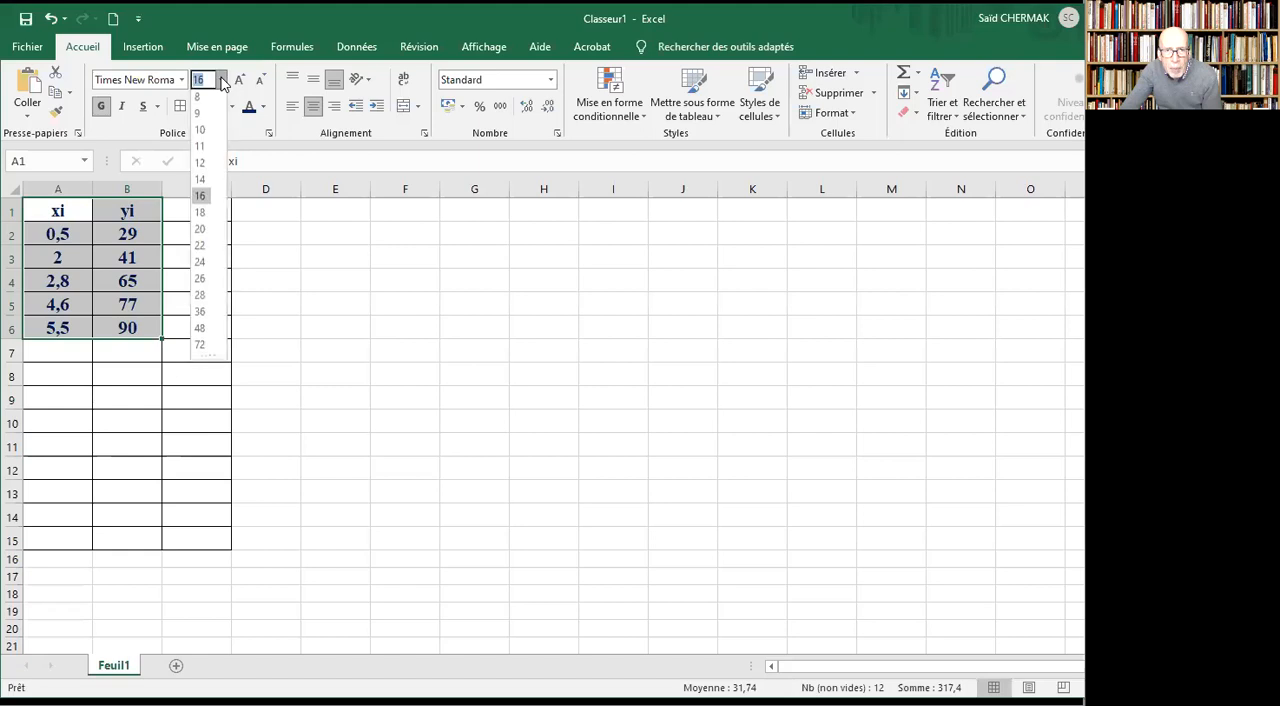
click(200, 231)
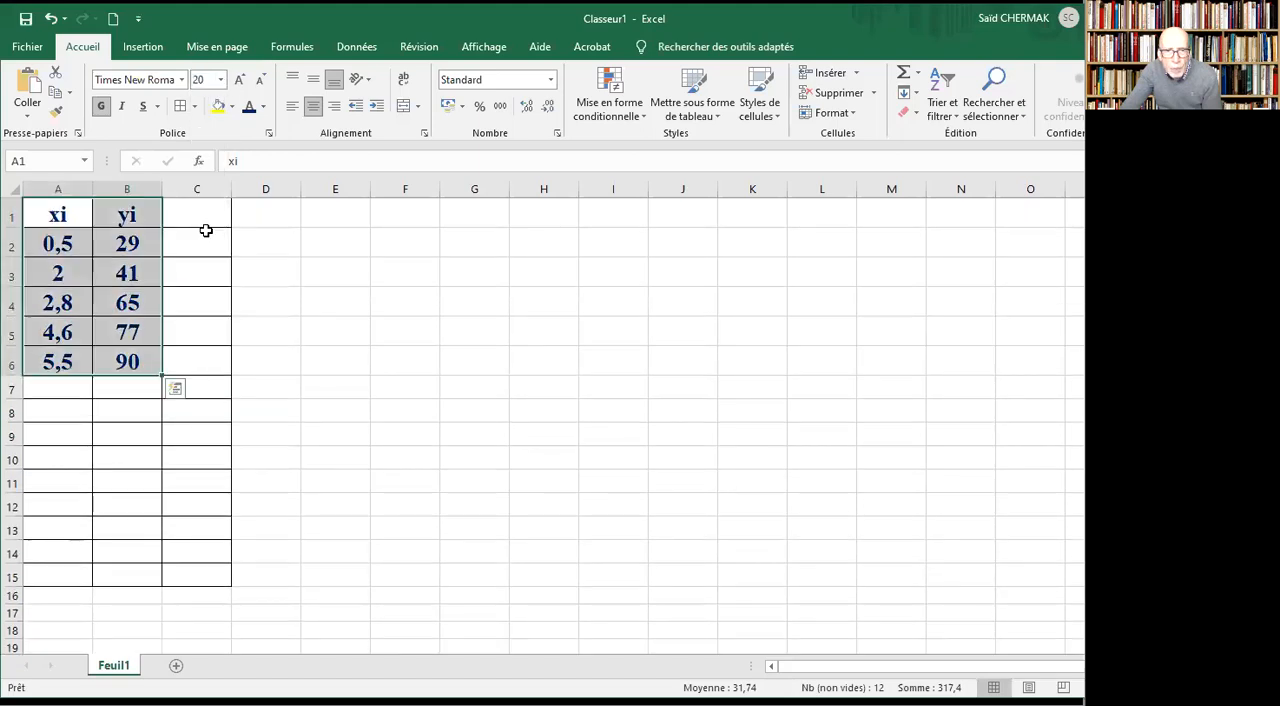
click(393, 456)
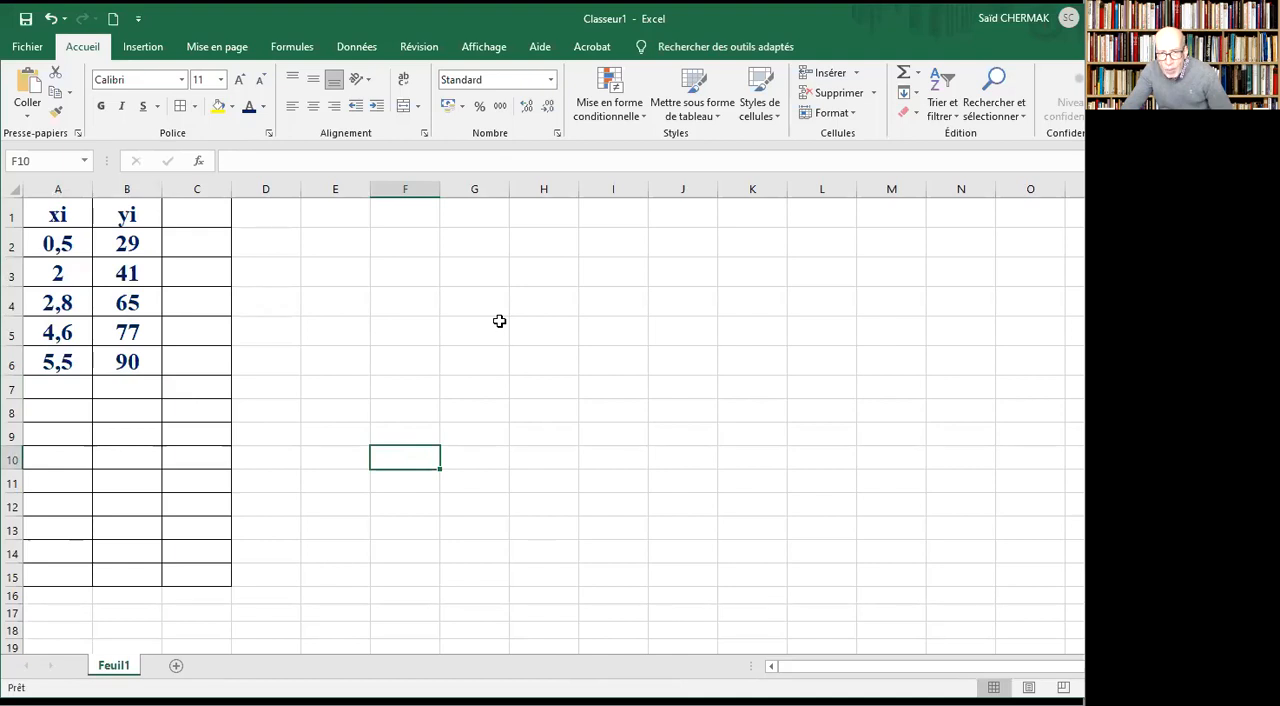
click(468, 368)
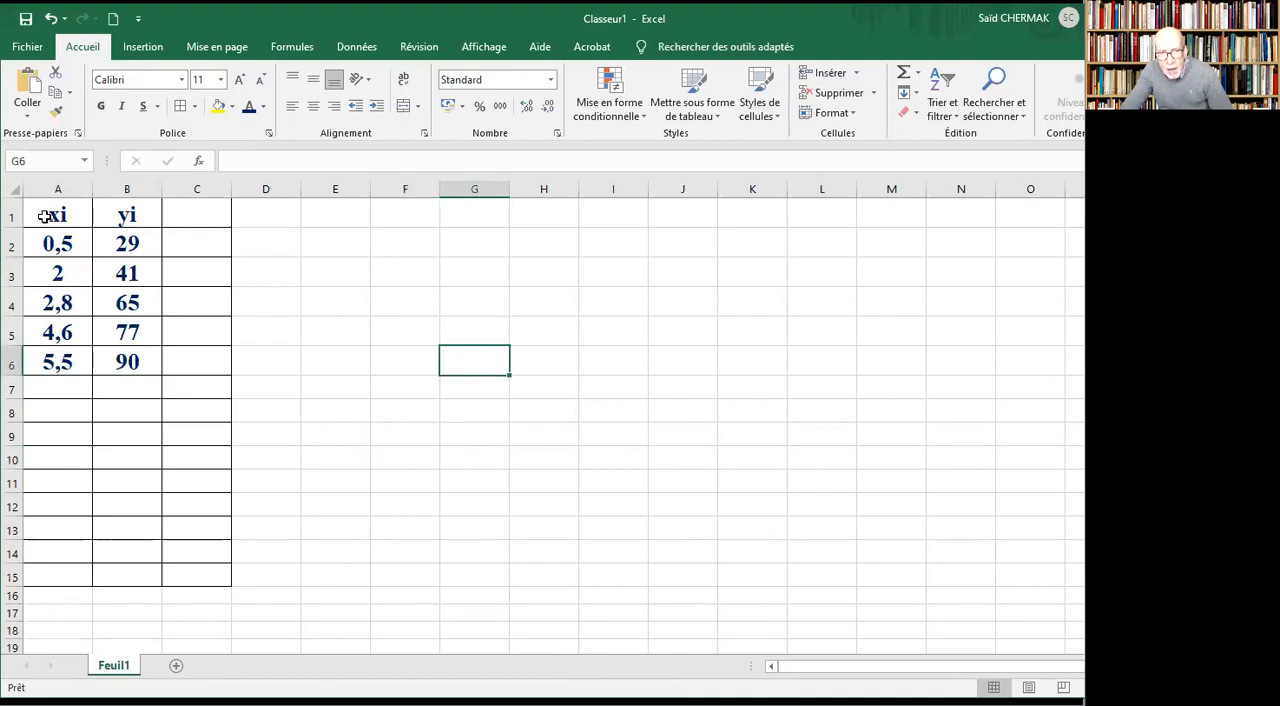
Select the data table A1:B6 and narrow the workbook window to fit the visible area beside the webcam.
drag(45, 217, 106, 362)
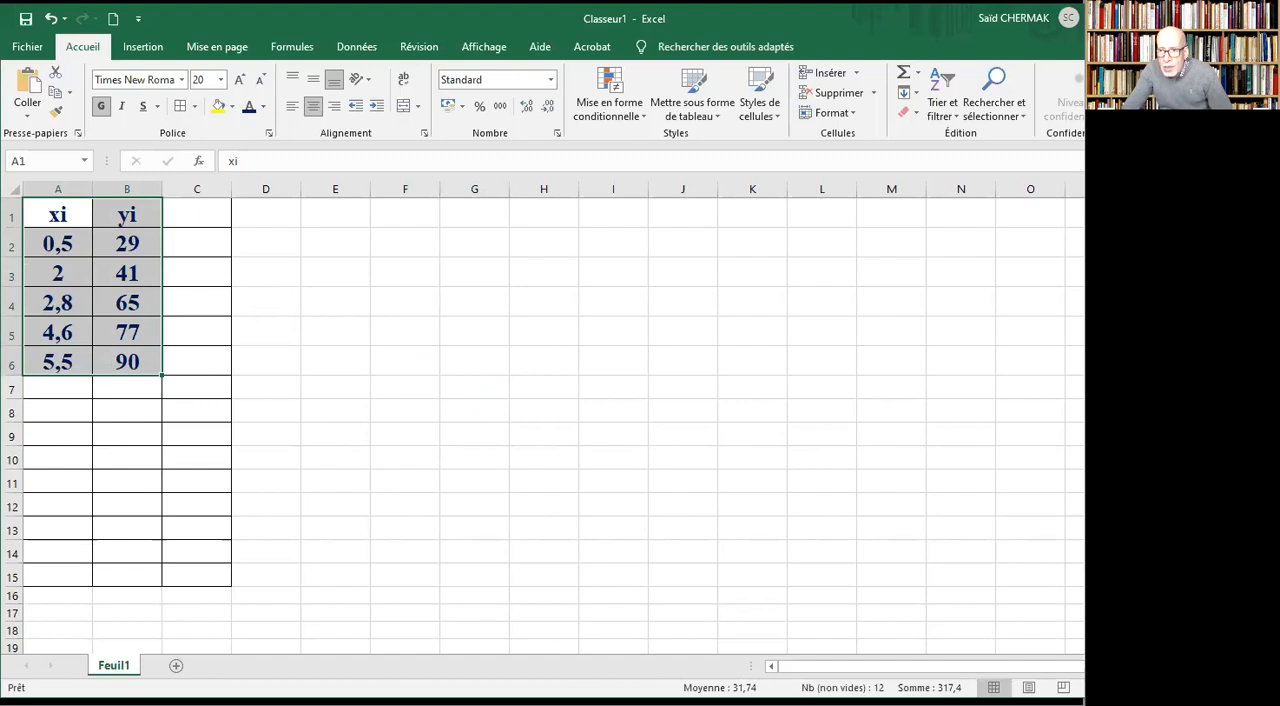
drag(1250, 400, 1058, 400)
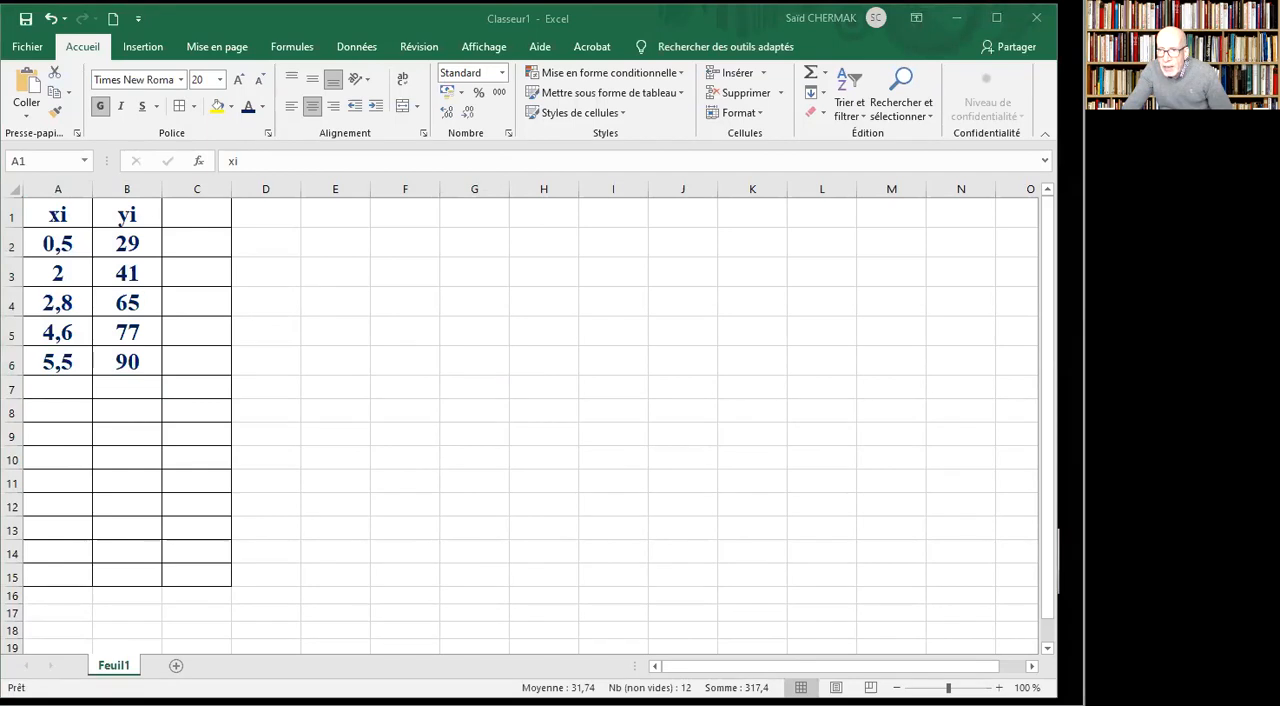
drag(1060, 385, 1073, 388)
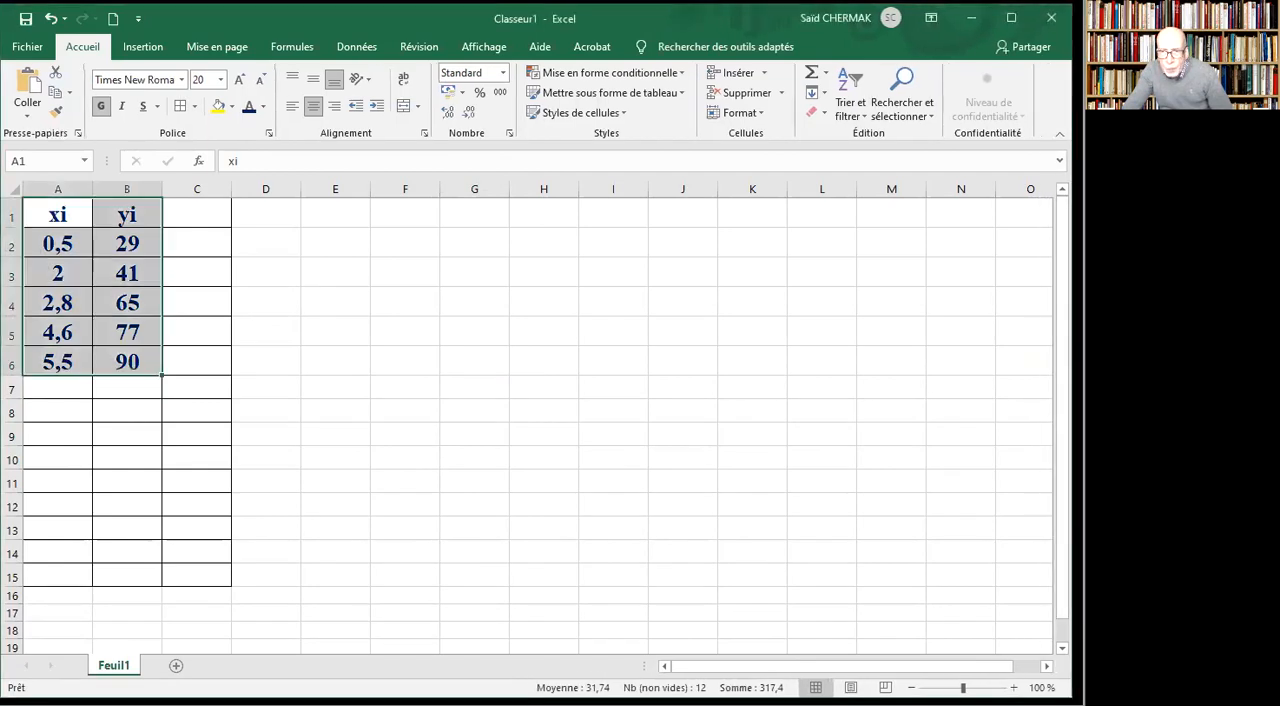
Insert a markers-only scatter chart of the selected xi and yi data, and move it beside the table at the top of column D.
click(140, 53)
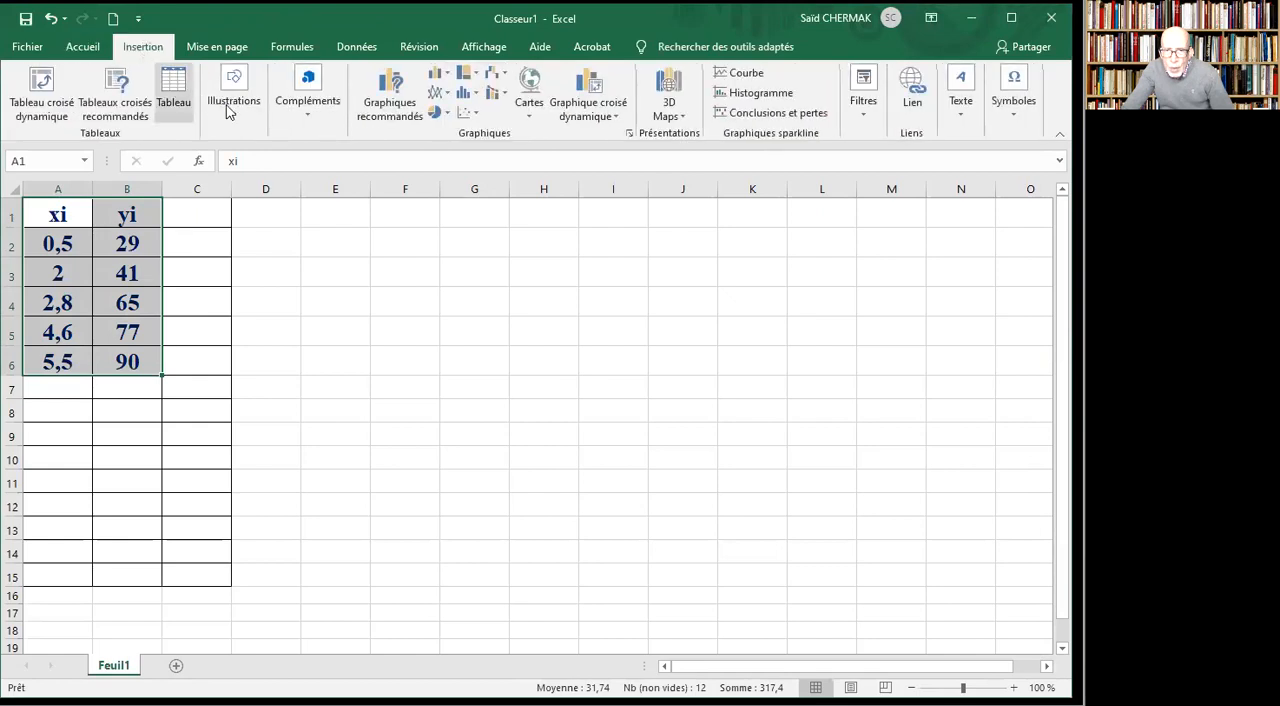
click(481, 118)
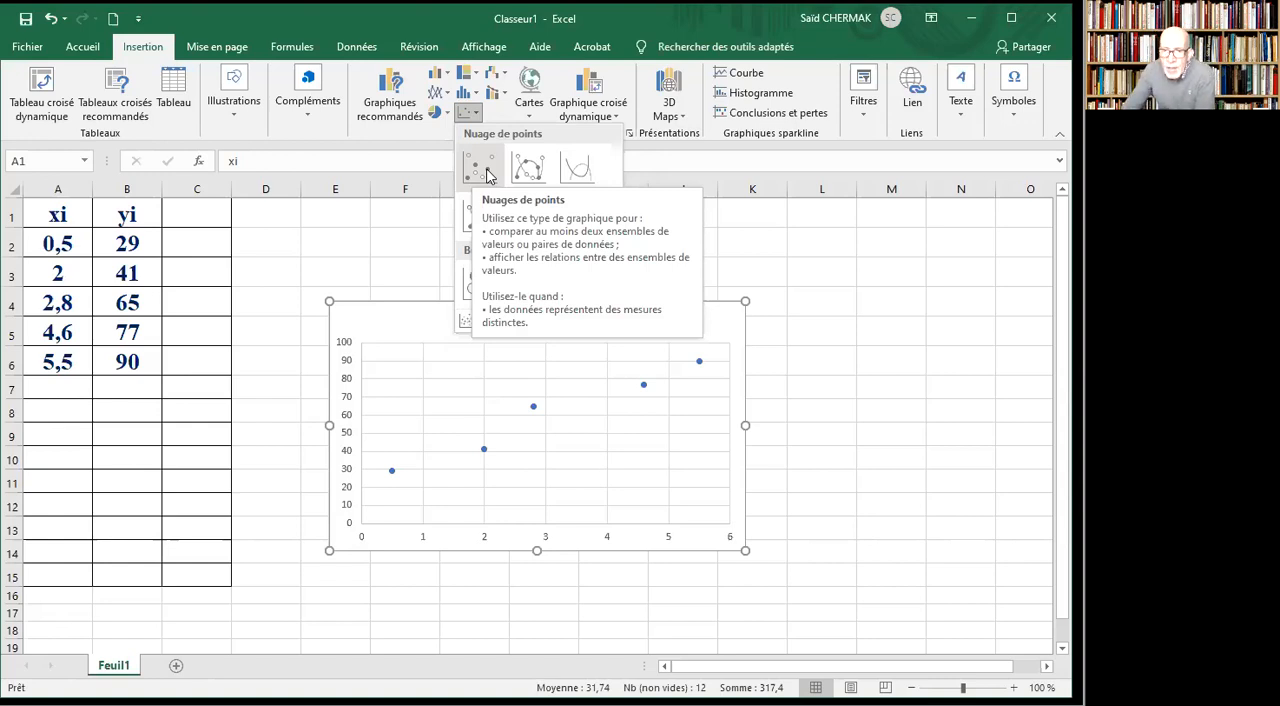
click(488, 176)
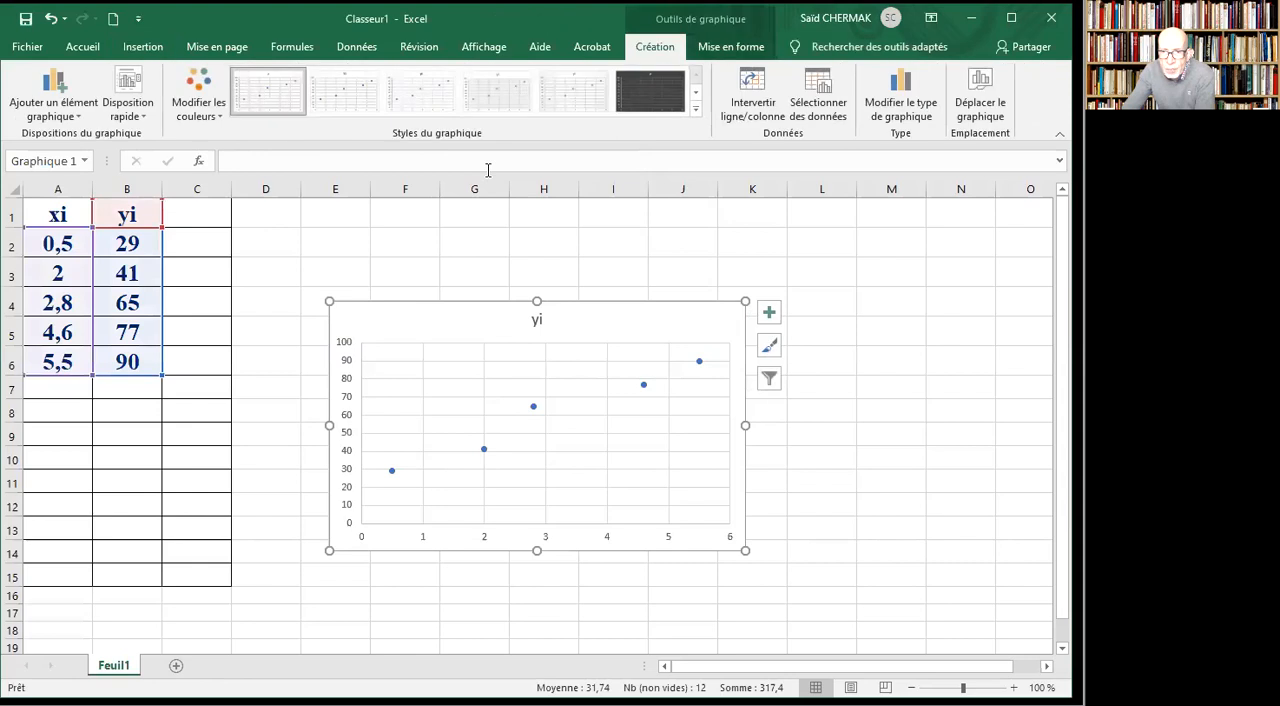
drag(661, 332, 592, 218)
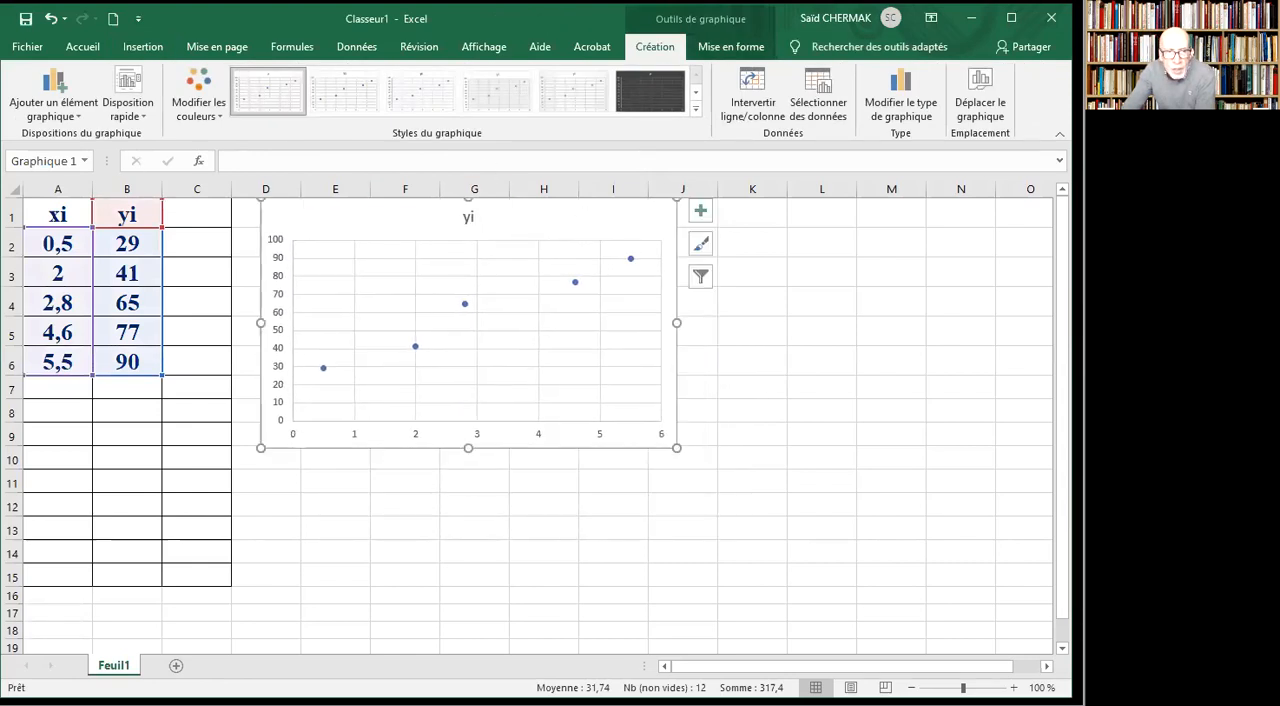
Compare the chart with the reference plot on the slide, and enlarge it slightly down to about row 10 and across to column J.
key(alt+Tab)
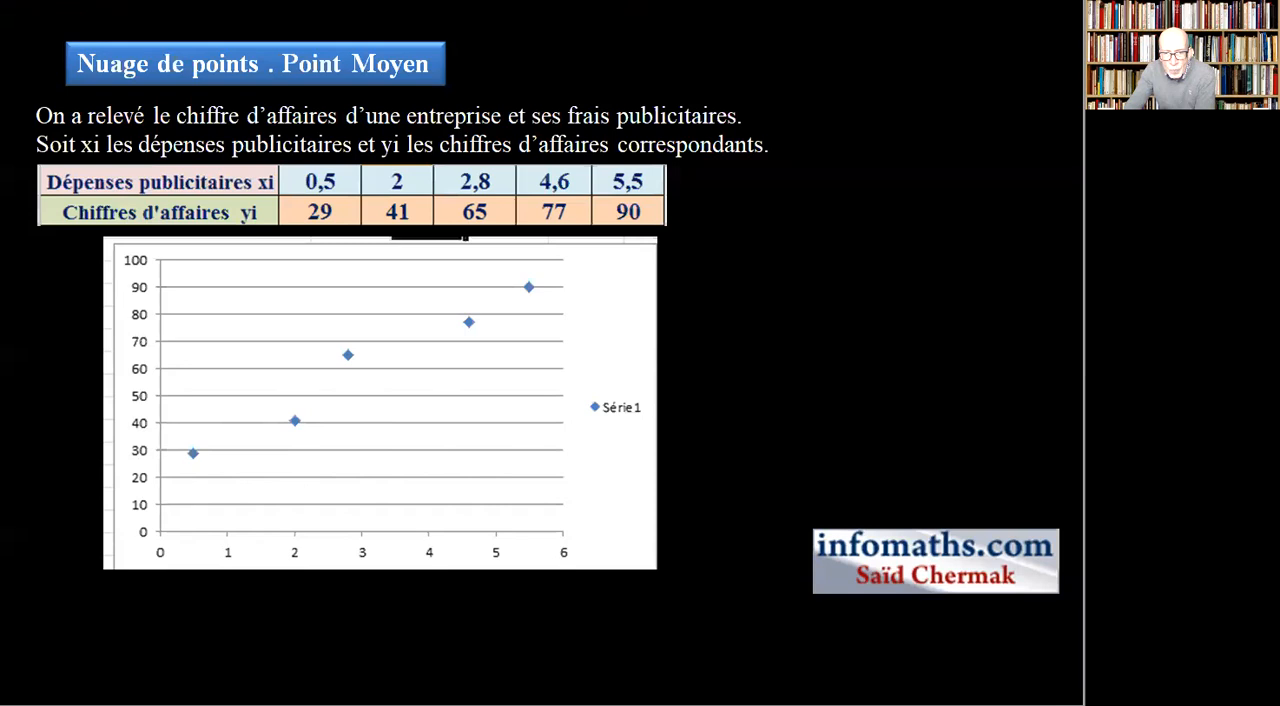
click(480, 702)
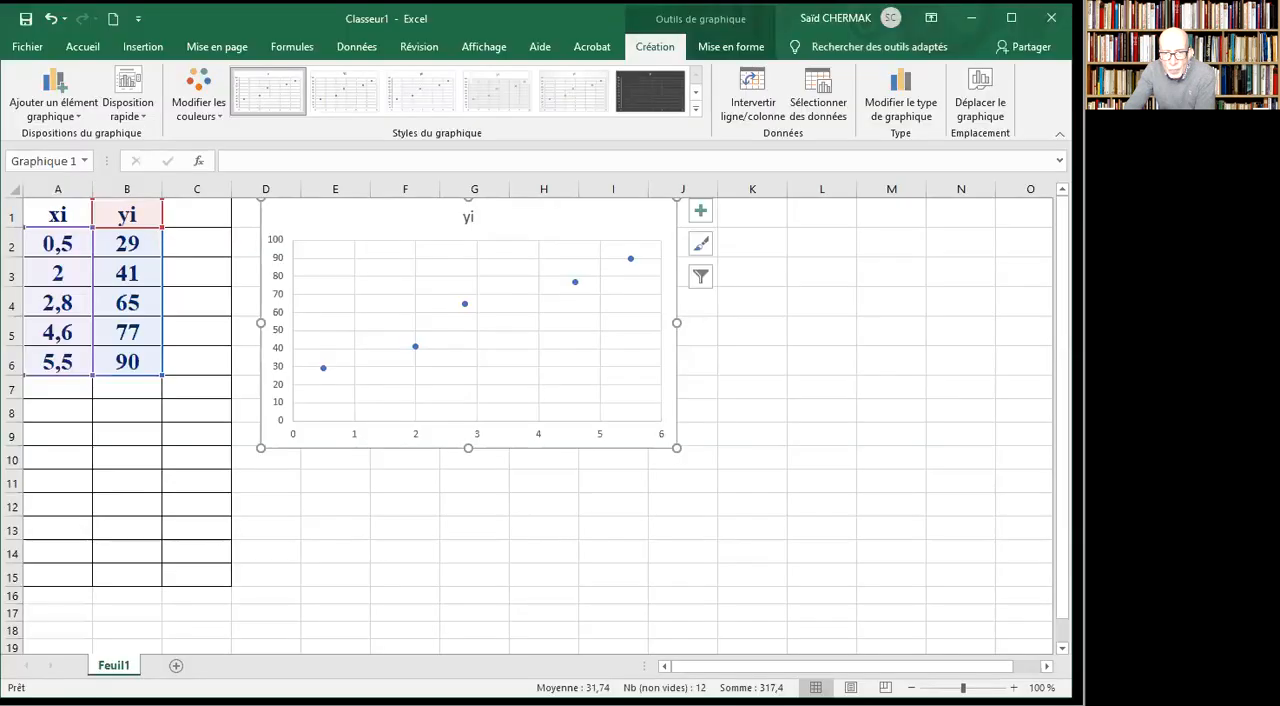
drag(677, 448, 706, 472)
click(720, 554)
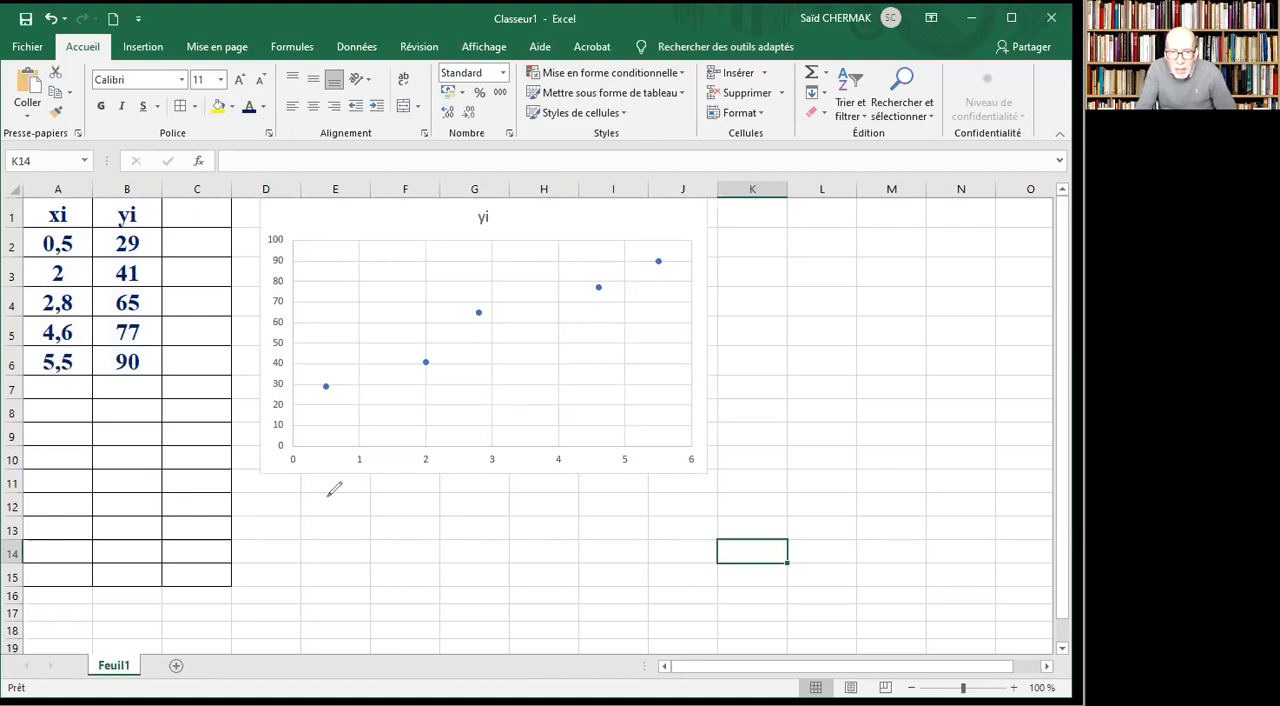
Handwrite in red below the chart: "Déterminer l'équation de la droite de régression de y en x par la méthode des moindres carrés".
mouse_move(277, 496)
mouse_down()
mouse_move(277, 509)
mouse_move(304, 484)
mouse_move(388, 507)
mouse_move(377, 483)
mouse_move(422, 509)
mouse_move(451, 486)
mouse_move(451, 514)
mouse_move(480, 490)
mouse_move(517, 490)
mouse_move(513, 508)
mouse_move(551, 491)
mouse_move(547, 515)
mouse_move(630, 490)
mouse_move(684, 506)
mouse_up()
mouse_move(290, 533)
mouse_down()
mouse_move(300, 522)
mouse_move(362, 530)
mouse_move(372, 521)
mouse_move(353, 503)
mouse_move(386, 533)
mouse_move(427, 540)
mouse_move(462, 512)
mouse_move(464, 532)
mouse_up()
mouse_move(498, 524)
mouse_down()
mouse_move(509, 540)
mouse_move(616, 524)
mouse_move(613, 543)
mouse_move(651, 530)
mouse_up()
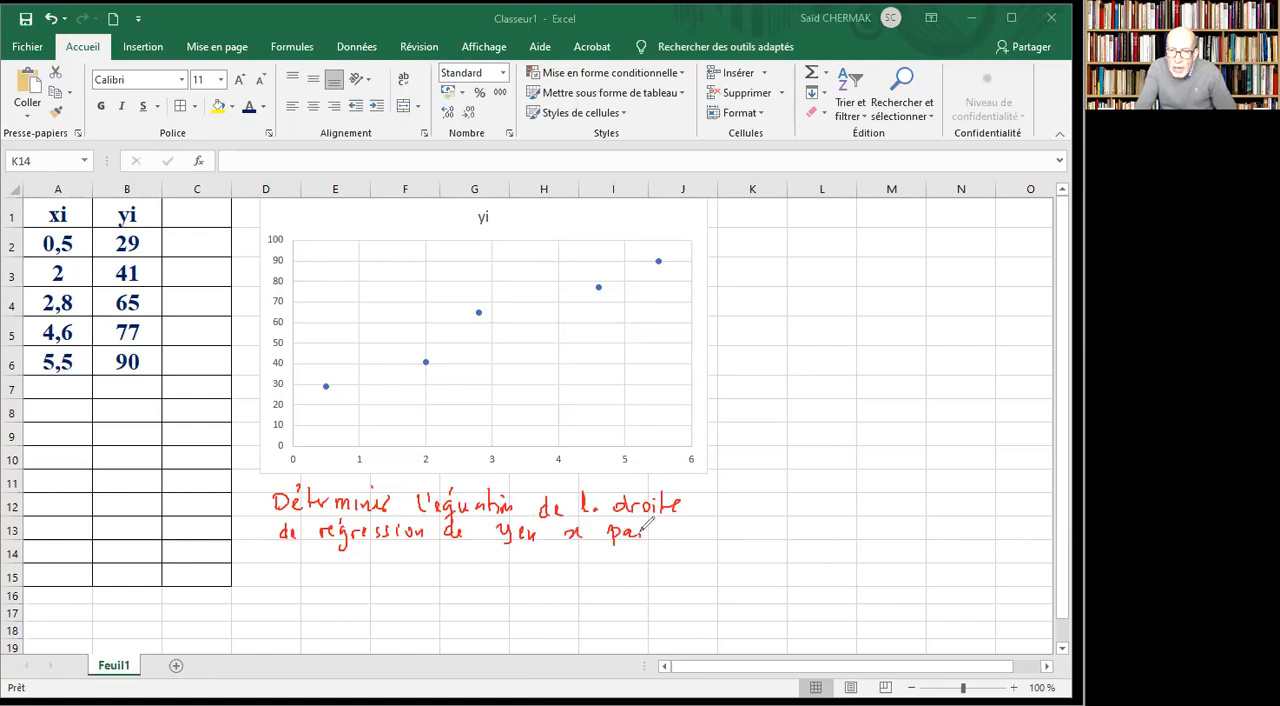
mouse_move(310, 548)
mouse_down()
mouse_move(328, 569)
mouse_move(382, 556)
mouse_move(664, 568)
mouse_move(660, 556)
mouse_up()
click(700, 566)
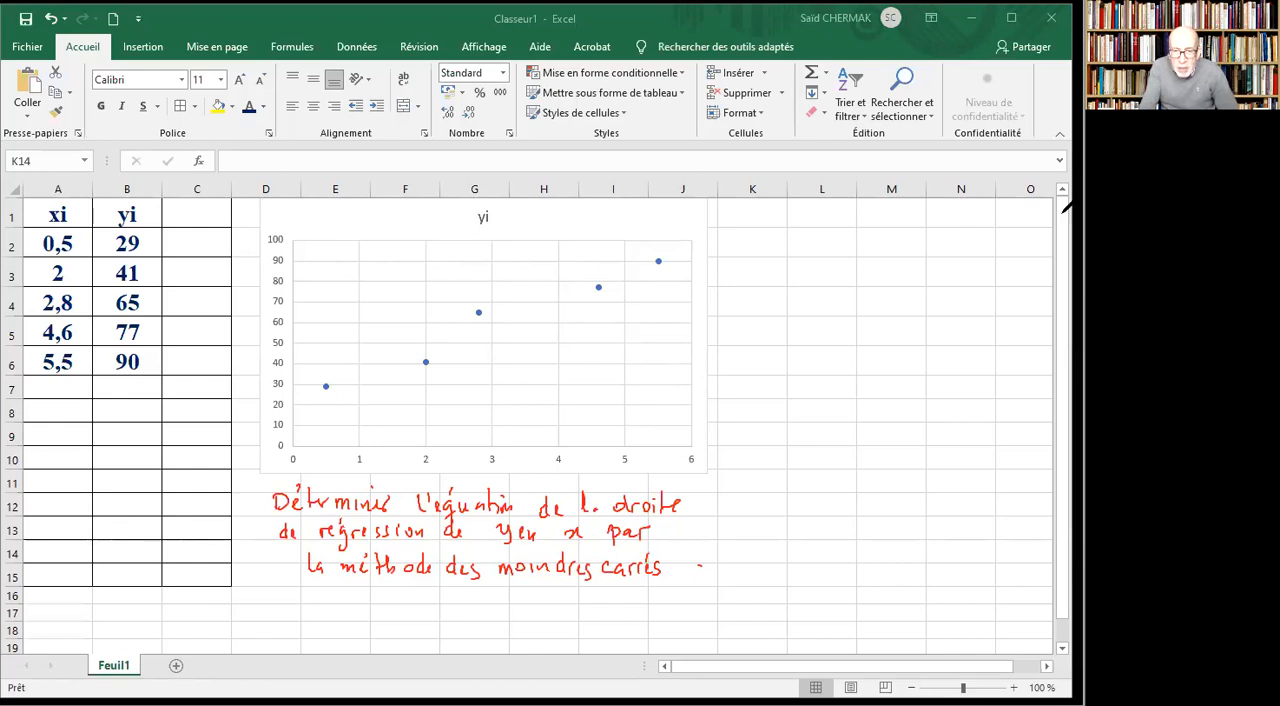
Handwrite the line equation "Y = ax + b" under the question, followed by the unknowns "a ?" and "b ?".
mouse_move(383, 593)
mouse_down()
mouse_move(398, 606)
mouse_move(392, 640)
mouse_move(431, 611)
mouse_move(504, 620)
mouse_move(493, 620)
mouse_up()
drag(513, 613, 545, 620)
mouse_move(657, 599)
mouse_down()
mouse_move(651, 616)
mouse_move(684, 594)
mouse_move(677, 608)
mouse_up()
click(677, 617)
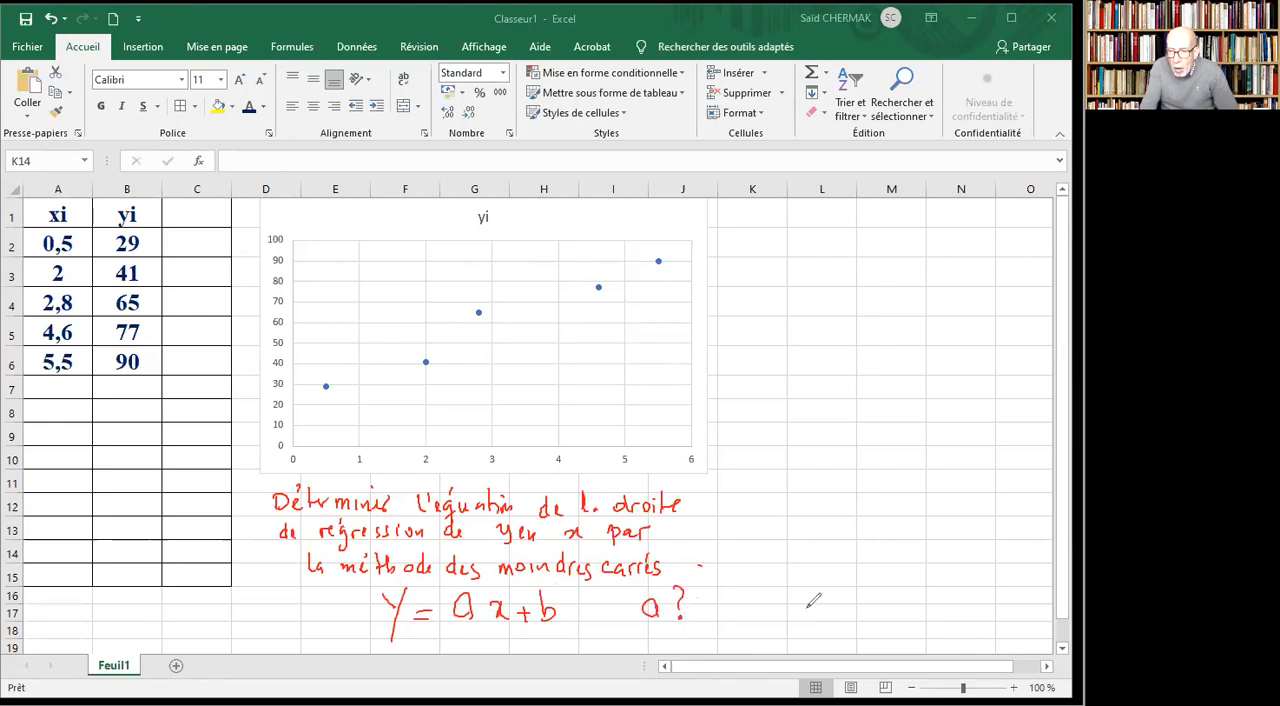
mouse_move(768, 588)
mouse_down()
mouse_move(772, 611)
mouse_move(809, 602)
mouse_up()
click(808, 613)
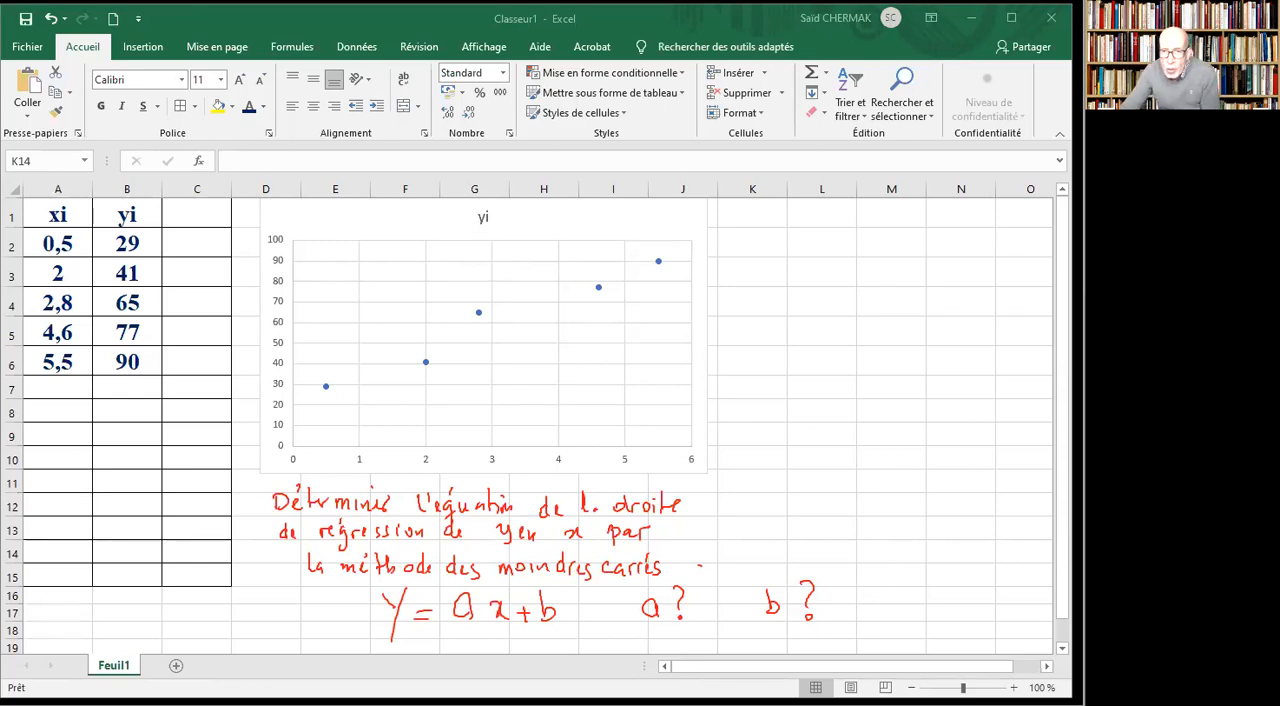
Add a linear trendline with the custom name option to the yi series, and trace over it in red.
mouse_move(481, 316)
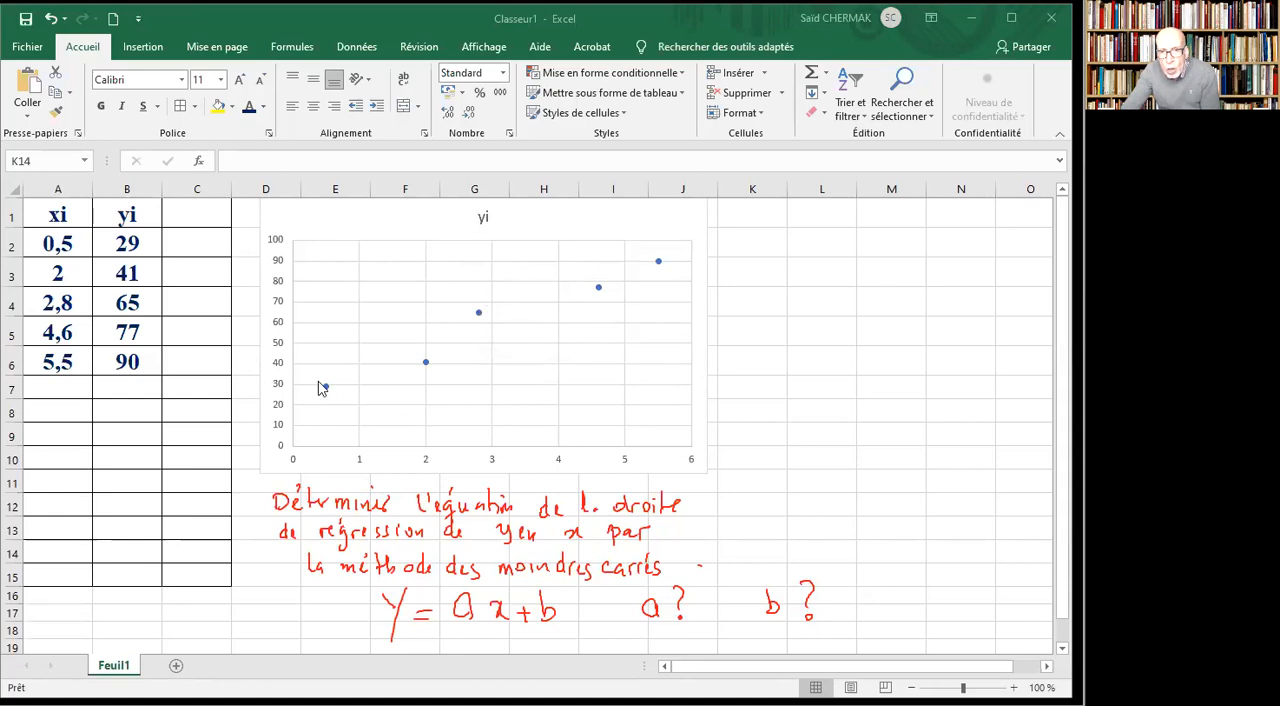
mouse_move(325, 390)
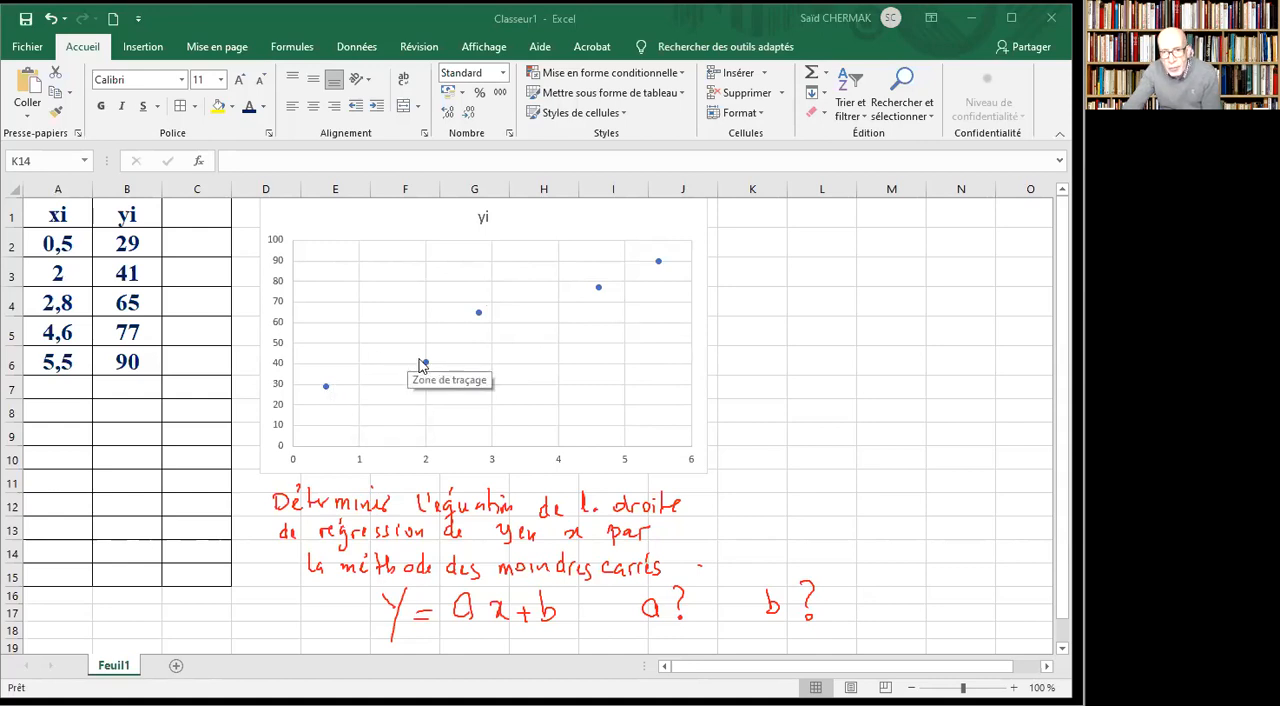
mouse_move(422, 362)
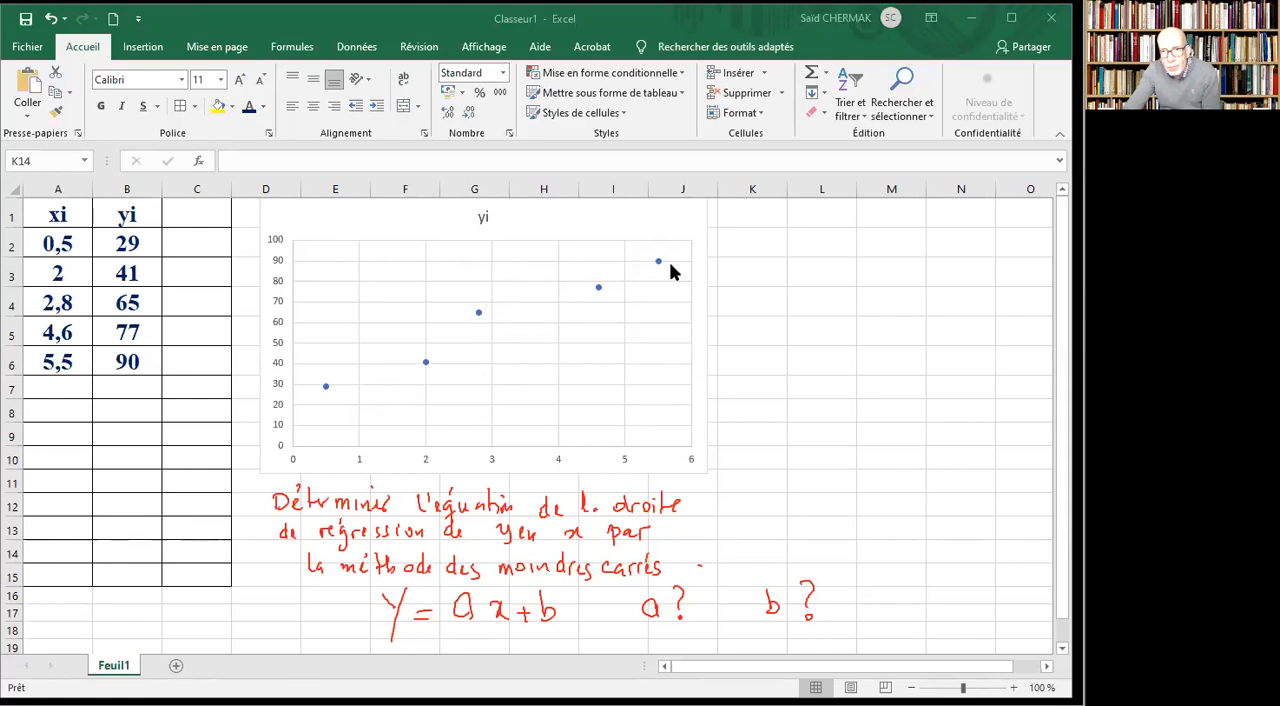
mouse_move(660, 267)
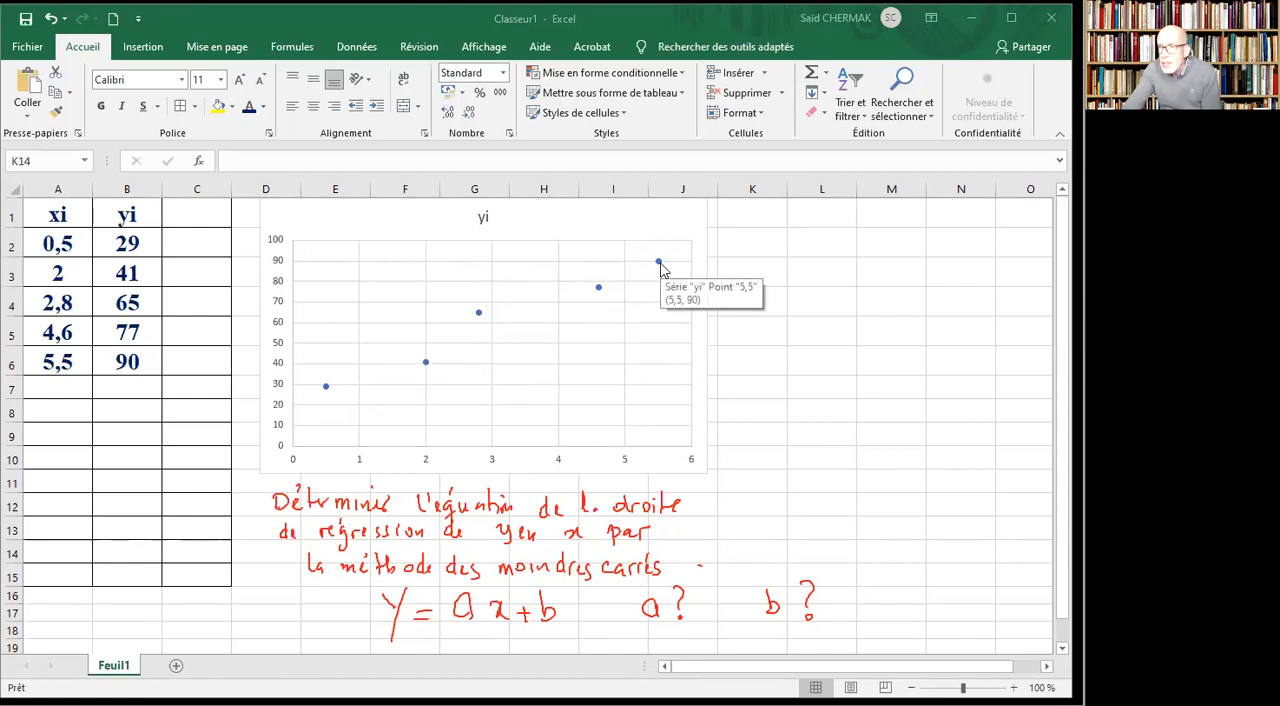
click(479, 316)
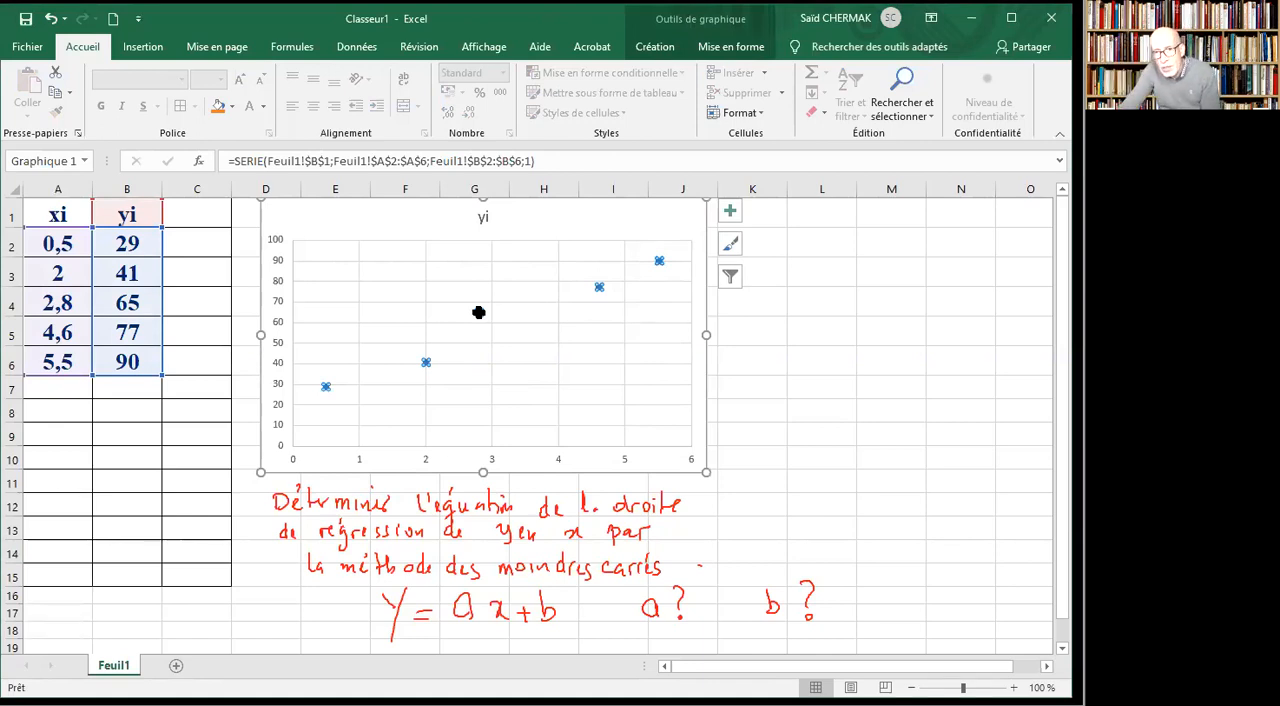
right_click(479, 313)
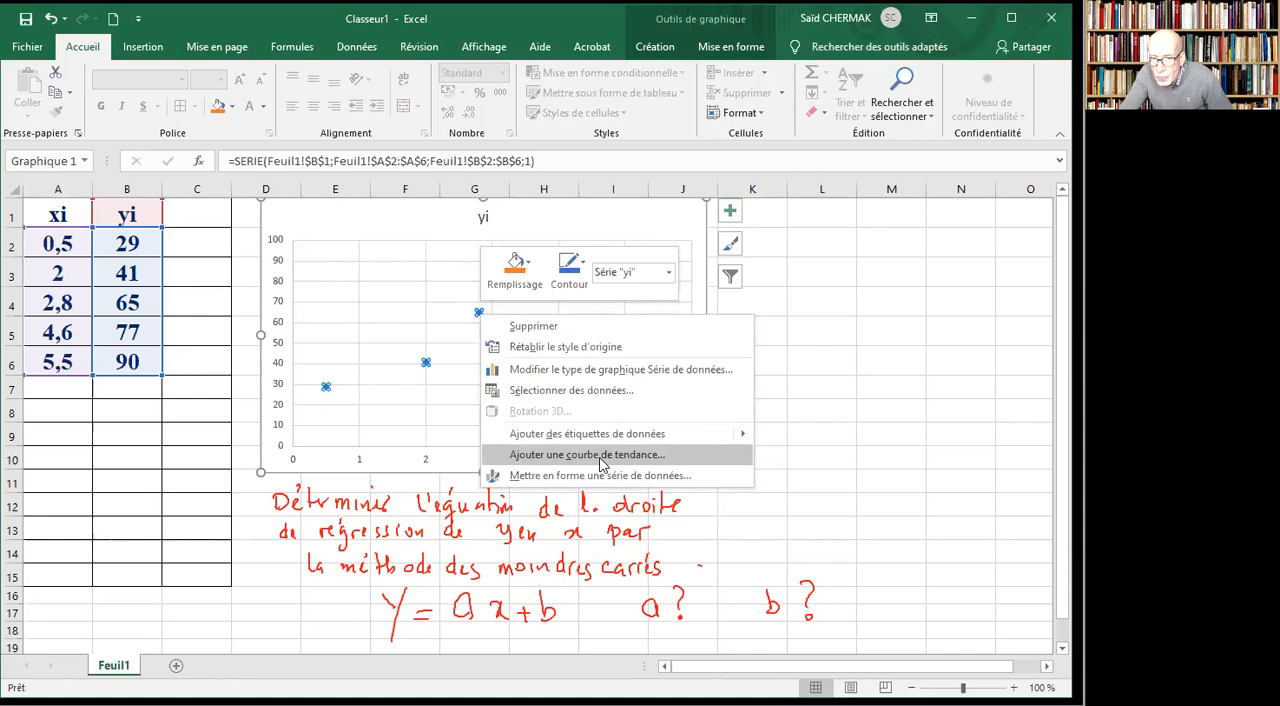
click(587, 454)
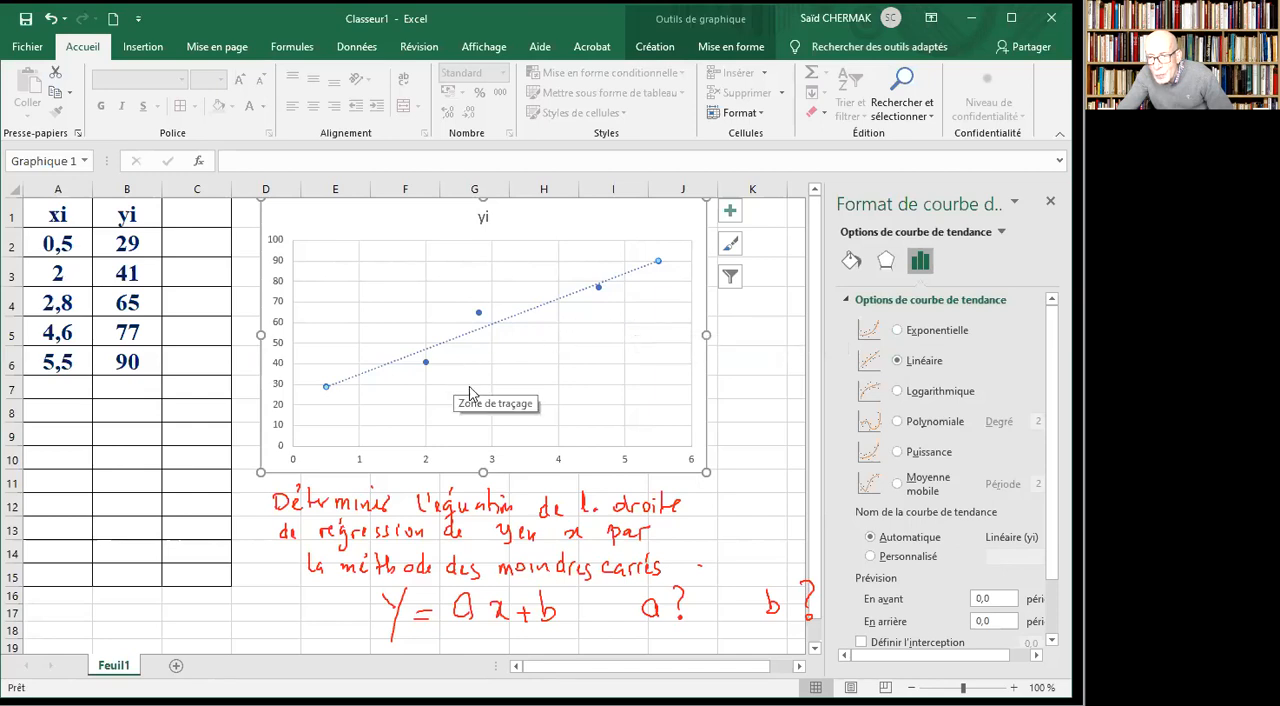
click(870, 557)
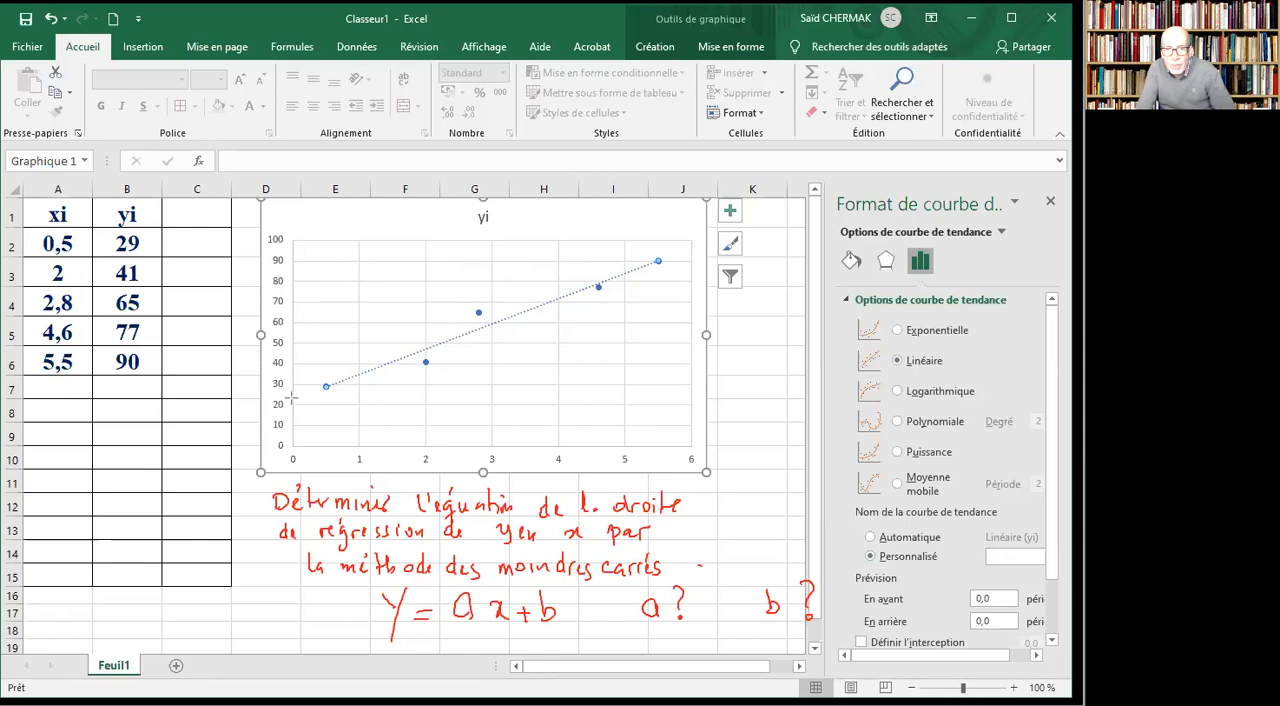
drag(326, 387, 660, 261)
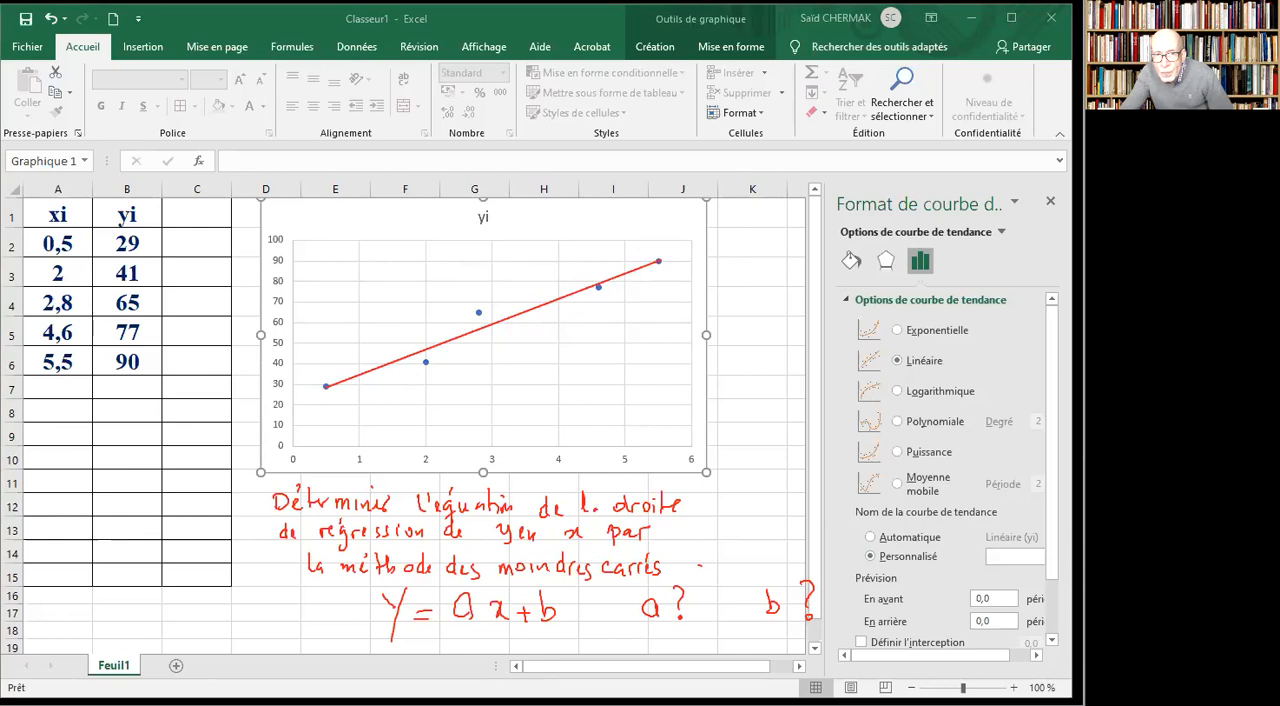
Display the trendline equation on the chart and move its label slightly left, away from the last point.
click(1052, 643)
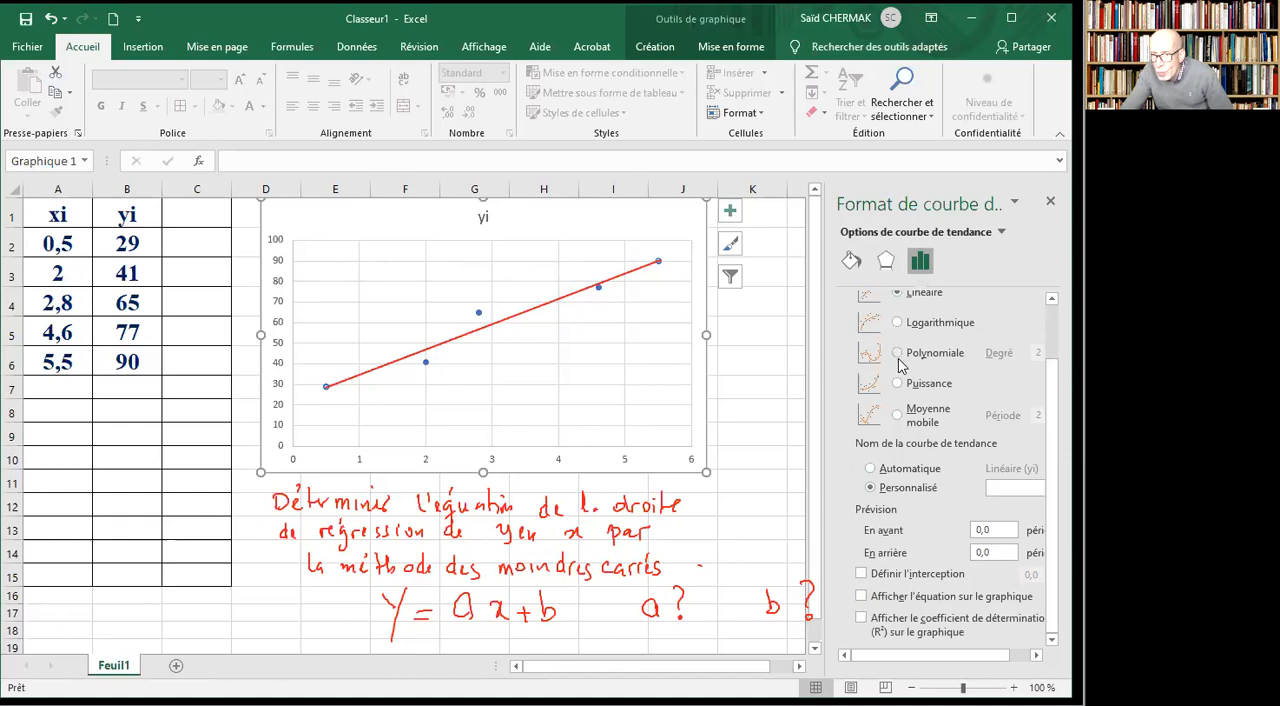
scroll(898, 365, up, 2)
scroll(898, 370, down, 2)
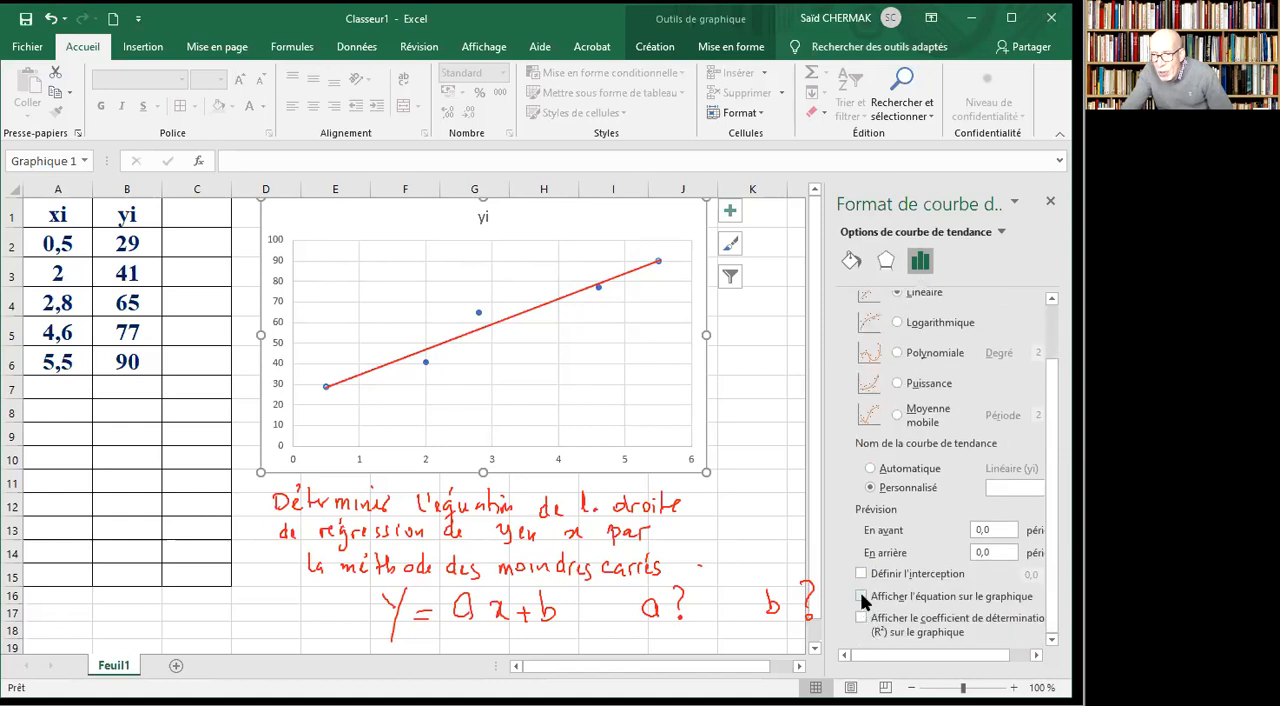
click(861, 597)
click(620, 258)
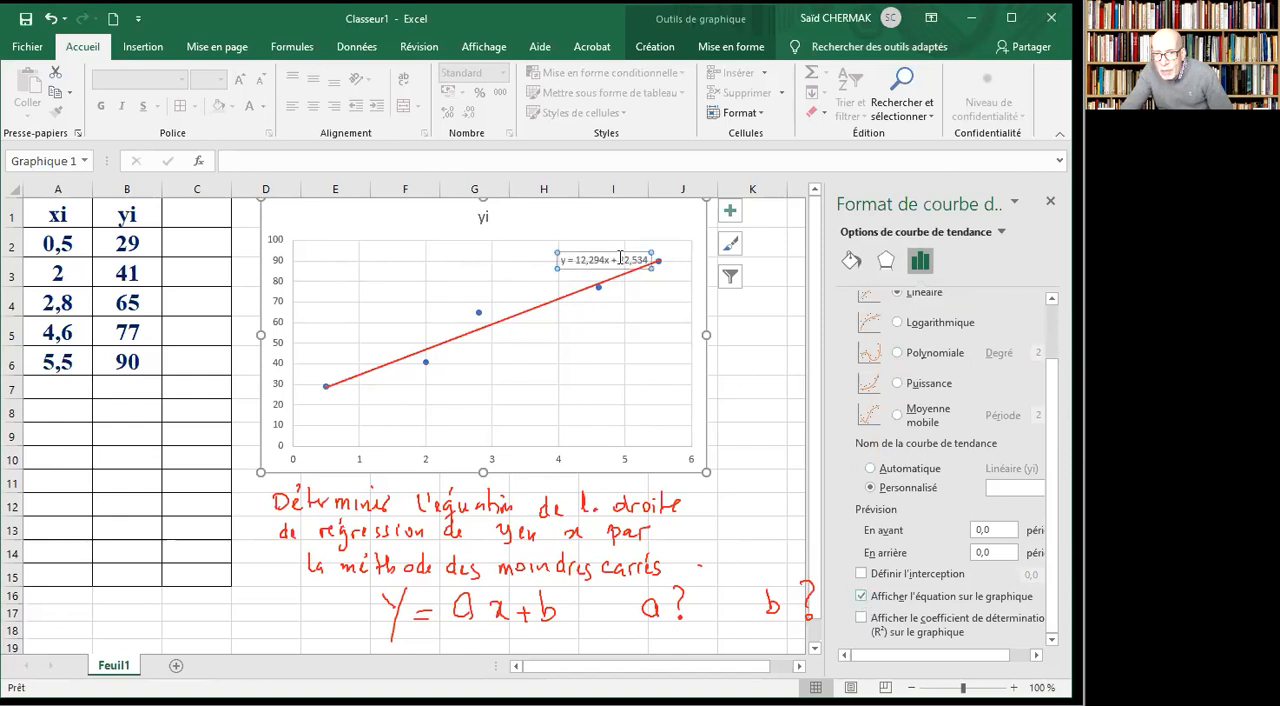
drag(621, 268, 589, 267)
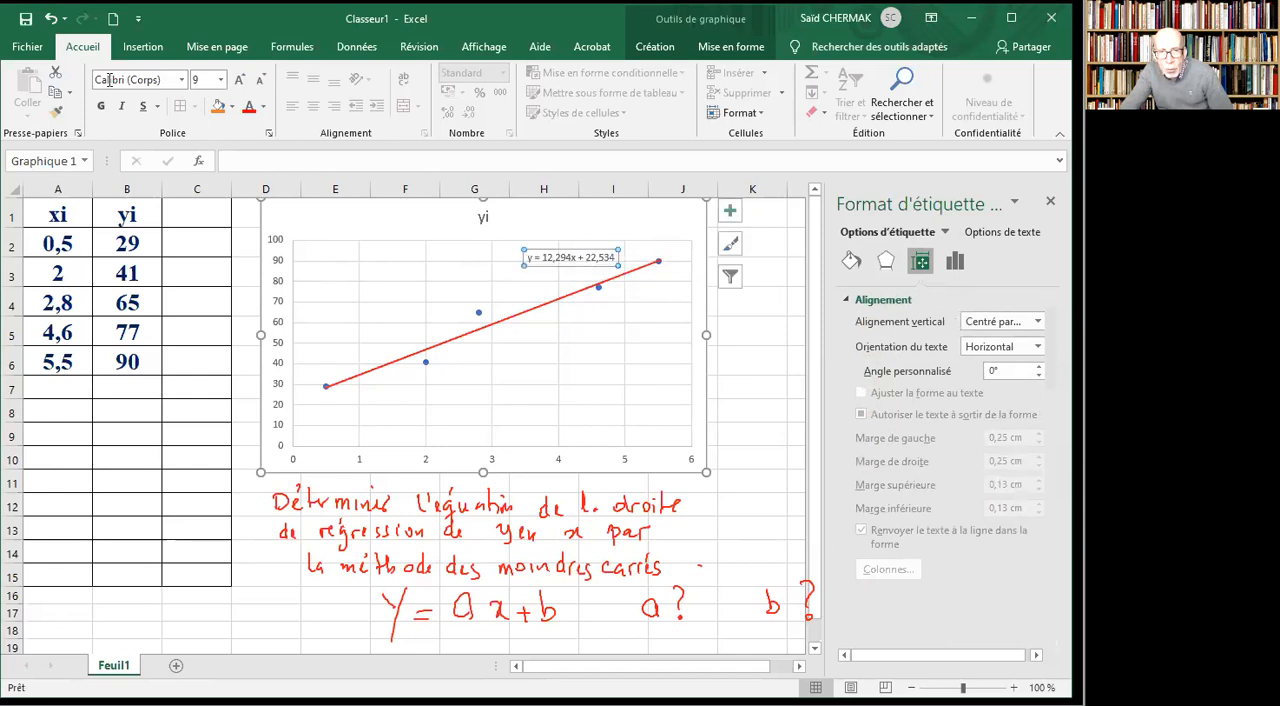
Format the trendline equation label in bold 18 pt Times New Roman.
click(220, 80)
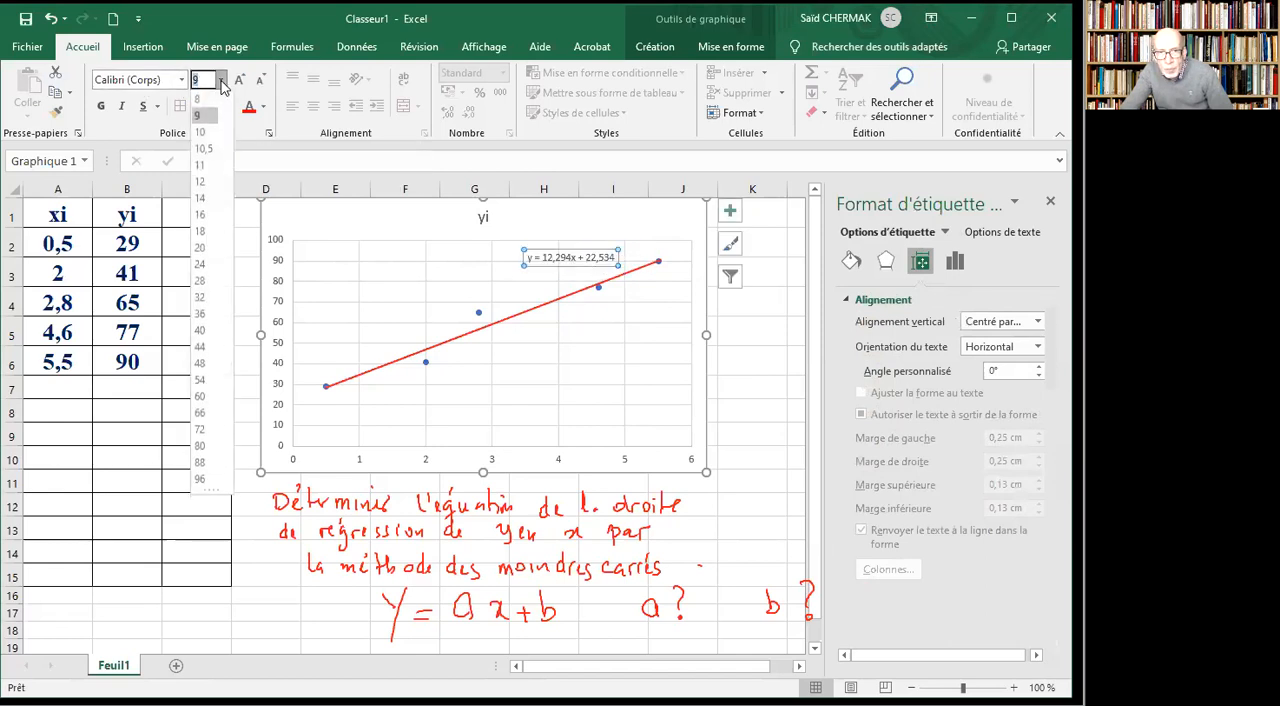
click(203, 232)
click(103, 106)
click(120, 78)
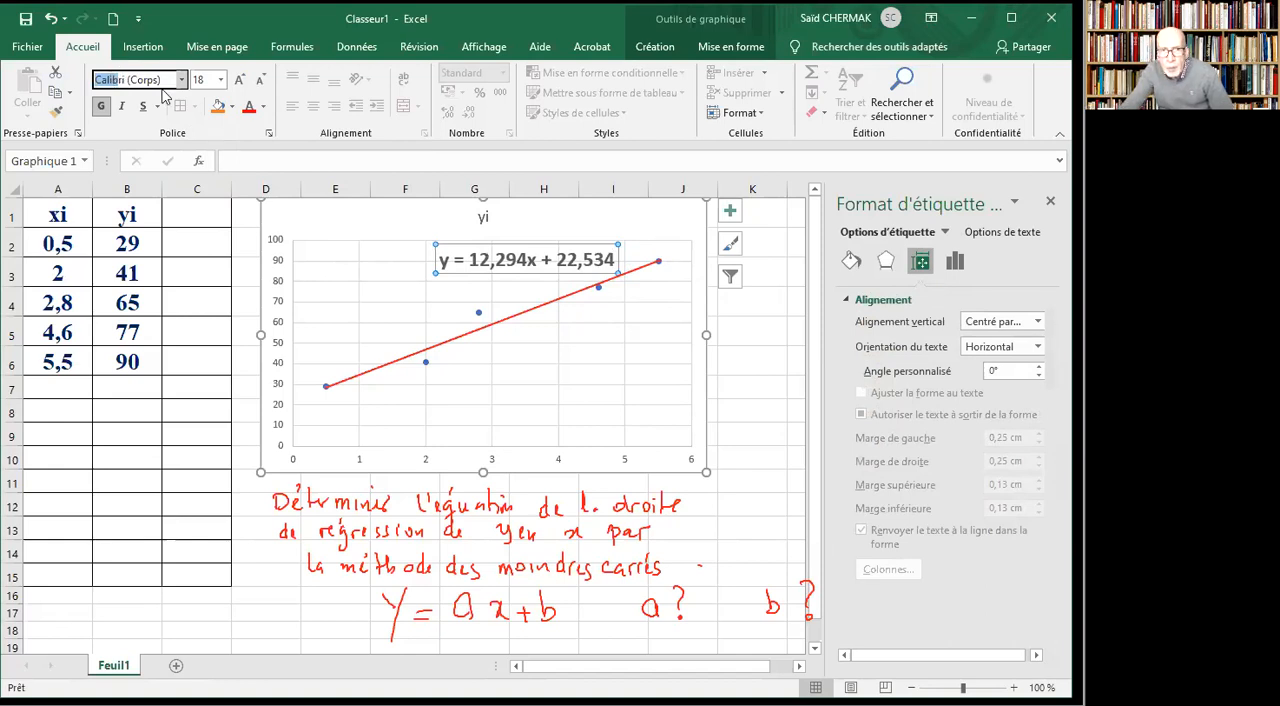
click(162, 79)
drag(158, 79, 42, 64)
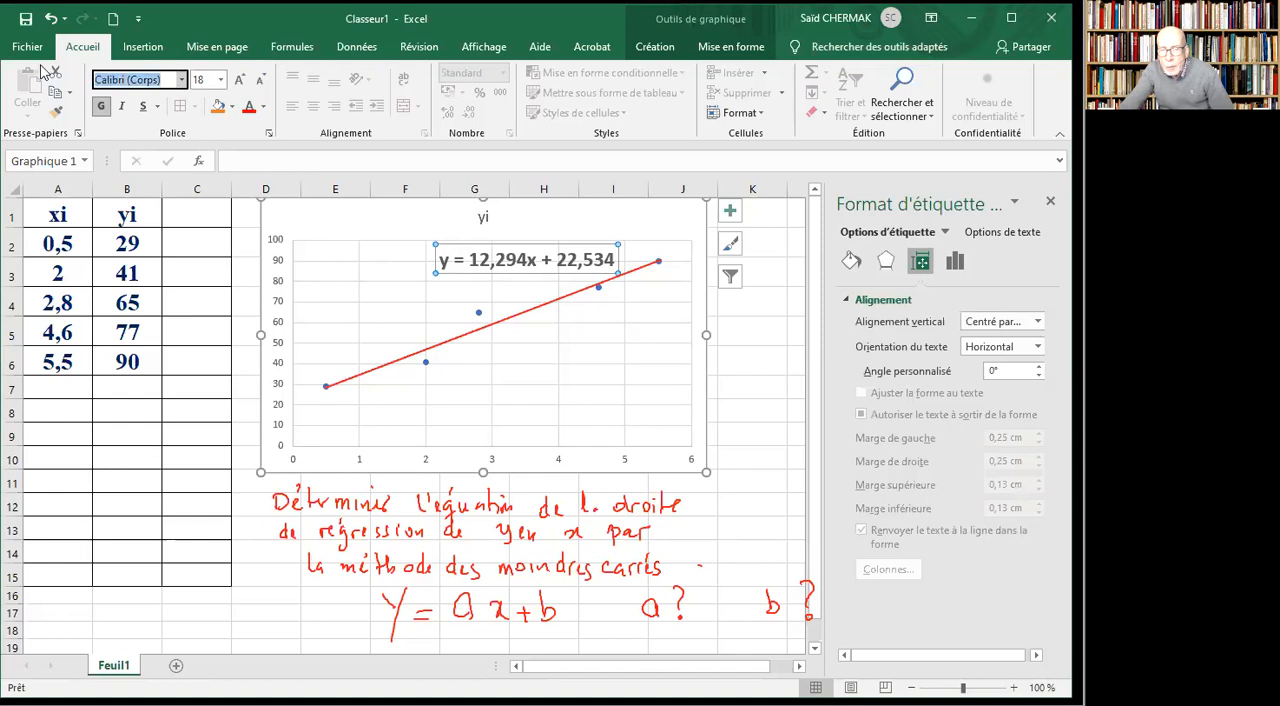
text(Times New Roma)
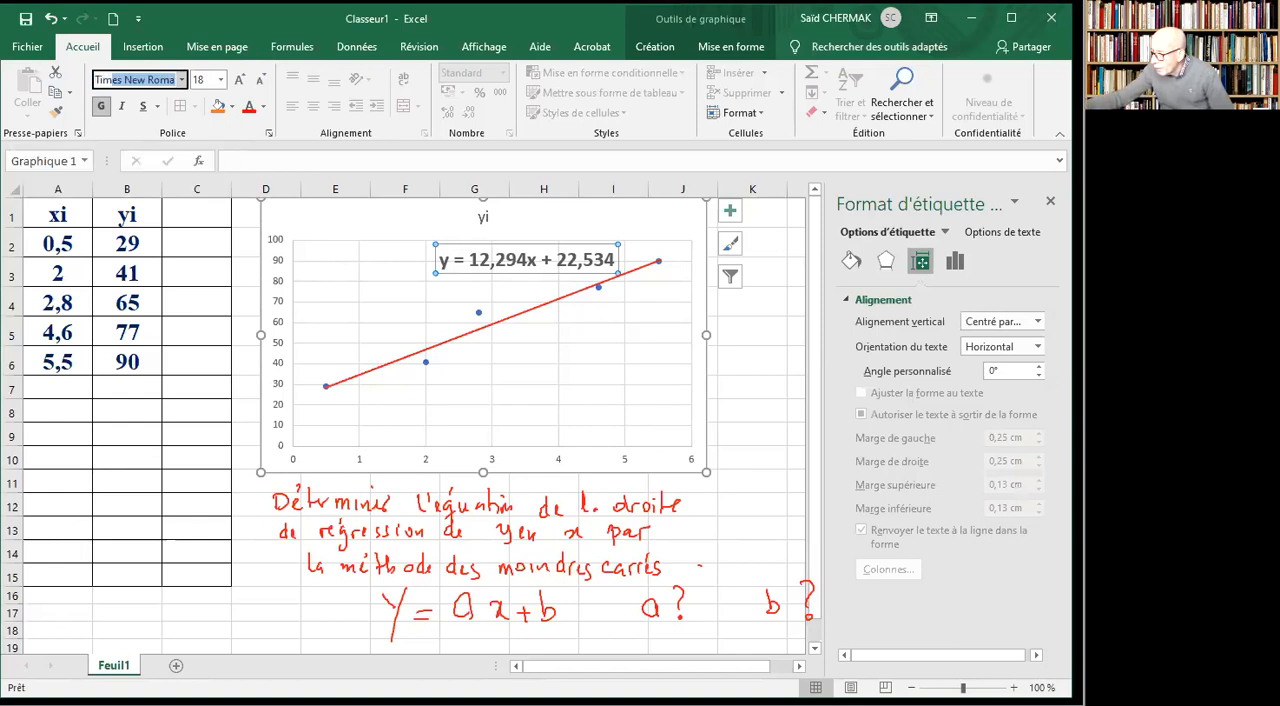
key(Return)
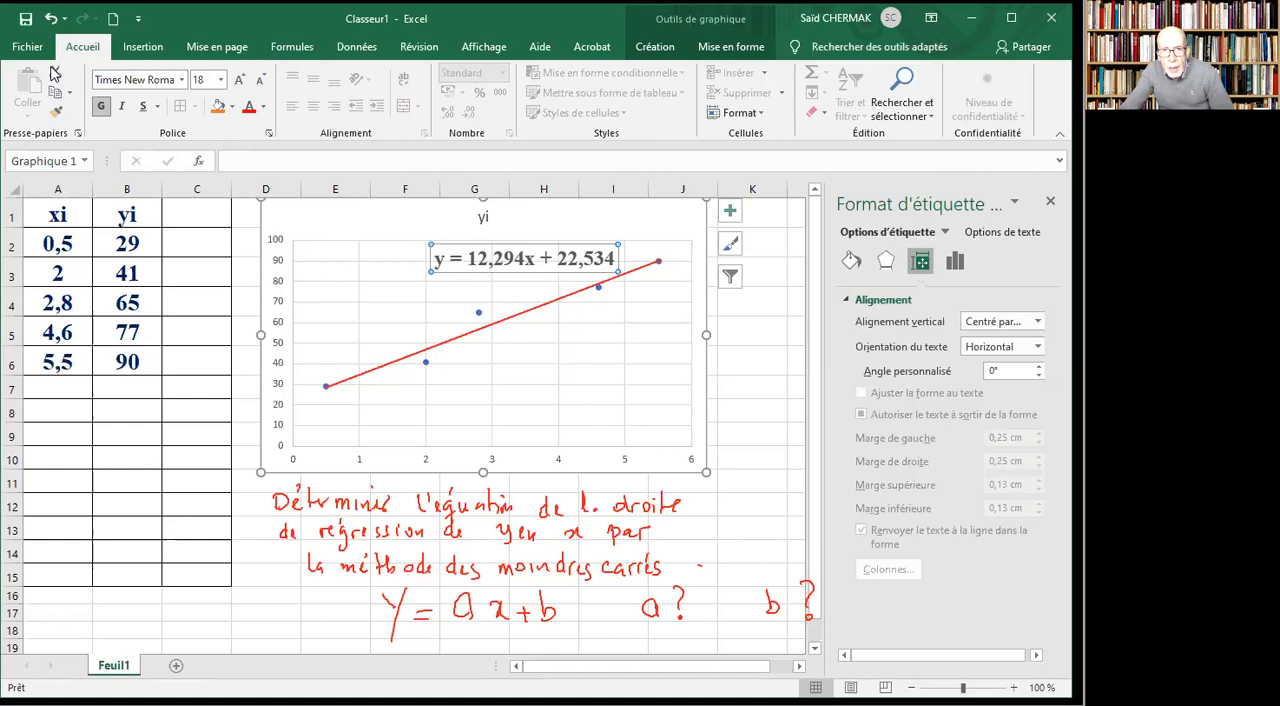
Set the trendline equation label's font colour to dark red.
click(249, 107)
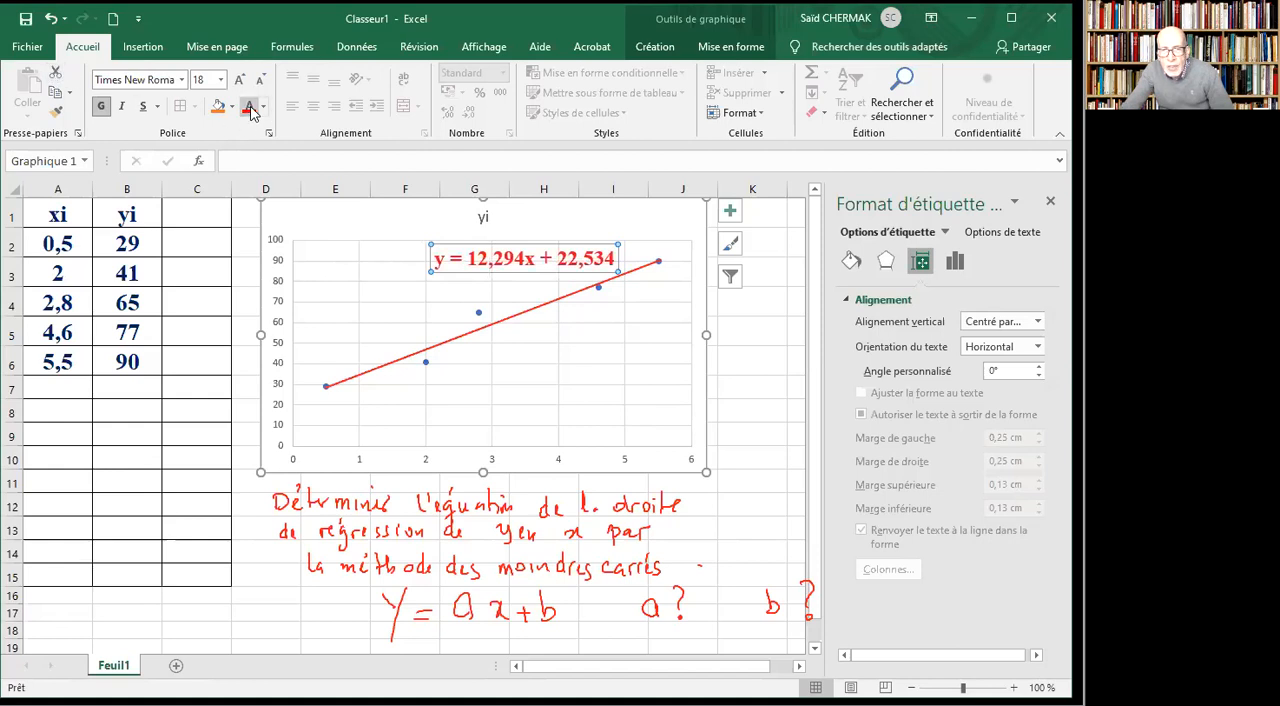
click(263, 107)
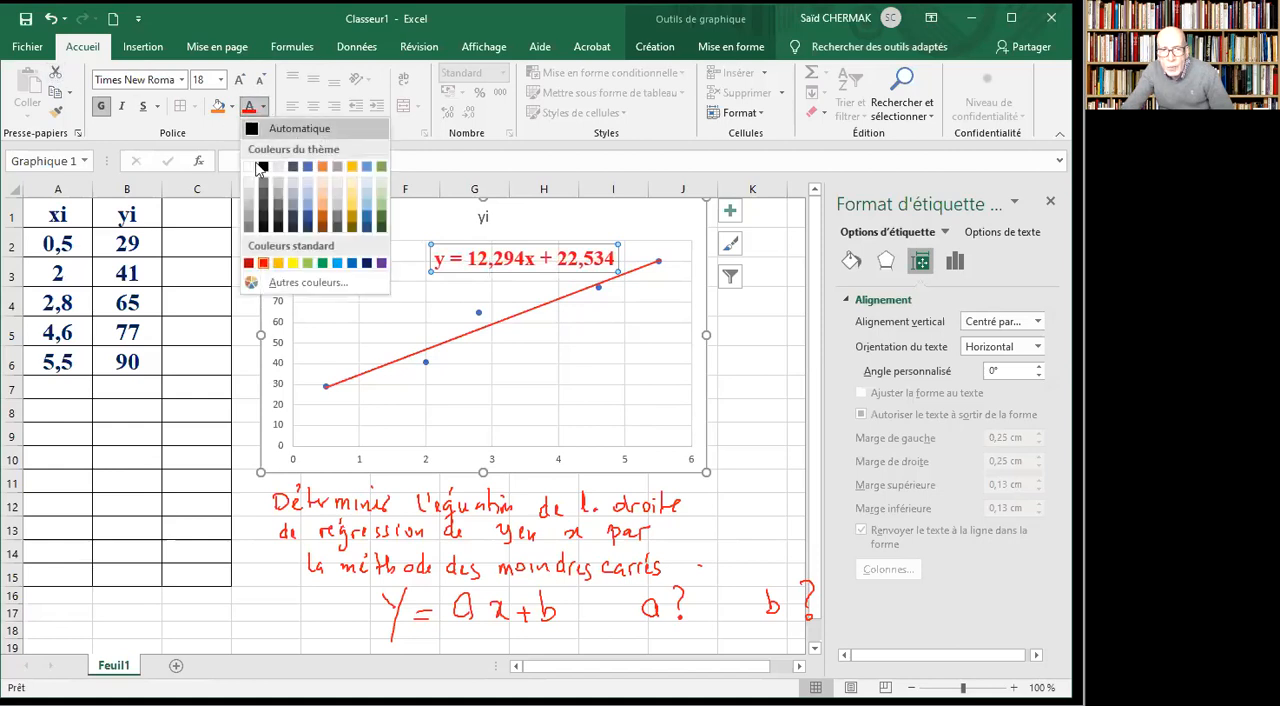
click(248, 263)
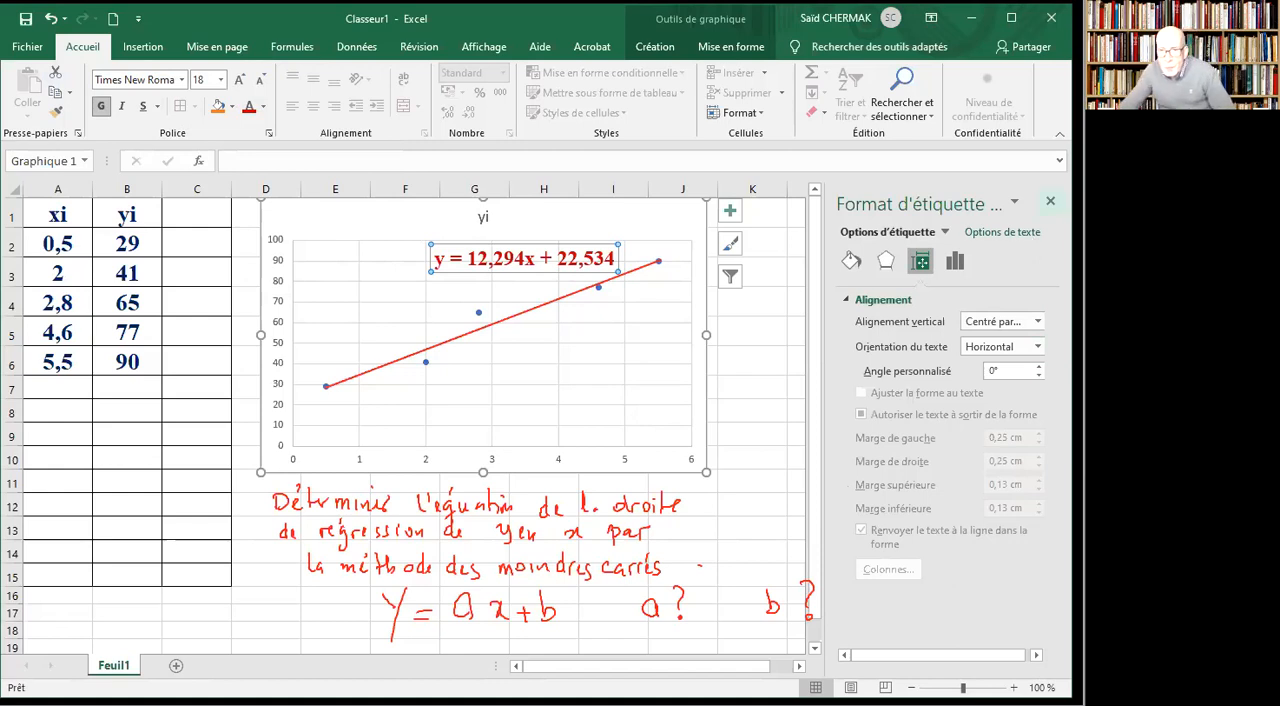
Deselect the equation label and close the formatting pane beside the worksheet.
click(370, 317)
click(244, 513)
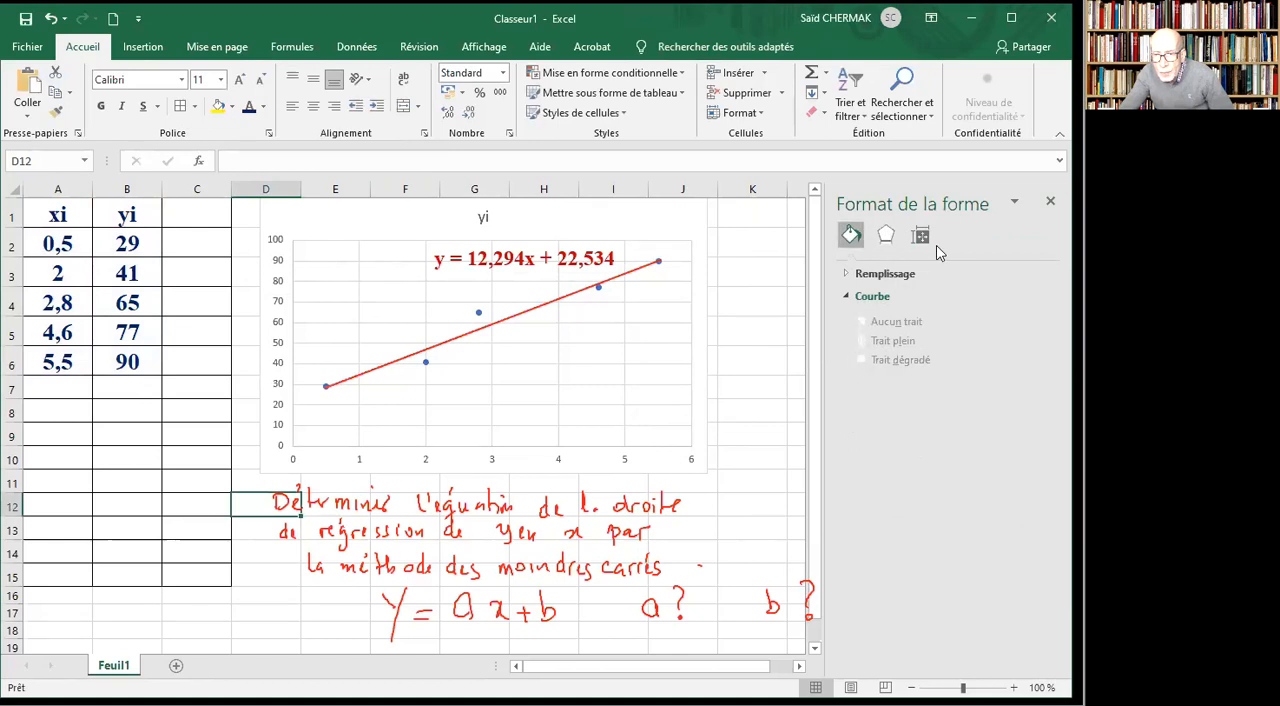
click(866, 297)
click(887, 240)
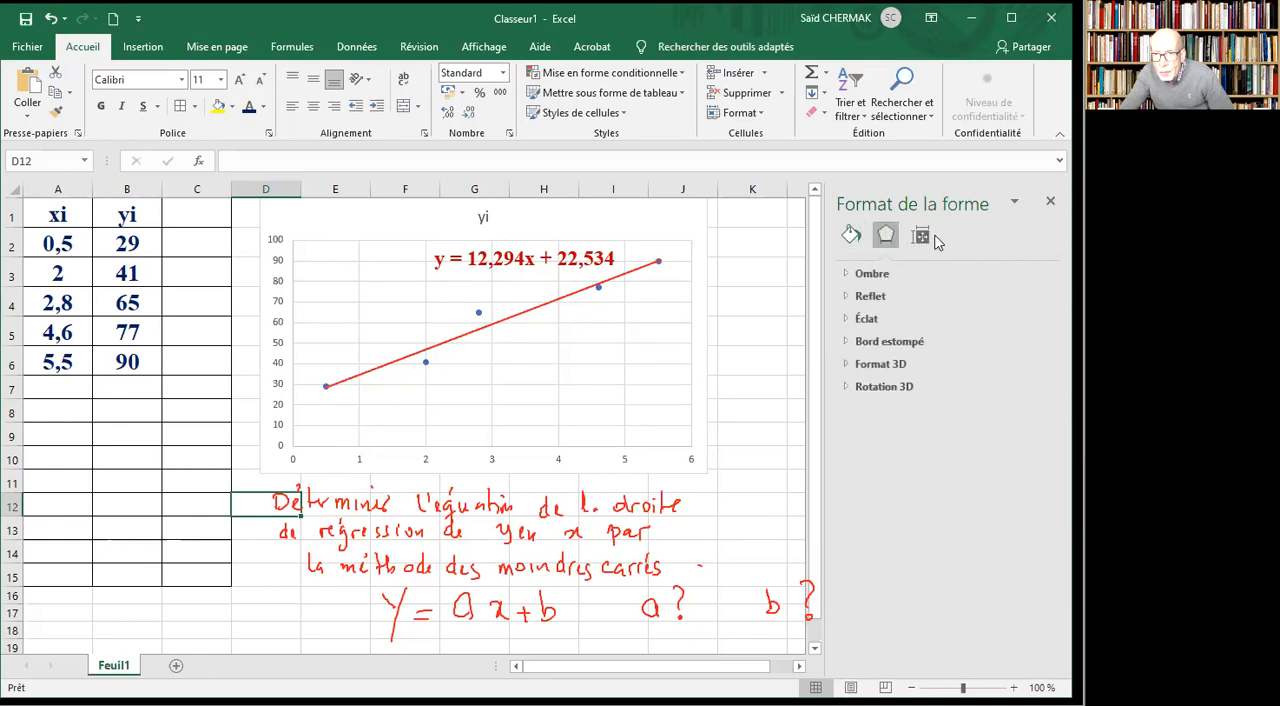
click(1050, 201)
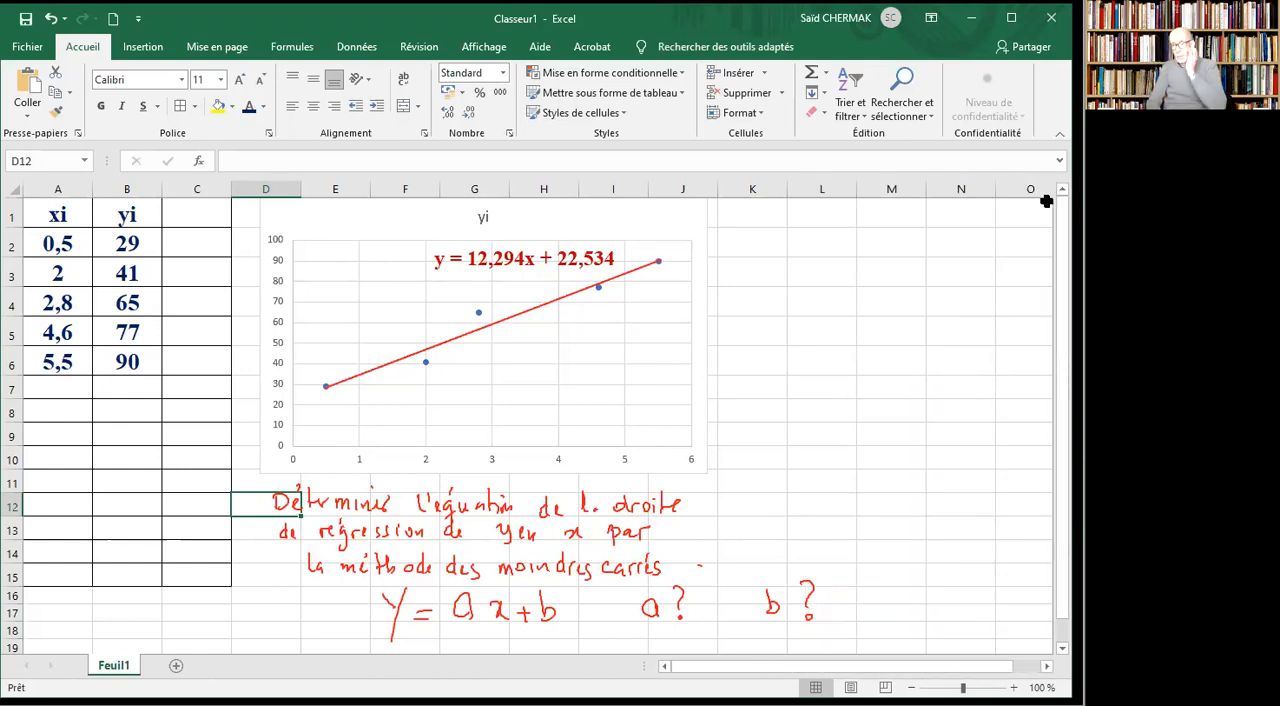
Recolour the trendline equation label dark blue and move it slightly left above the regression line.
click(548, 266)
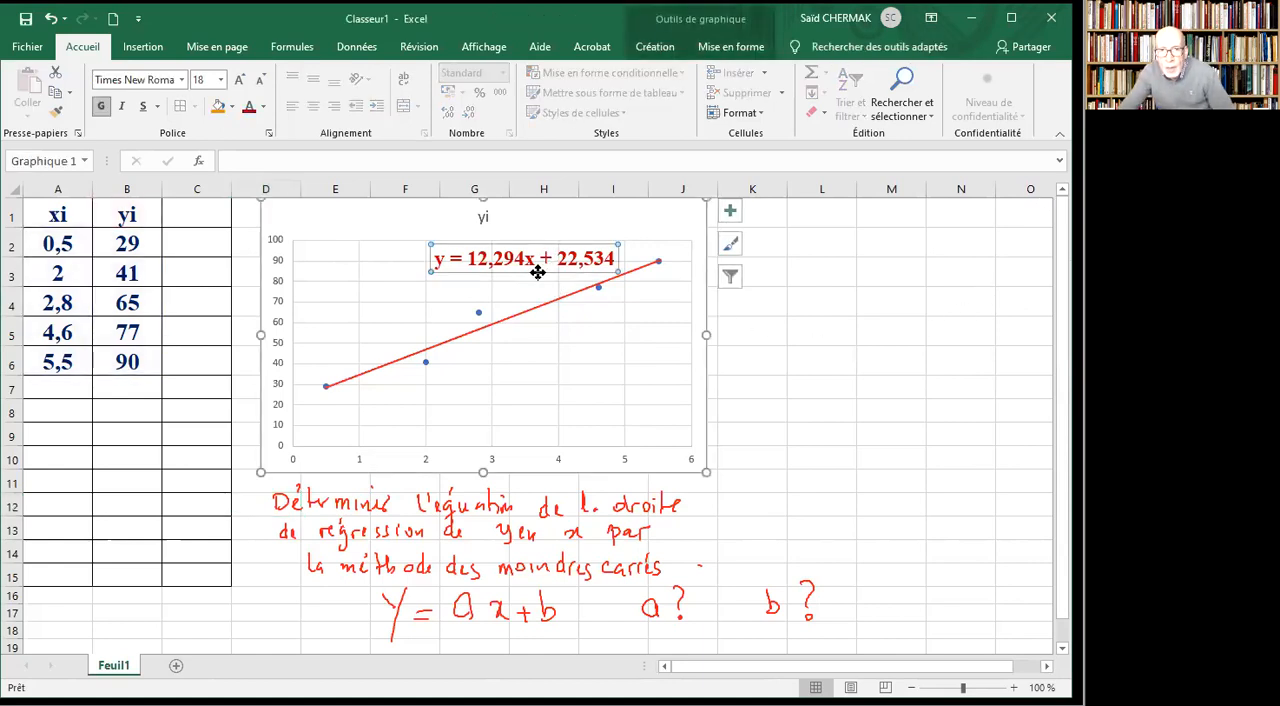
click(263, 107)
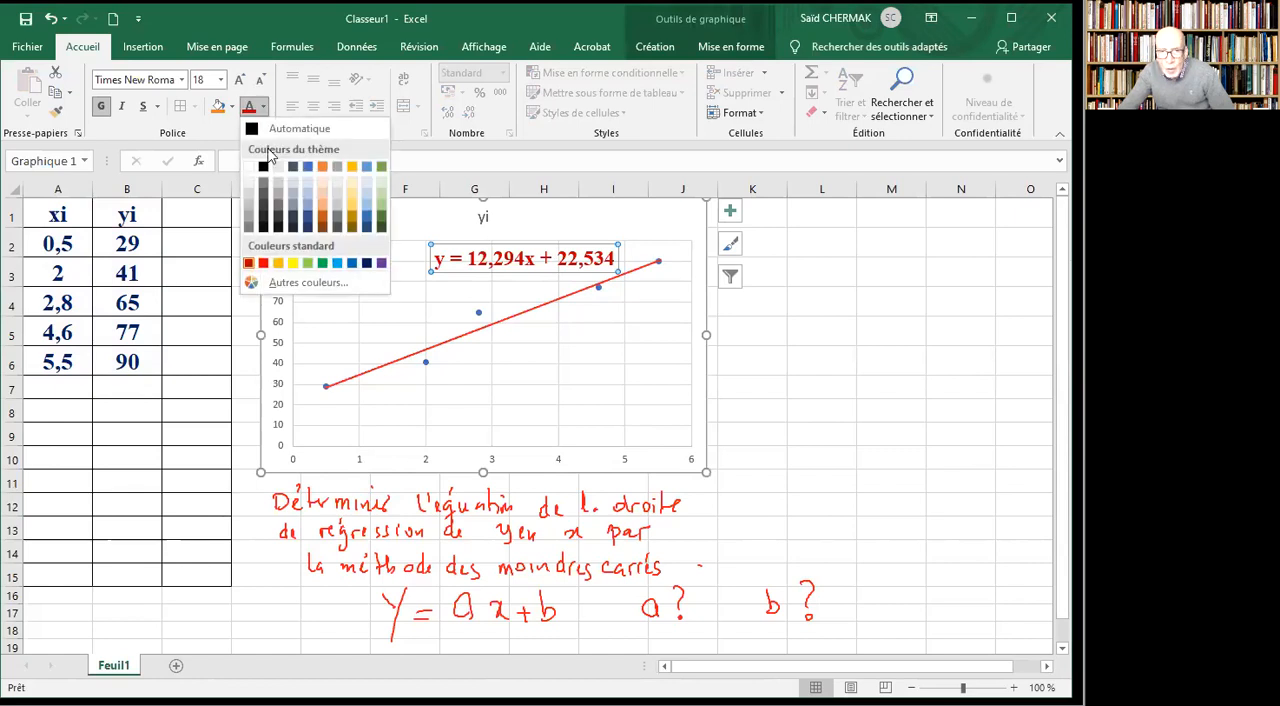
click(367, 263)
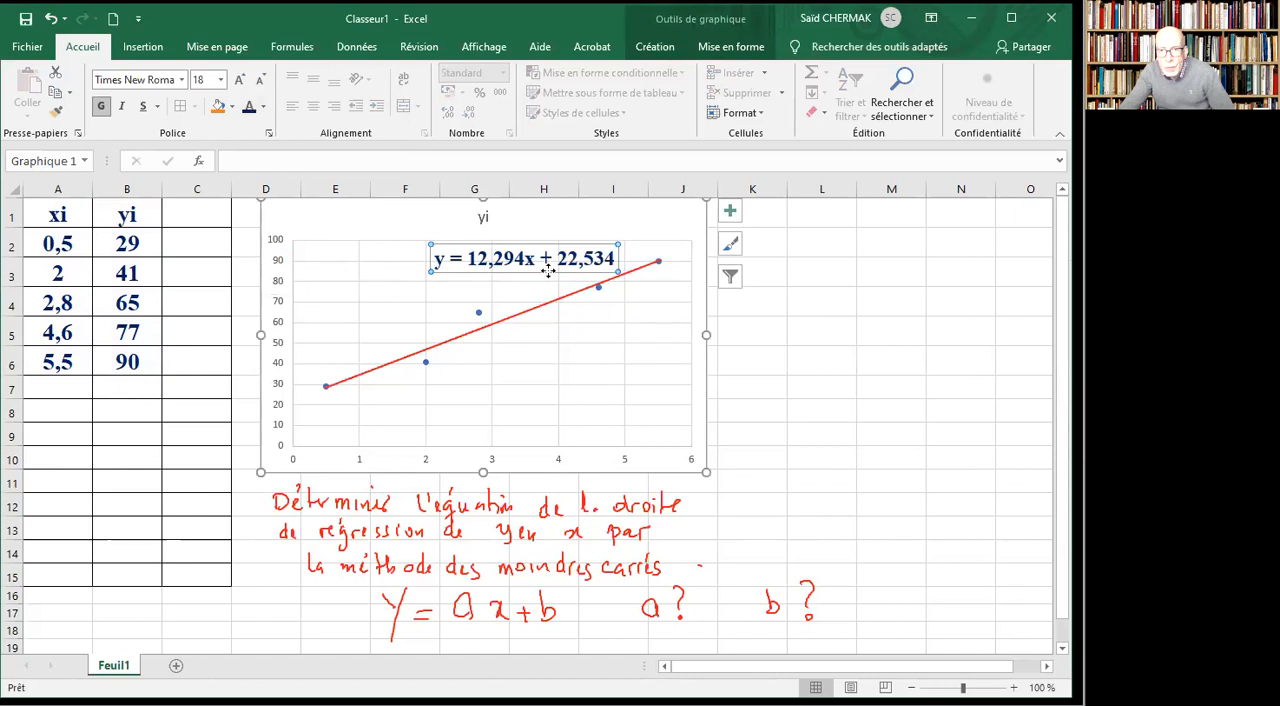
drag(530, 268, 496, 267)
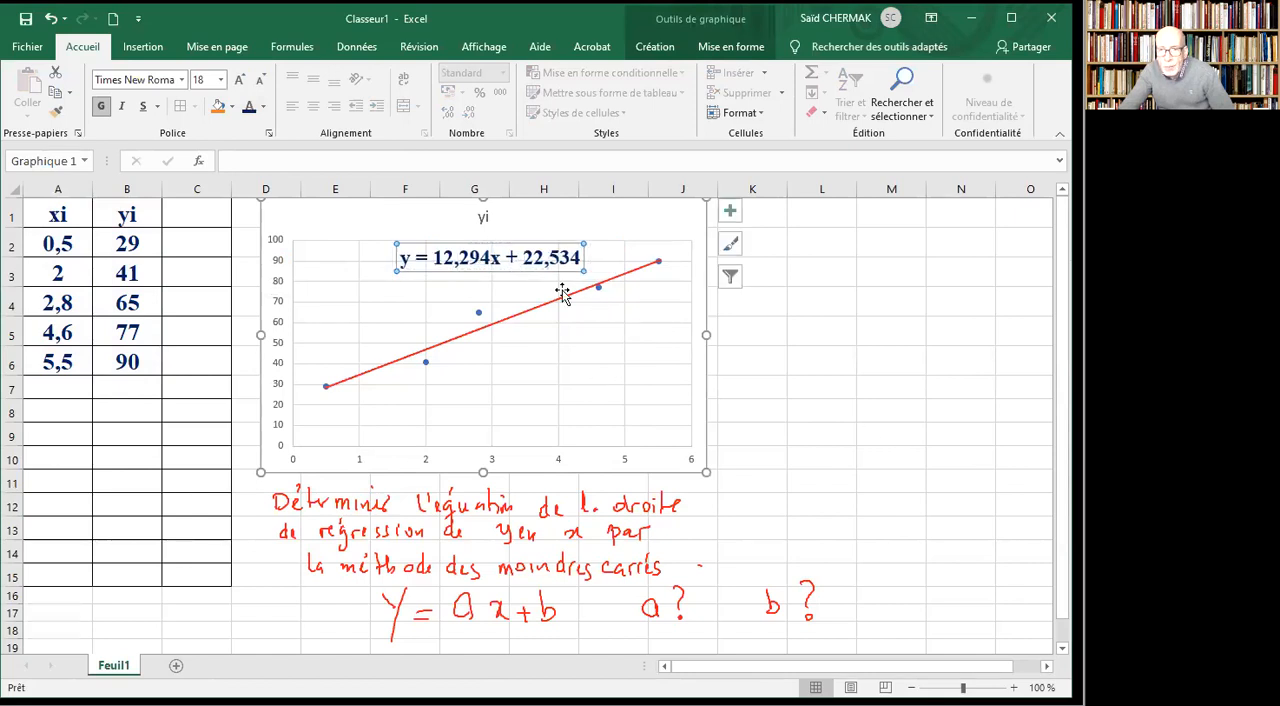
click(807, 359)
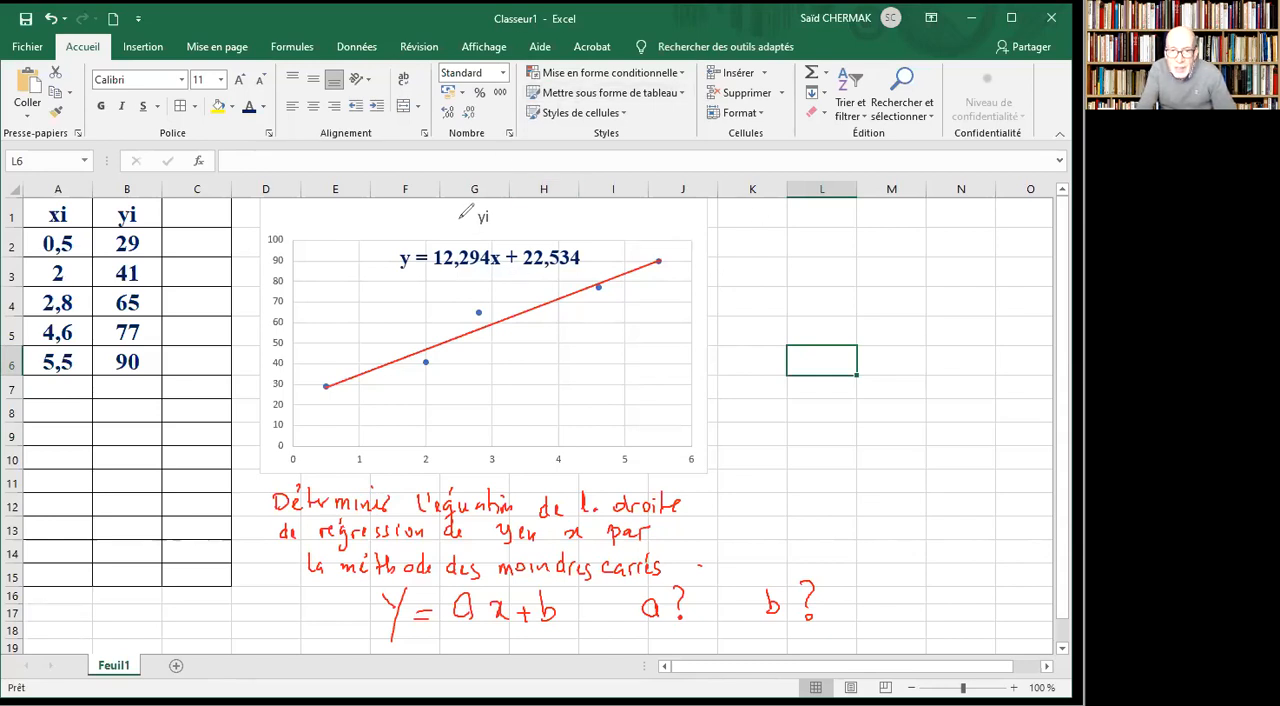
Circle both equation coefficients in red, annotating 12,294 as "pente" and "a", and 22,534 as "ordonnée à l'origine" and "b".
mouse_move(446, 237)
mouse_down()
mouse_move(440, 266)
mouse_move(492, 262)
mouse_move(478, 232)
mouse_move(438, 236)
mouse_up()
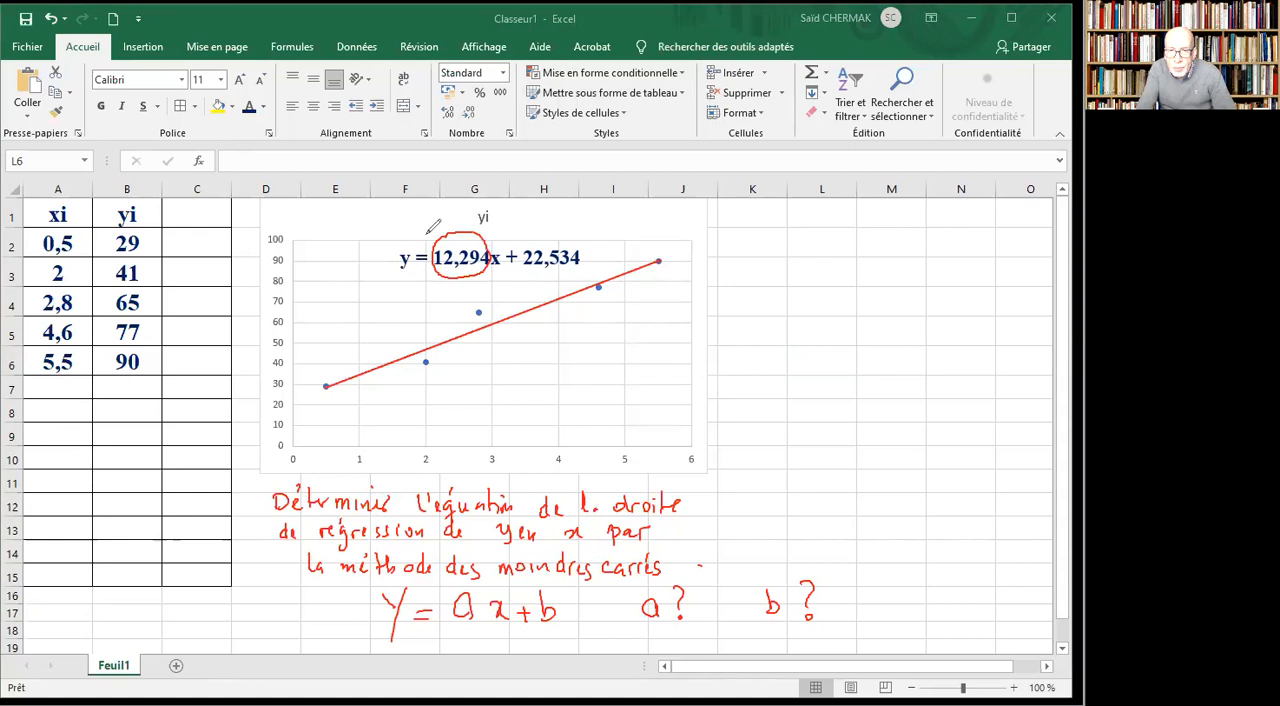
mouse_move(360, 229)
mouse_down()
mouse_move(362, 240)
mouse_move(414, 228)
mouse_move(429, 241)
mouse_up()
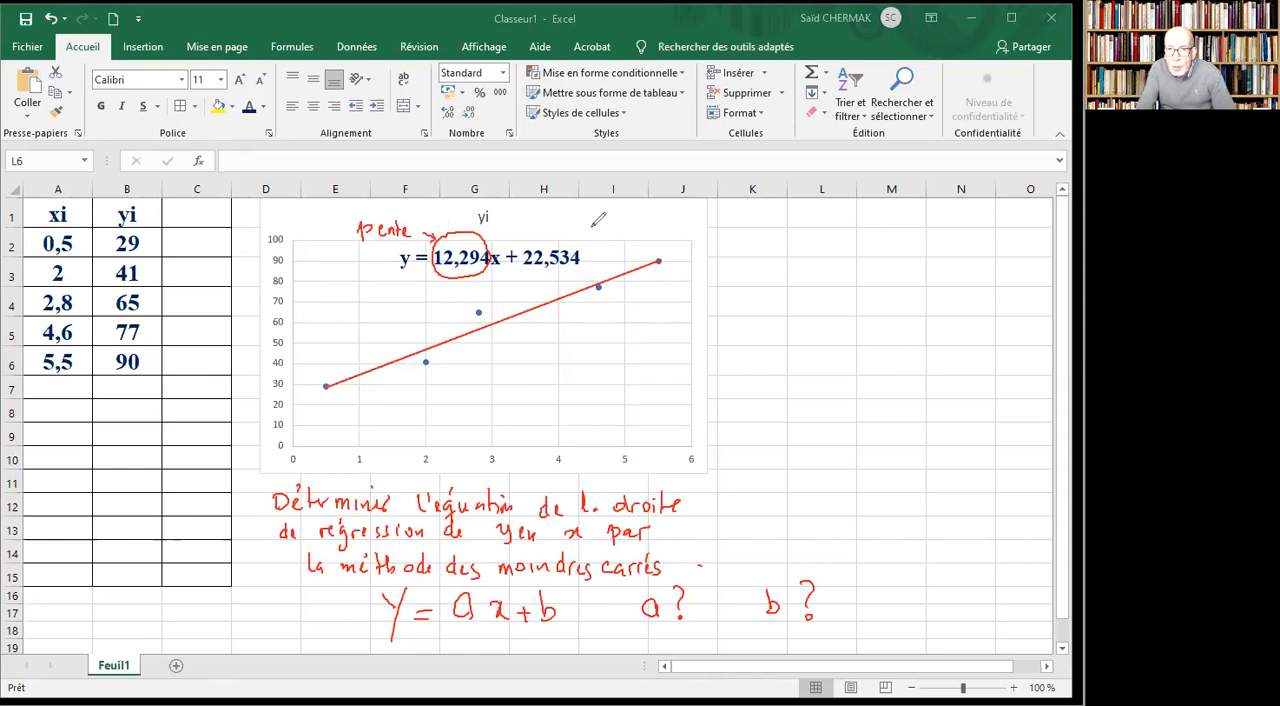
mouse_move(534, 242)
mouse_down()
mouse_move(532, 274)
mouse_move(578, 276)
mouse_move(588, 236)
mouse_move(566, 232)
mouse_move(638, 222)
mouse_move(641, 205)
mouse_move(646, 222)
mouse_move(735, 212)
mouse_move(794, 228)
mouse_up()
drag(469, 290, 470, 298)
drag(549, 282, 556, 294)
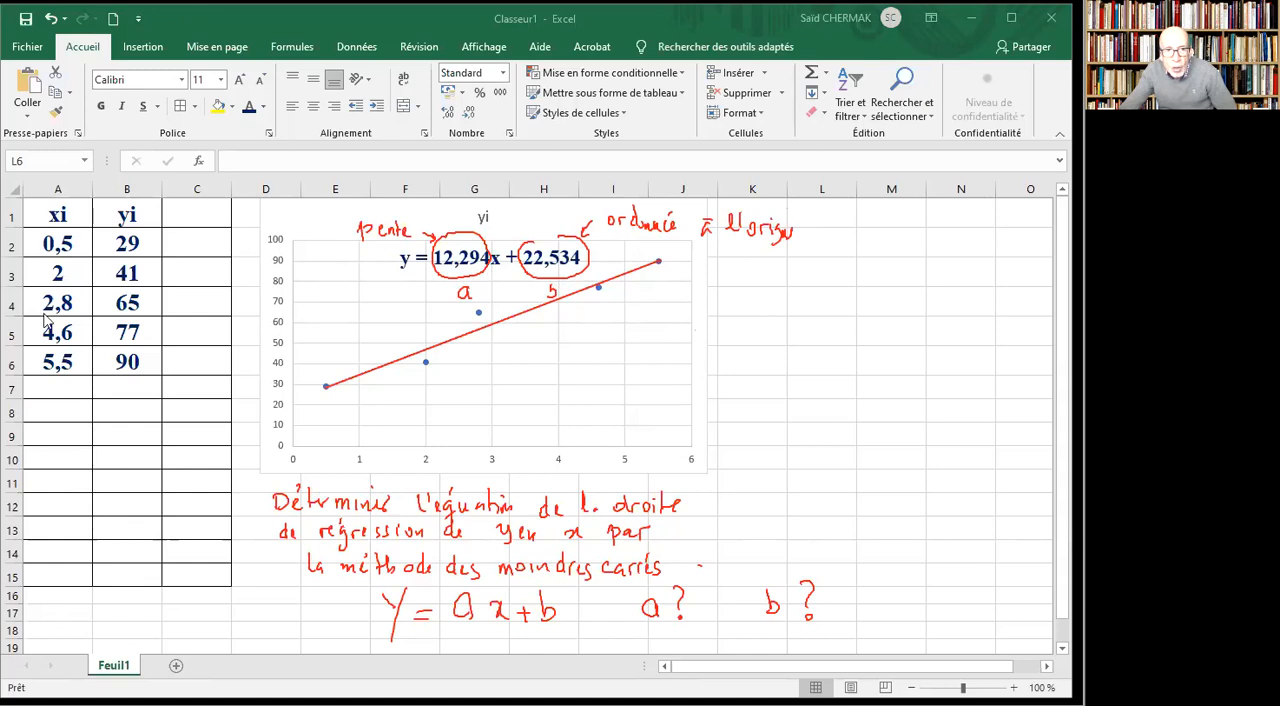
Enter the coefficient labels "a" in A8 and "b" in A9 below the data table.
key(Escape)
click(61, 411)
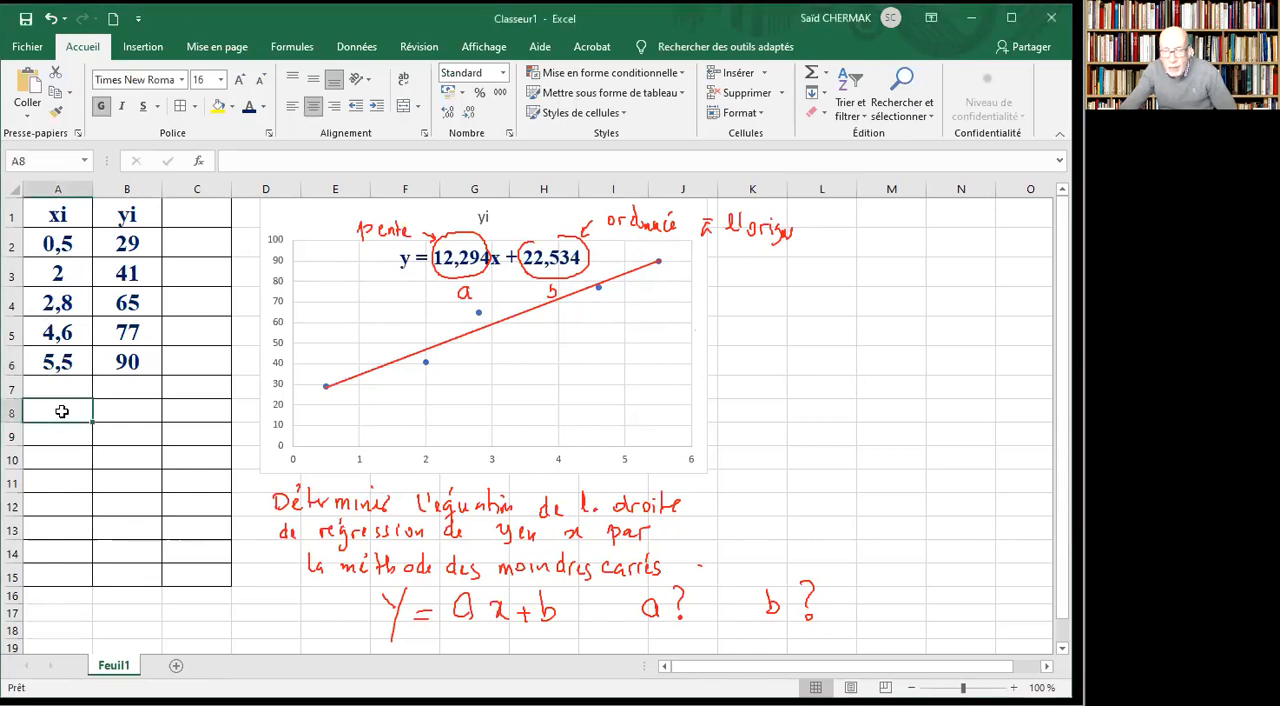
text(a)
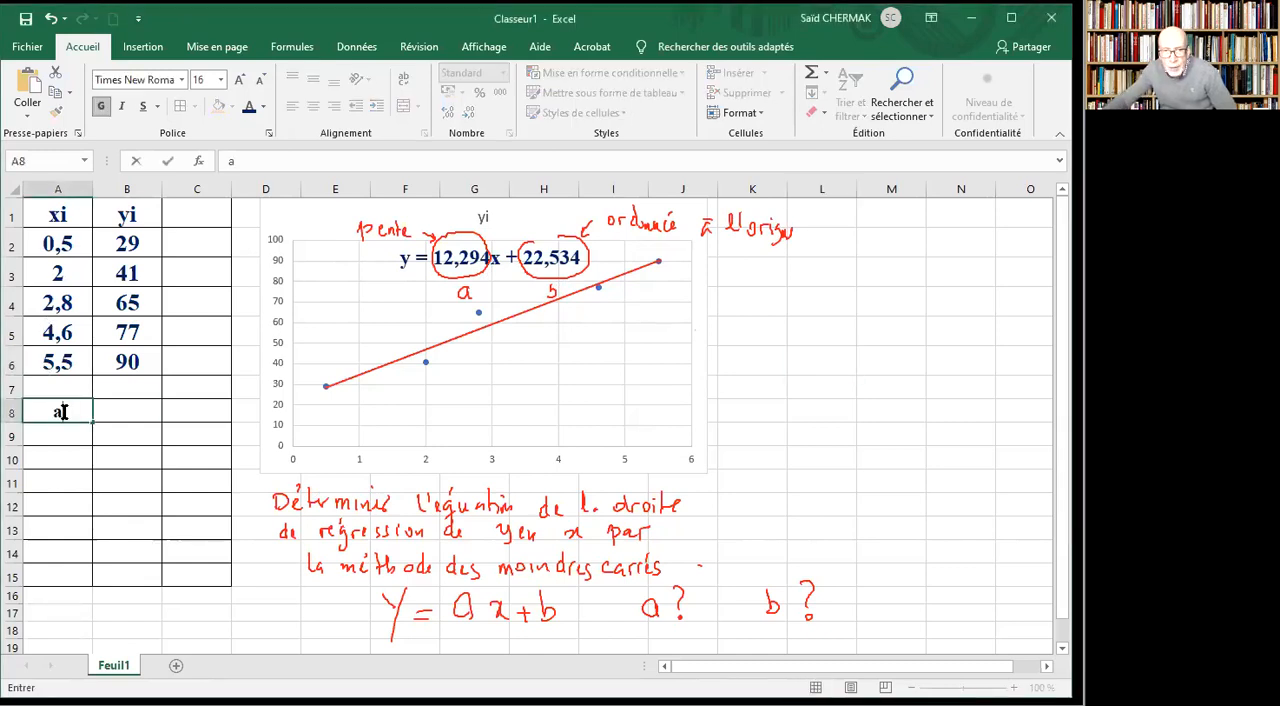
key(Return)
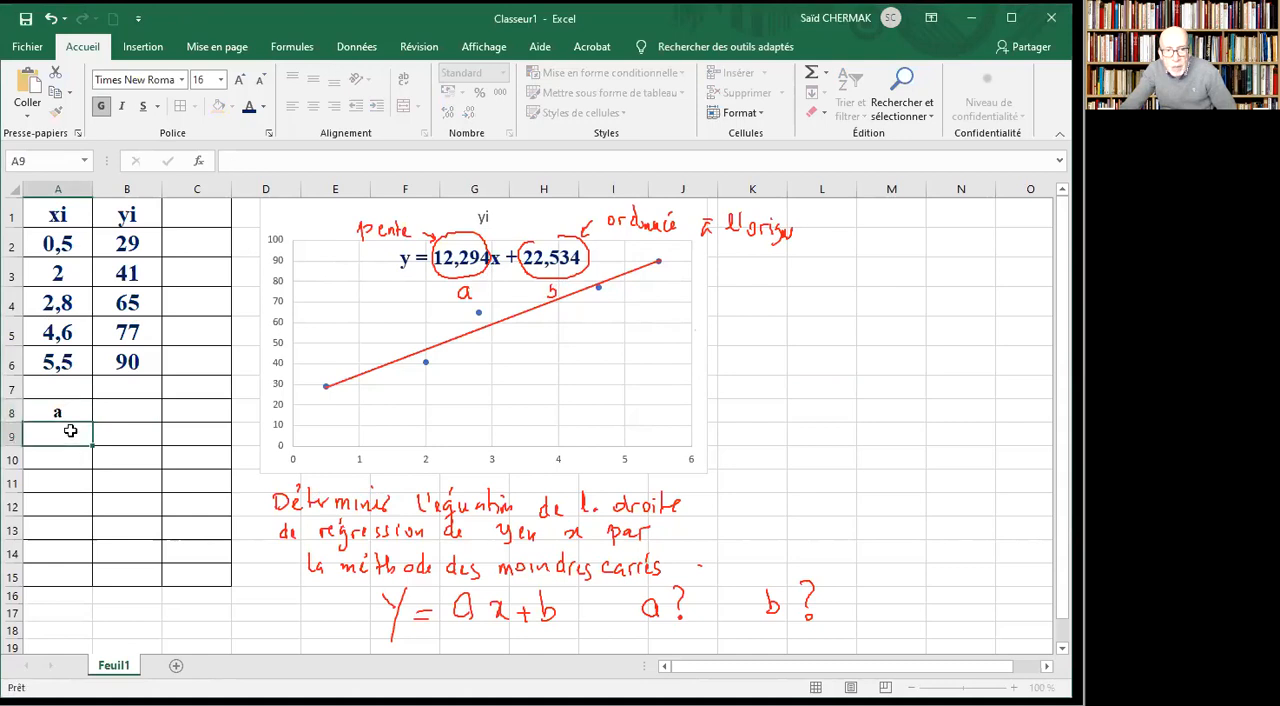
text(b)
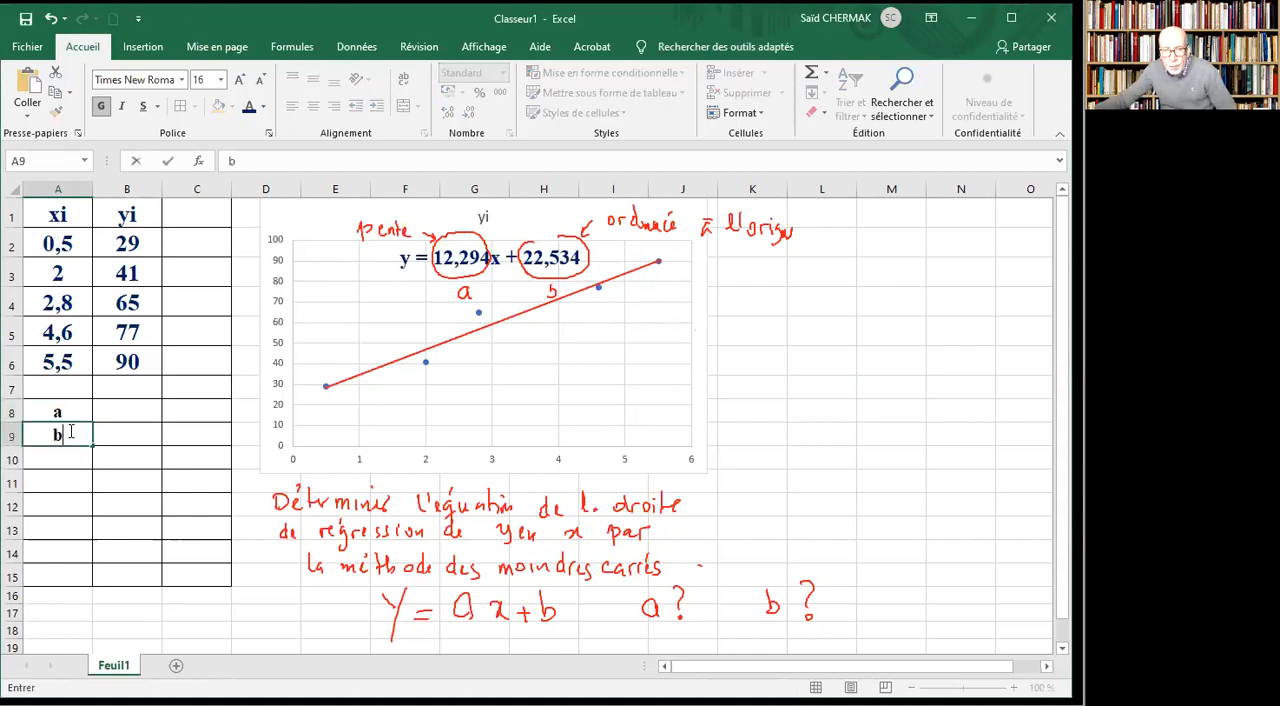
click(119, 410)
drag(53, 414, 134, 432)
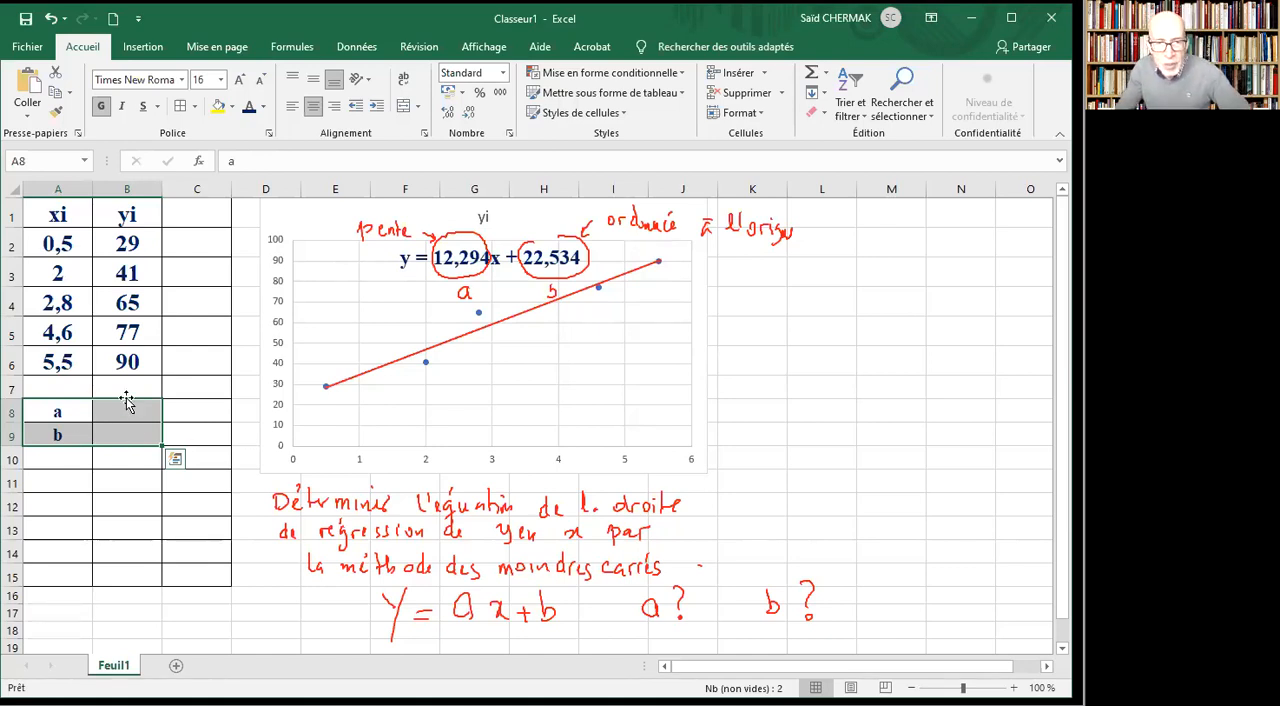
click(129, 411)
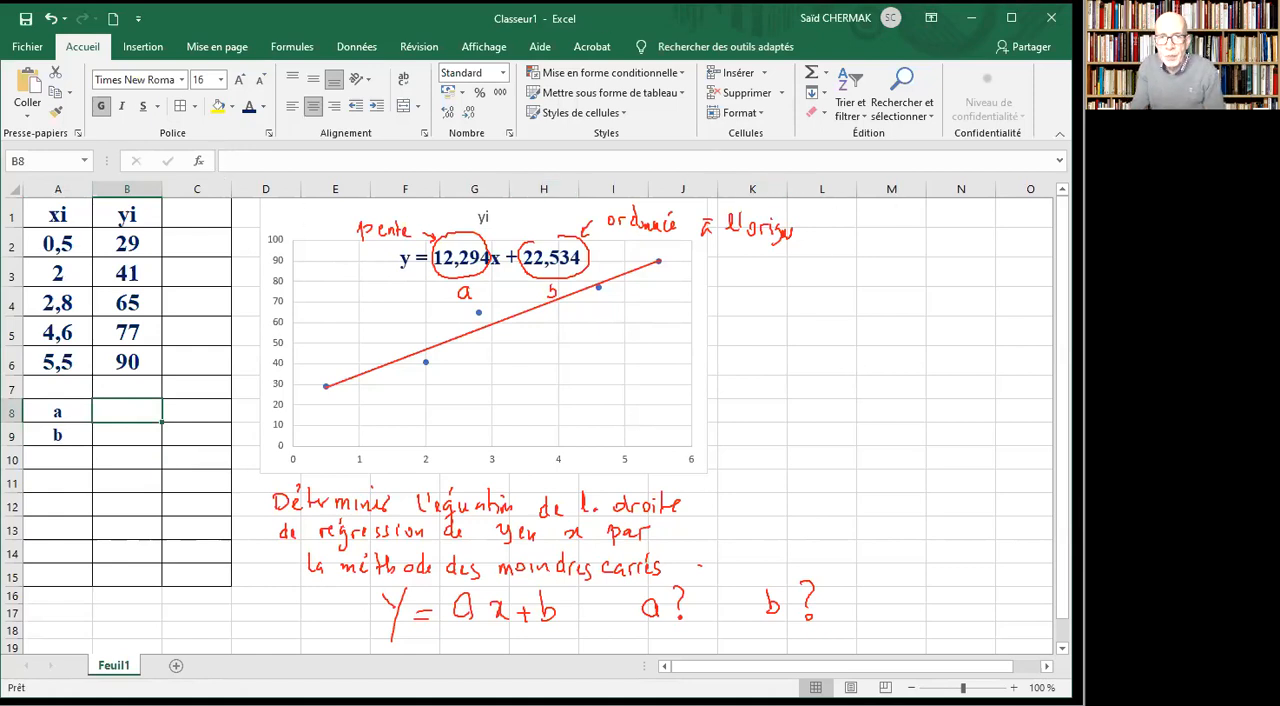
Handwrite a red note beside the chart: "fx", "Statistiques", "a pente" and "b ordonnée origine".
mouse_move(838, 280)
mouse_down()
mouse_move(845, 319)
mouse_move(903, 343)
mouse_move(926, 344)
mouse_move(932, 326)
mouse_move(940, 346)
mouse_move(963, 323)
mouse_move(1004, 340)
mouse_up()
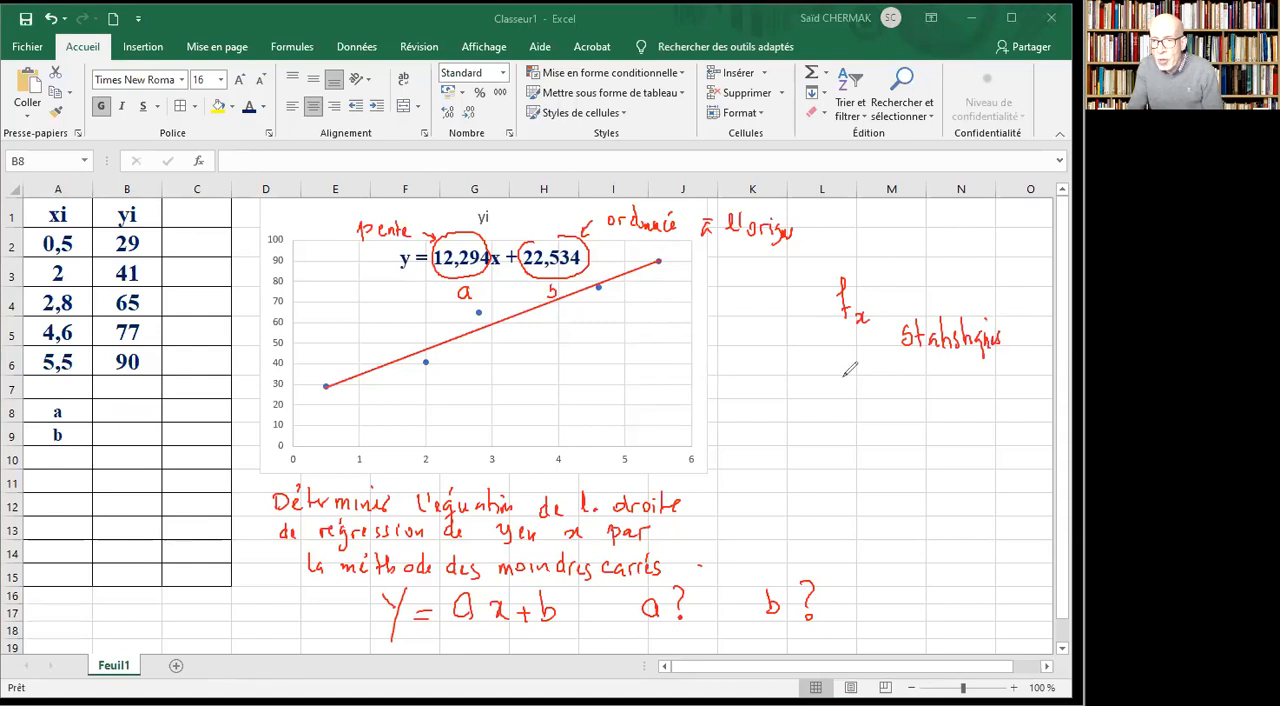
mouse_move(843, 379)
mouse_down()
mouse_move(843, 394)
mouse_move(968, 388)
mouse_move(956, 391)
mouse_up()
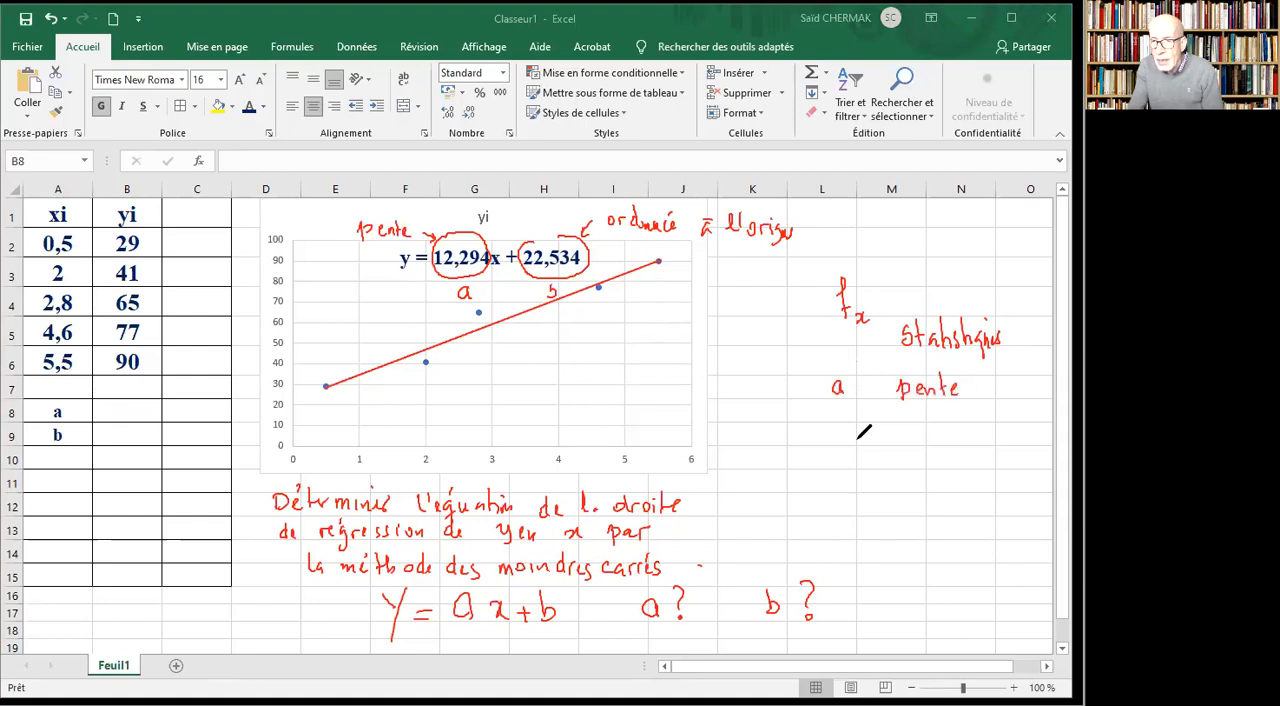
mouse_move(840, 424)
mouse_down()
mouse_move(846, 440)
mouse_move(928, 424)
mouse_move(978, 436)
mouse_move(972, 420)
mouse_move(1013, 434)
mouse_move(1010, 455)
mouse_move(1030, 434)
mouse_move(1042, 440)
mouse_up()
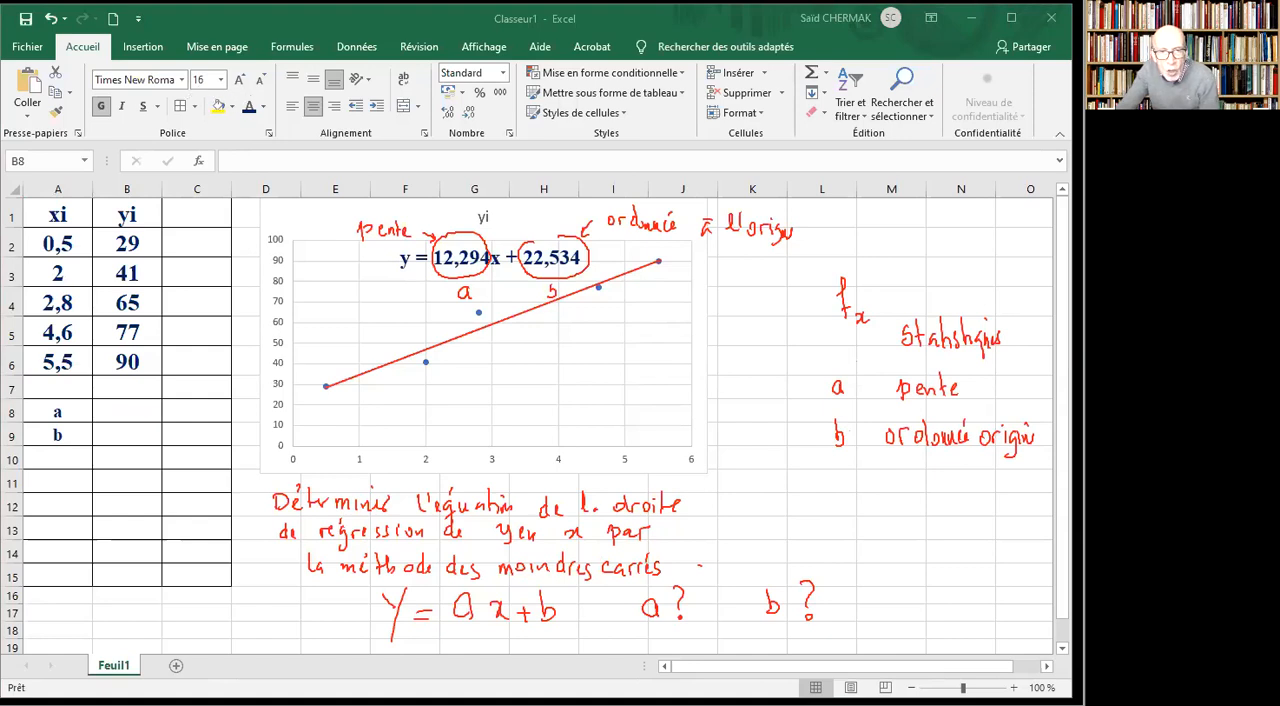
Fill cell B8 with yellow and cell B9 with light orange.
click(112, 410)
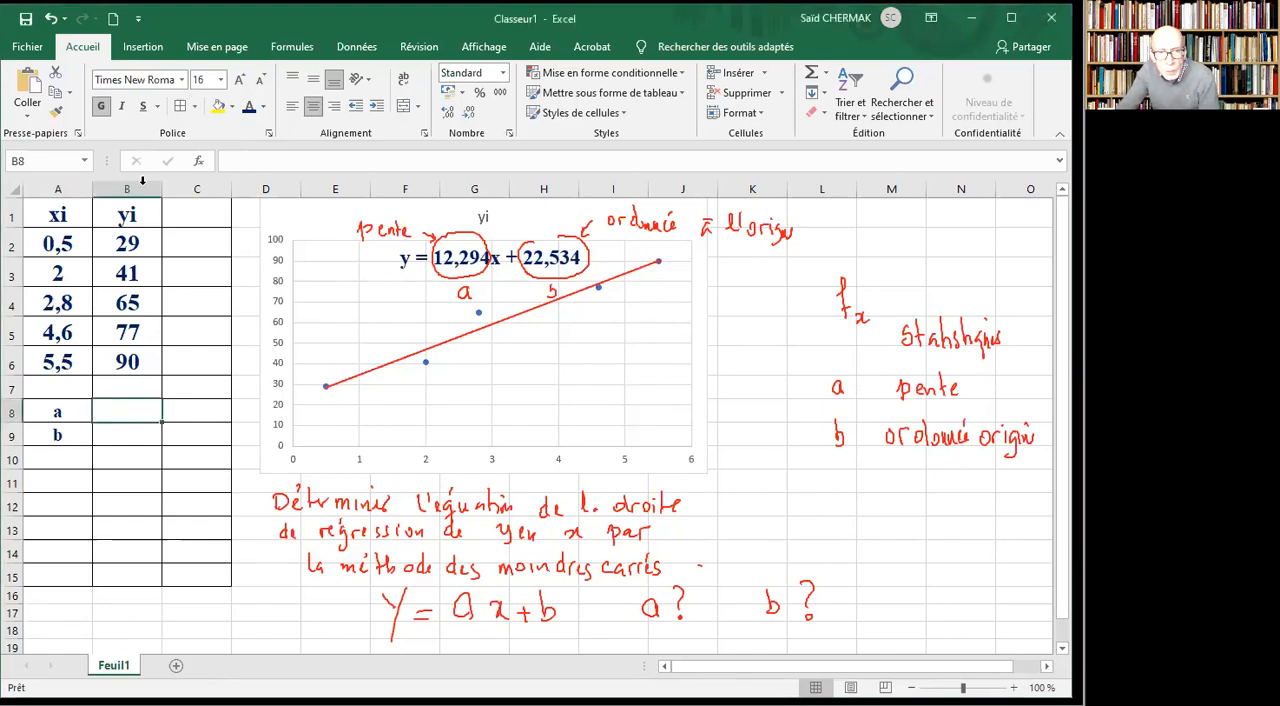
click(217, 106)
click(117, 437)
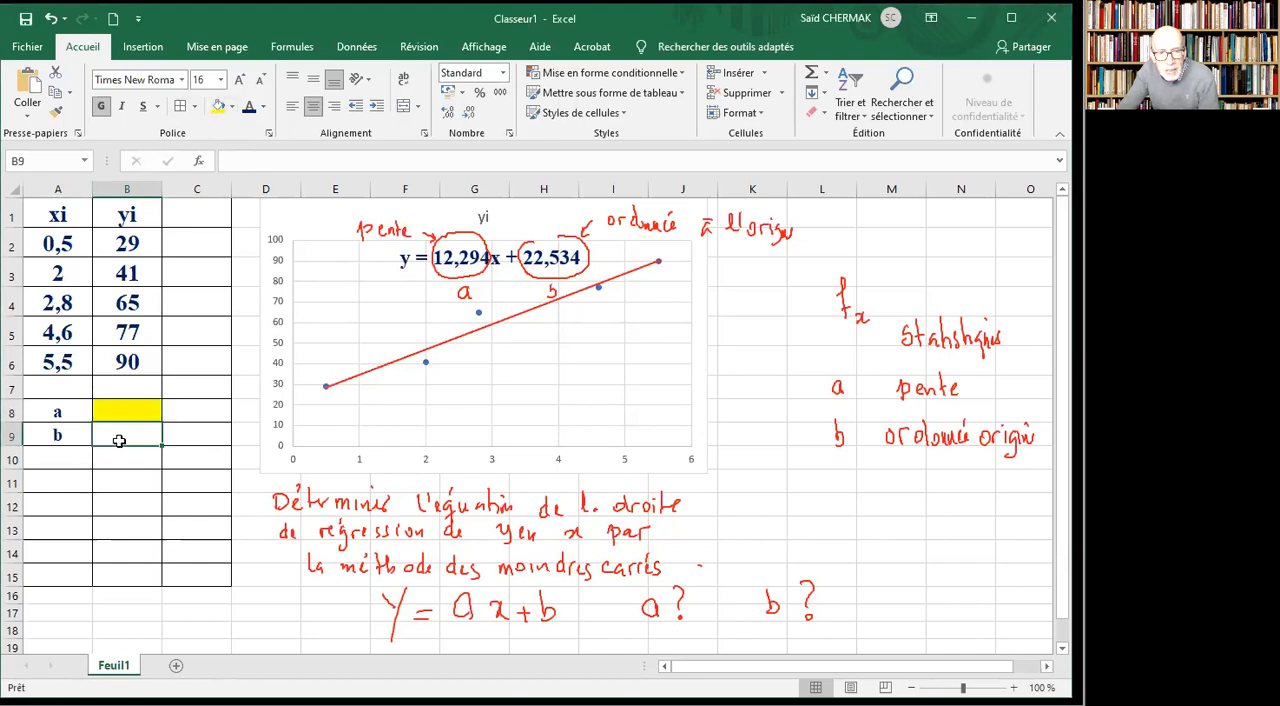
click(231, 108)
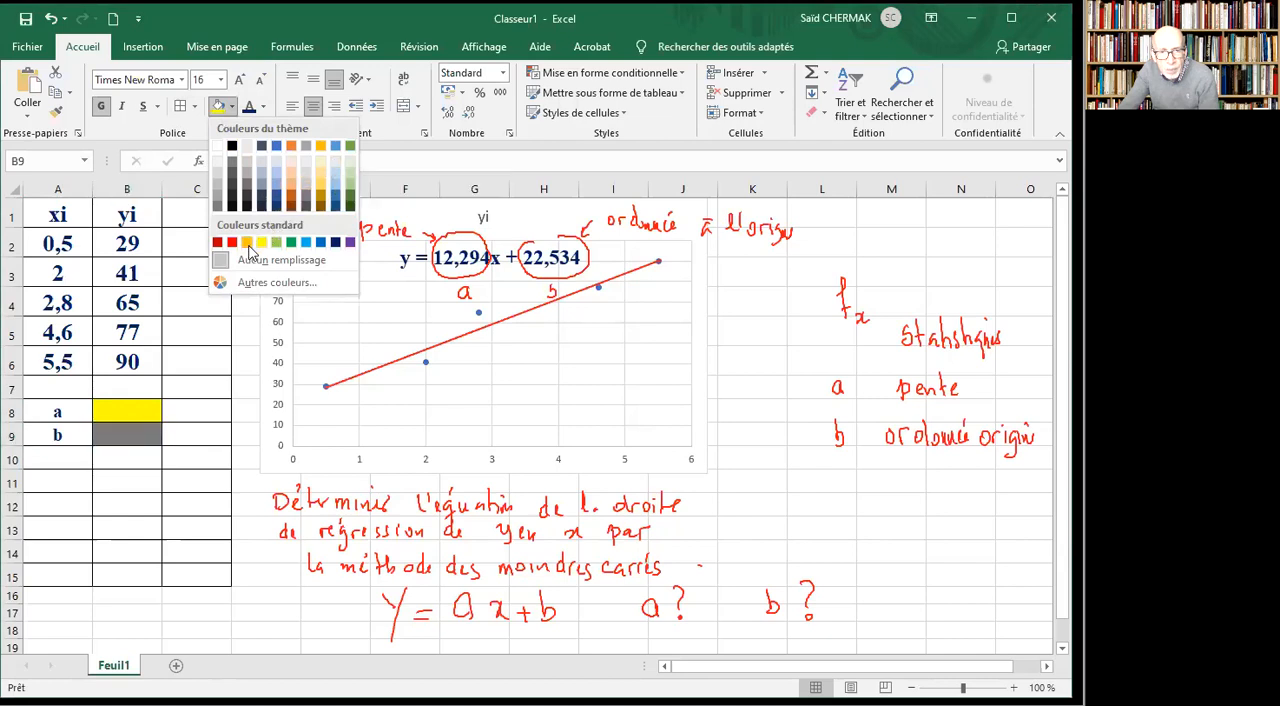
click(291, 188)
Insert the PENTE function from the Statistiques category into cell B8.
click(143, 410)
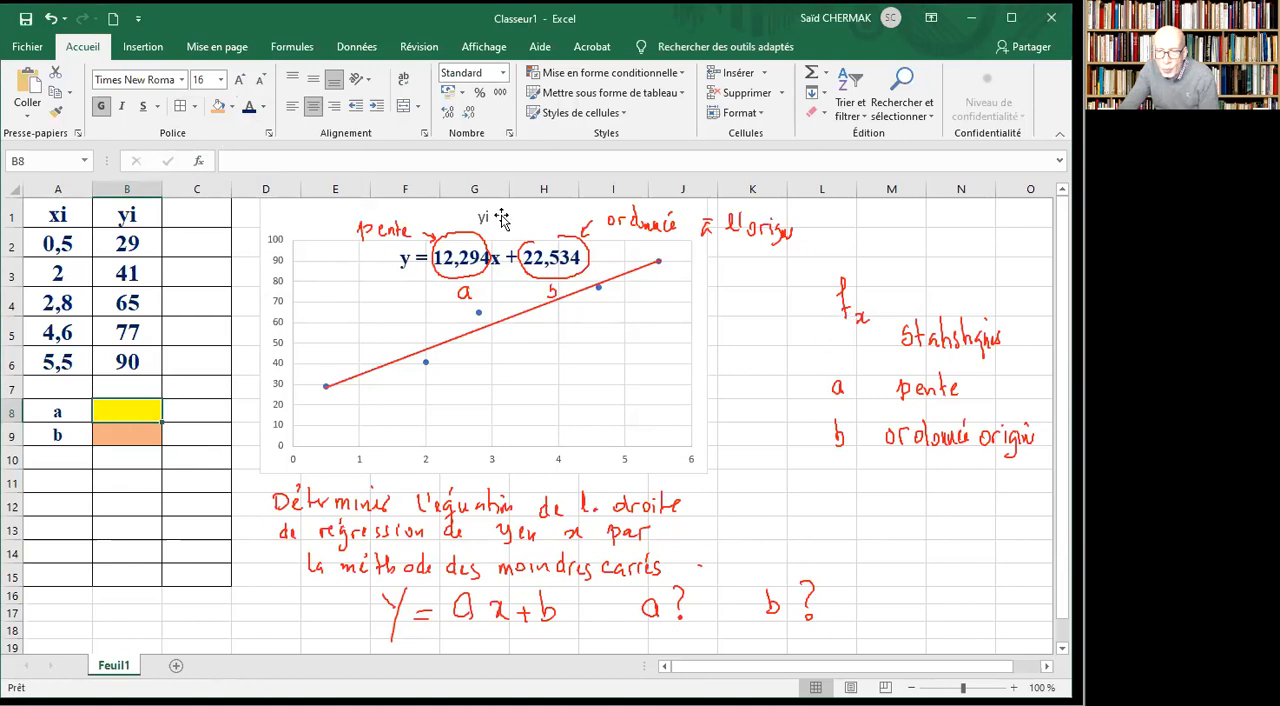
click(200, 161)
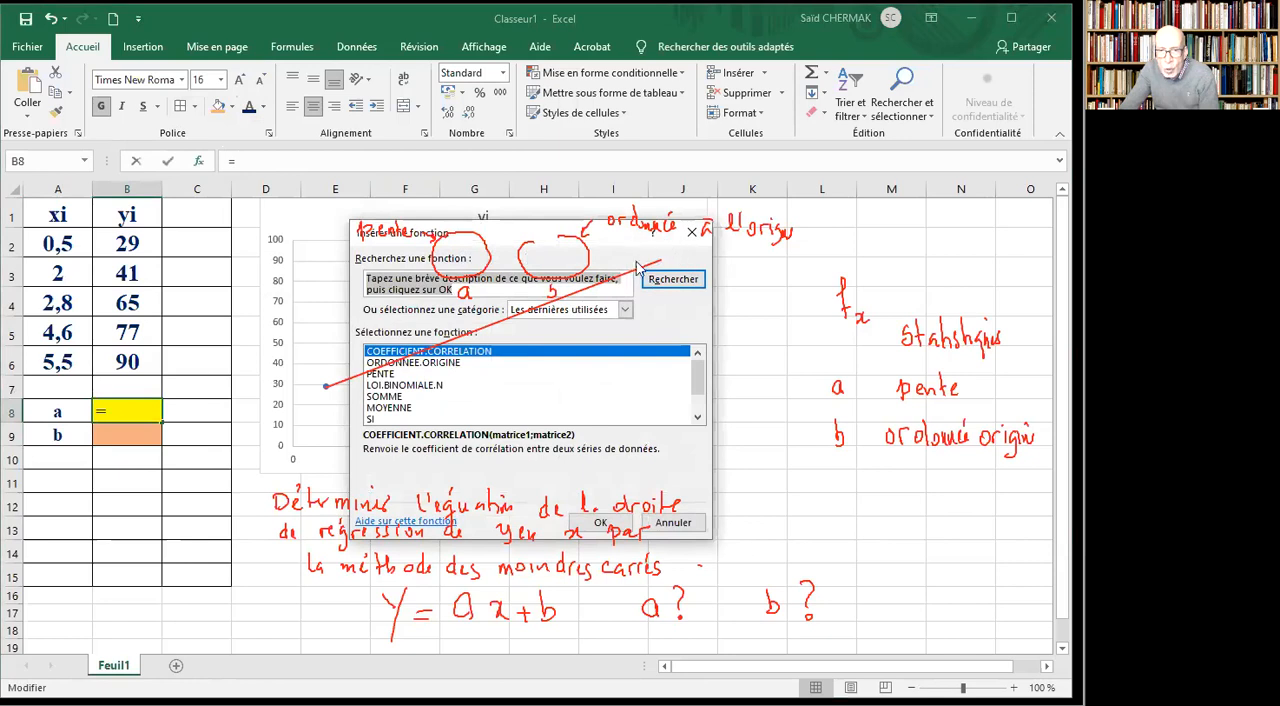
click(625, 311)
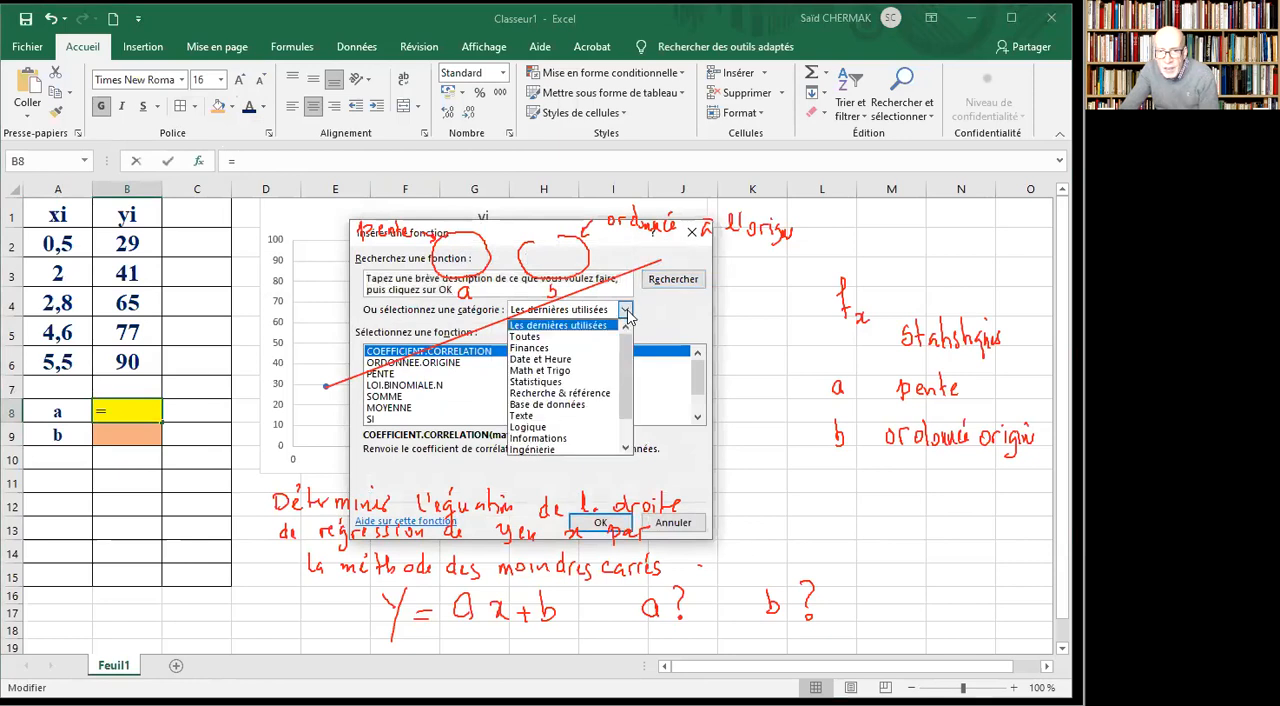
click(562, 384)
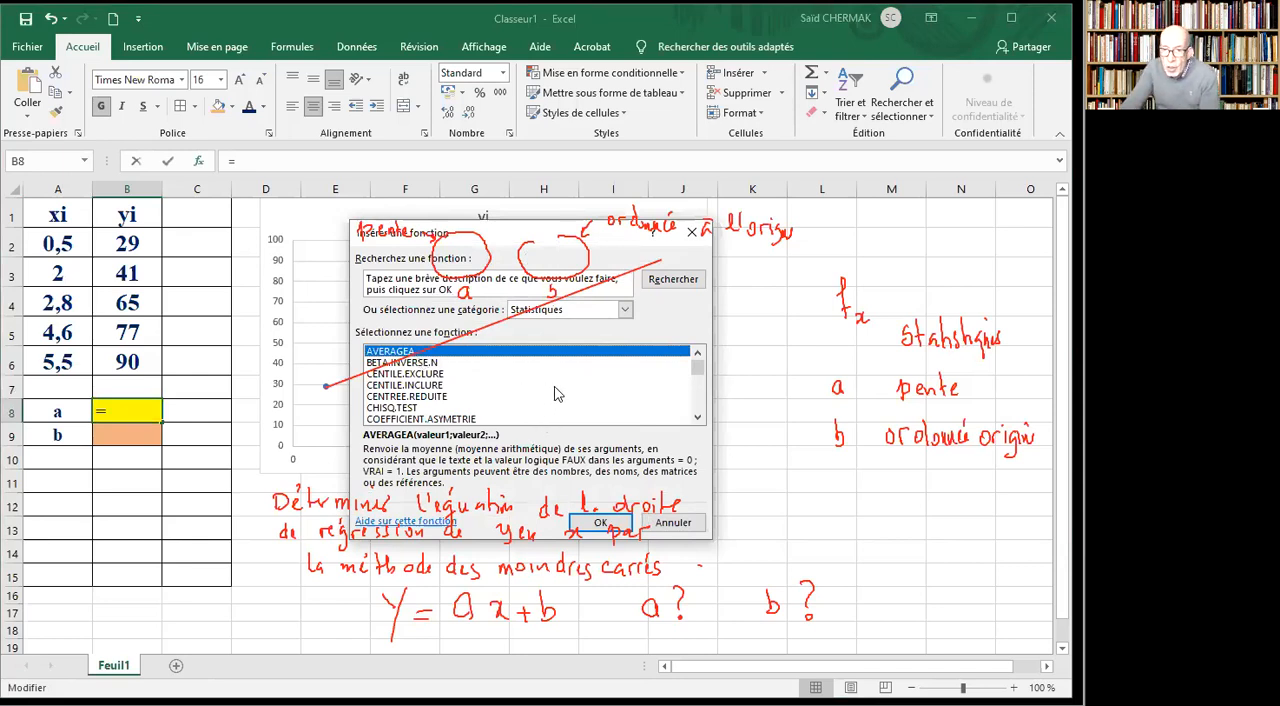
click(556, 386)
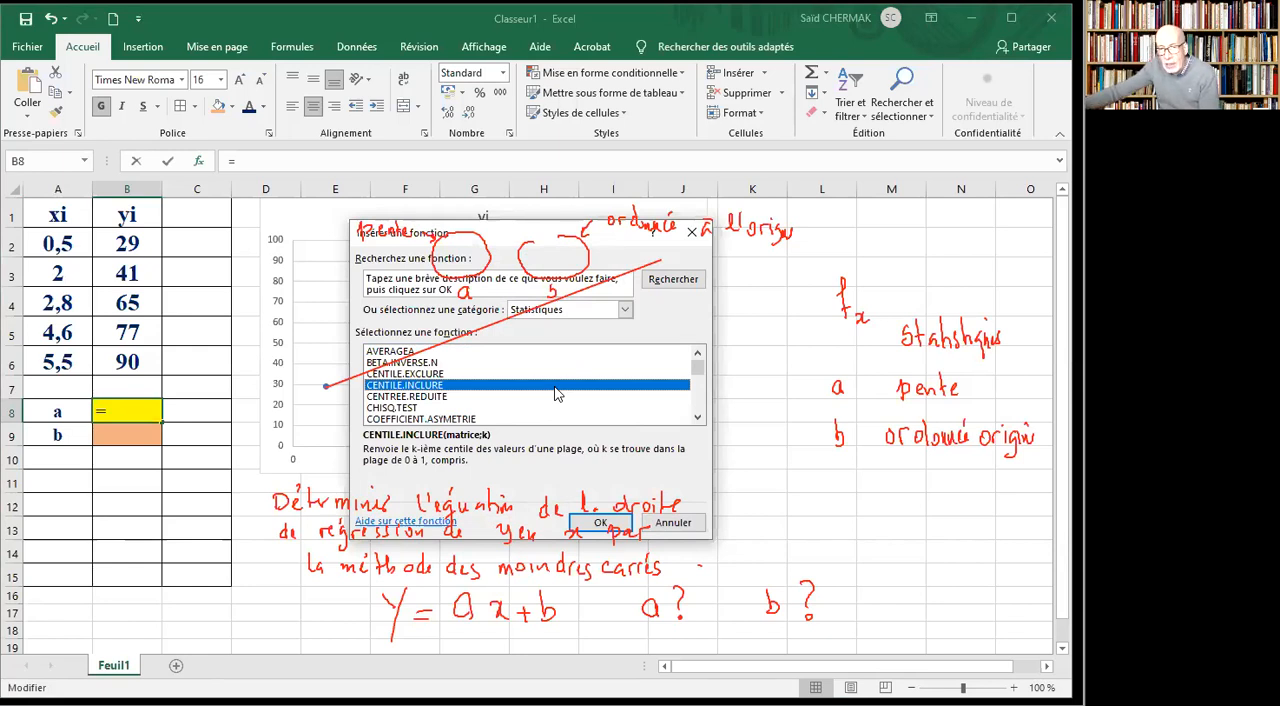
key(p)
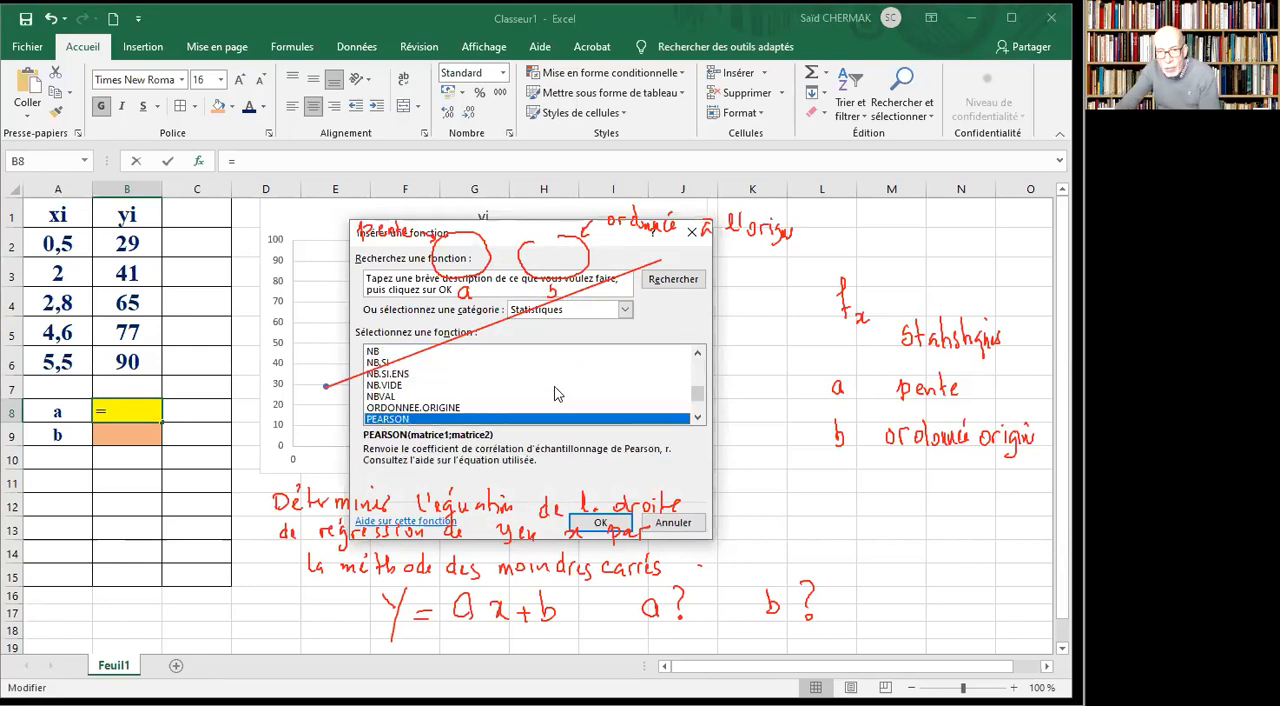
click(697, 419)
click(697, 419)
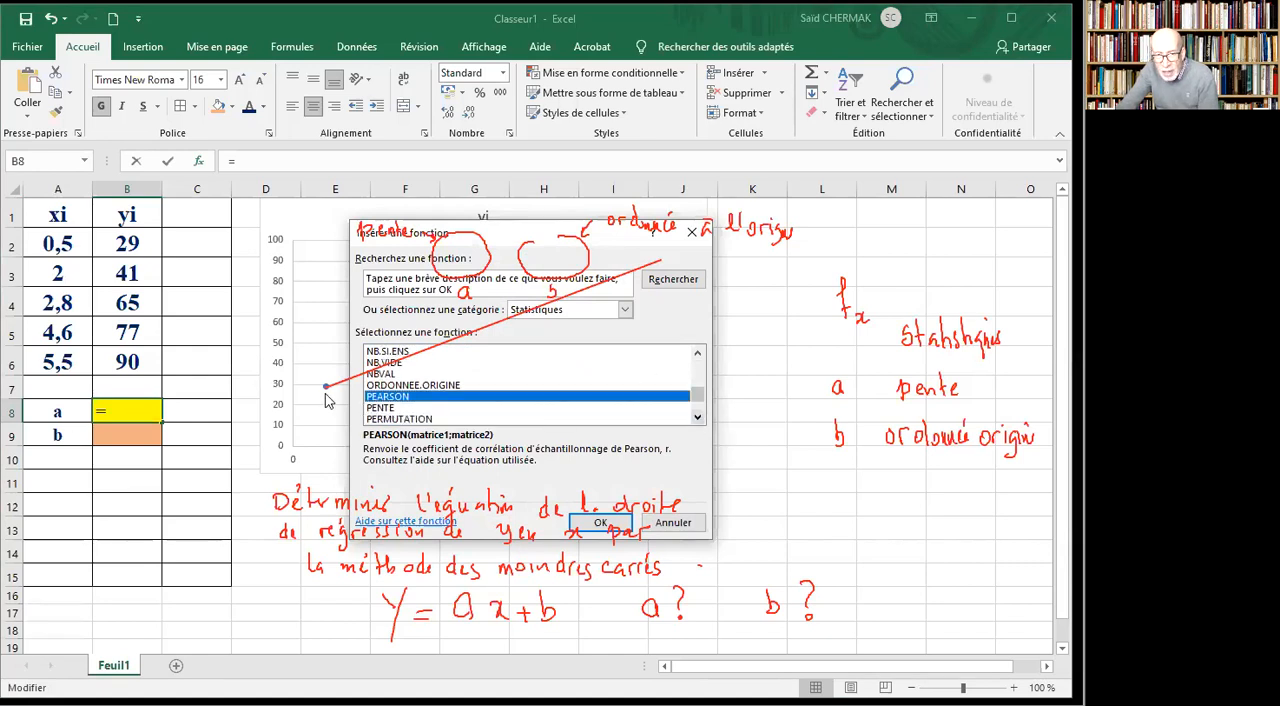
click(394, 409)
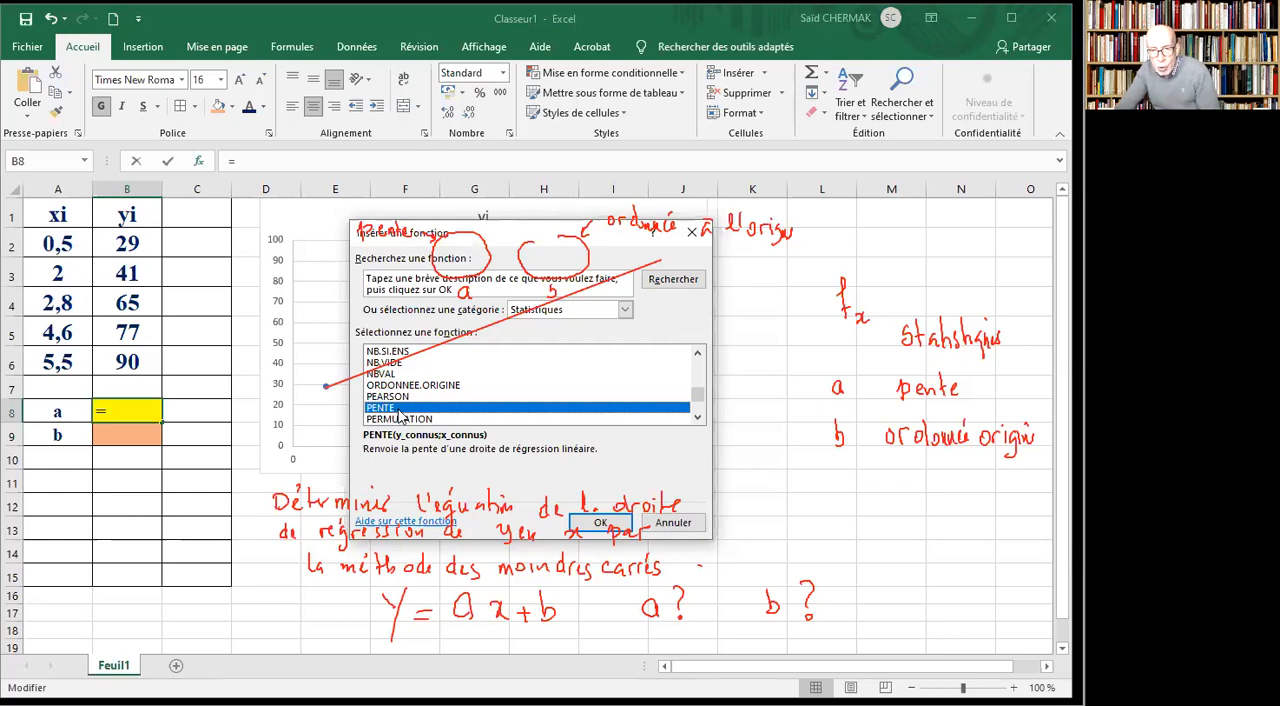
double_click(400, 416)
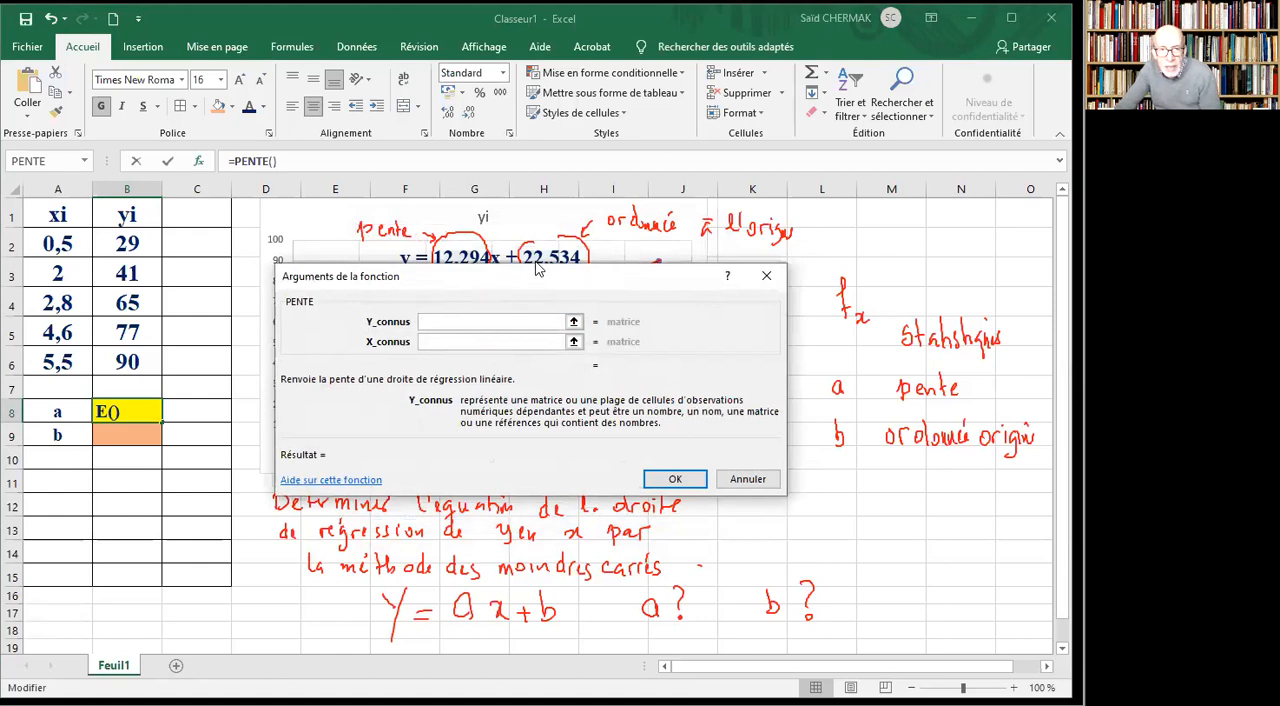
Compute the slope in B8 with Y_connus set to B2:B6 and X_connus set to A2:A6.
drag(537, 268, 458, 11)
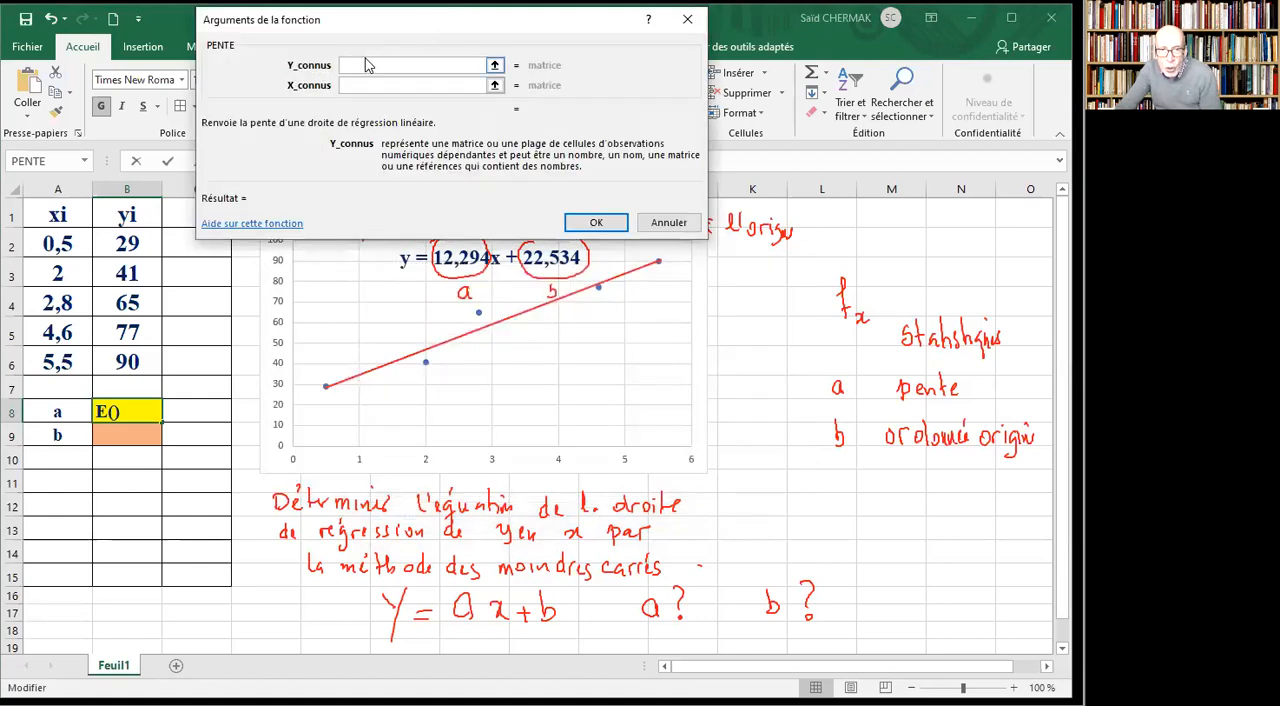
click(128, 247)
drag(128, 247, 128, 355)
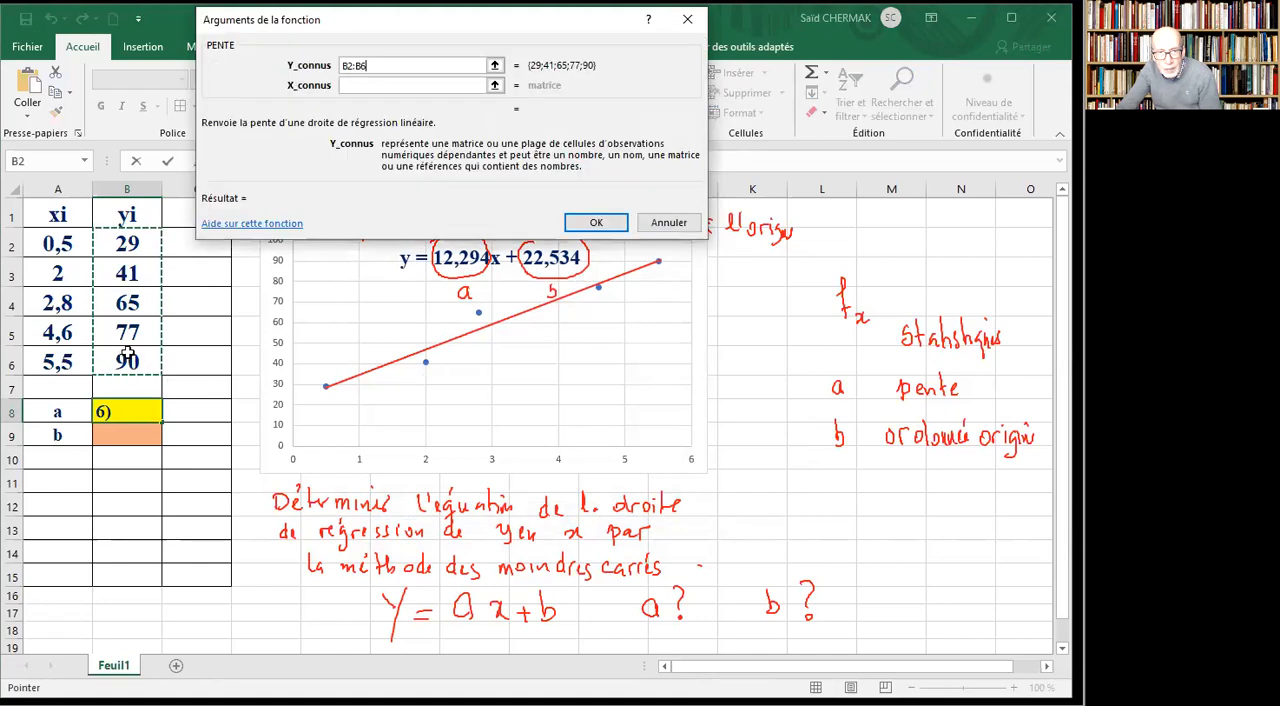
click(366, 87)
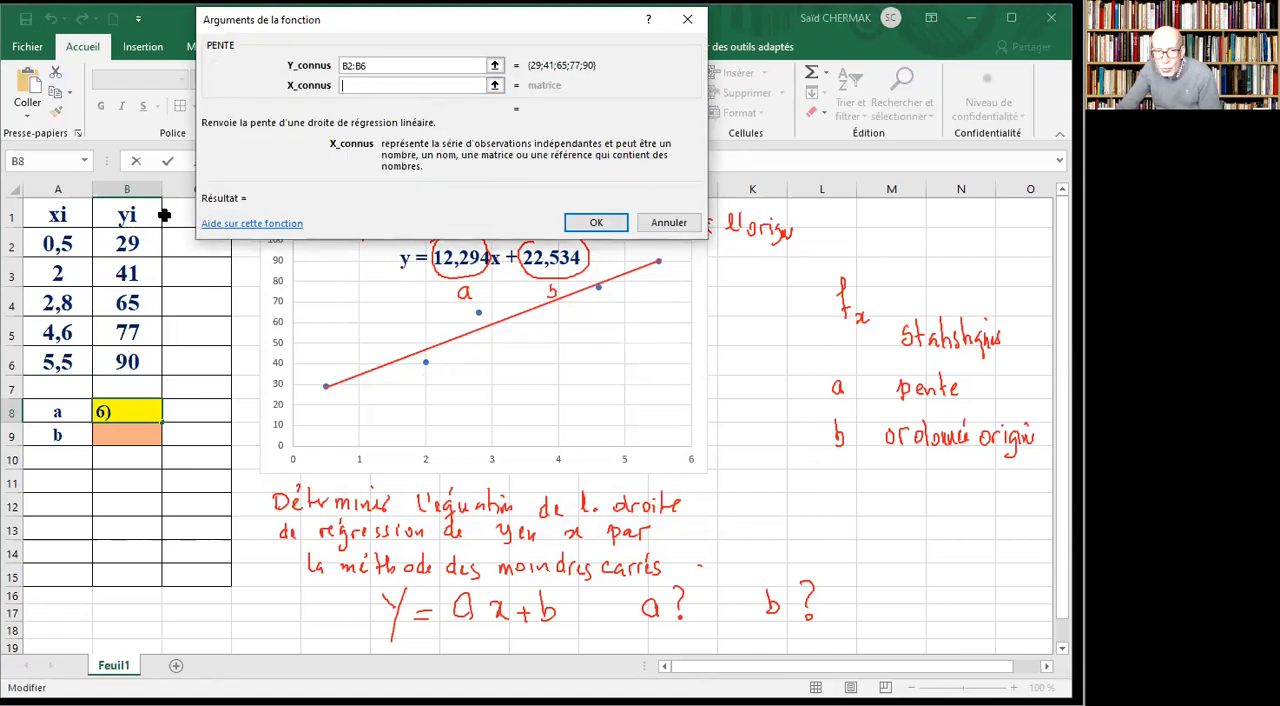
drag(50, 244, 62, 362)
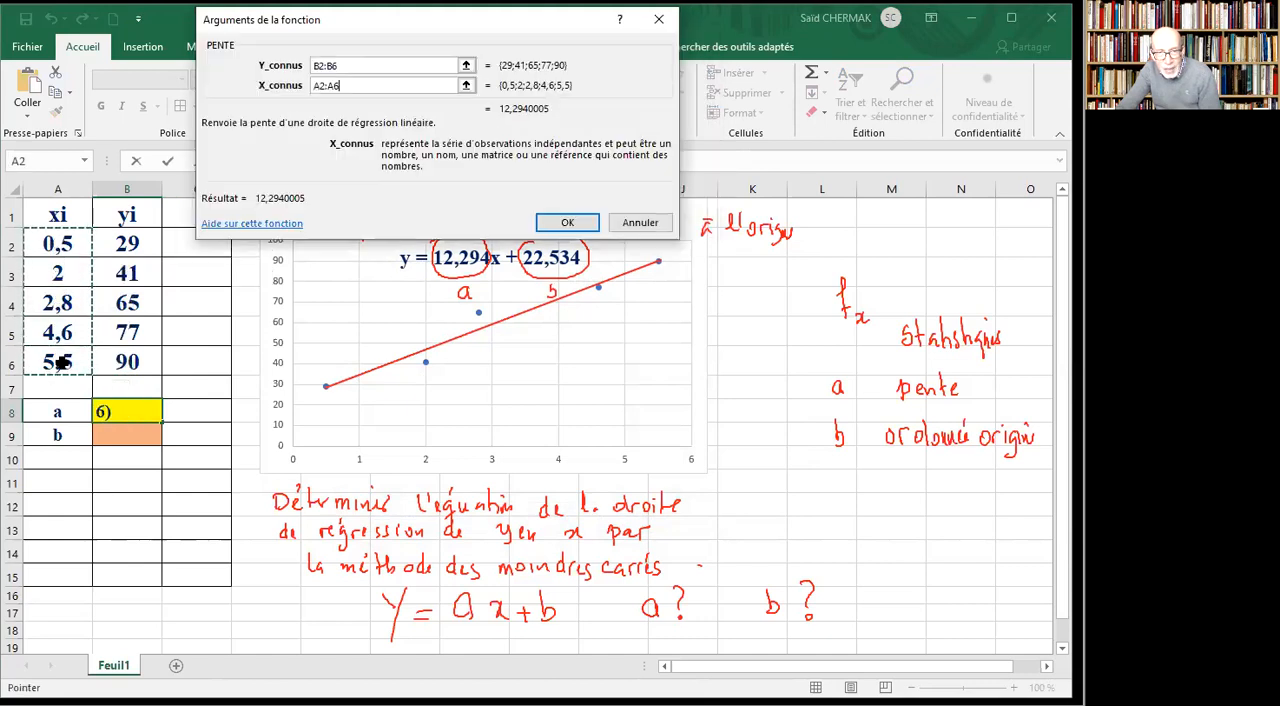
click(567, 228)
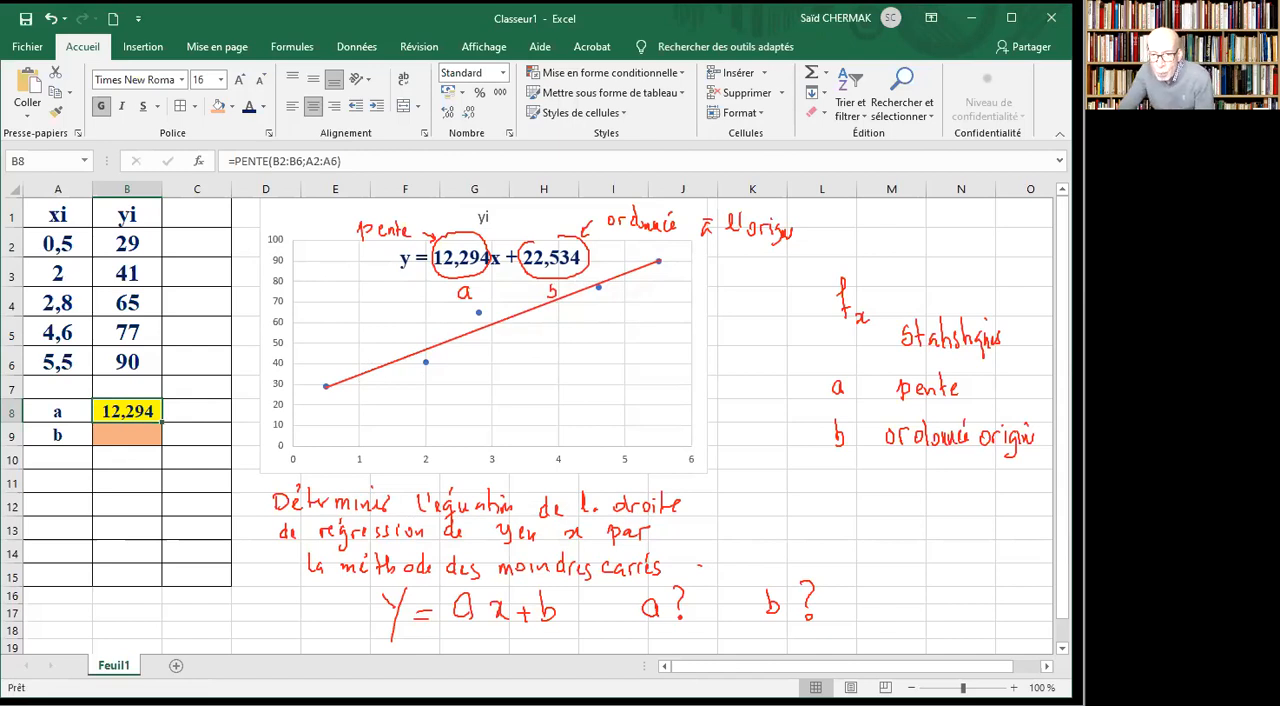
Insert the ORDONNEE.ORIGINE statistical function into cell B9.
click(129, 436)
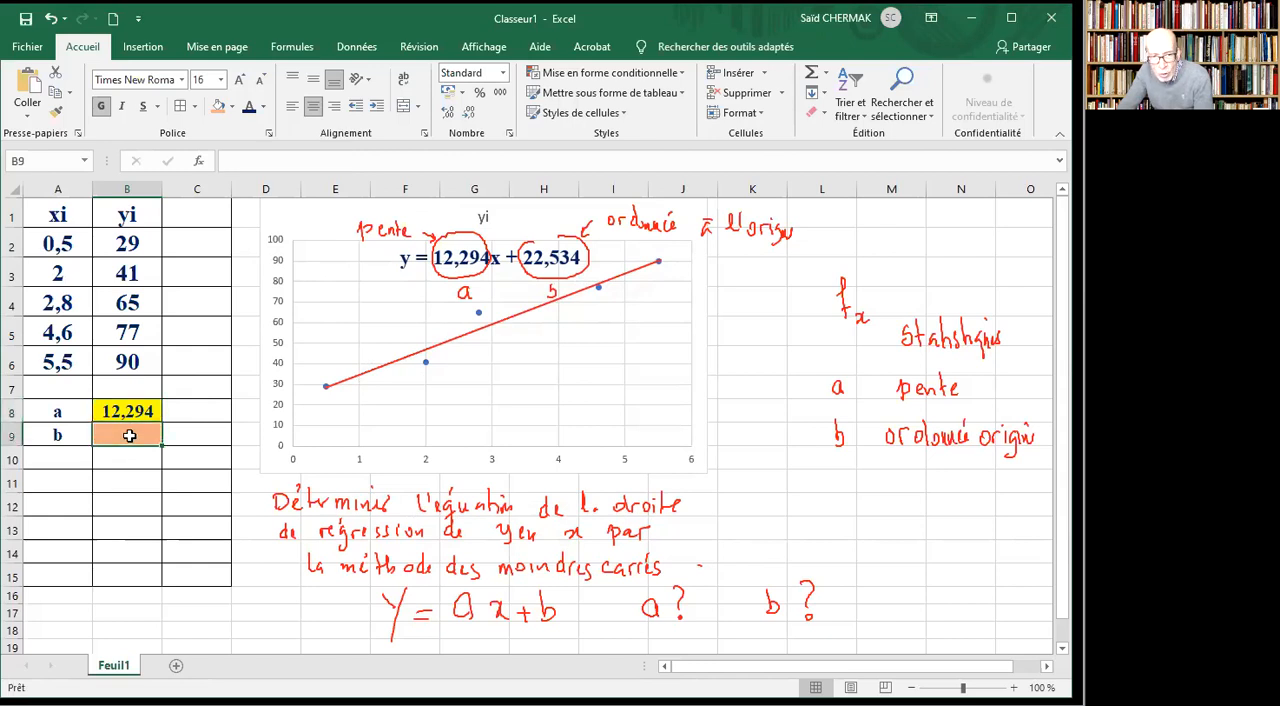
click(198, 160)
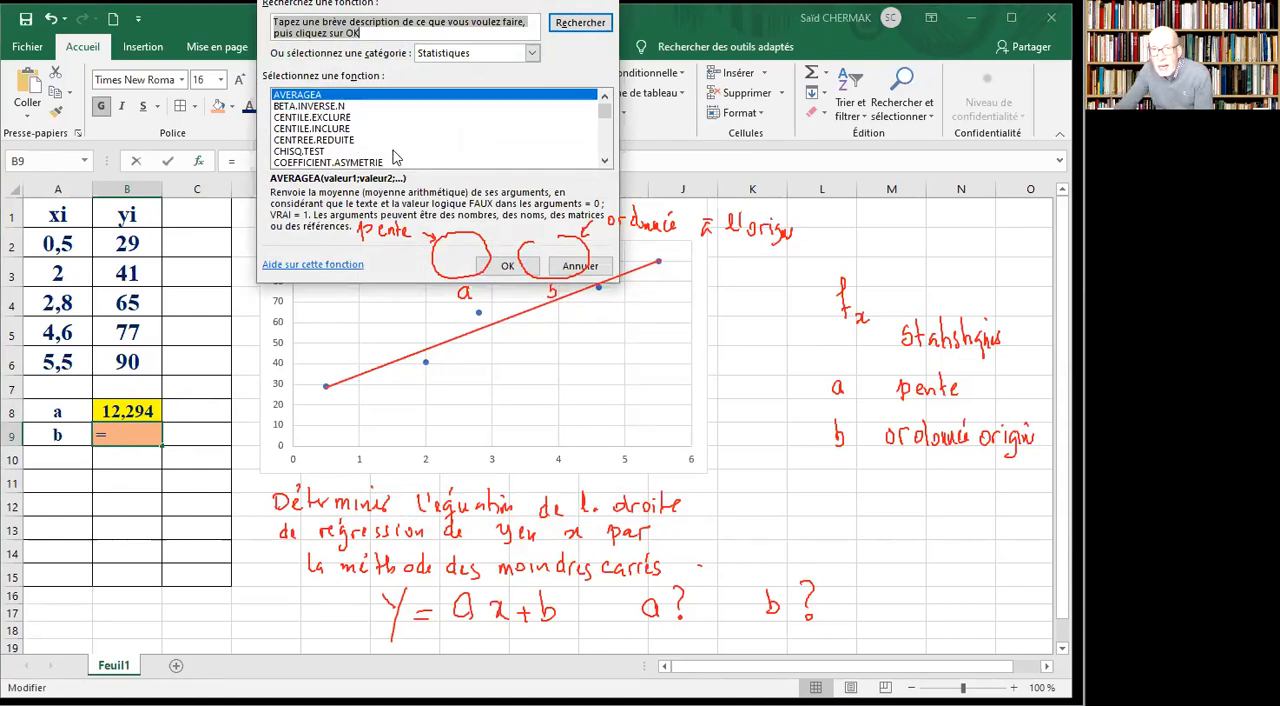
click(471, 129)
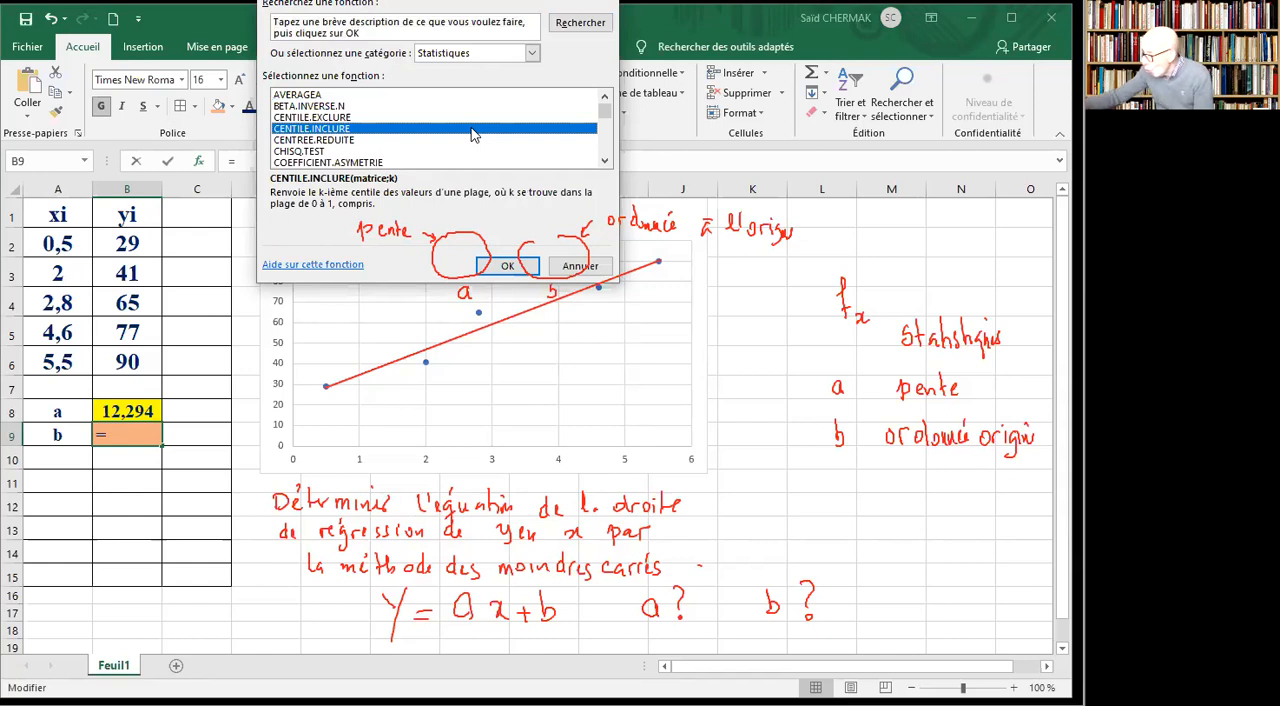
key(o)
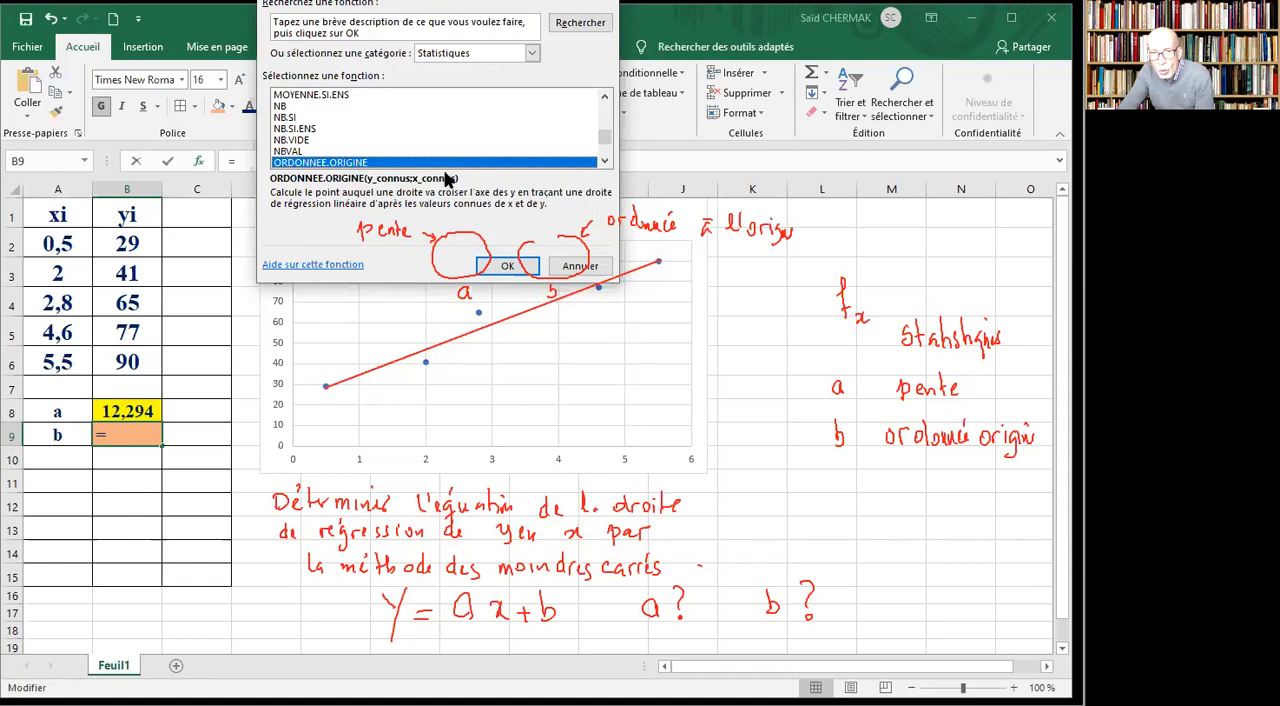
click(510, 268)
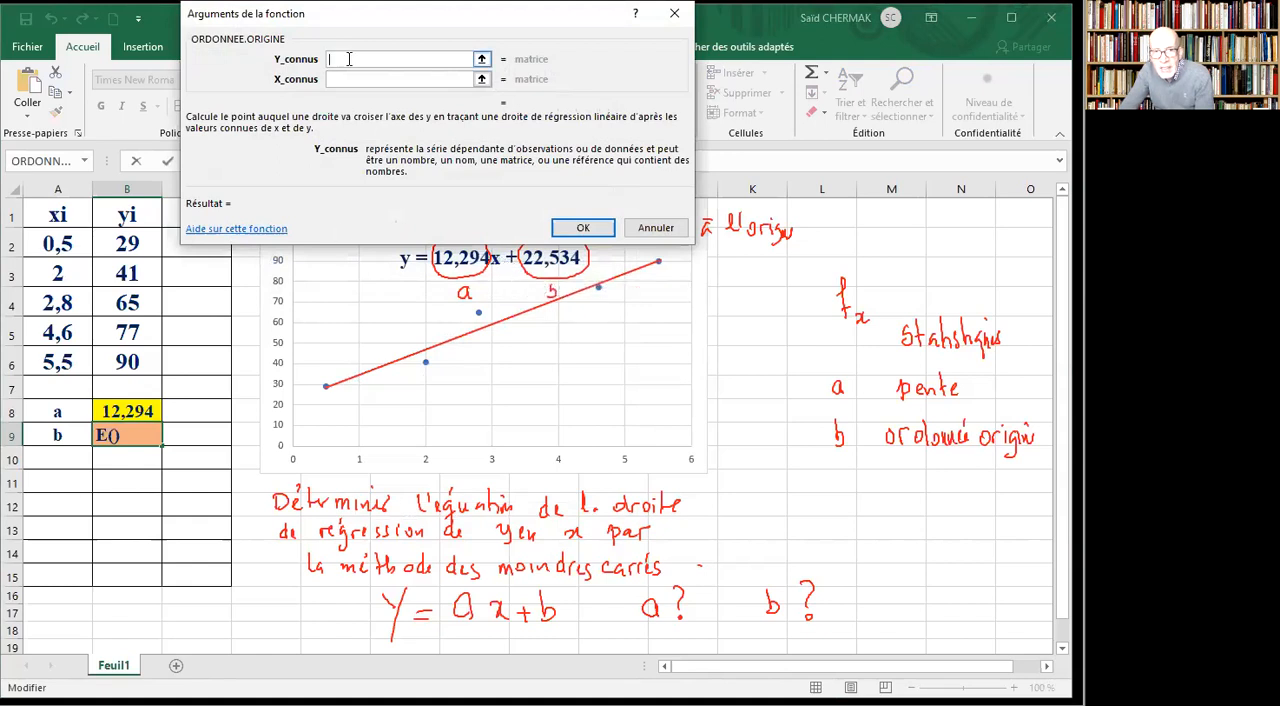
Compute the intercept in B9 with Y_connus B2:B6 and X_connus A2:A6, and clear the red handwritten annotations from the screen.
click(140, 242)
drag(140, 242, 130, 360)
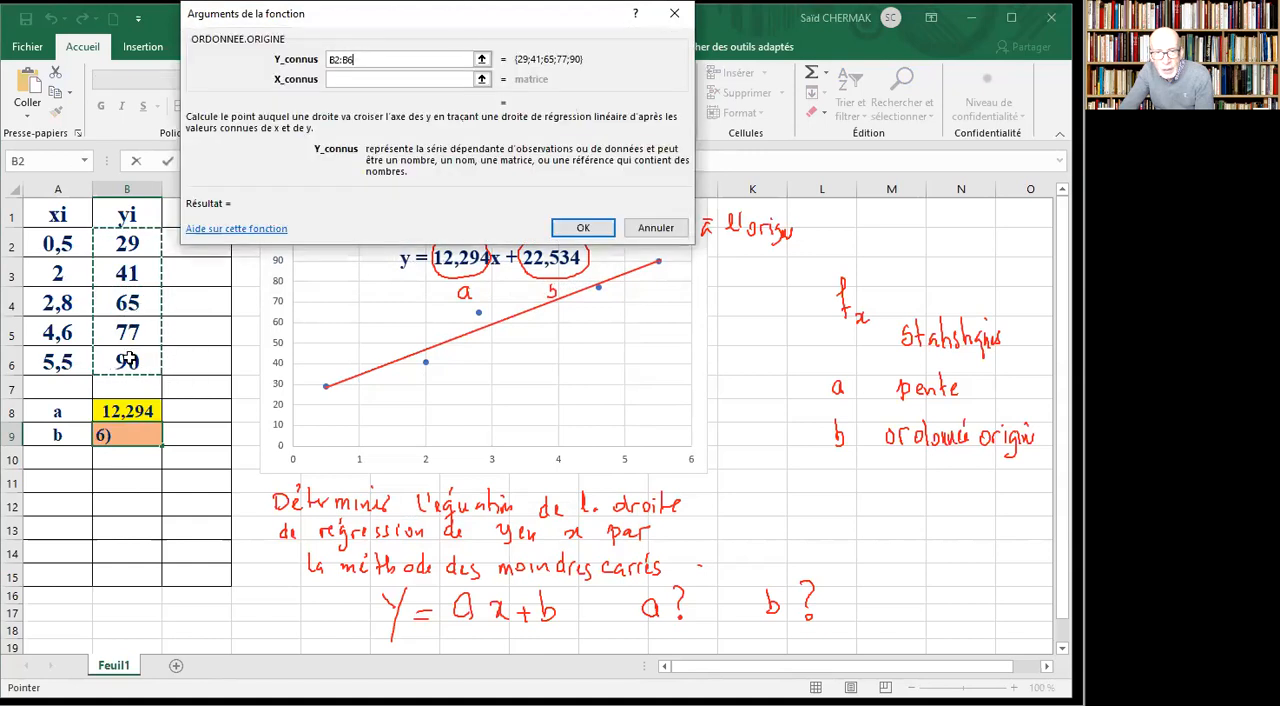
key(Tab)
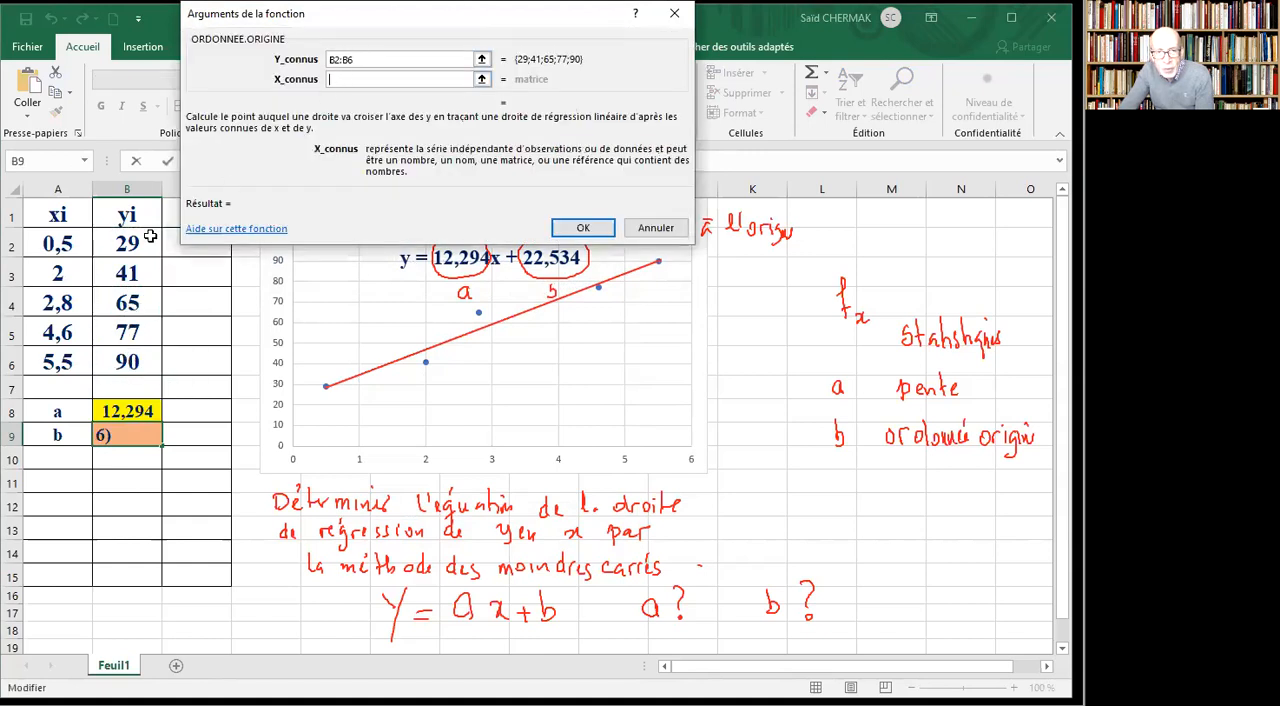
drag(52, 243, 57, 362)
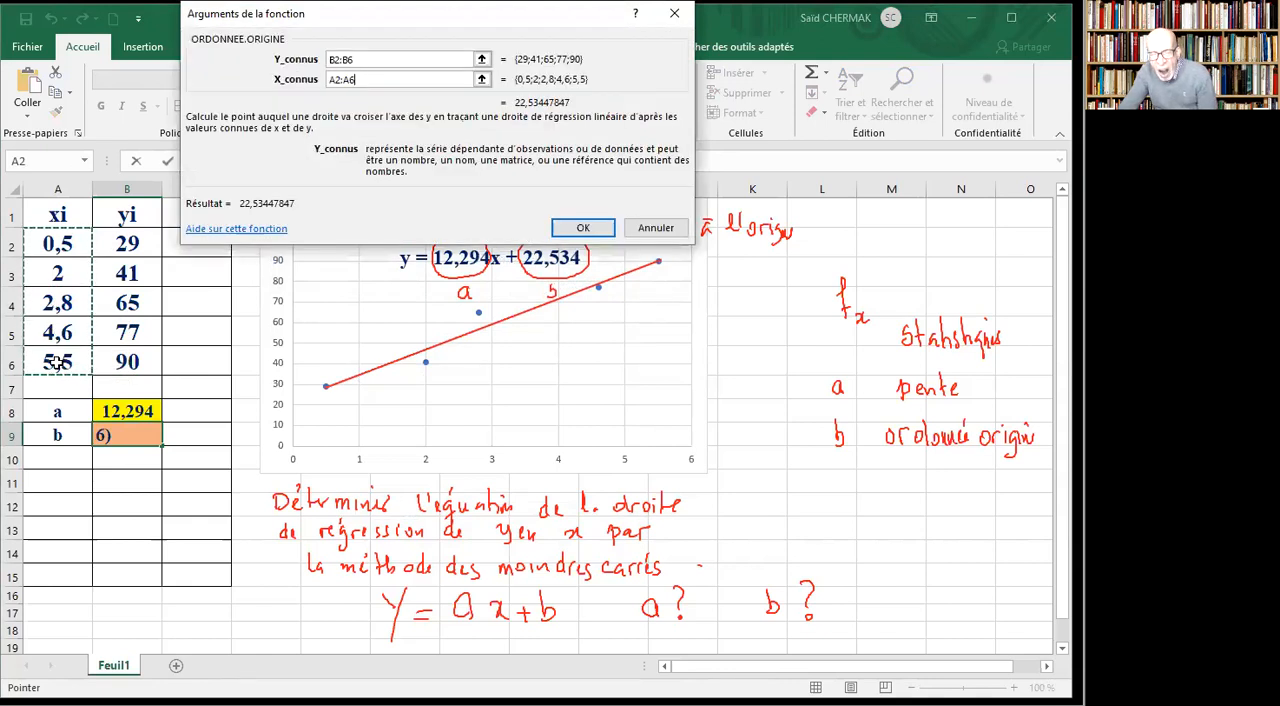
click(590, 229)
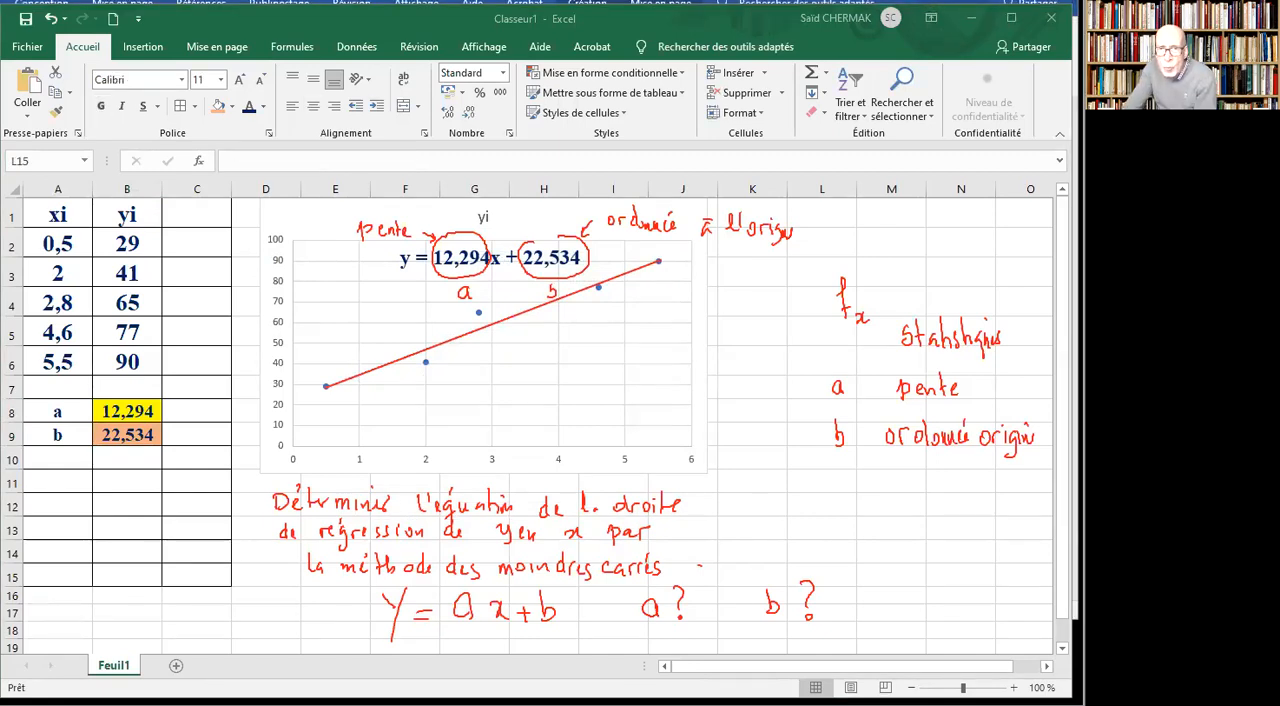
key(Escape)
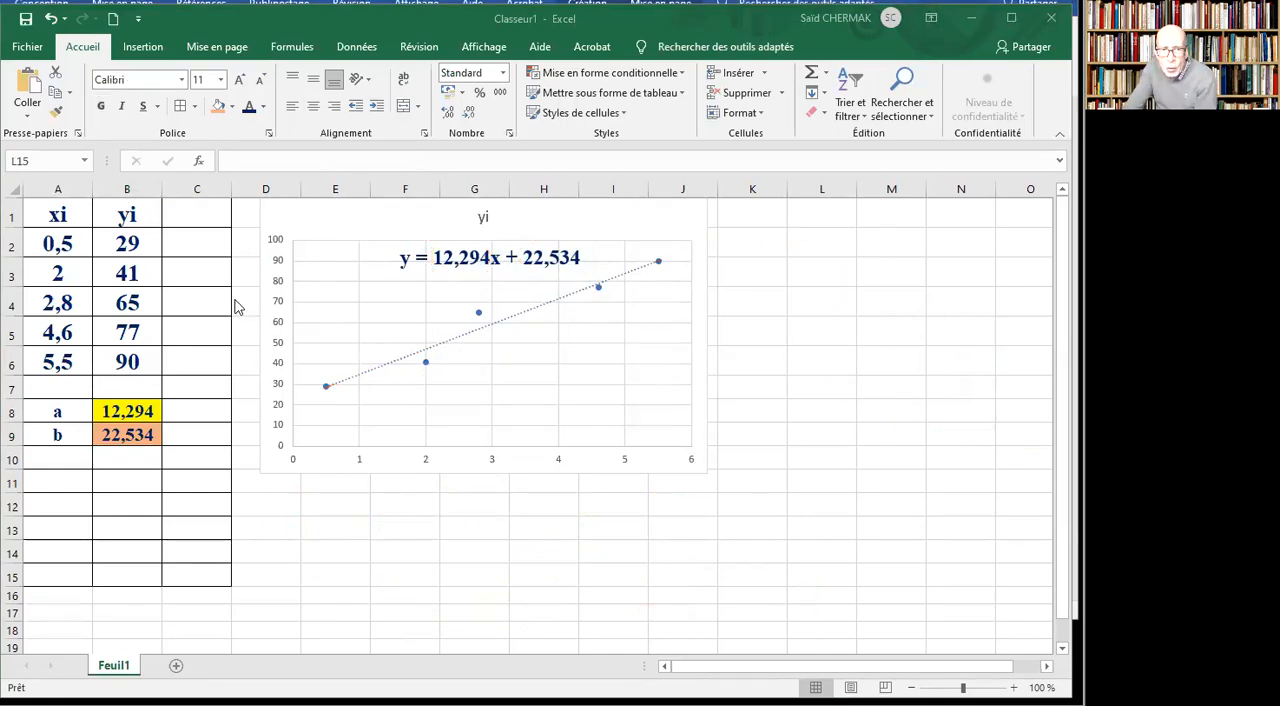
Test how the regression responds by setting the xi value in A3 to 5, and undo that change.
click(78, 284)
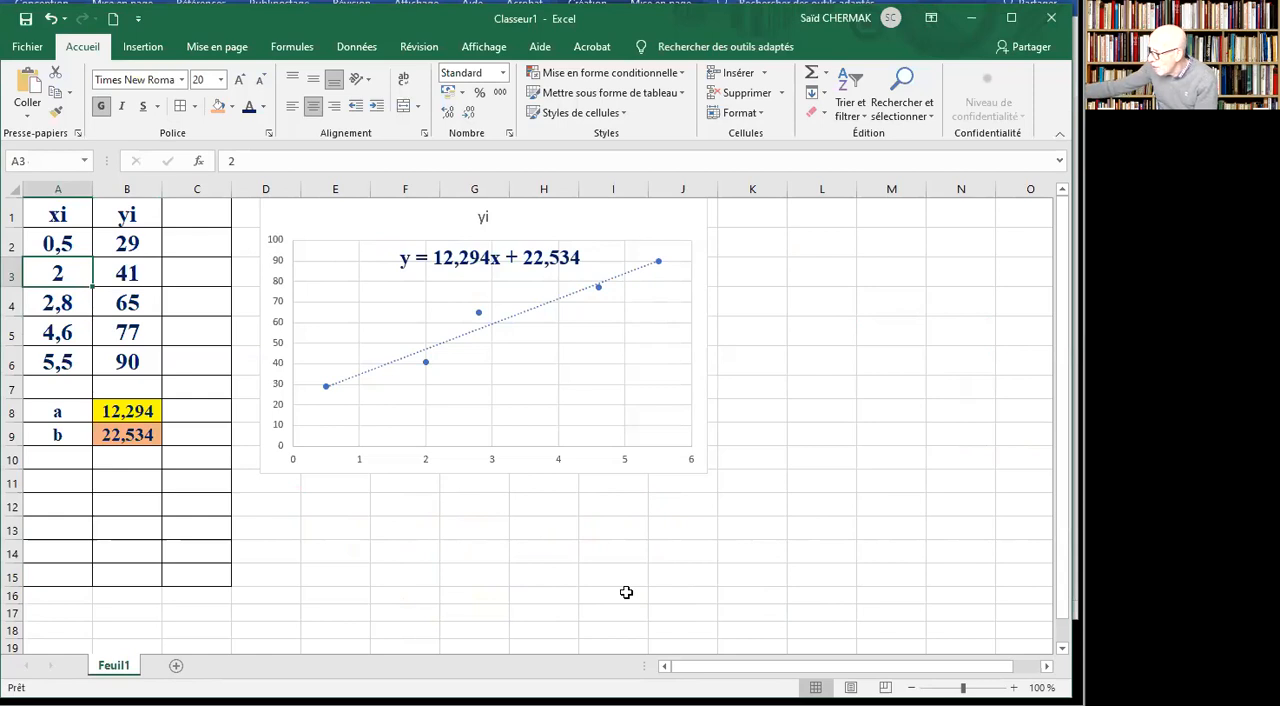
text(5)
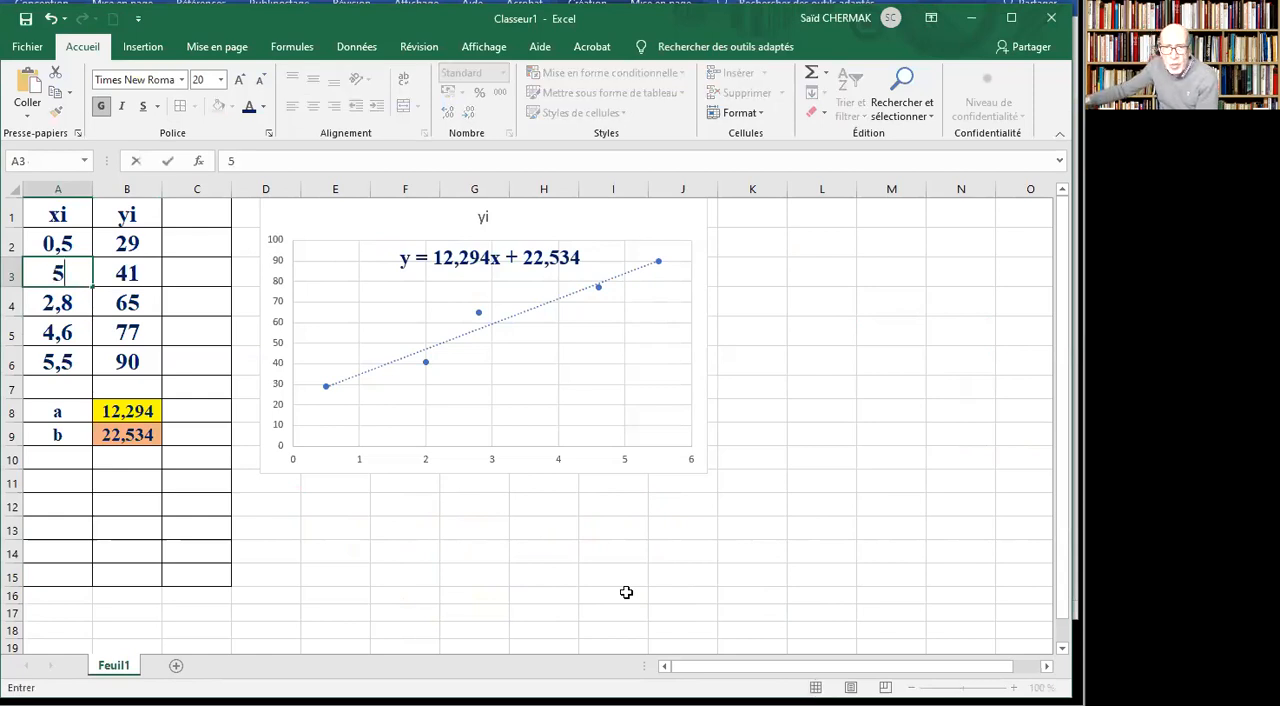
key(Return)
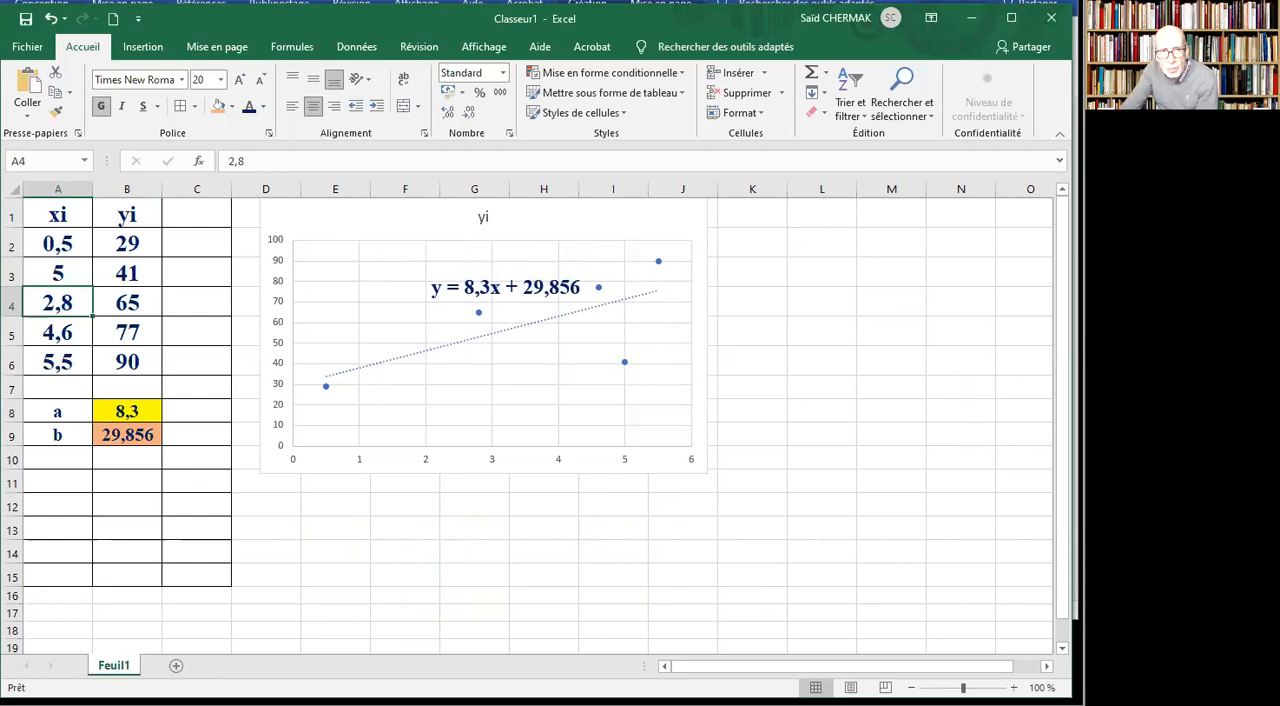
click(50, 18)
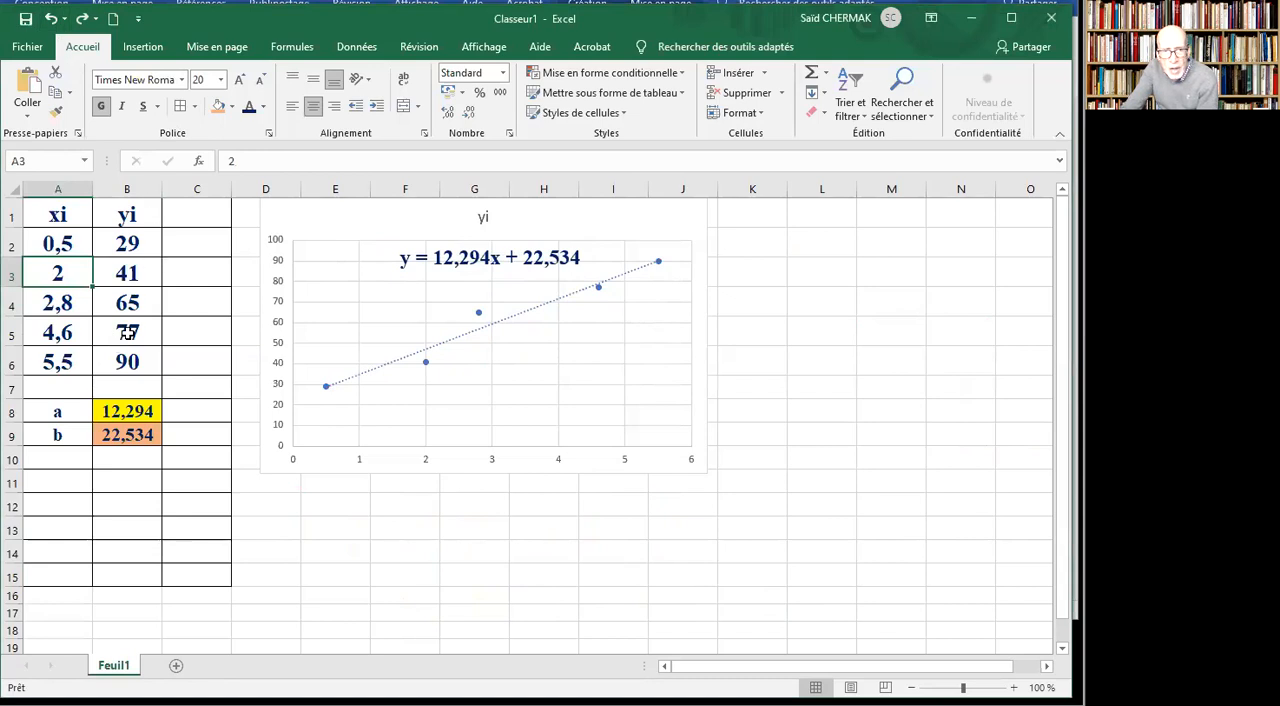
Test the regression with the yi value in B6 set to 30, and restore that cell to 90.
click(130, 360)
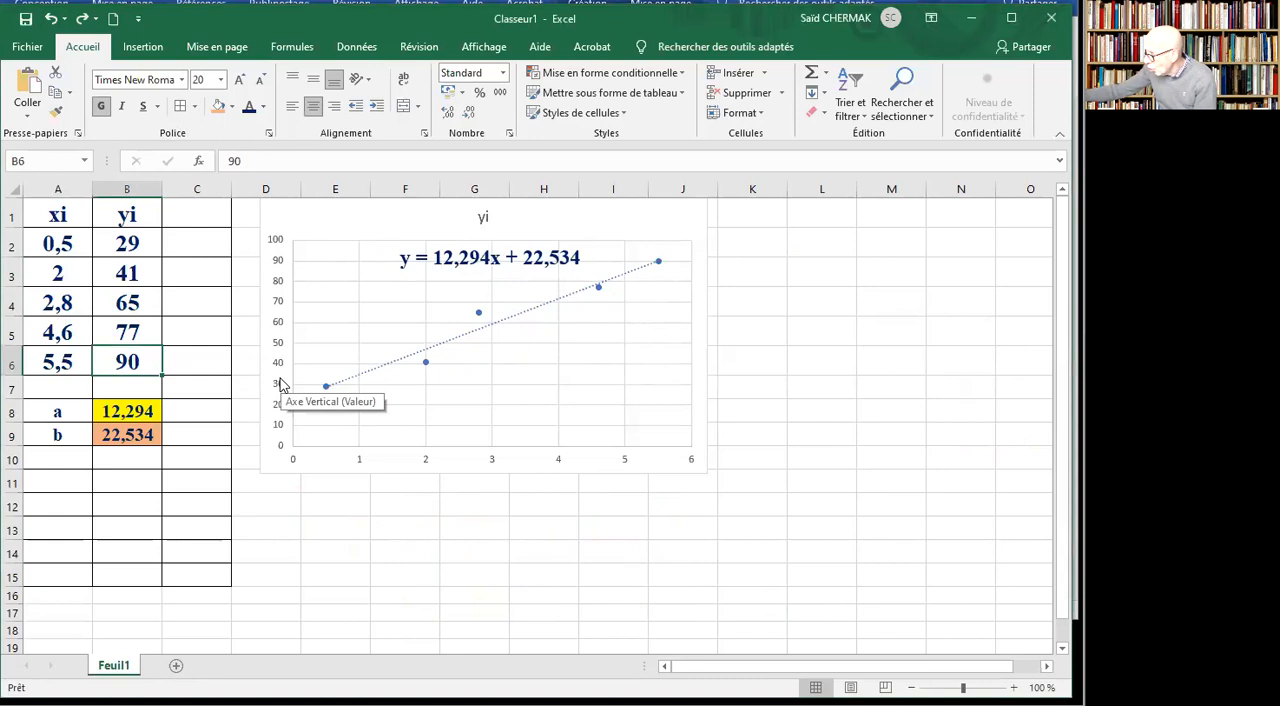
text(30)
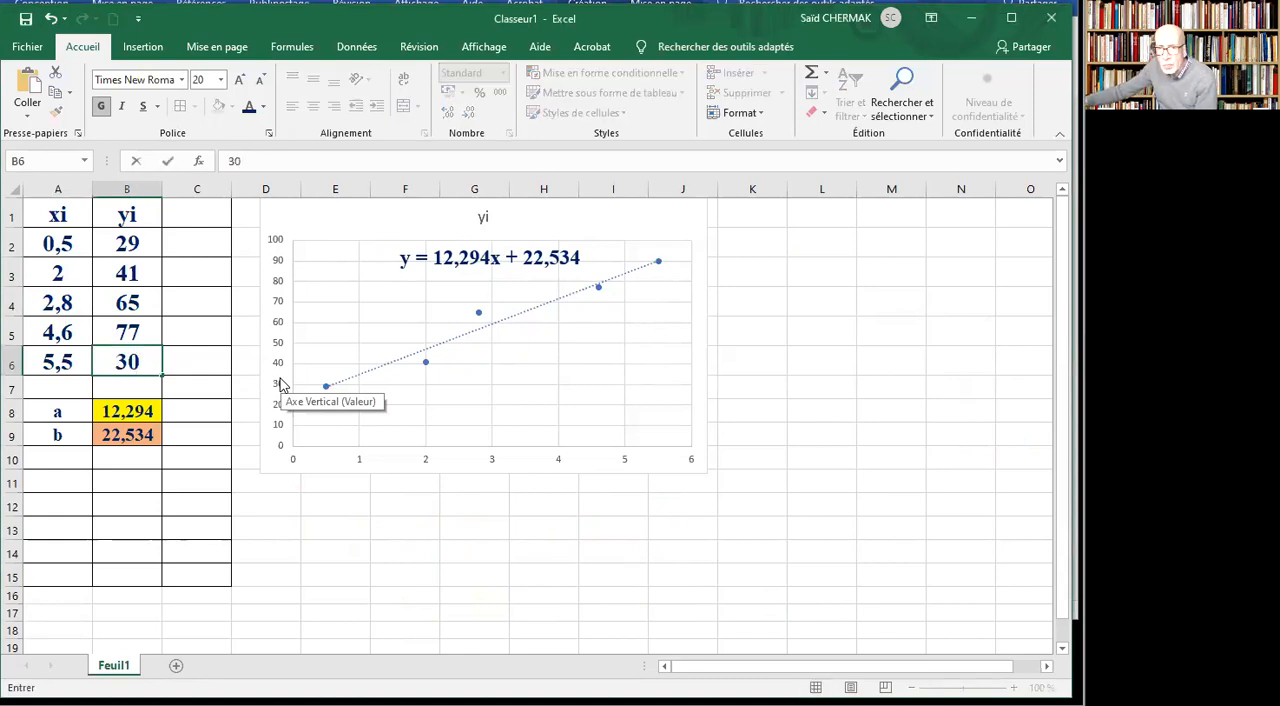
key(Return)
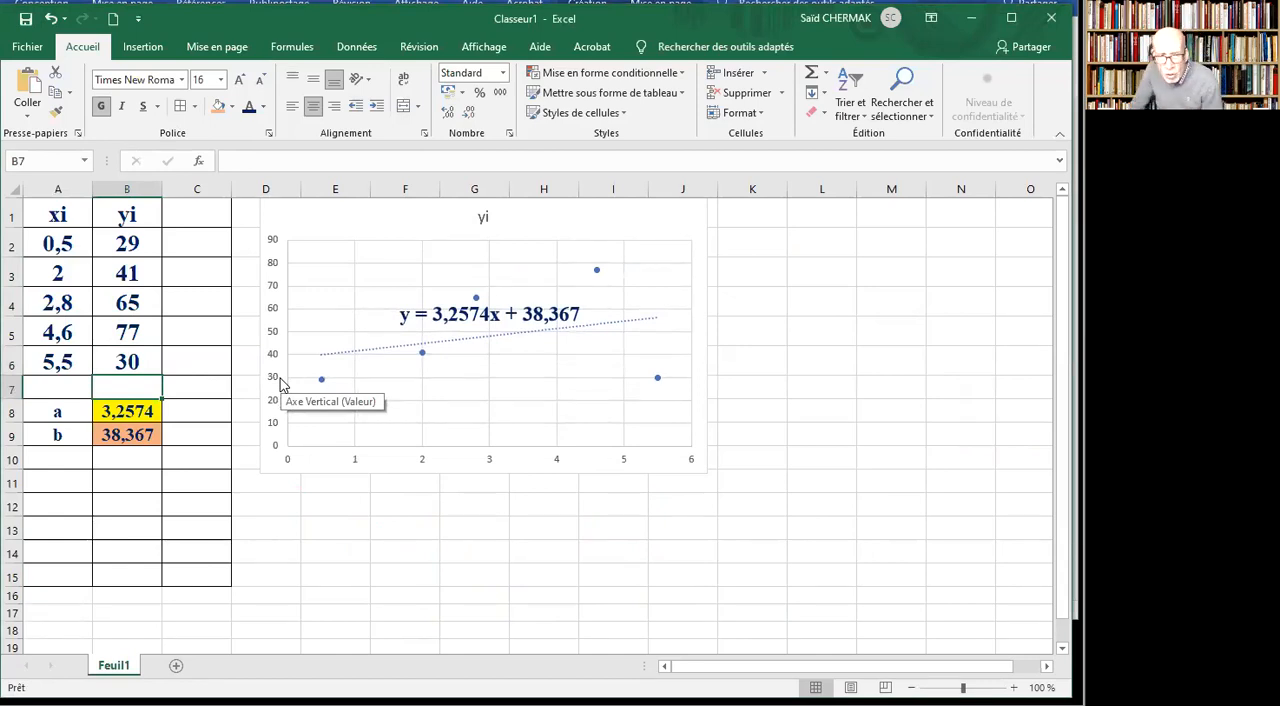
click(126, 362)
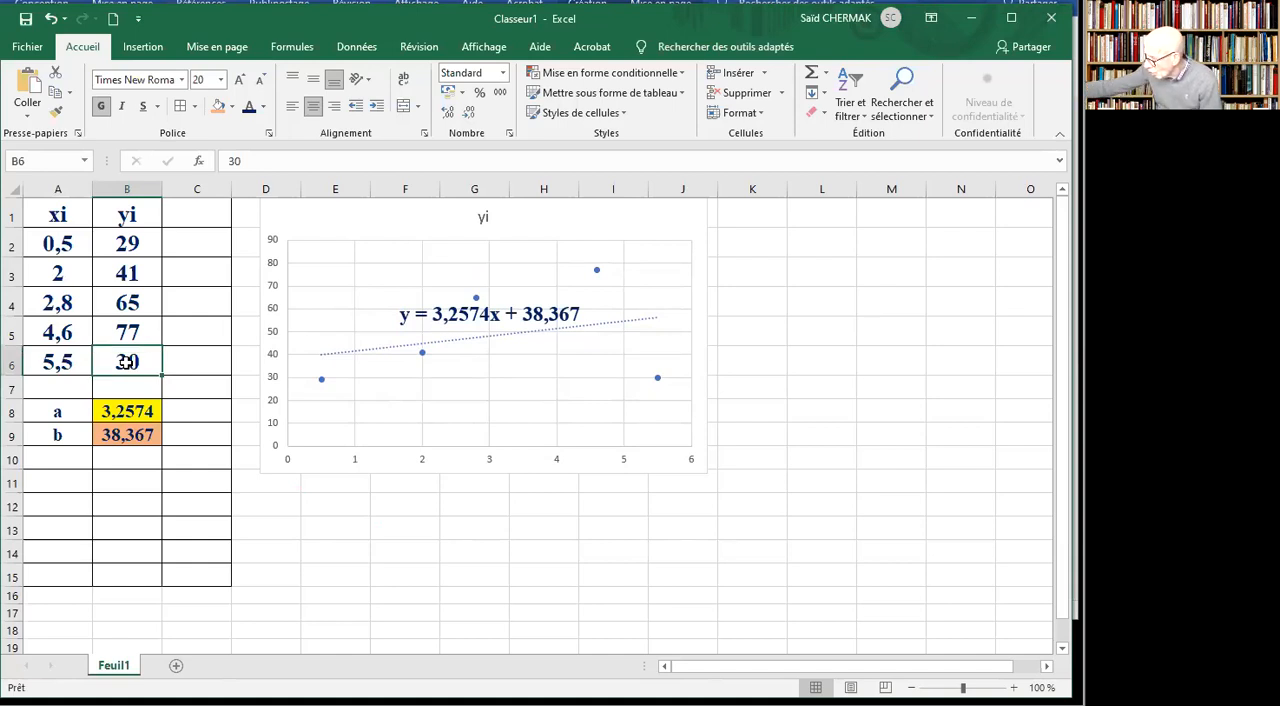
text(90)
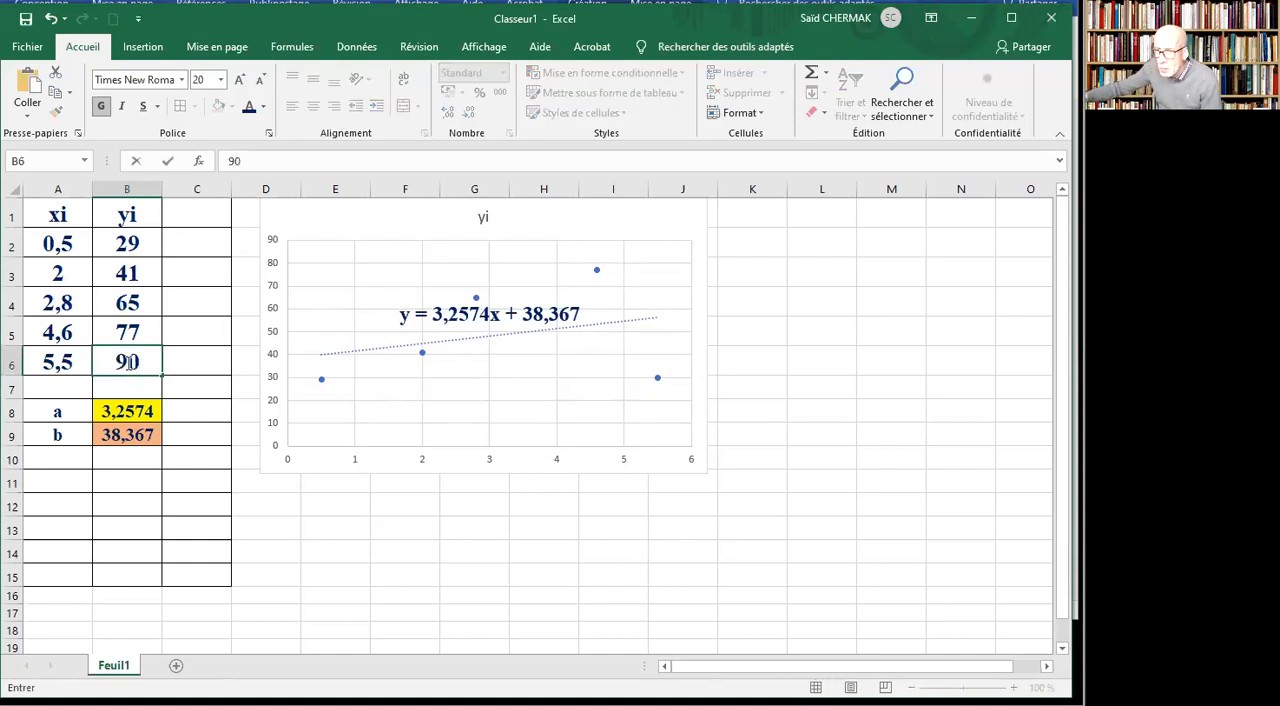
key(Return)
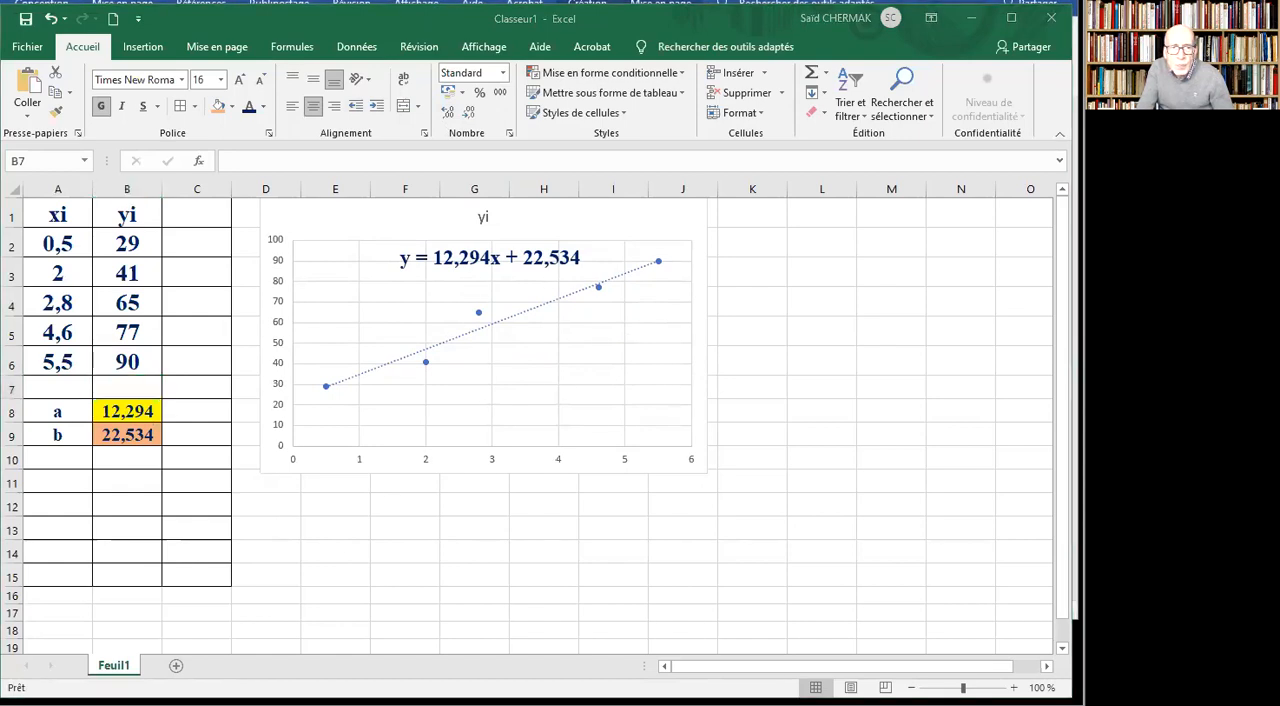
click(294, 31)
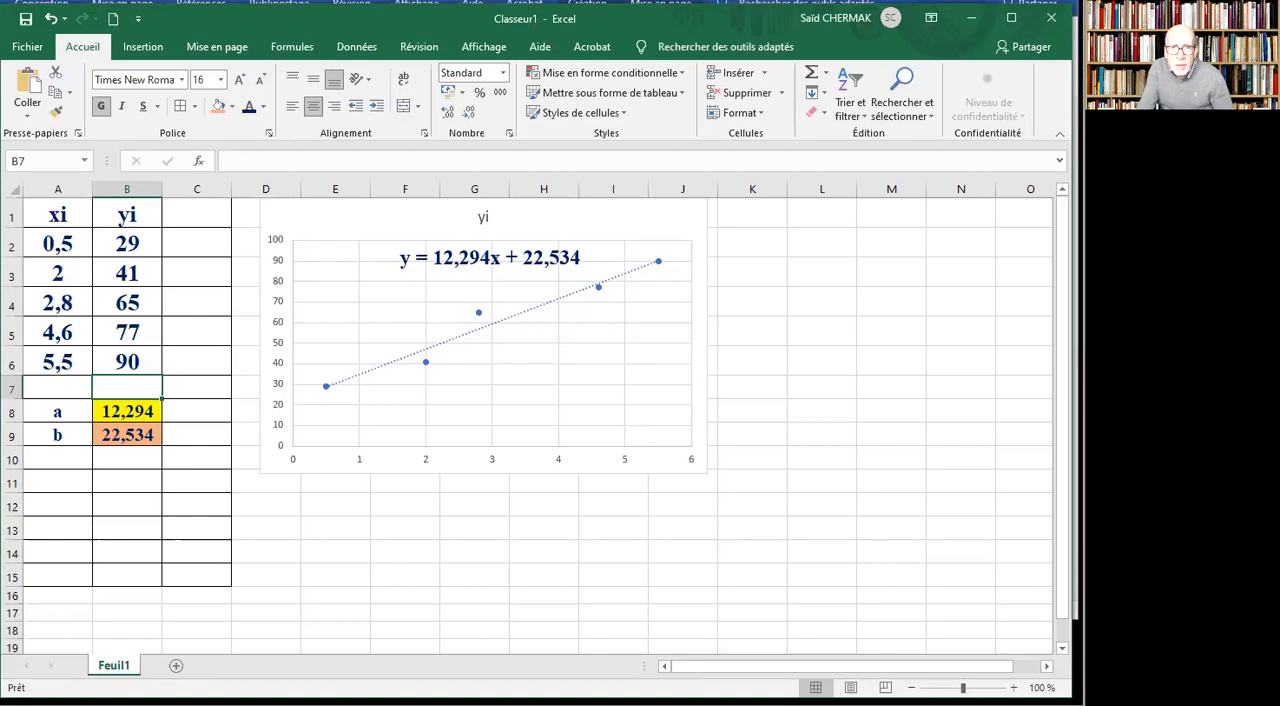
Handwrite the blue annotation "CA prévisionnel 7 (F pub.)" on the screen below the chart.
mouse_move(318, 496)
mouse_down()
mouse_move(326, 514)
mouse_move(408, 503)
mouse_move(408, 521)
mouse_move(448, 504)
mouse_move(441, 489)
mouse_move(474, 514)
mouse_move(560, 496)
mouse_move(568, 512)
mouse_up()
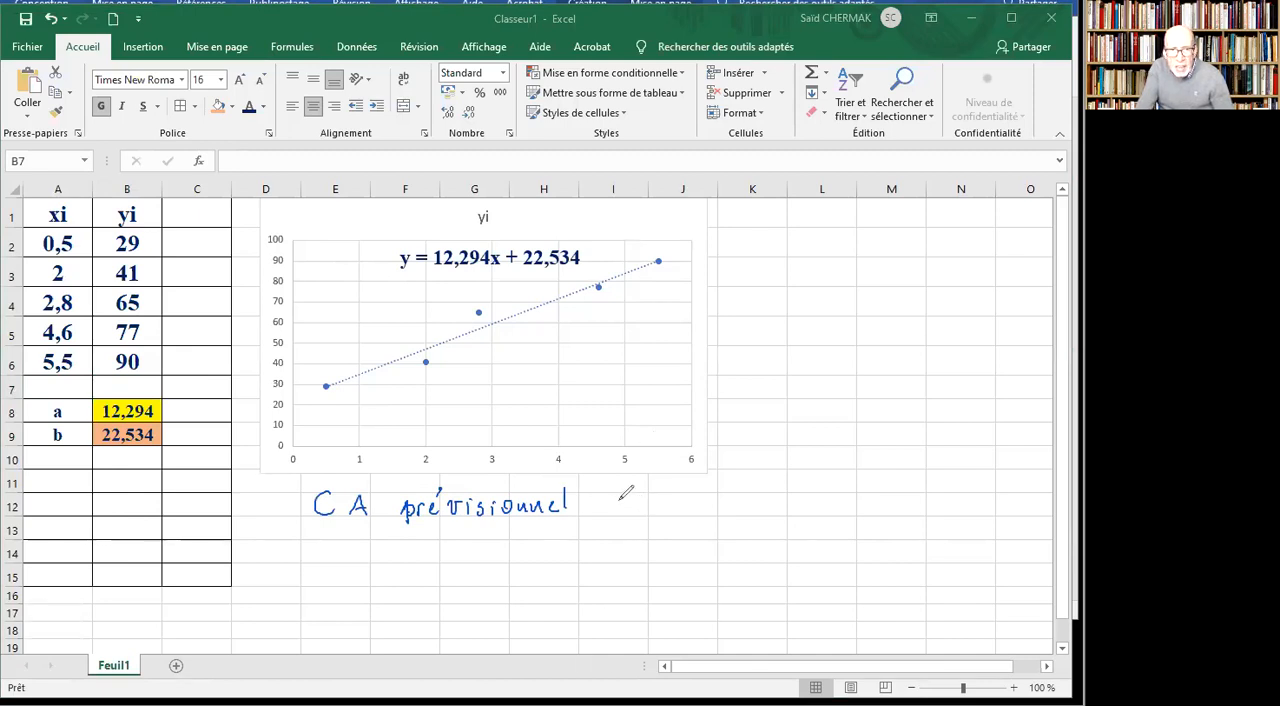
mouse_move(615, 490)
mouse_down()
mouse_move(633, 488)
mouse_move(634, 516)
mouse_move(645, 501)
mouse_up()
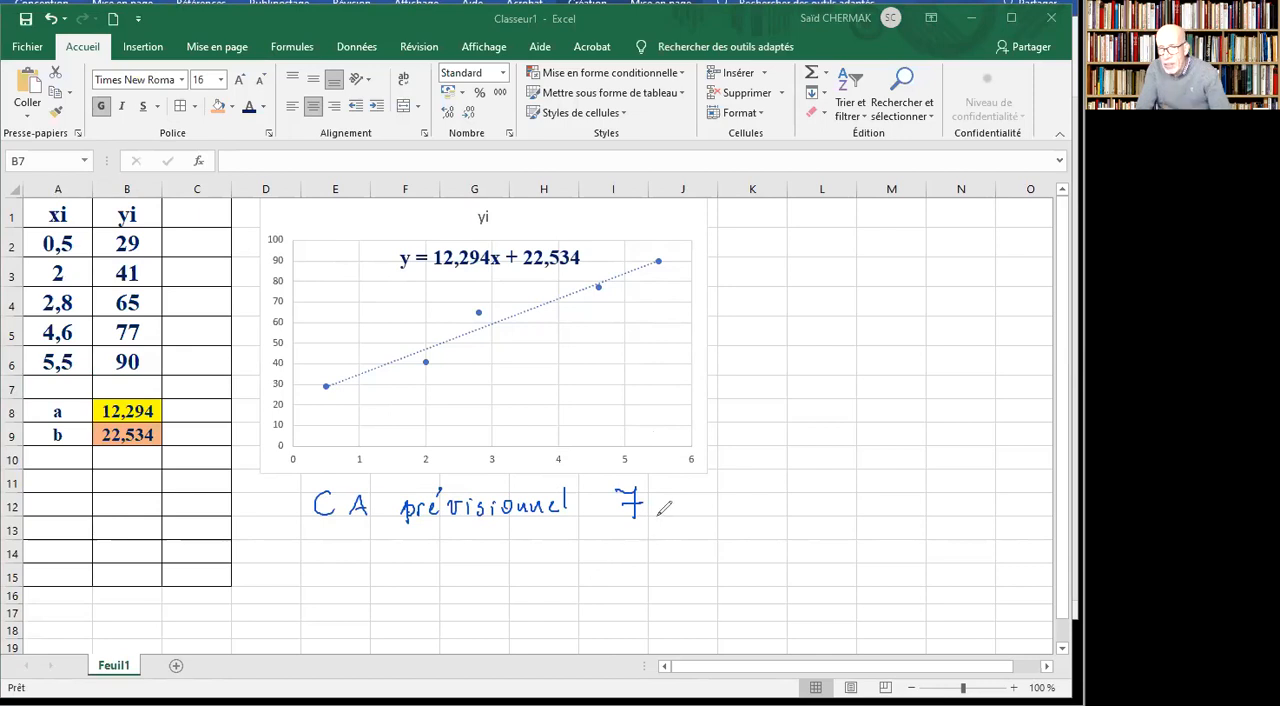
mouse_move(672, 493)
mouse_down()
mouse_move(676, 520)
mouse_move(697, 496)
mouse_move(708, 522)
mouse_move(731, 505)
mouse_move(767, 522)
mouse_up()
click(757, 511)
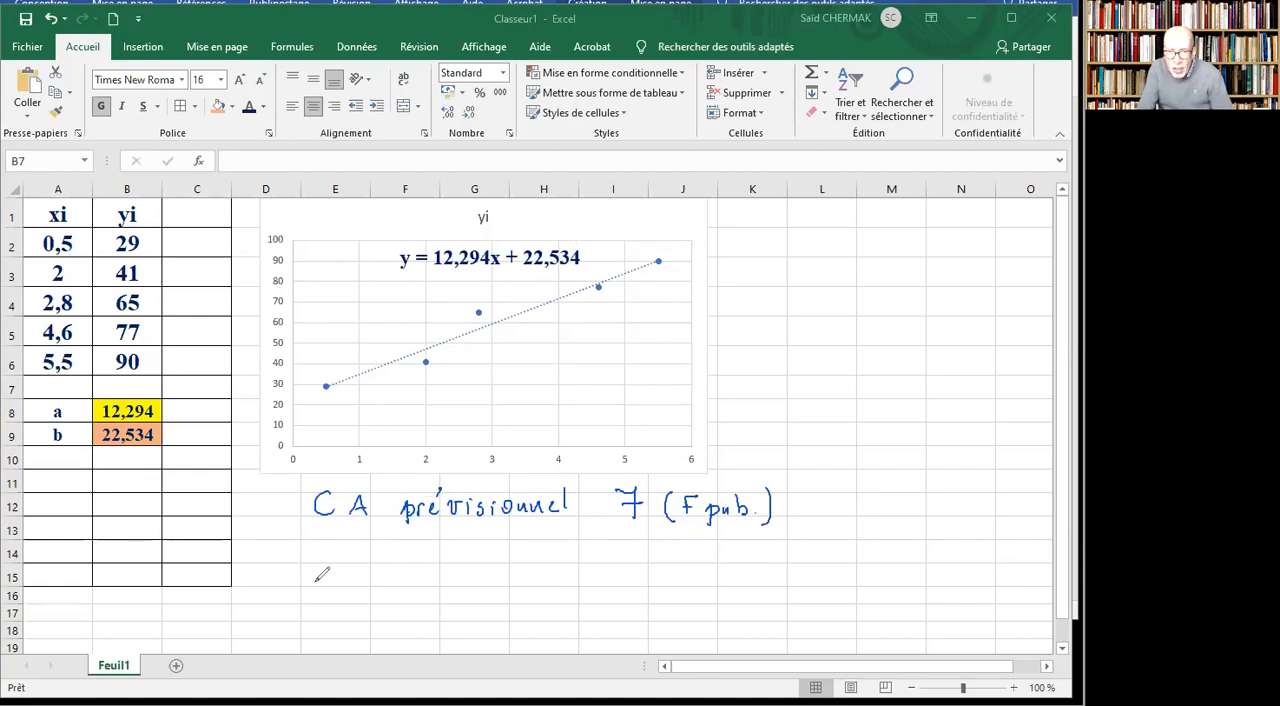
Handwrite the forecast calculation "12,294 × 7 + 22,534 =" below the "CA prévisionnel" annotation.
mouse_move(337, 549)
mouse_down()
mouse_move(374, 557)
mouse_move(368, 567)
mouse_move(400, 551)
mouse_move(449, 558)
mouse_up()
mouse_move(449, 546)
mouse_down()
mouse_move(439, 558)
mouse_move(476, 543)
mouse_move(468, 560)
mouse_move(509, 551)
mouse_move(500, 560)
mouse_move(560, 565)
mouse_move(578, 543)
mouse_move(584, 558)
mouse_move(622, 560)
mouse_up()
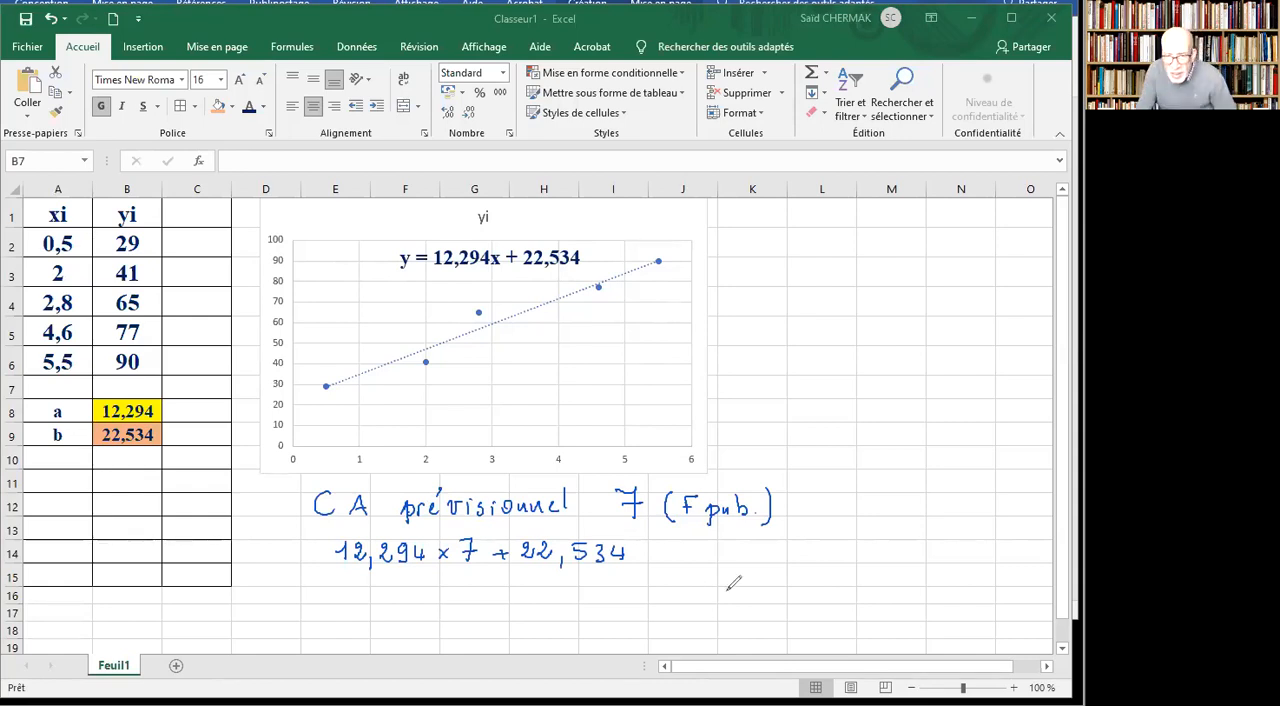
drag(653, 555, 670, 554)
drag(653, 563, 670, 562)
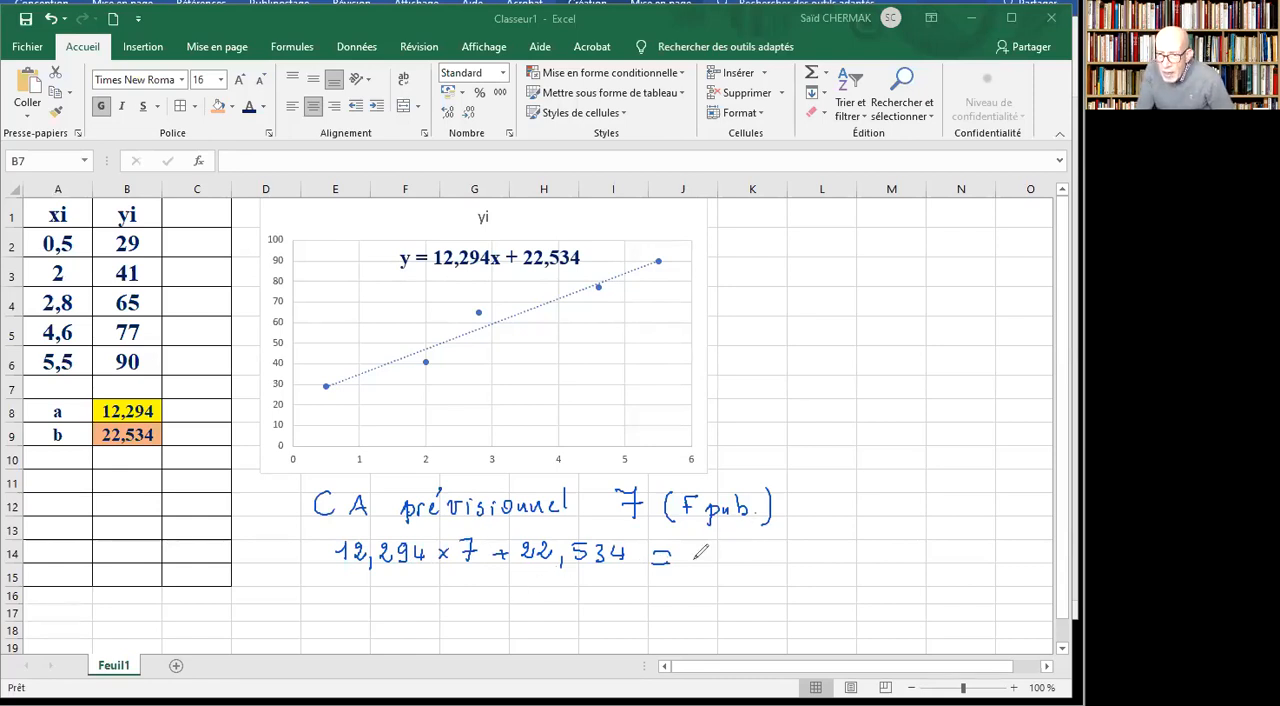
Handwrite the result 108,6 after the equals sign of the forecast calculation.
mouse_move(691, 550)
mouse_down()
mouse_move(694, 562)
mouse_move(728, 535)
mouse_move(717, 562)
mouse_up()
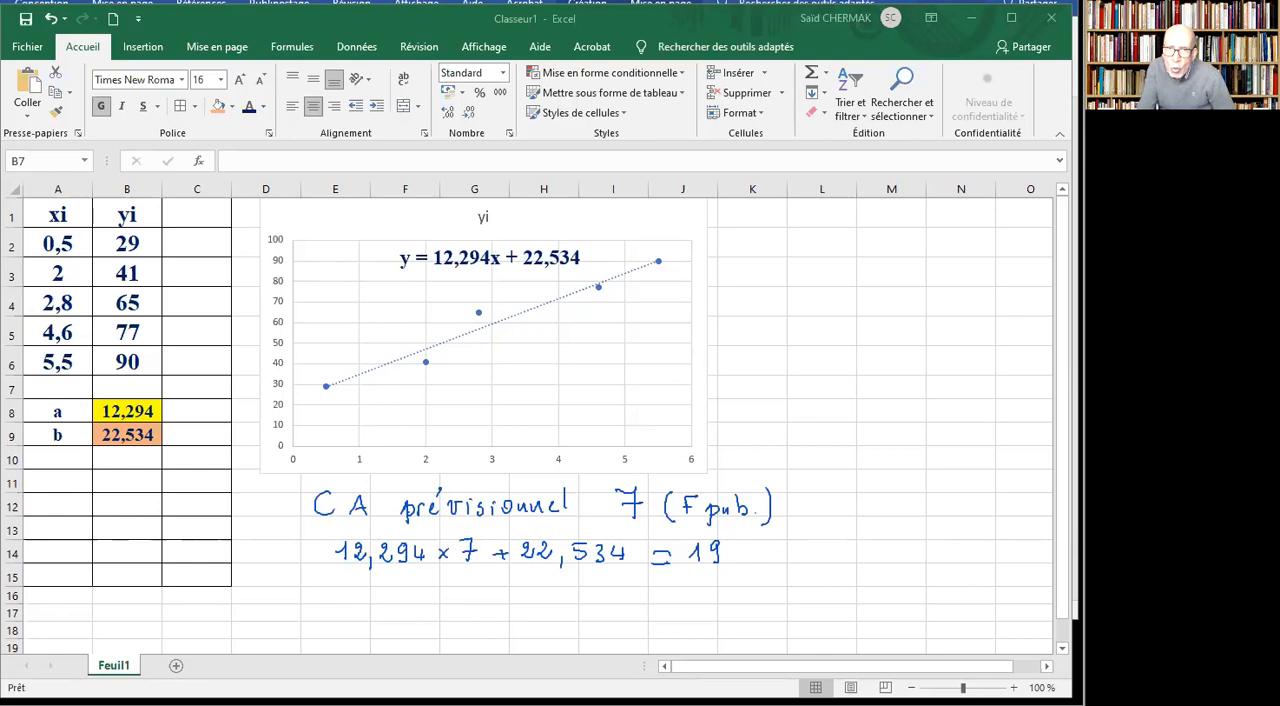
key(ctrl+z)
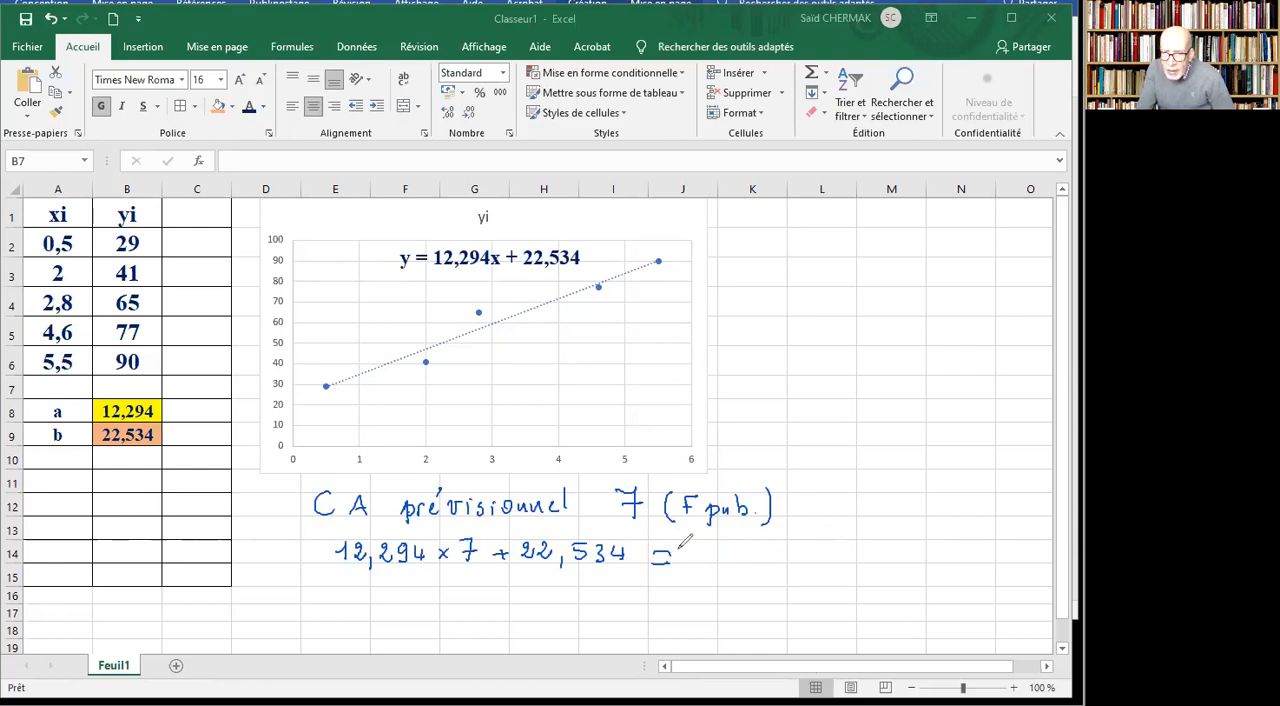
drag(698, 538, 700, 540)
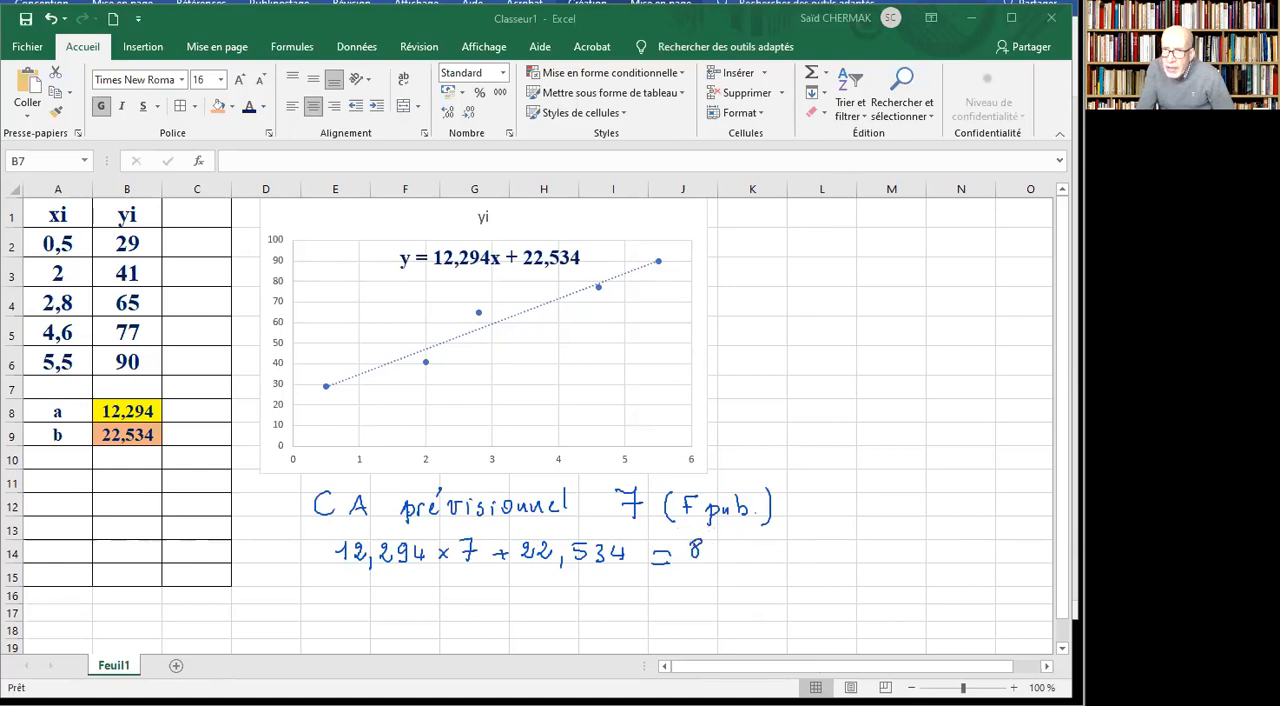
key(ctrl+z)
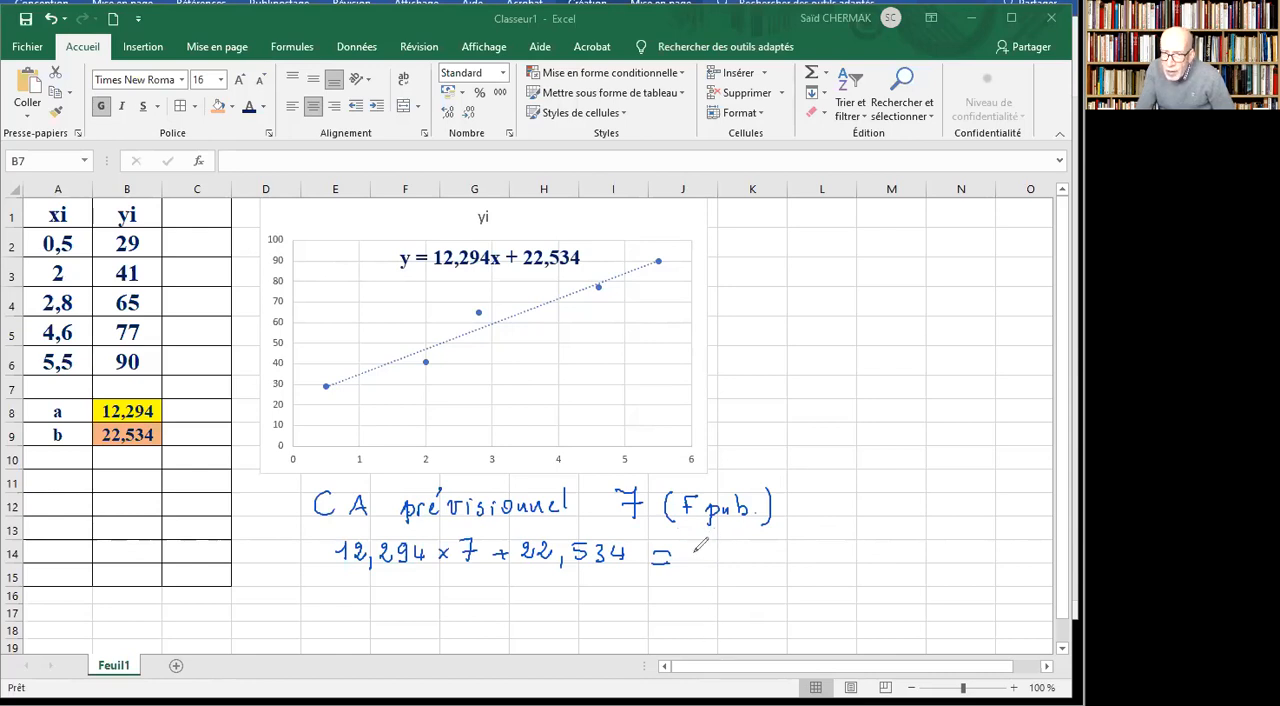
mouse_move(689, 541)
mouse_down()
mouse_move(691, 558)
mouse_move(729, 540)
mouse_move(737, 566)
mouse_move(749, 554)
mouse_up()
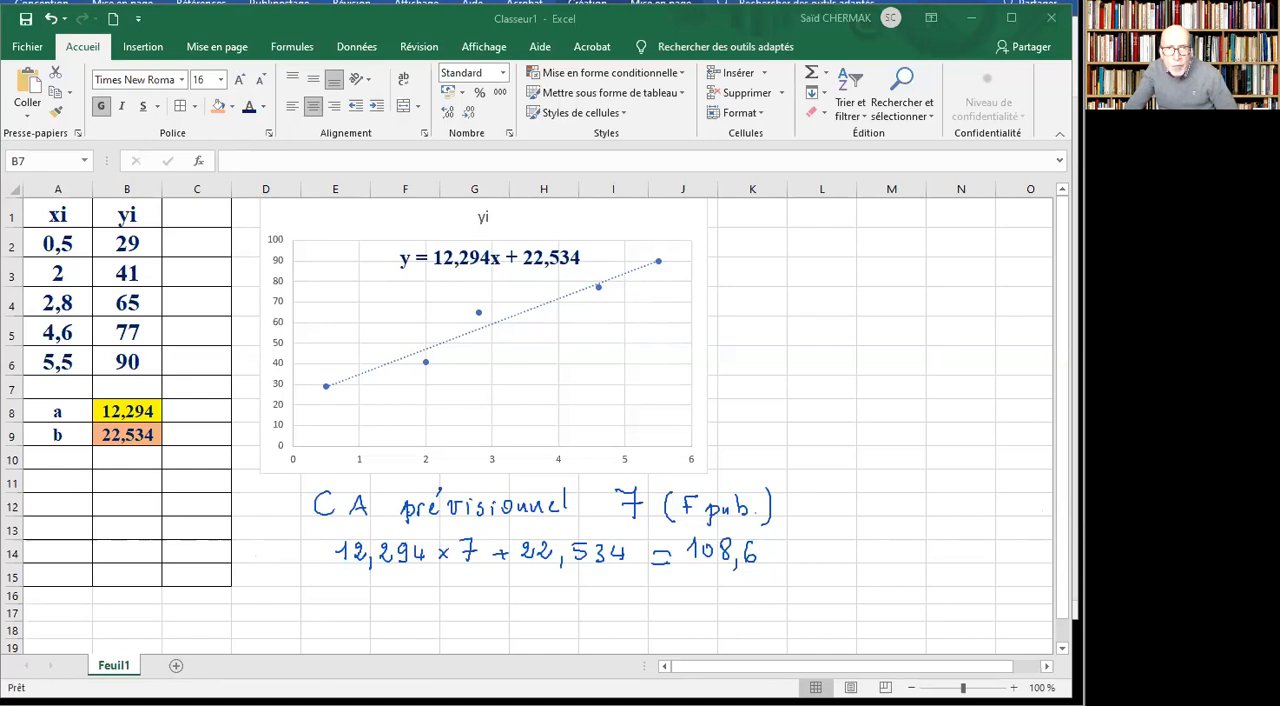
Enter the advertising values 6, 7 and 10 in cells A11, B11 and C11.
click(68, 472)
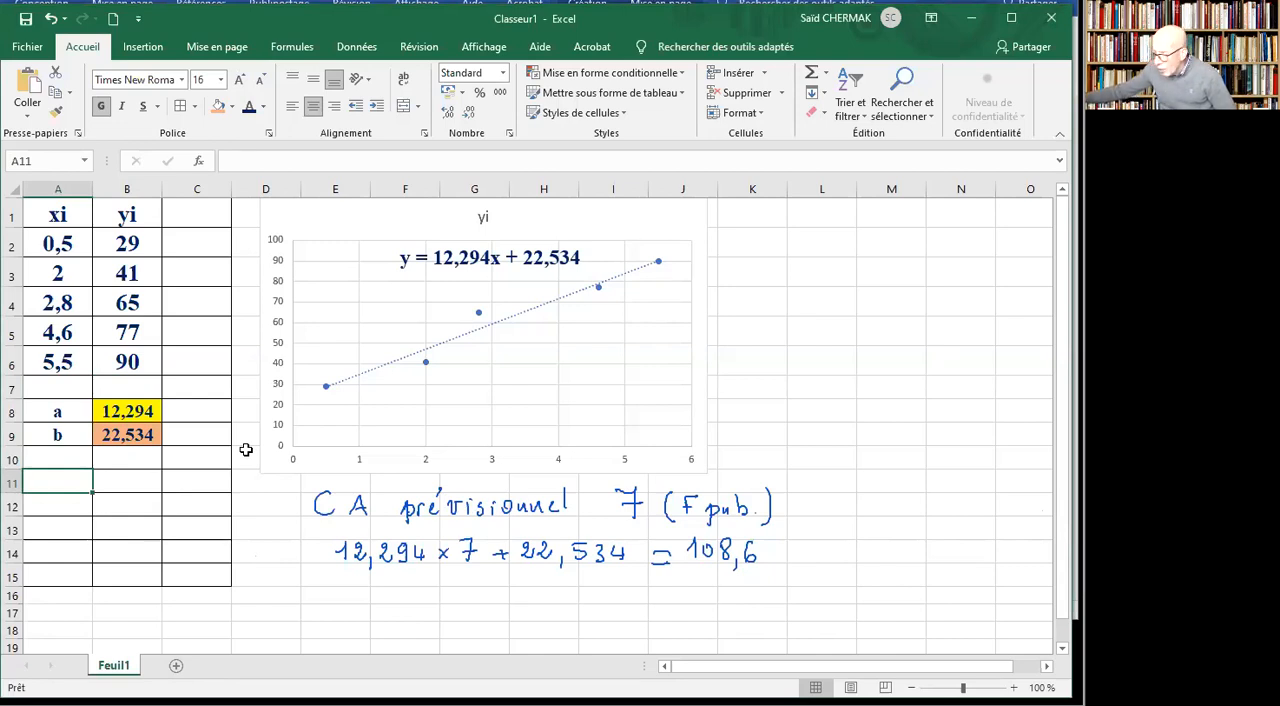
text(6)
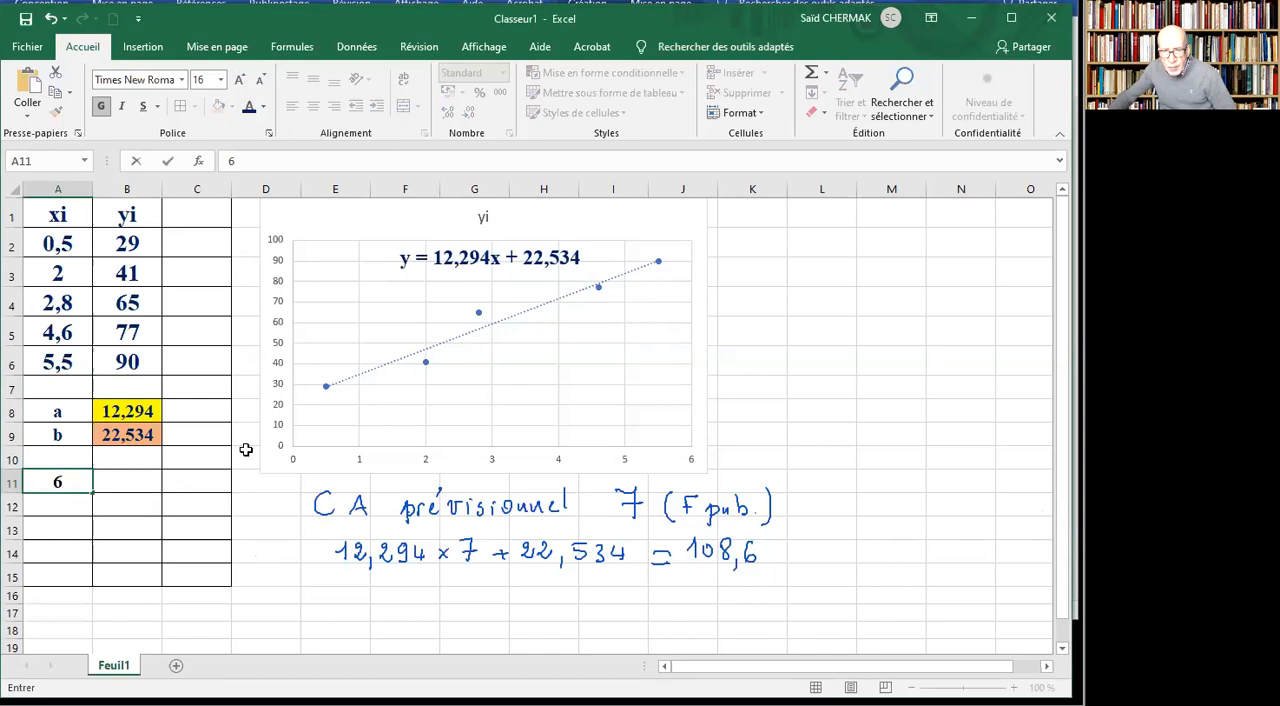
click(134, 482)
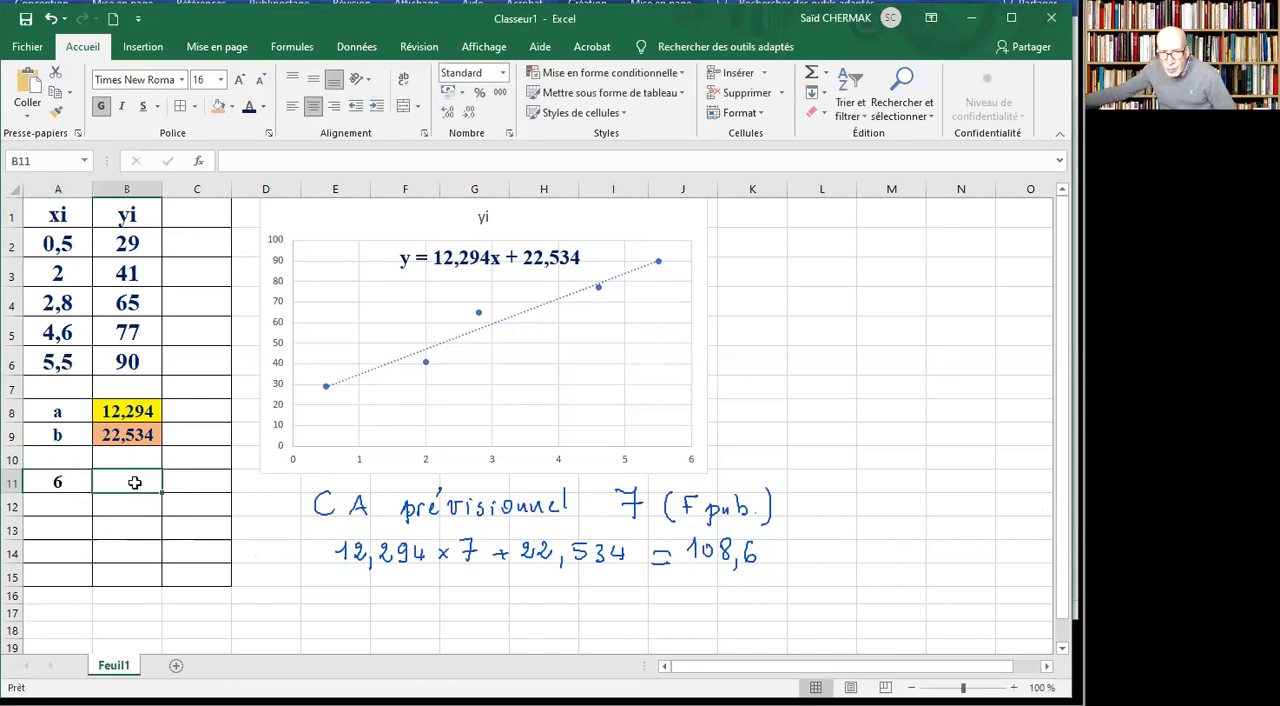
text(7)
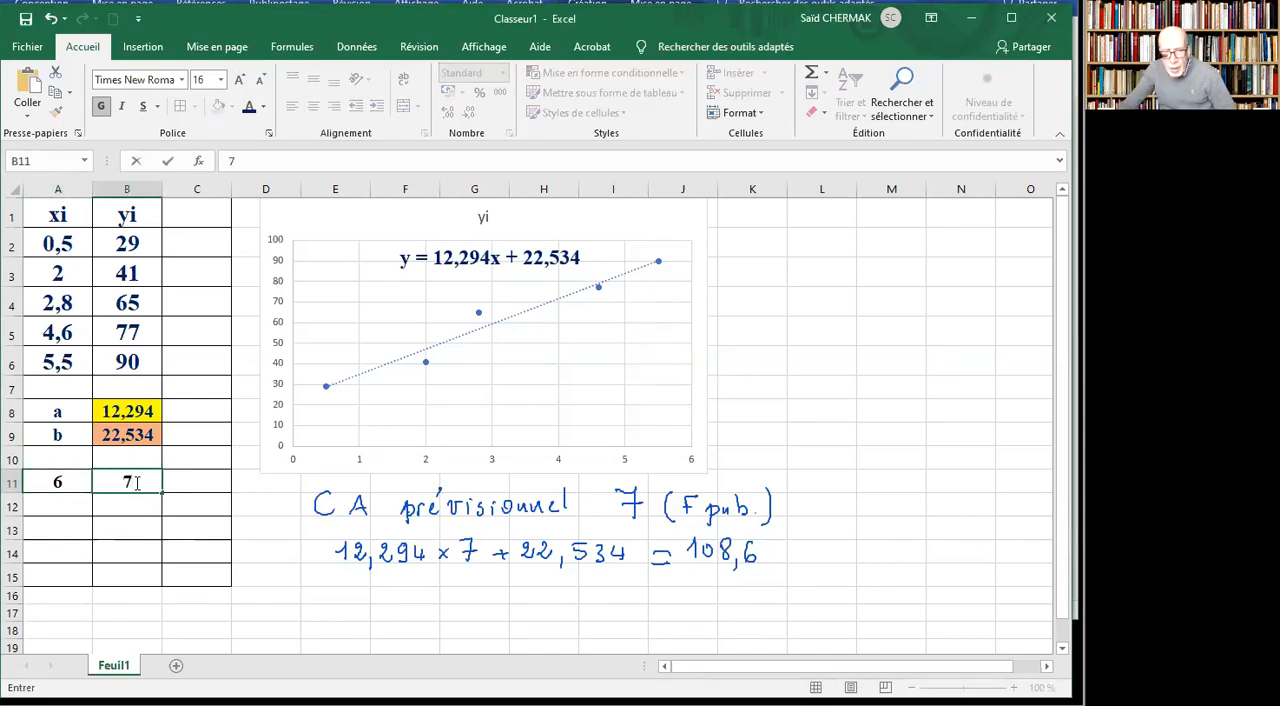
click(202, 481)
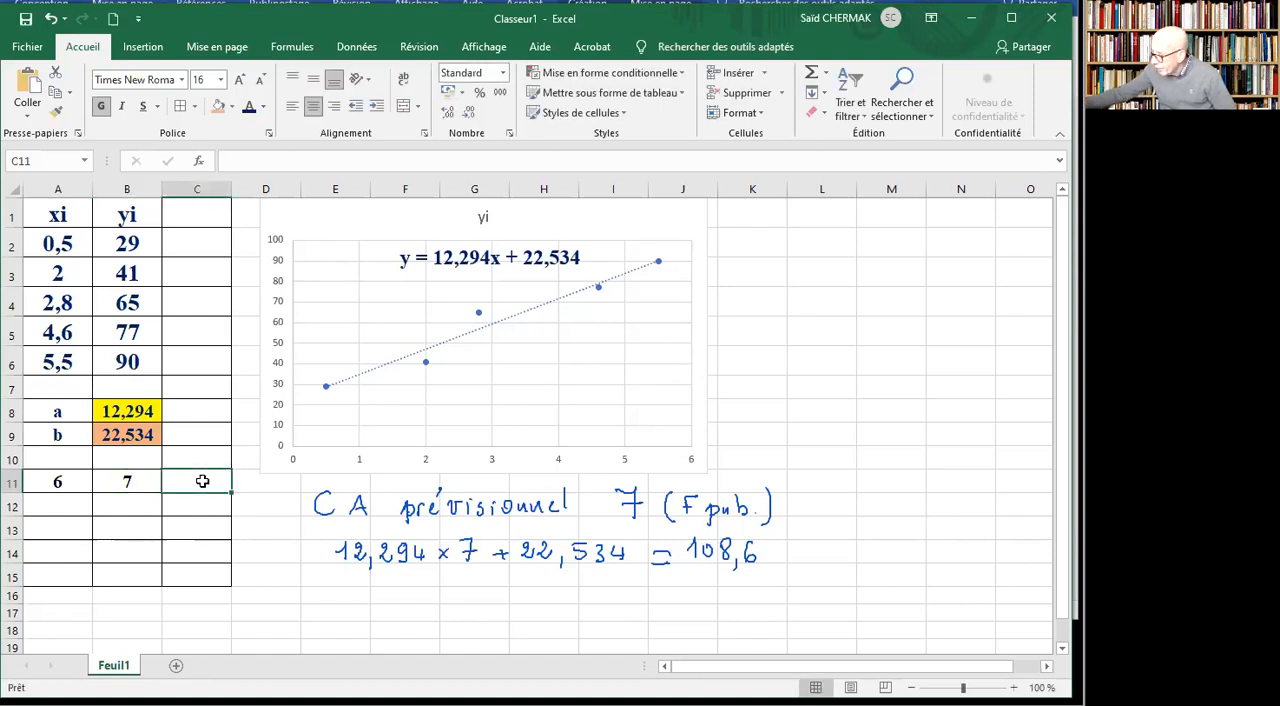
text(10)
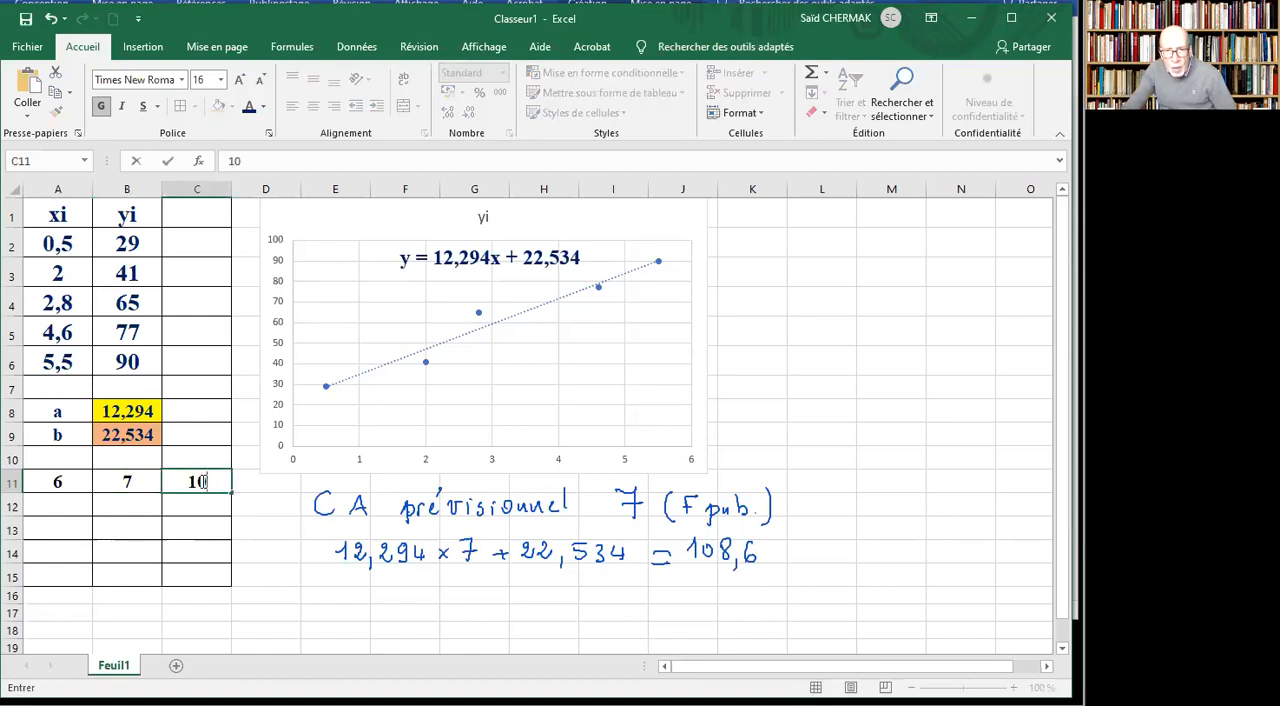
Compute the forecast in A12 with the formula =$B8*A11+$B9, locking the column of the slope and intercept references.
click(53, 502)
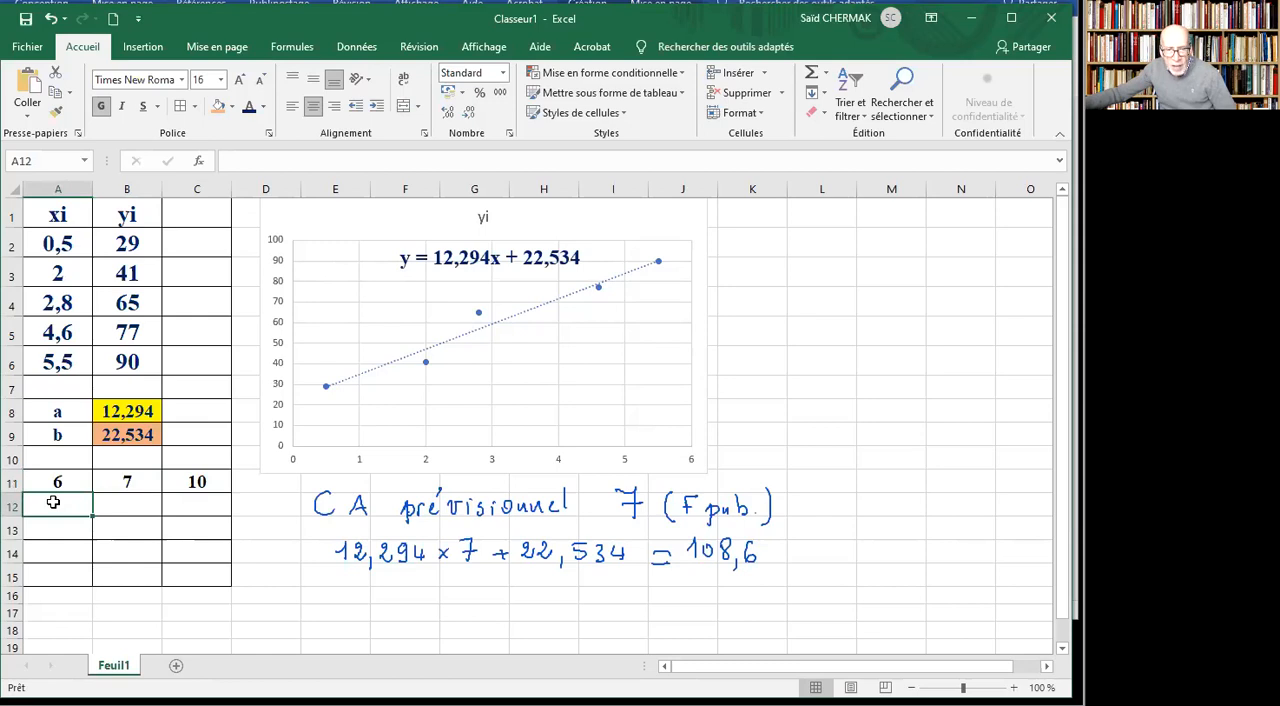
text(=)
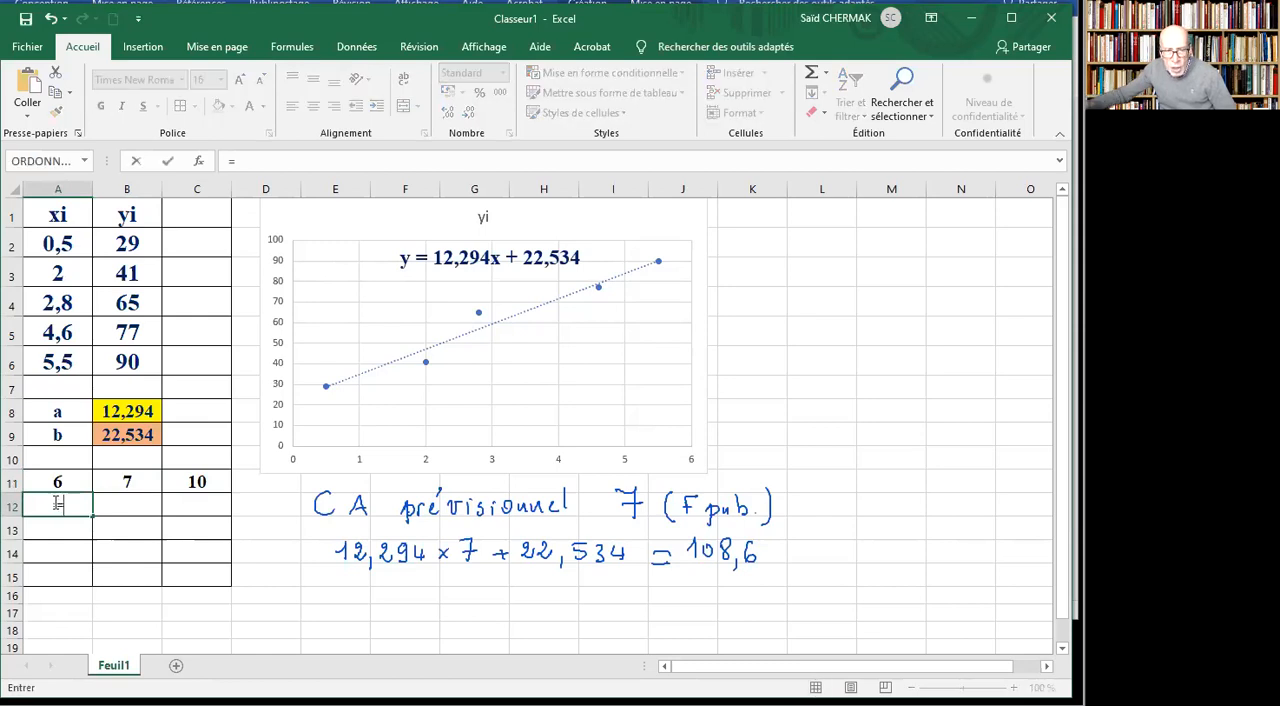
click(141, 412)
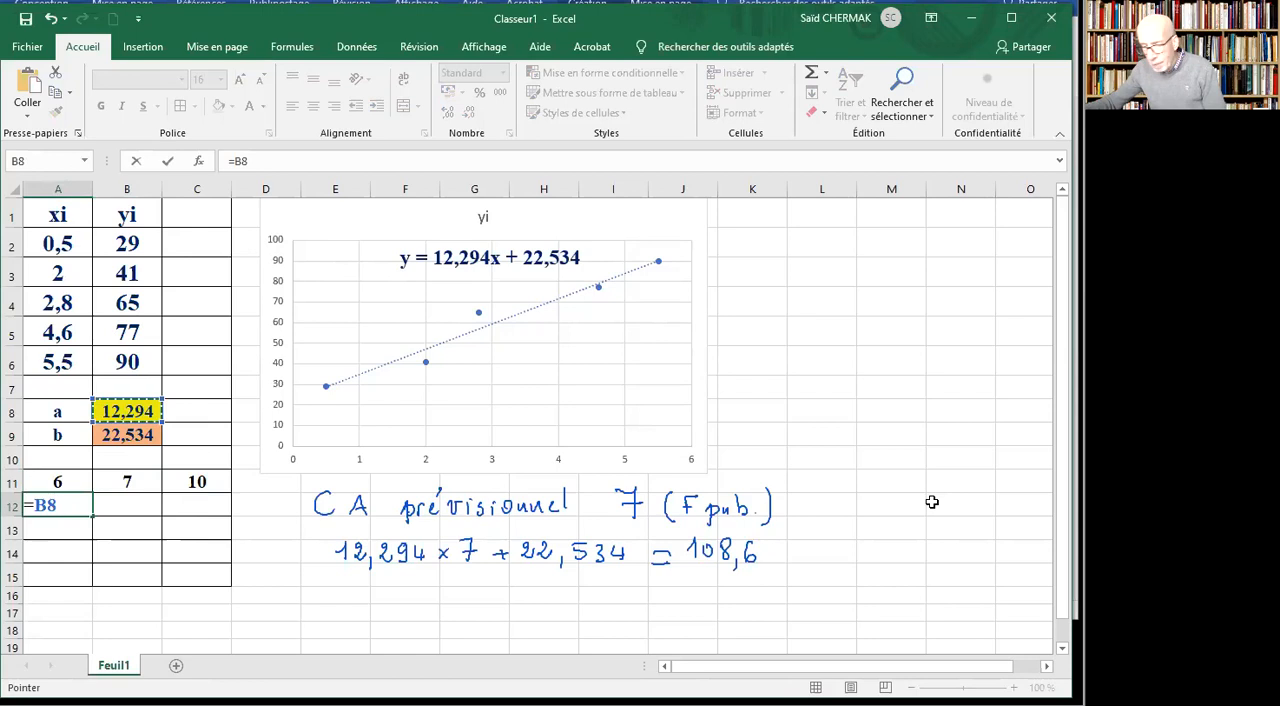
key(F4)
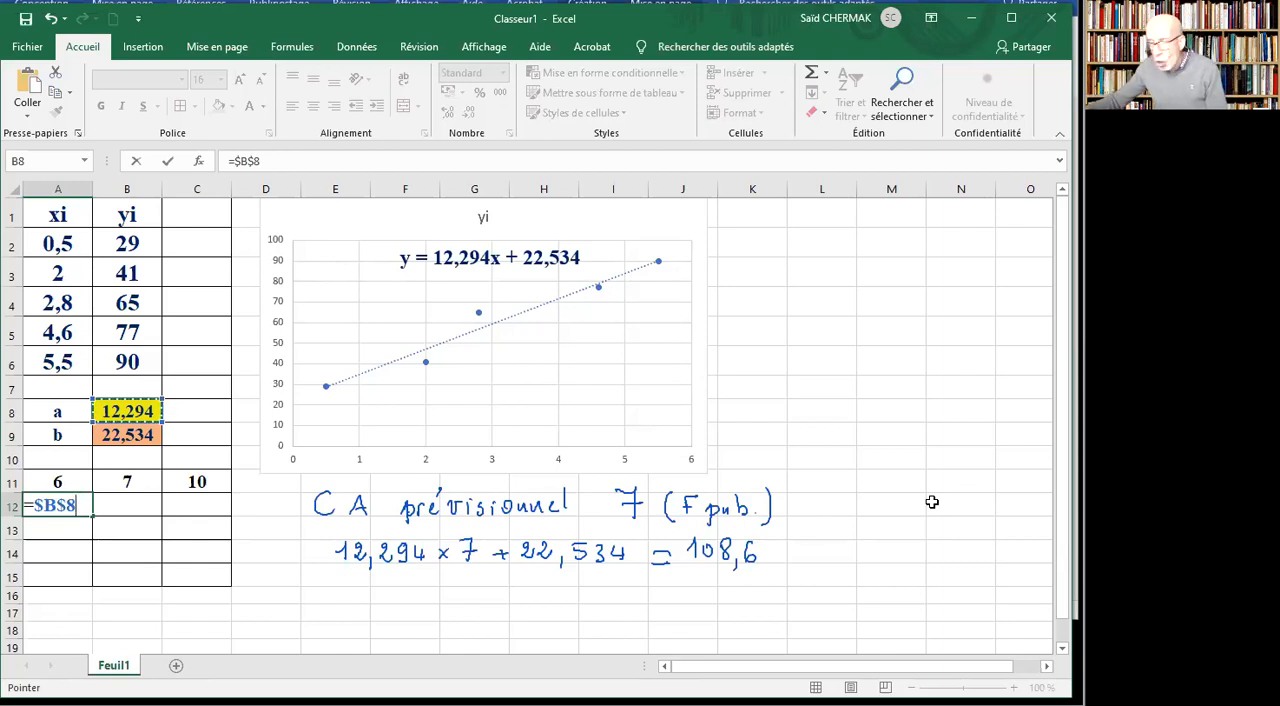
key(F4)
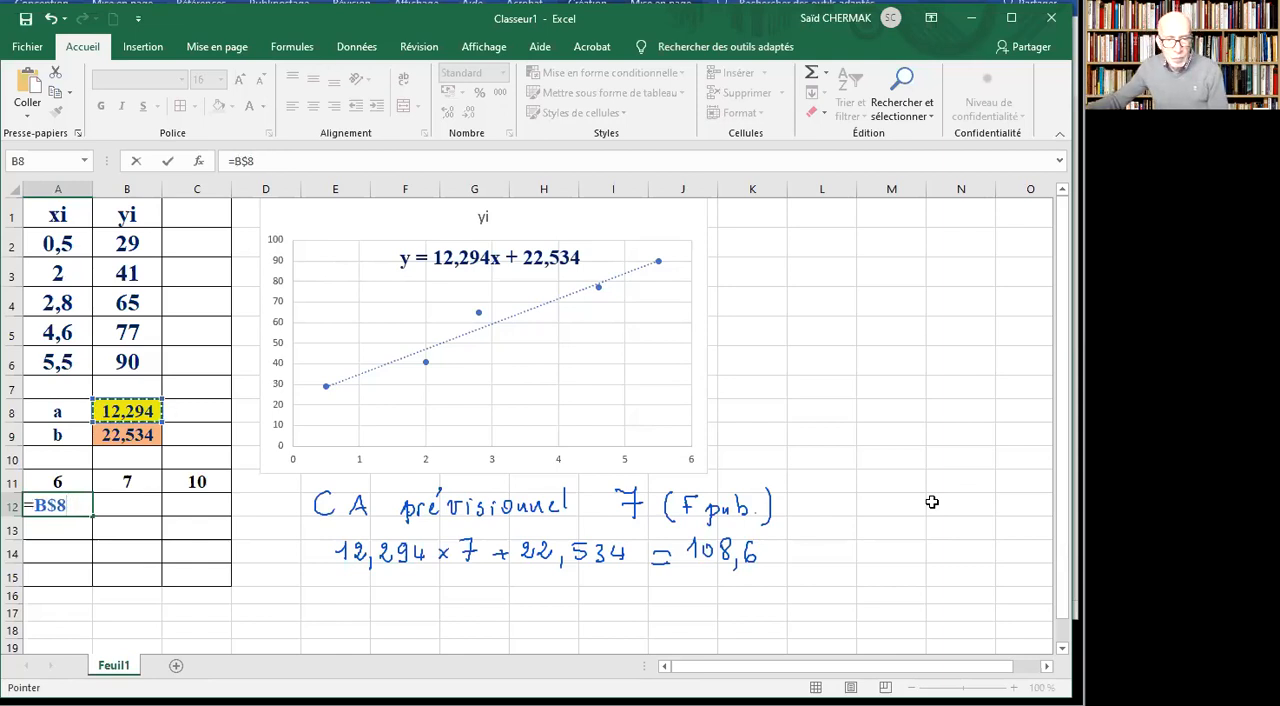
key(F4)
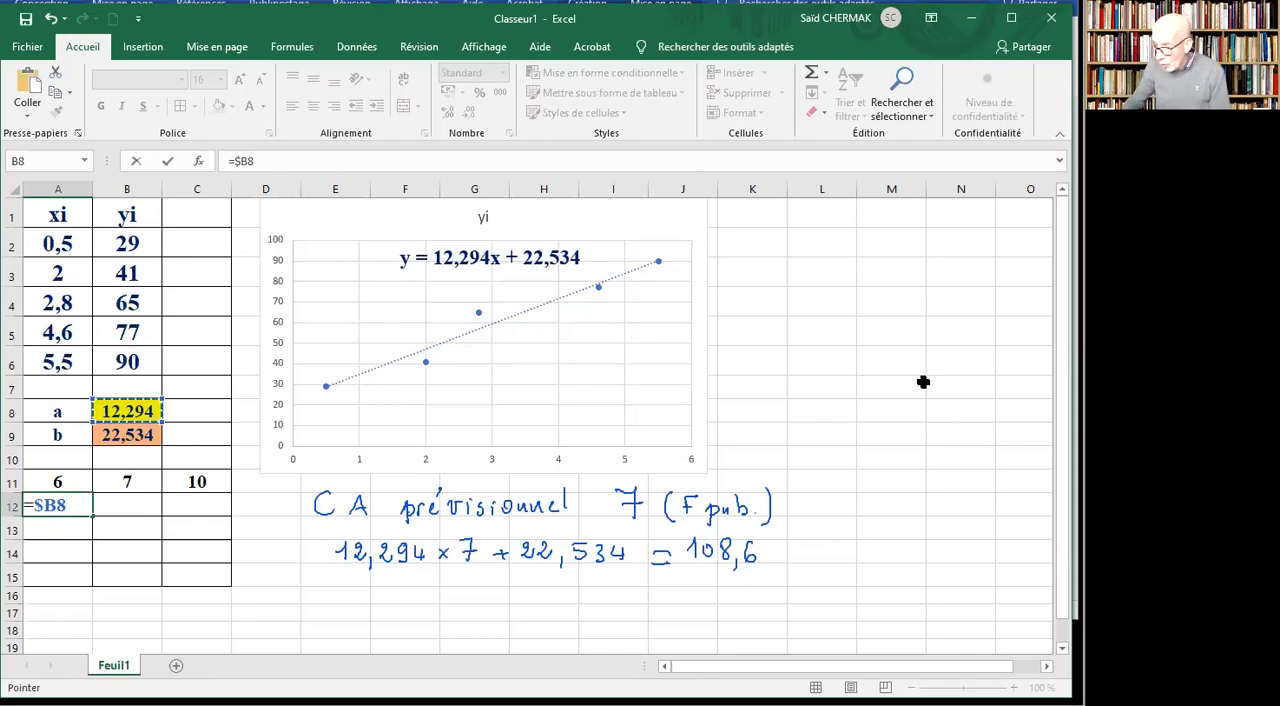
text(*)
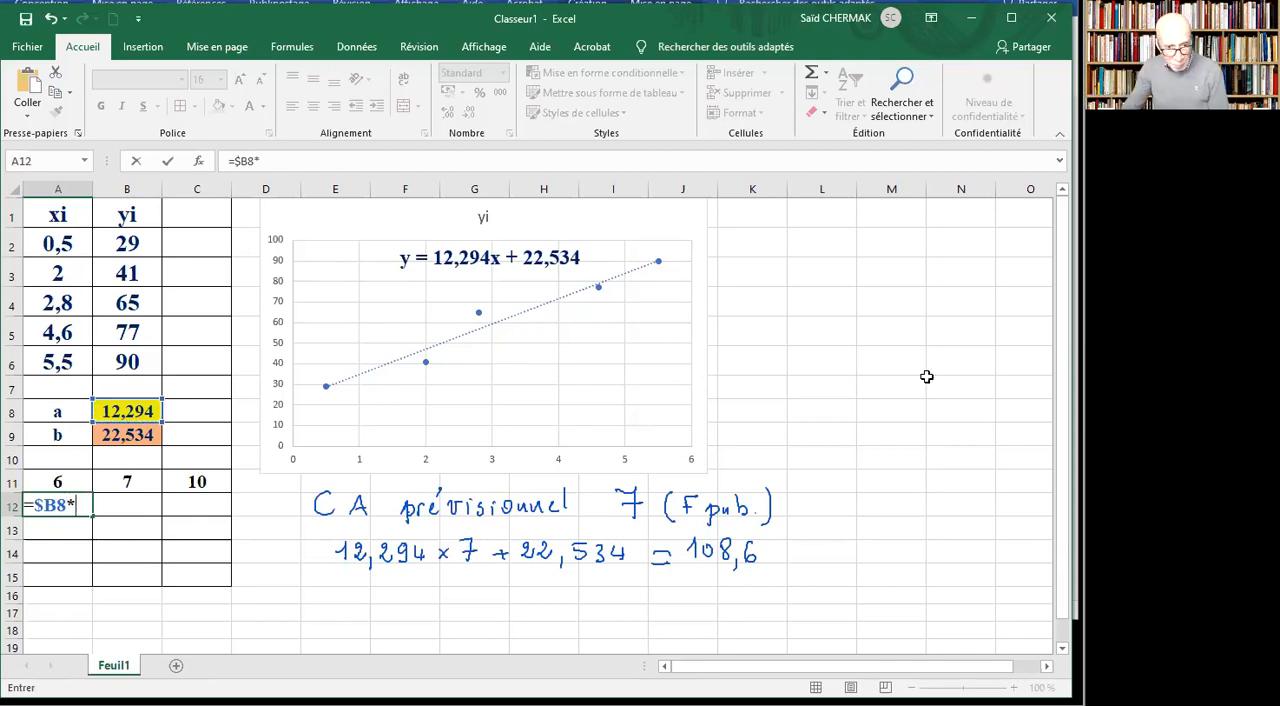
click(60, 481)
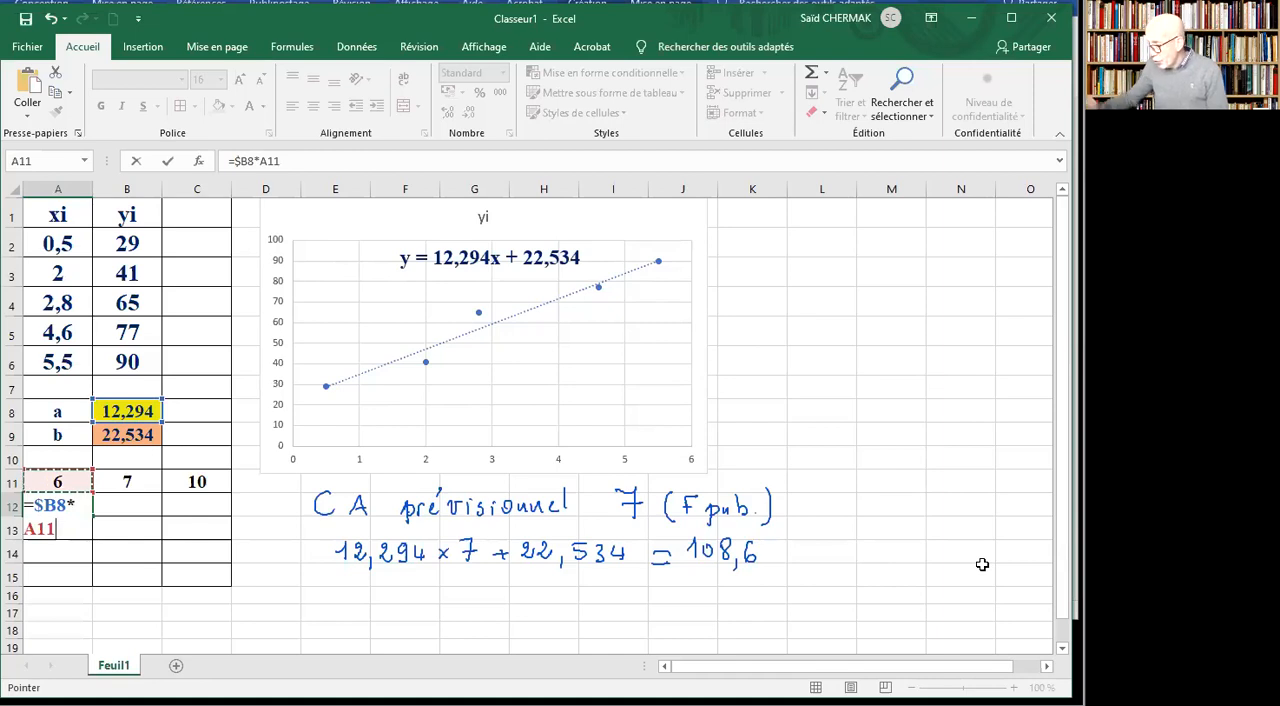
text(+)
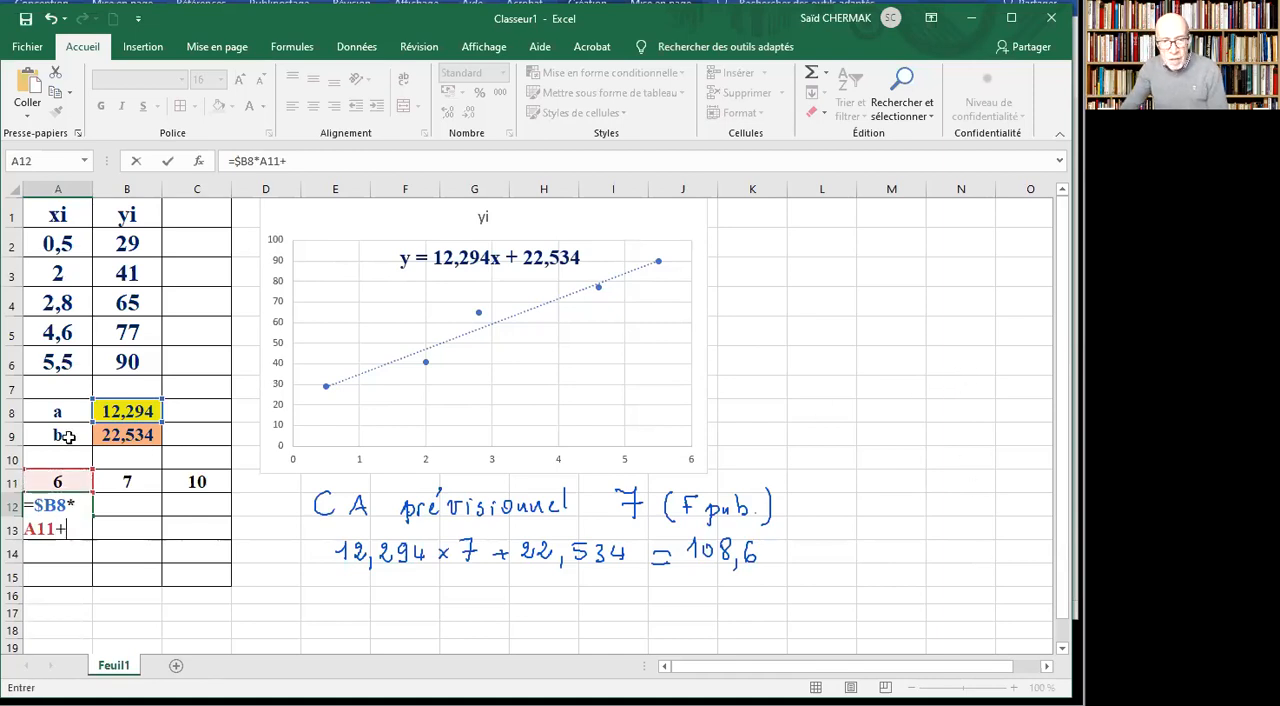
click(137, 437)
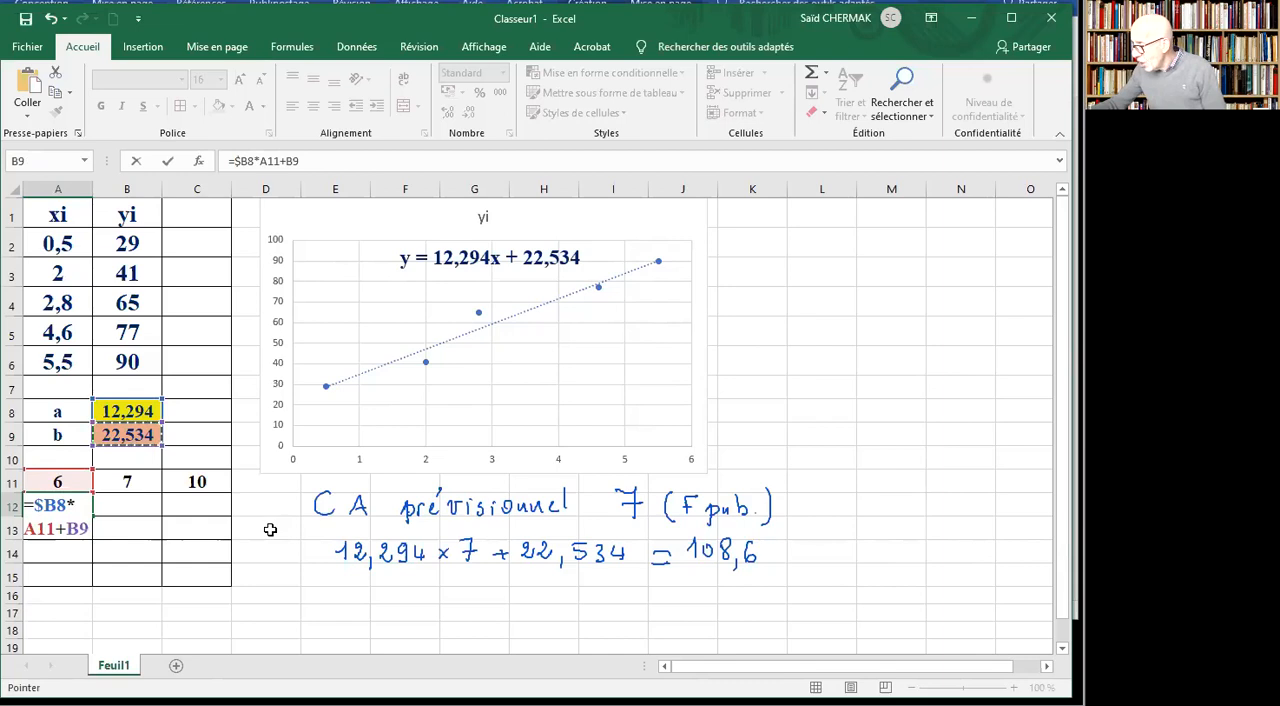
key(F4)
key(F4)
key(F4)
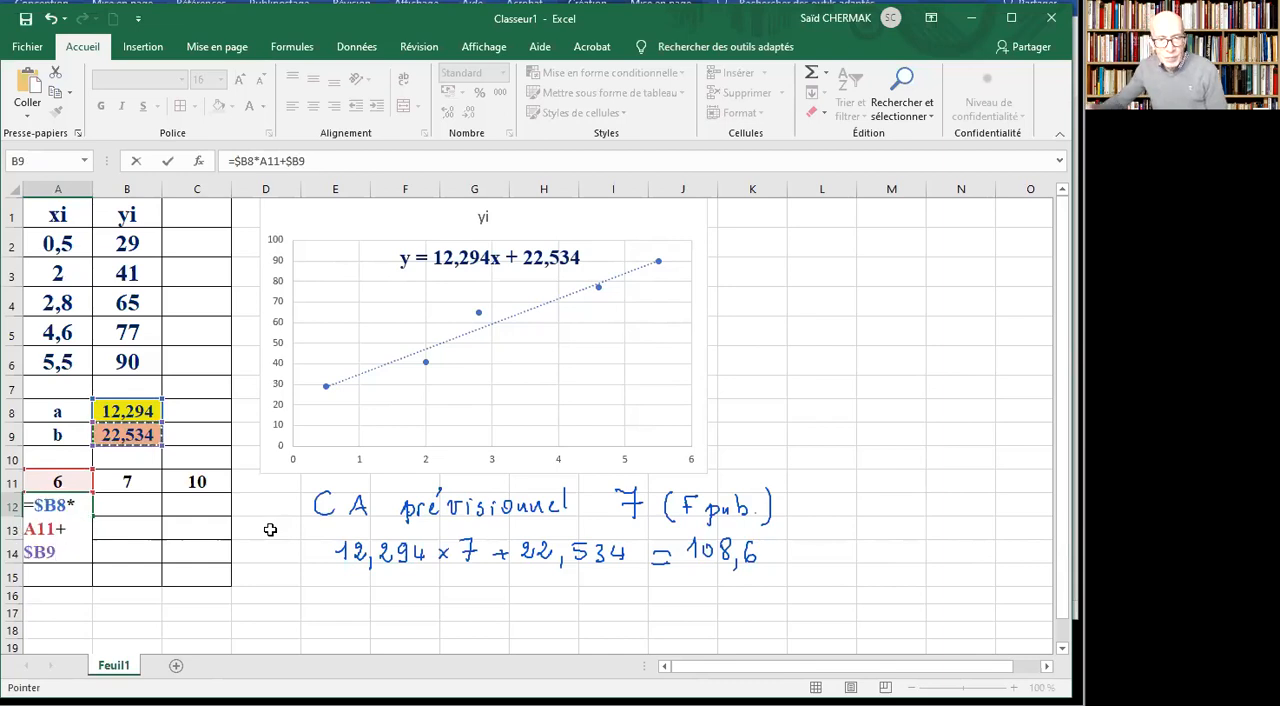
click(168, 161)
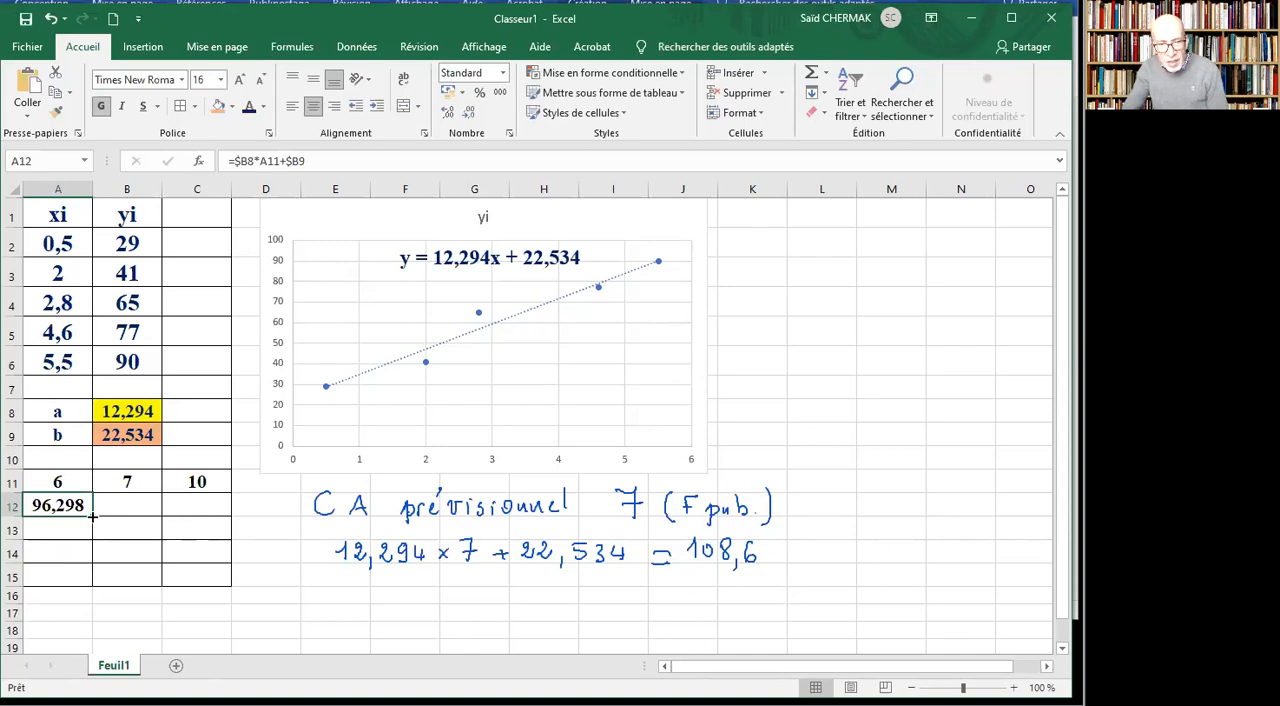
Copy the A12 forecast formula across to C12 and shade A12:C12 with the orange fill.
drag(92, 515, 229, 528)
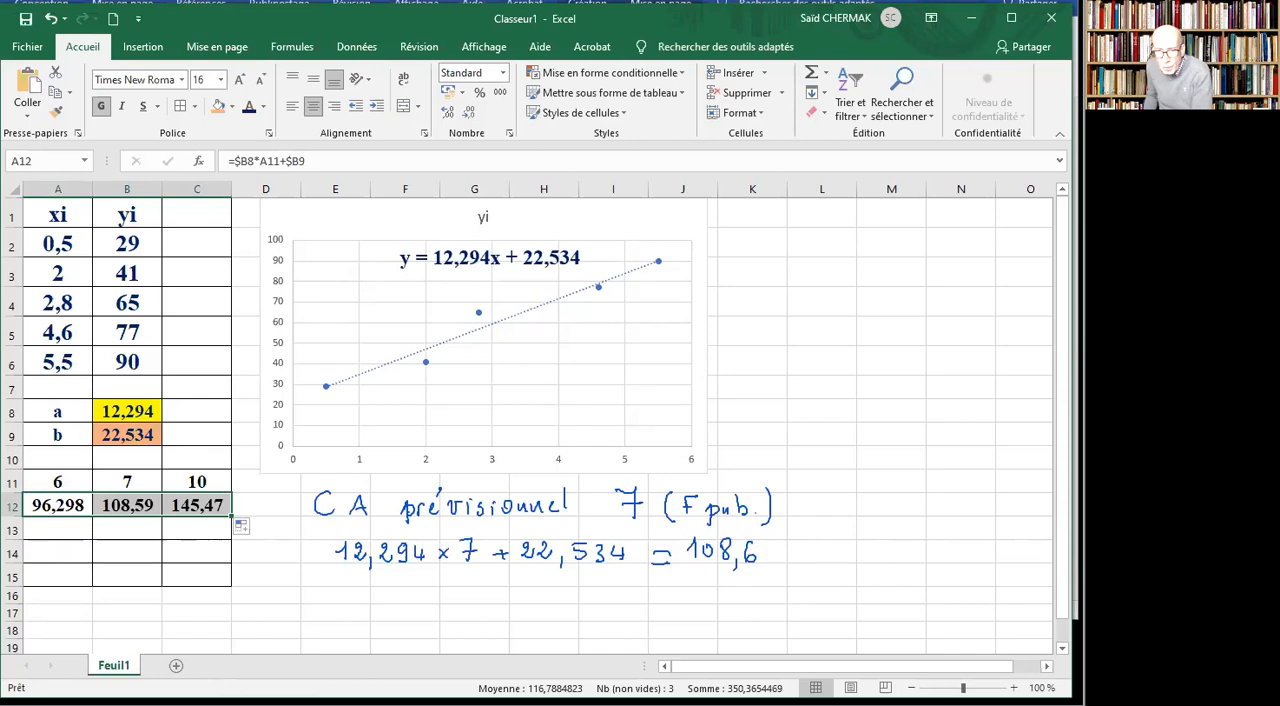
click(218, 107)
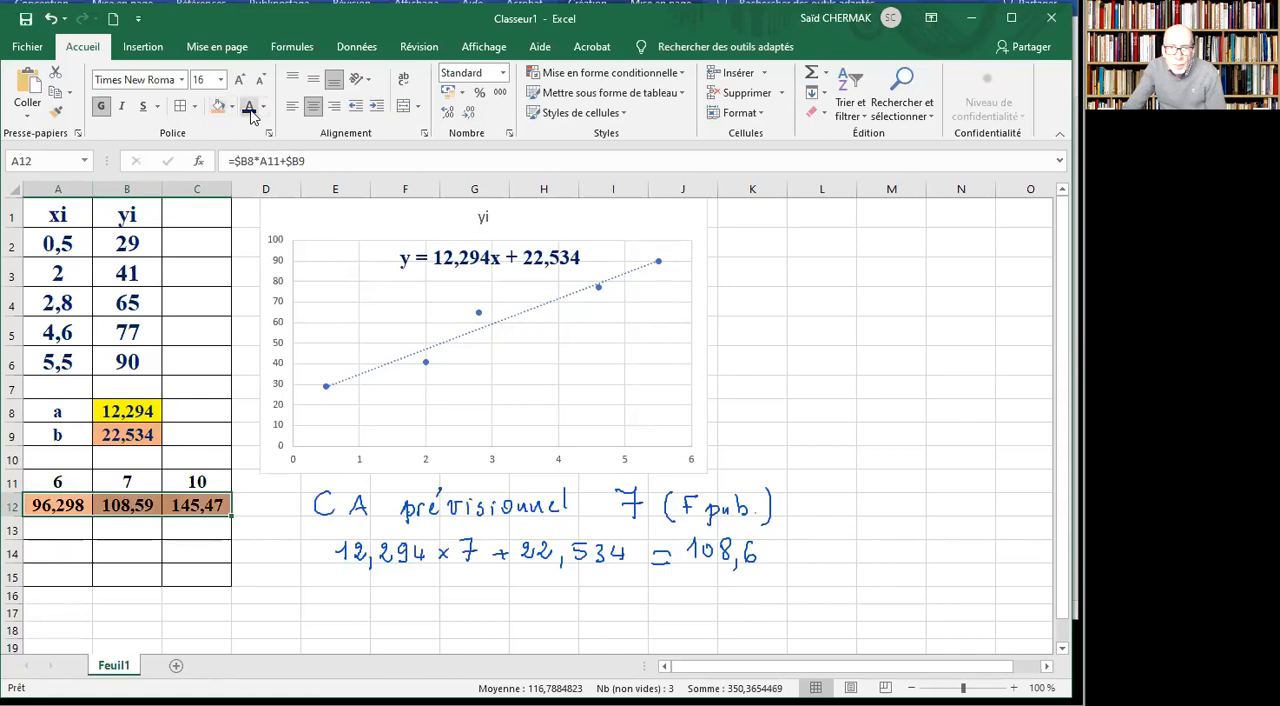
click(259, 592)
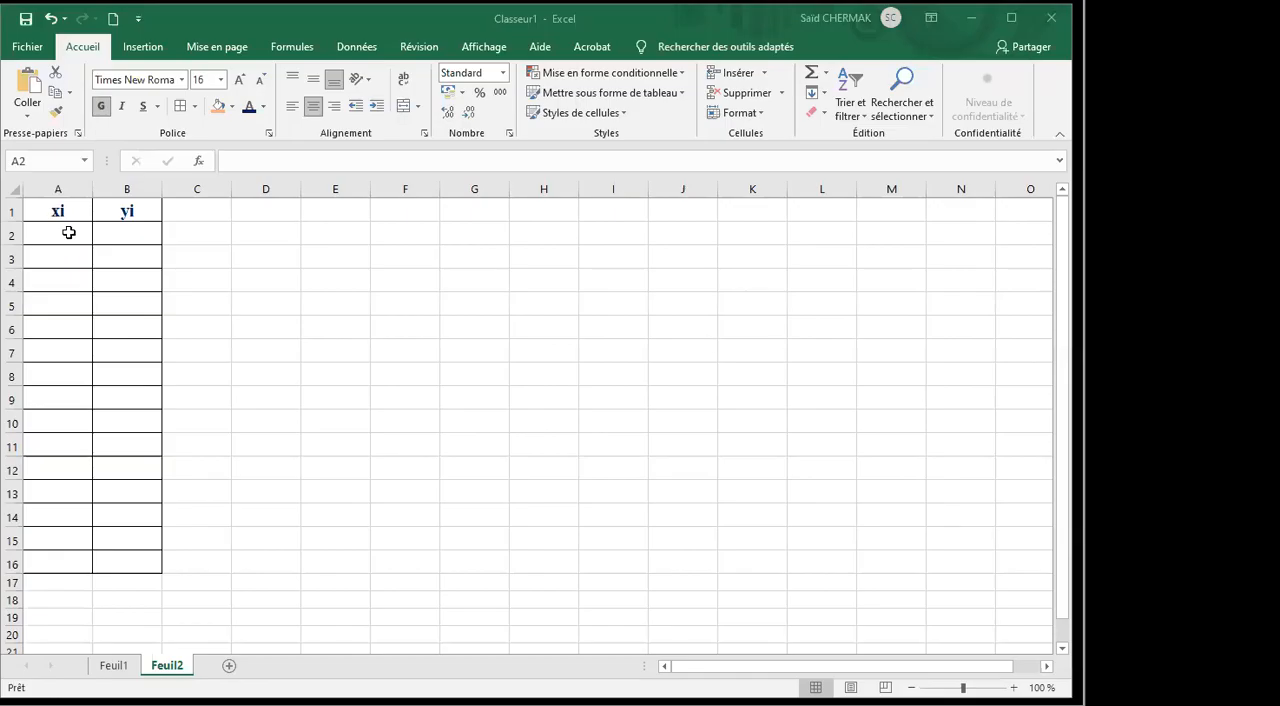
On Feuil2, enter 1 and 2 in A2 and A3 and extend the xi series down to 6 in A7.
double_click(69, 233)
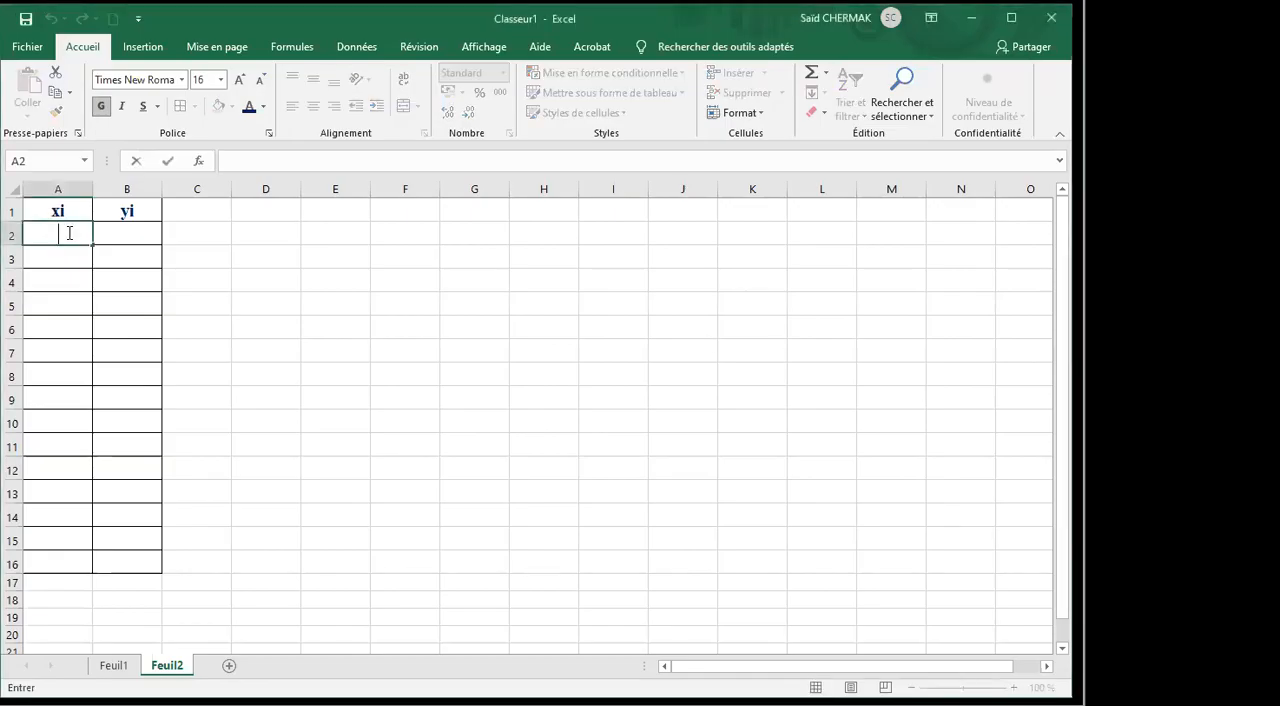
text(1)
key(Return)
text(2)
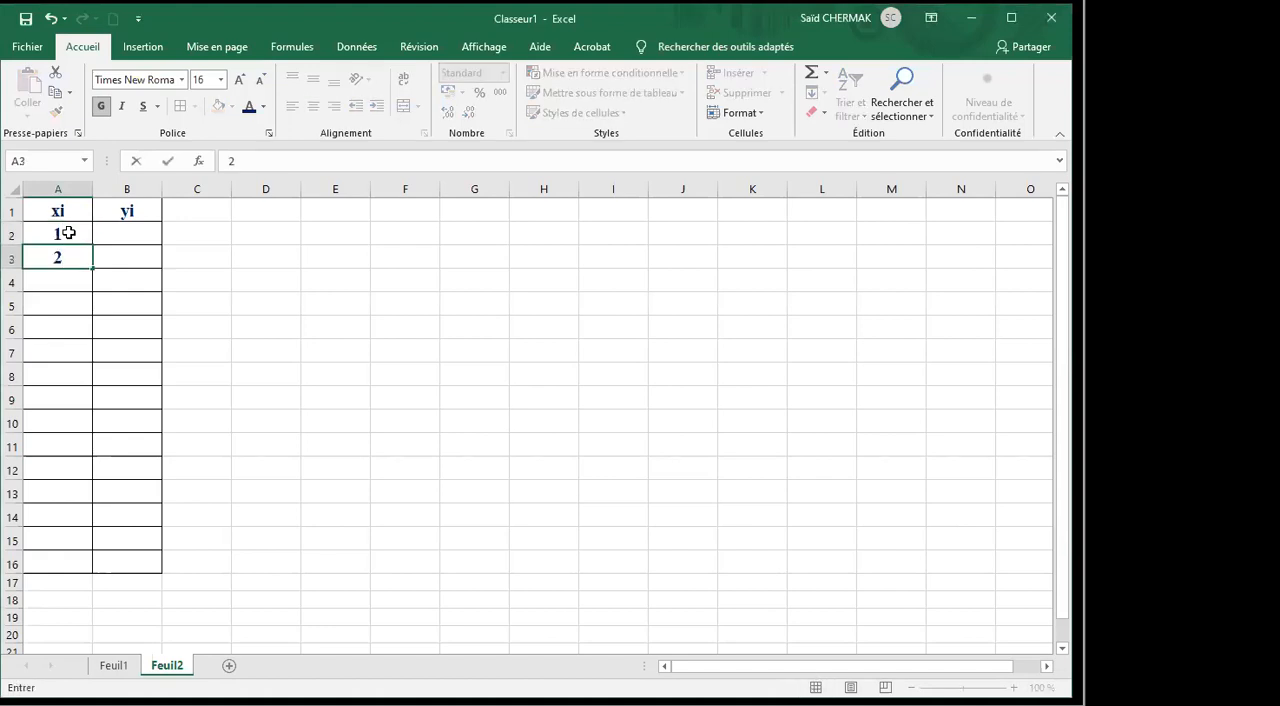
click(246, 329)
click(63, 235)
drag(63, 235, 63, 257)
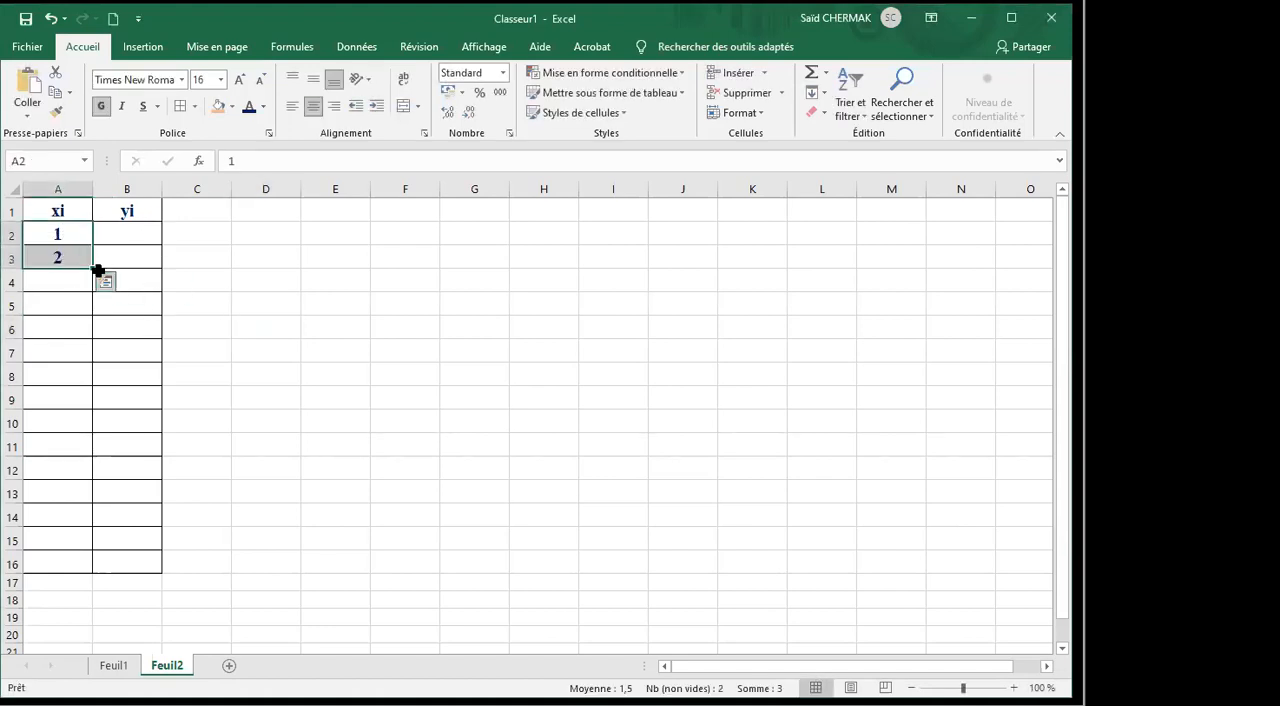
drag(92, 266, 84, 368)
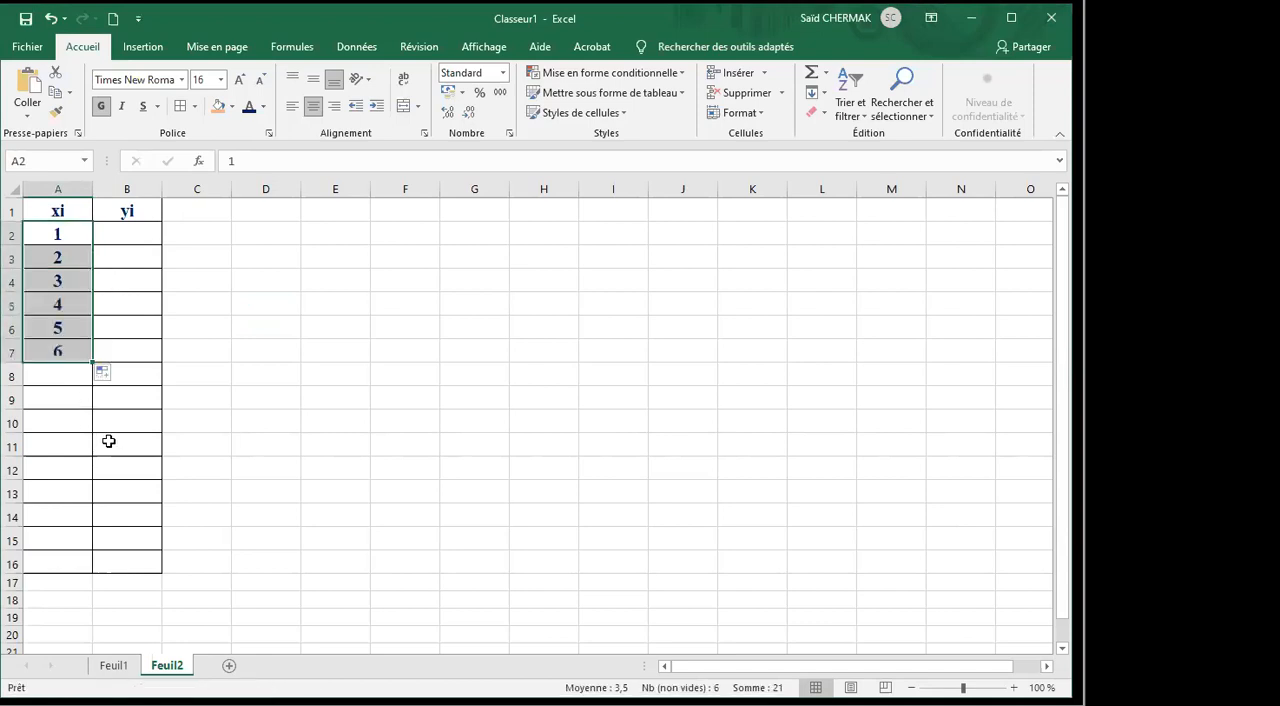
Enter the yi values 56, 44, 42, 52, 50 and 56 in cells B2 to B7.
click(141, 234)
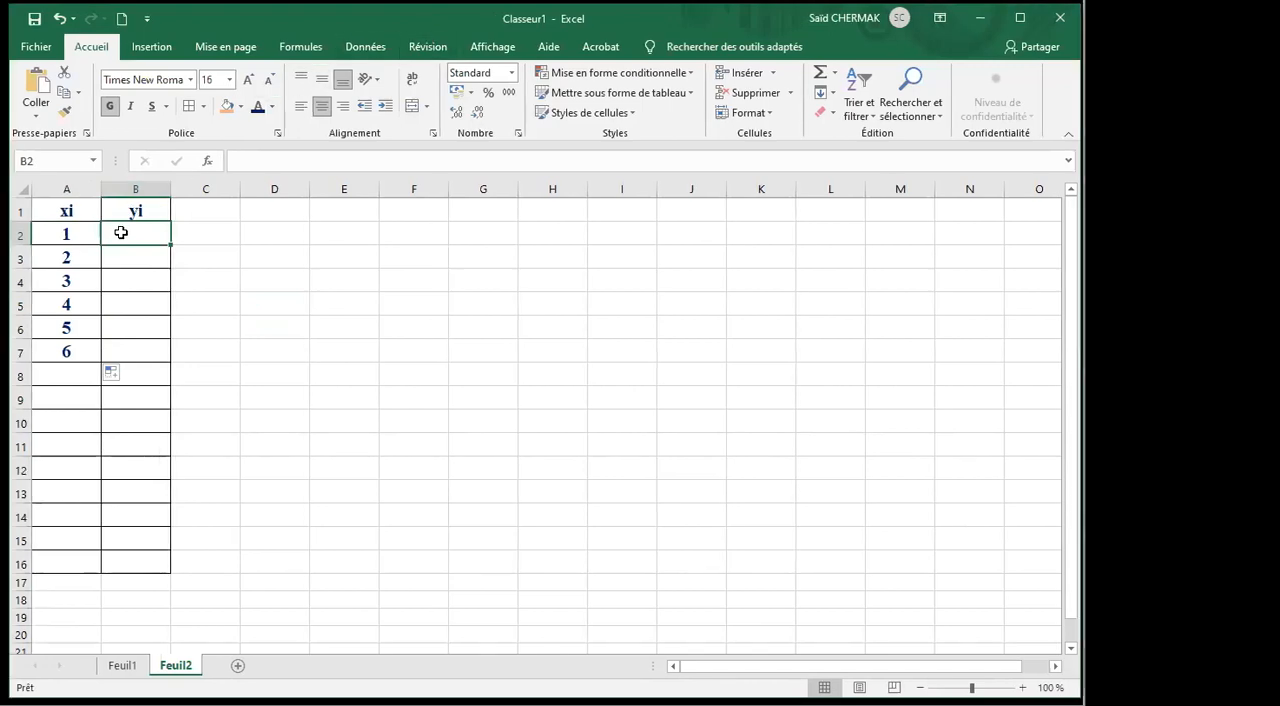
text(256)
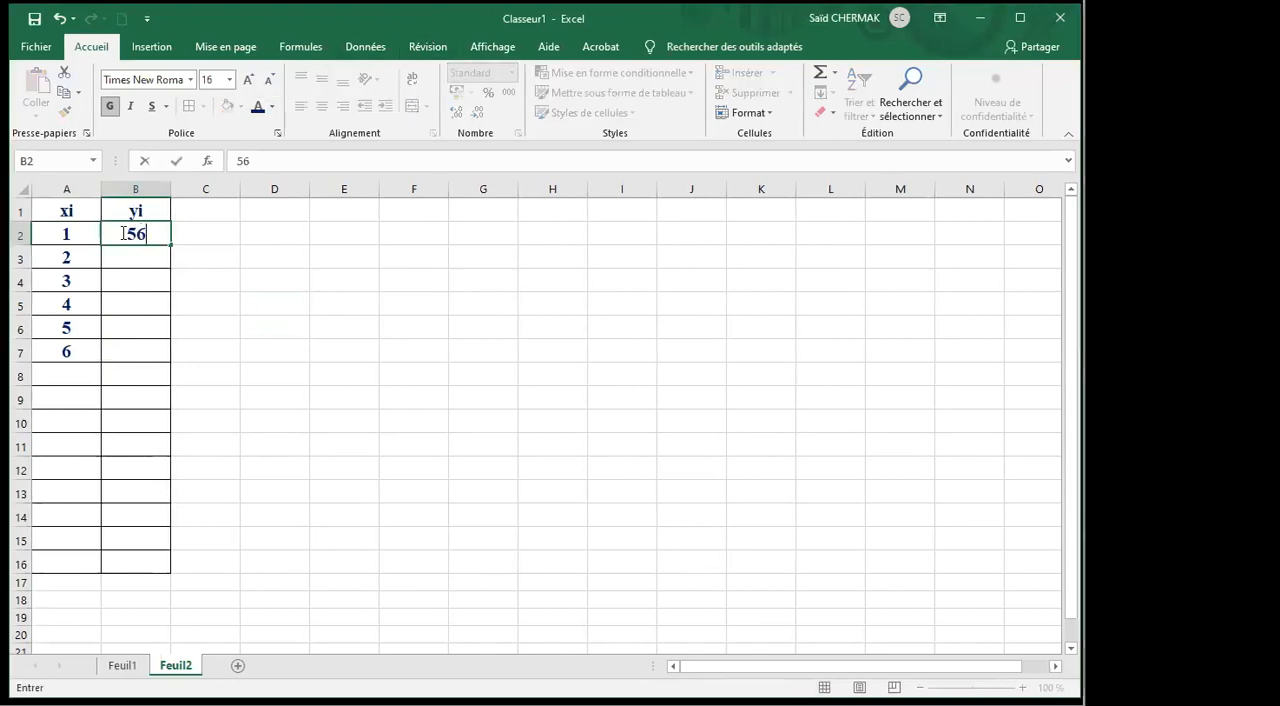
key(Return)
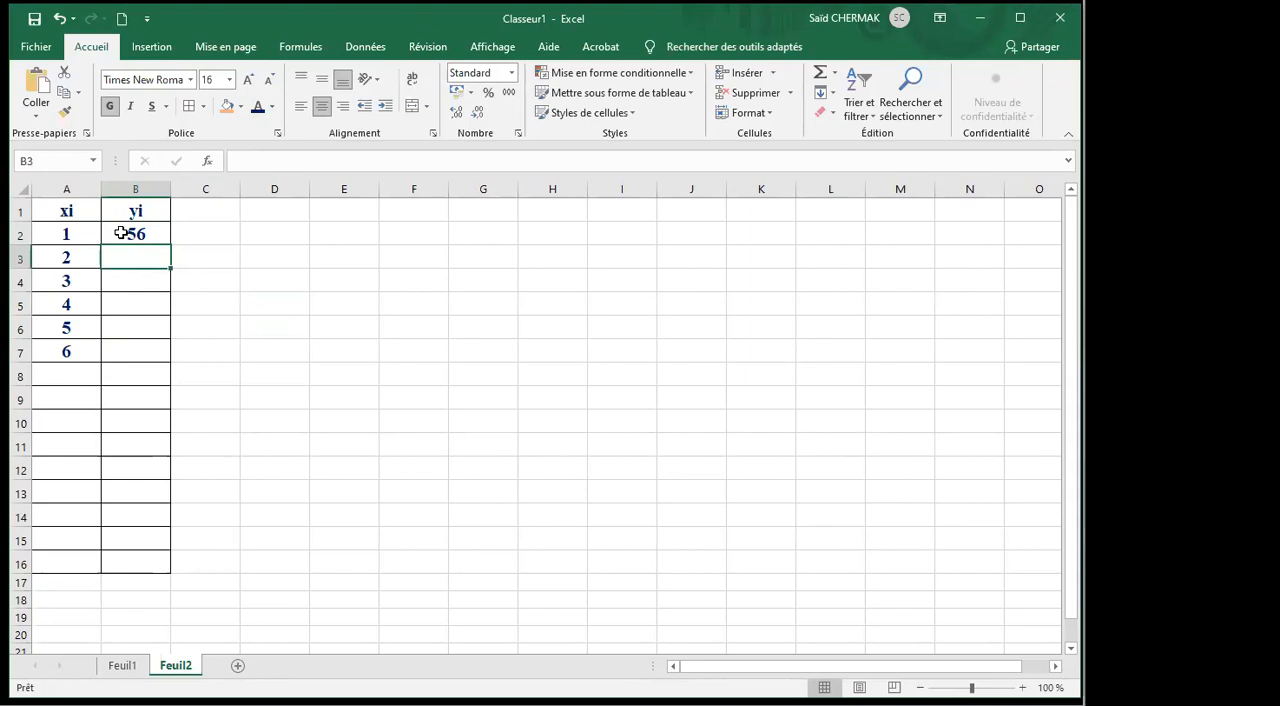
text(44)
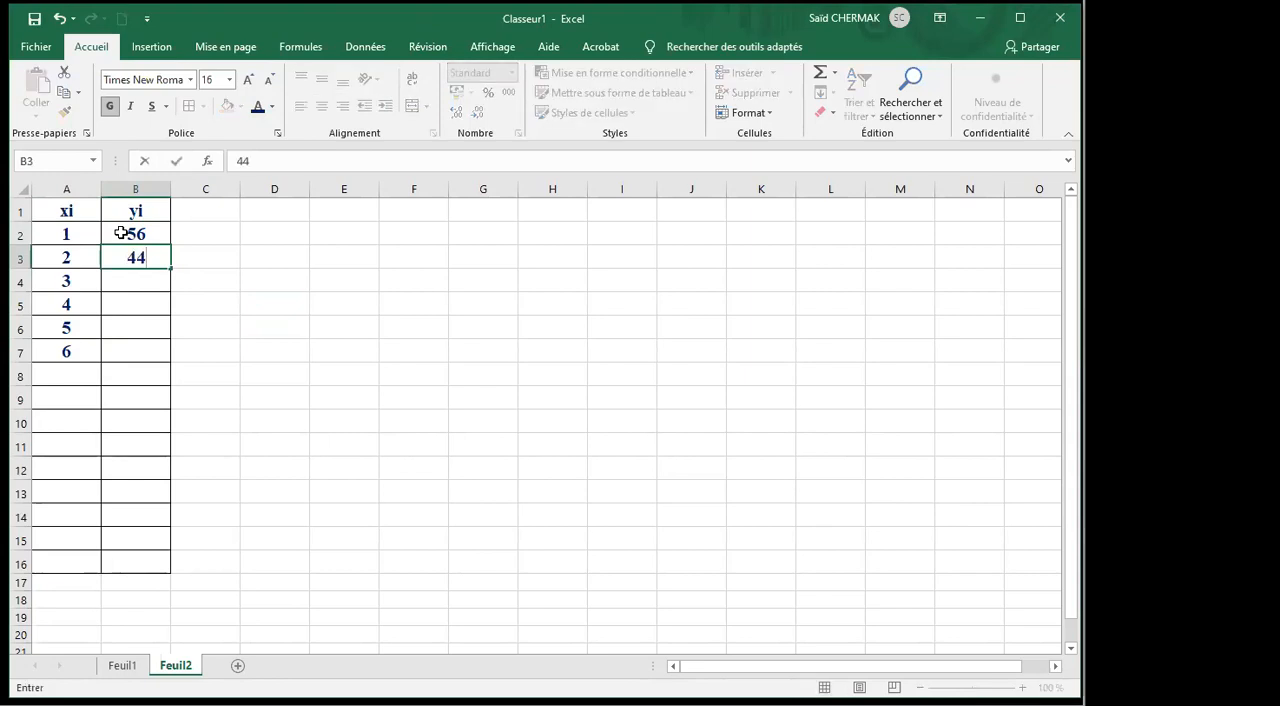
key(Return)
text(41)
key(BackSpace)
text(2)
key(Return)
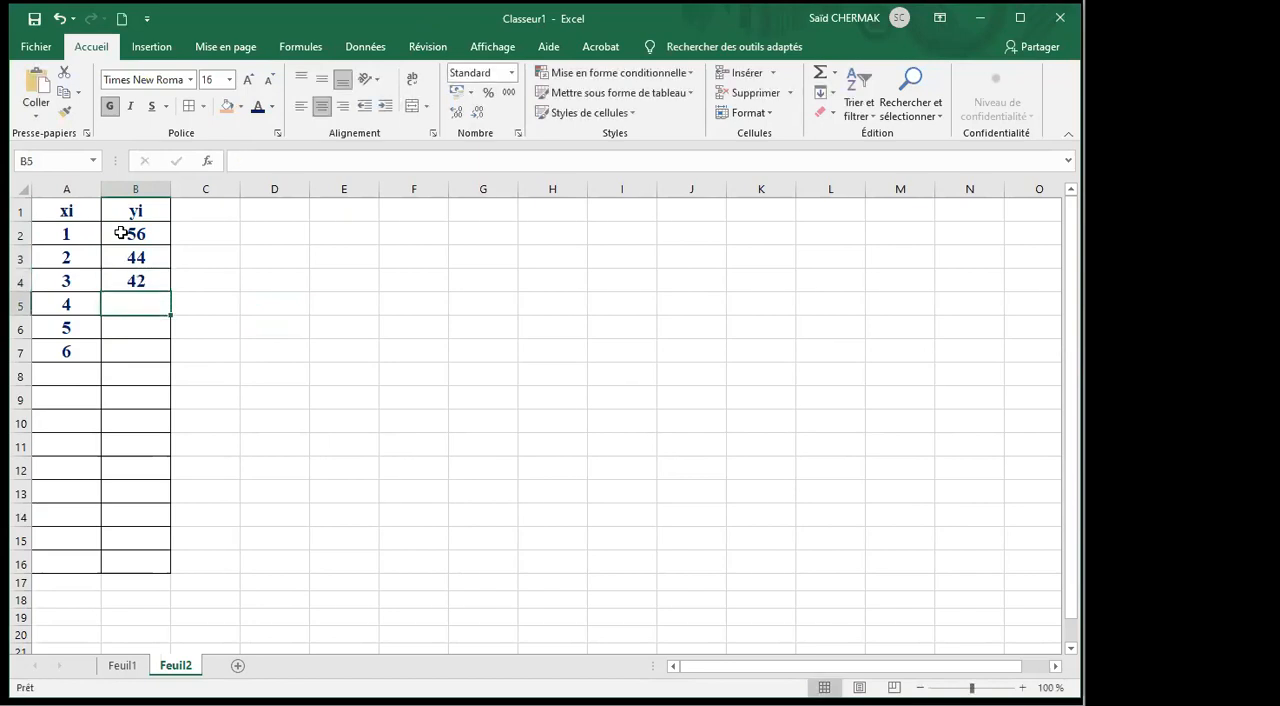
text(52)
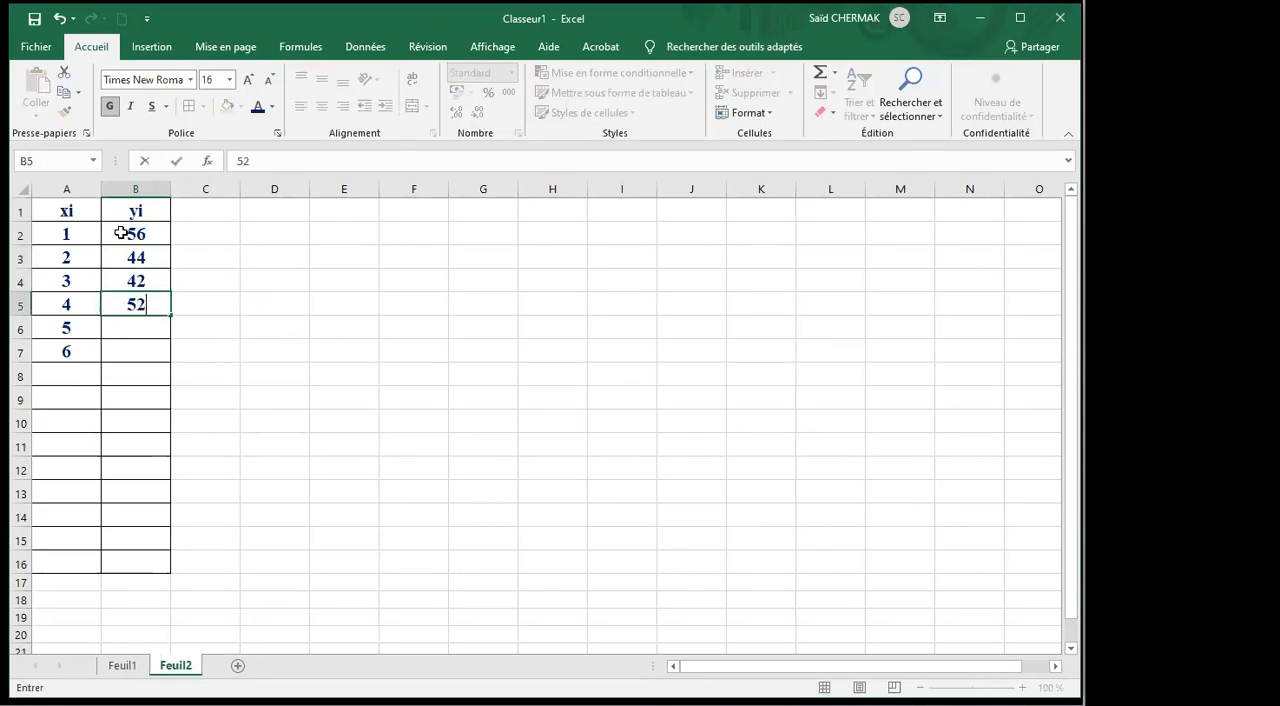
key(Return)
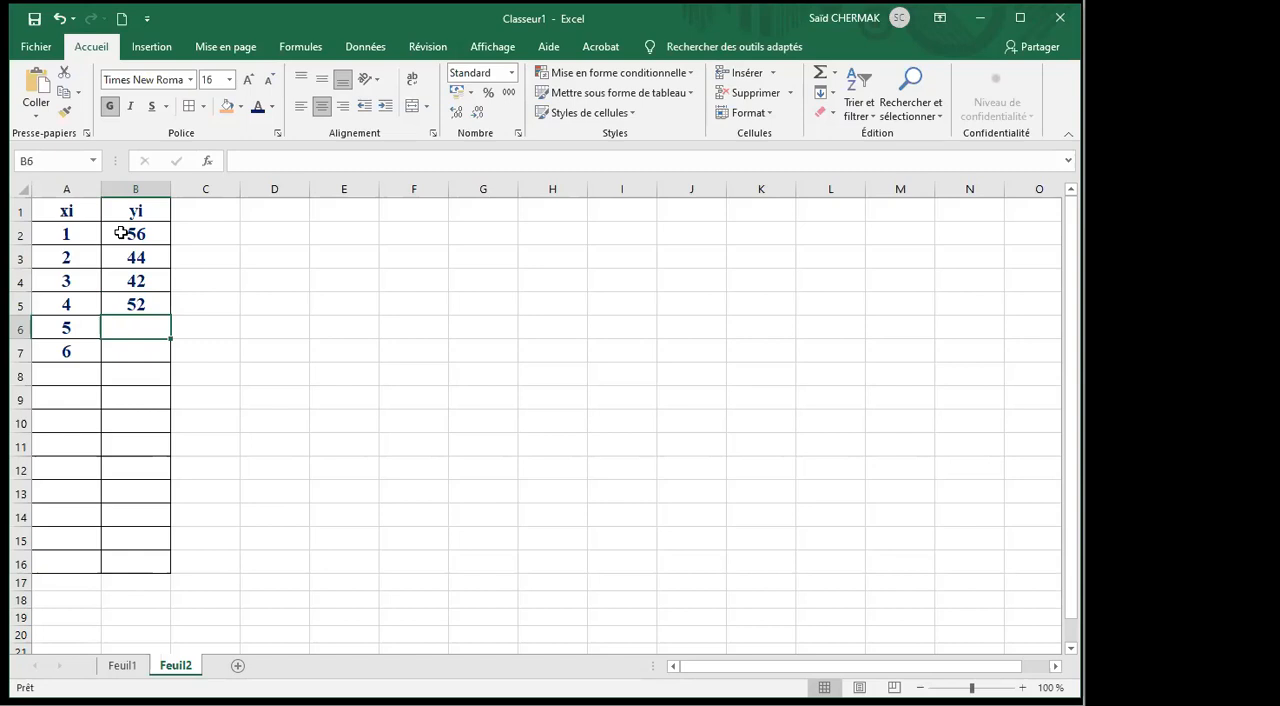
text(50)
key(Return)
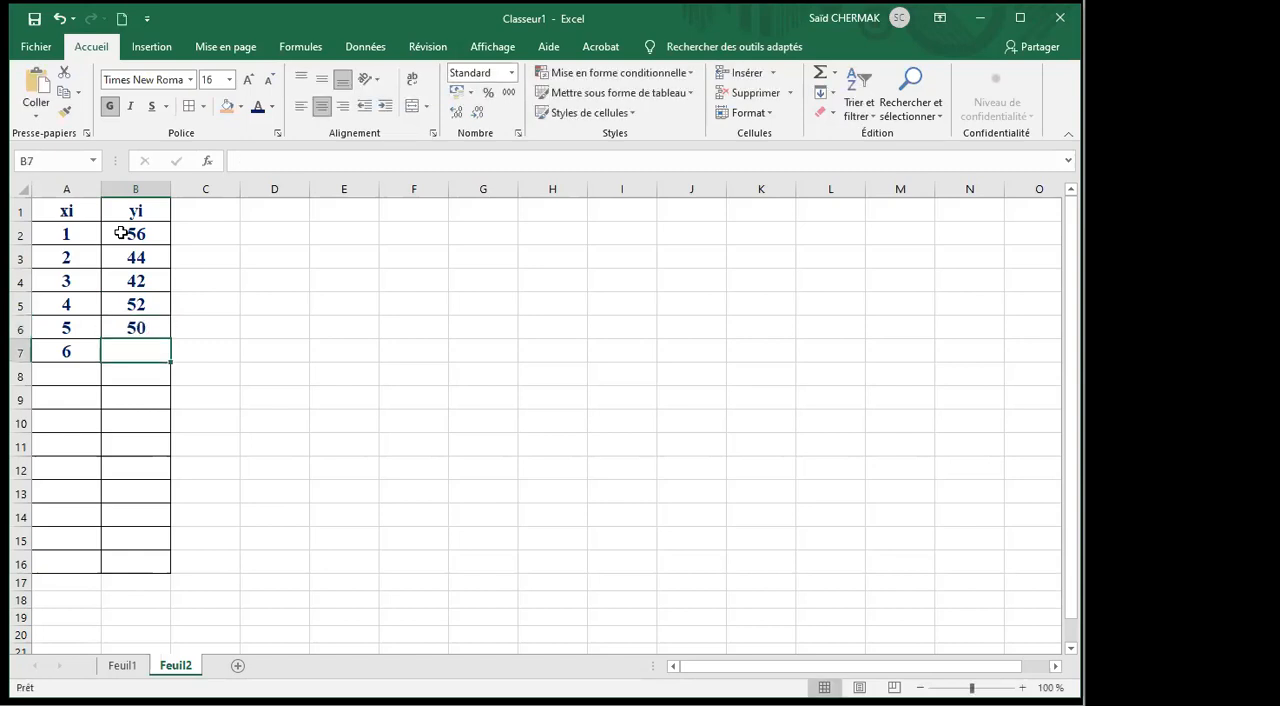
text(56)
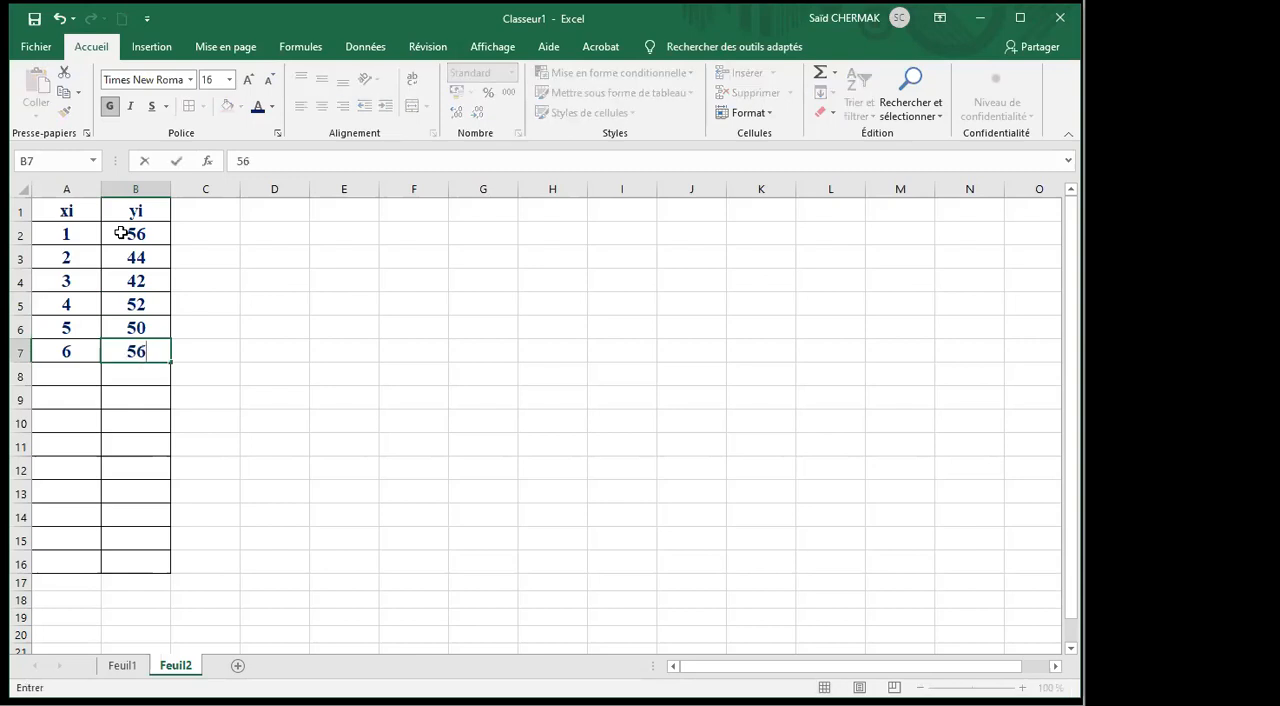
key(Return)
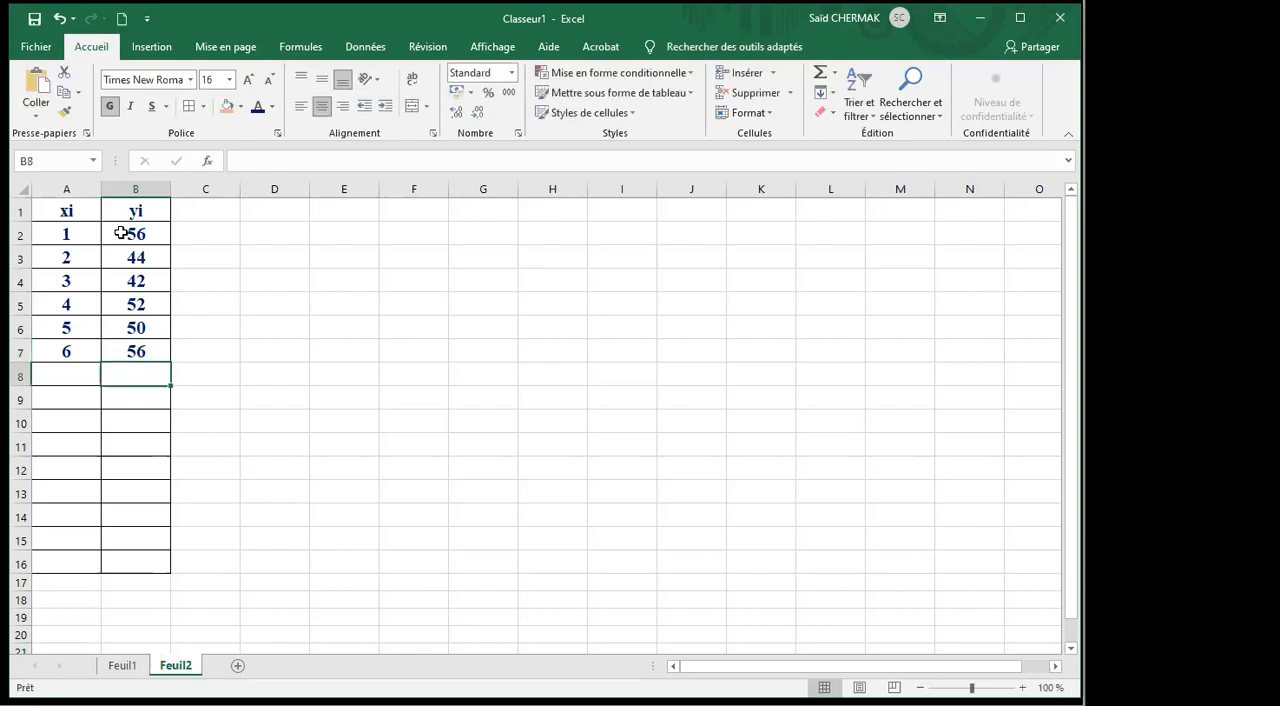
click(428, 448)
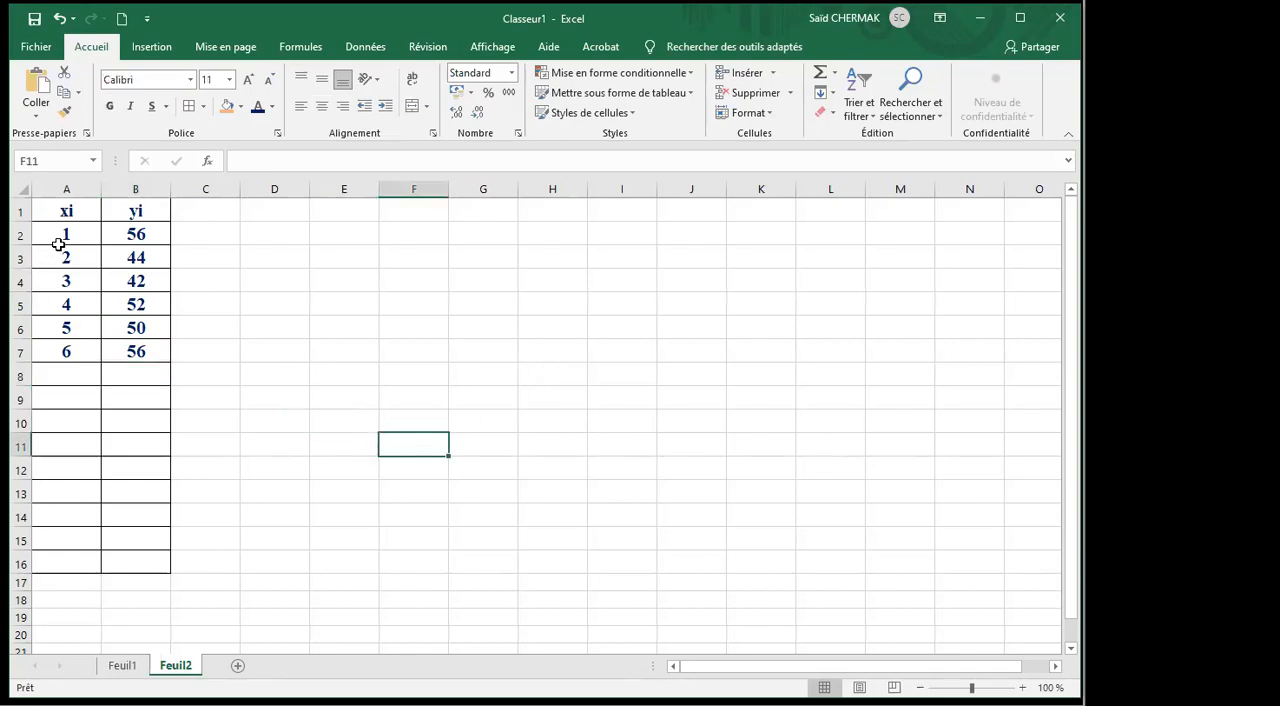
Insert a markers-only scatter chart of A1:B7 and move it up to row 1, beside the data table.
drag(66, 208, 131, 352)
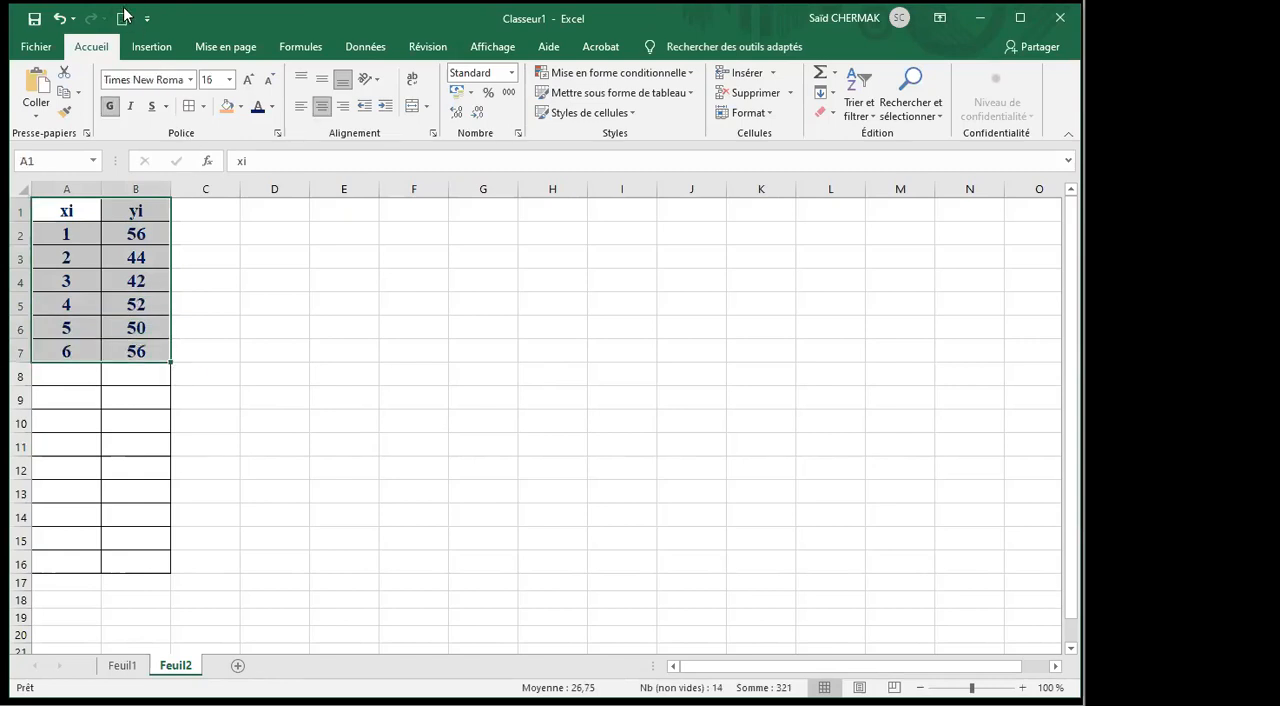
click(152, 50)
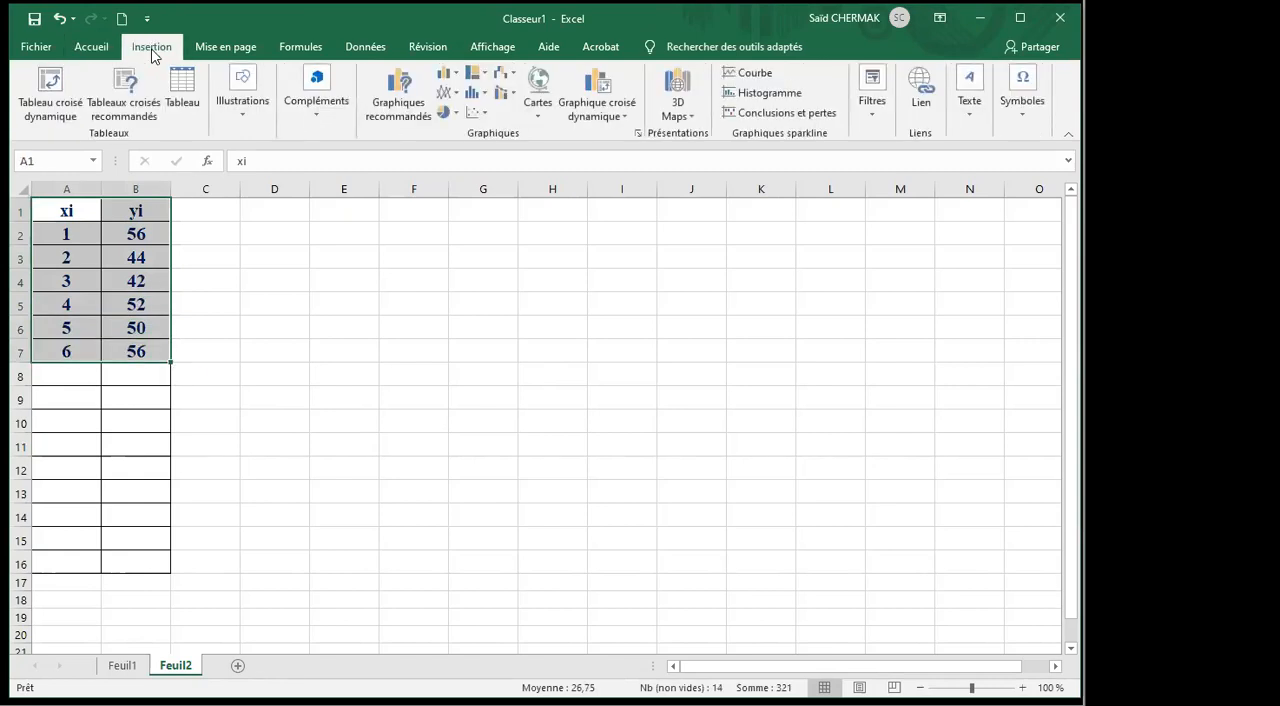
click(480, 112)
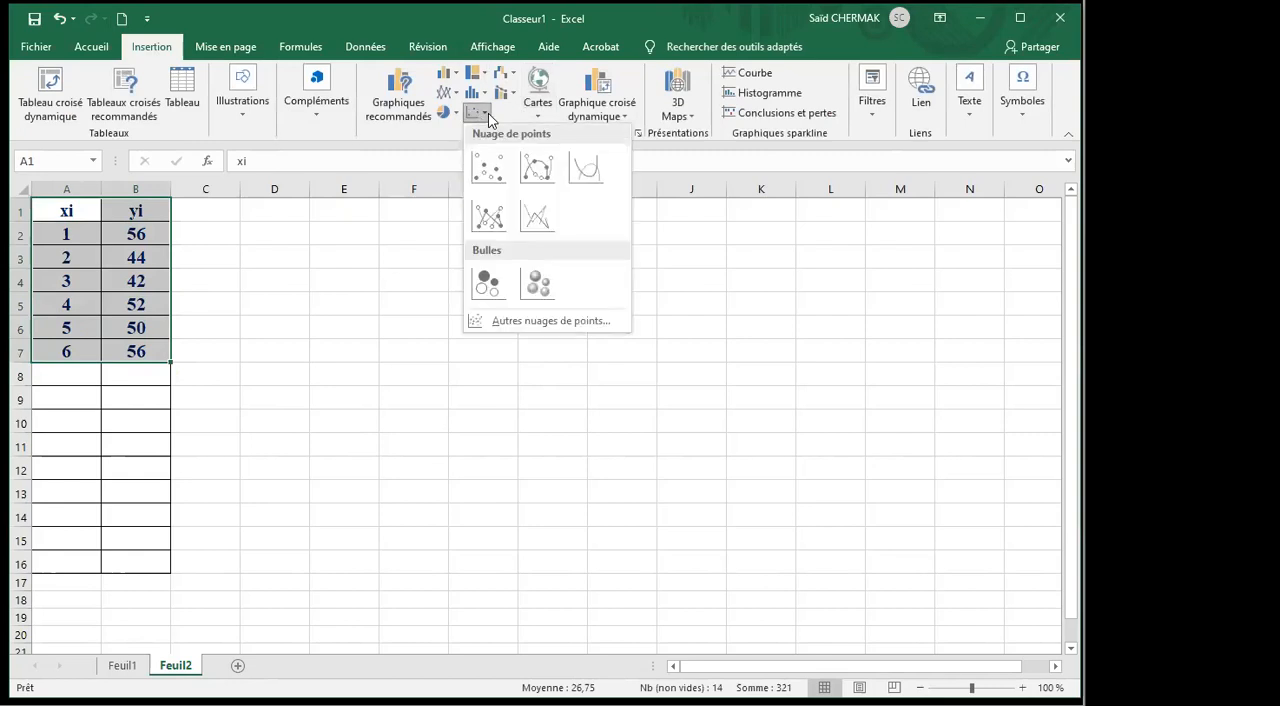
click(488, 168)
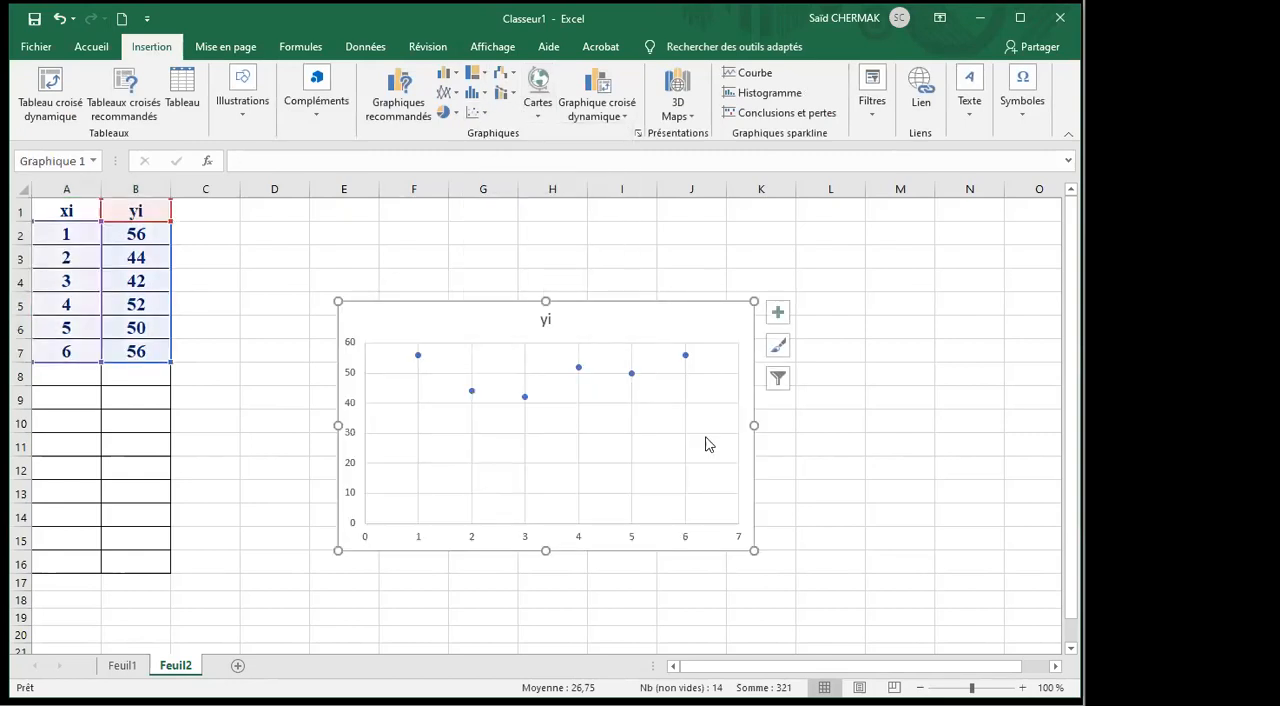
drag(716, 533, 707, 427)
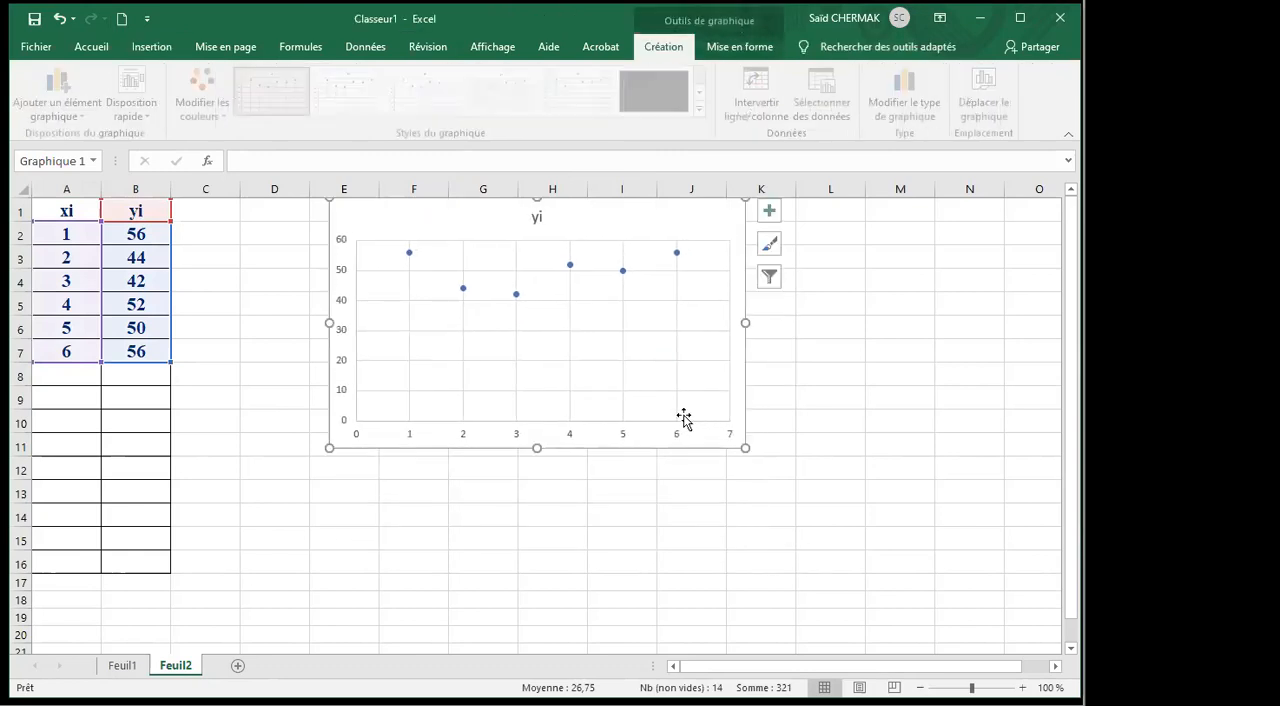
Add a linear trendline to the yi series, display its equation on the chart and move the equation label below the line.
click(570, 266)
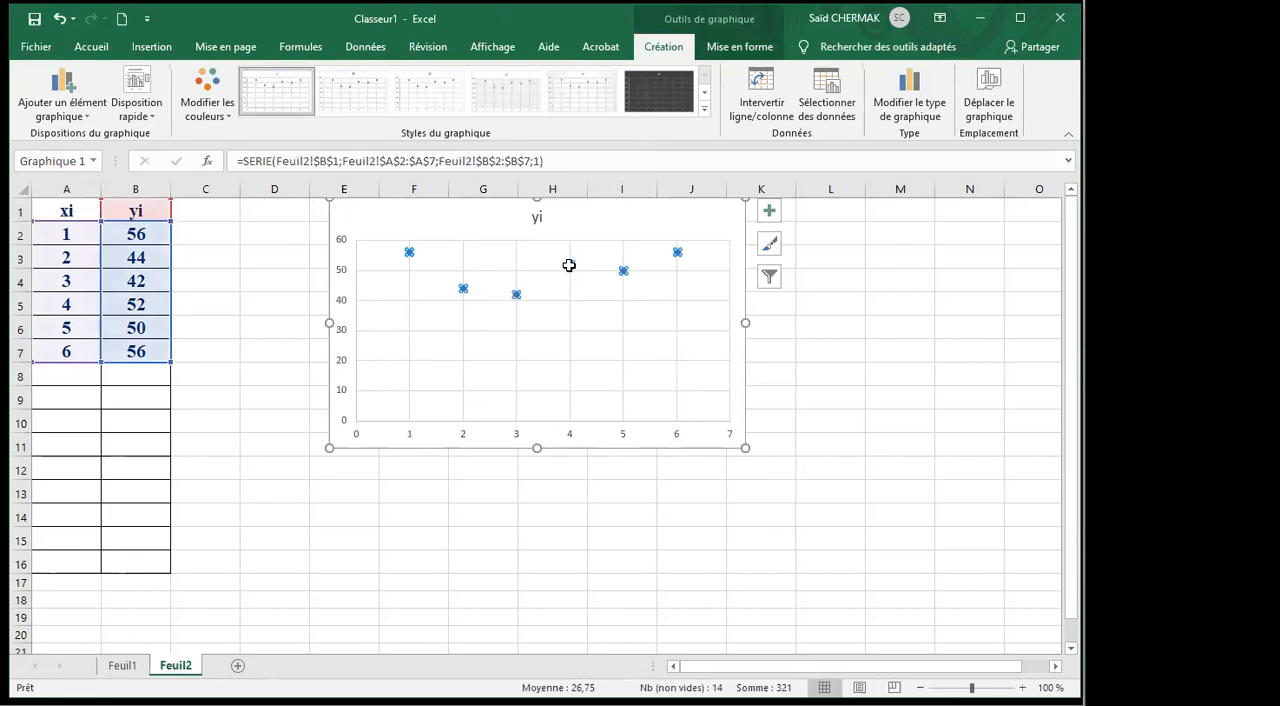
right_click(570, 266)
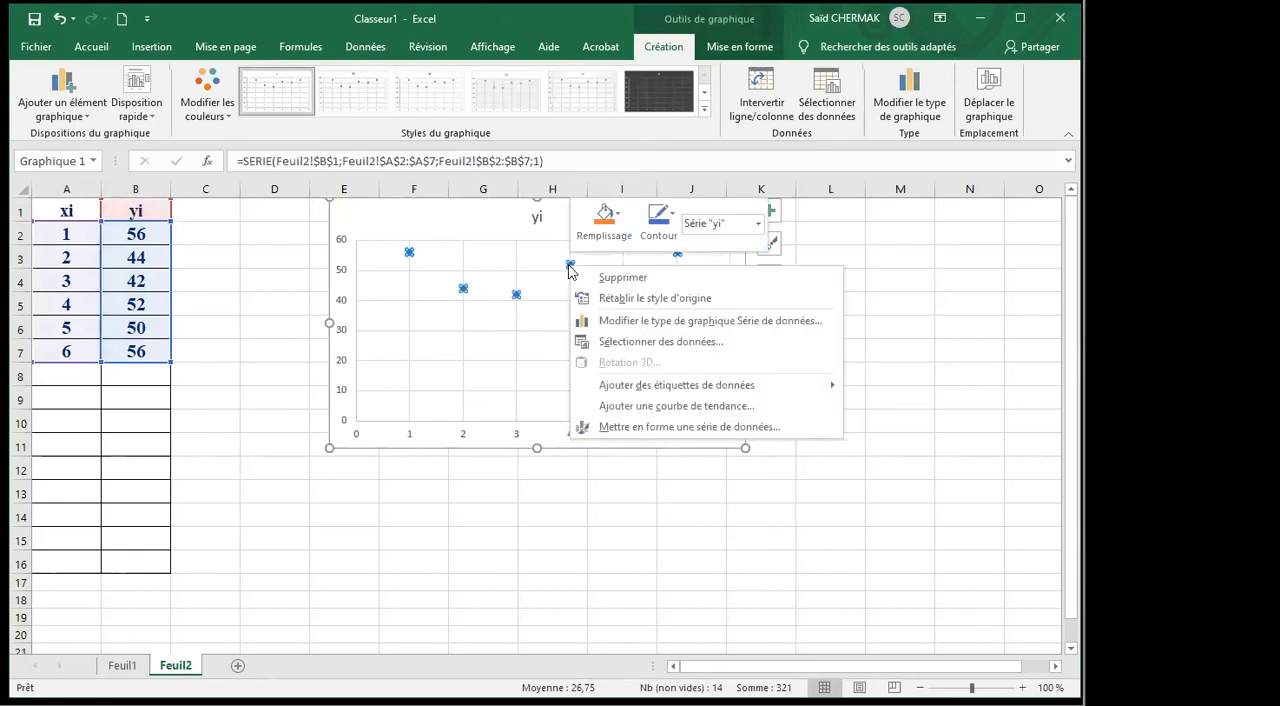
click(659, 409)
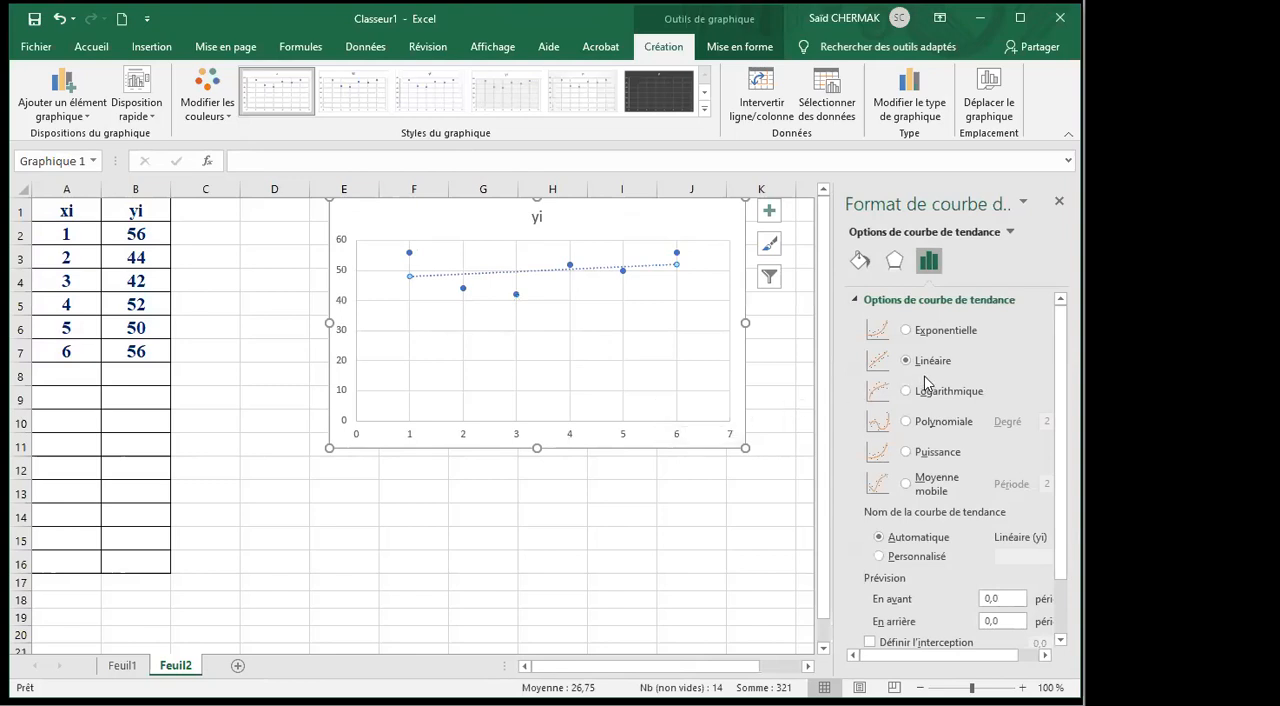
scroll(916, 450, down, 2)
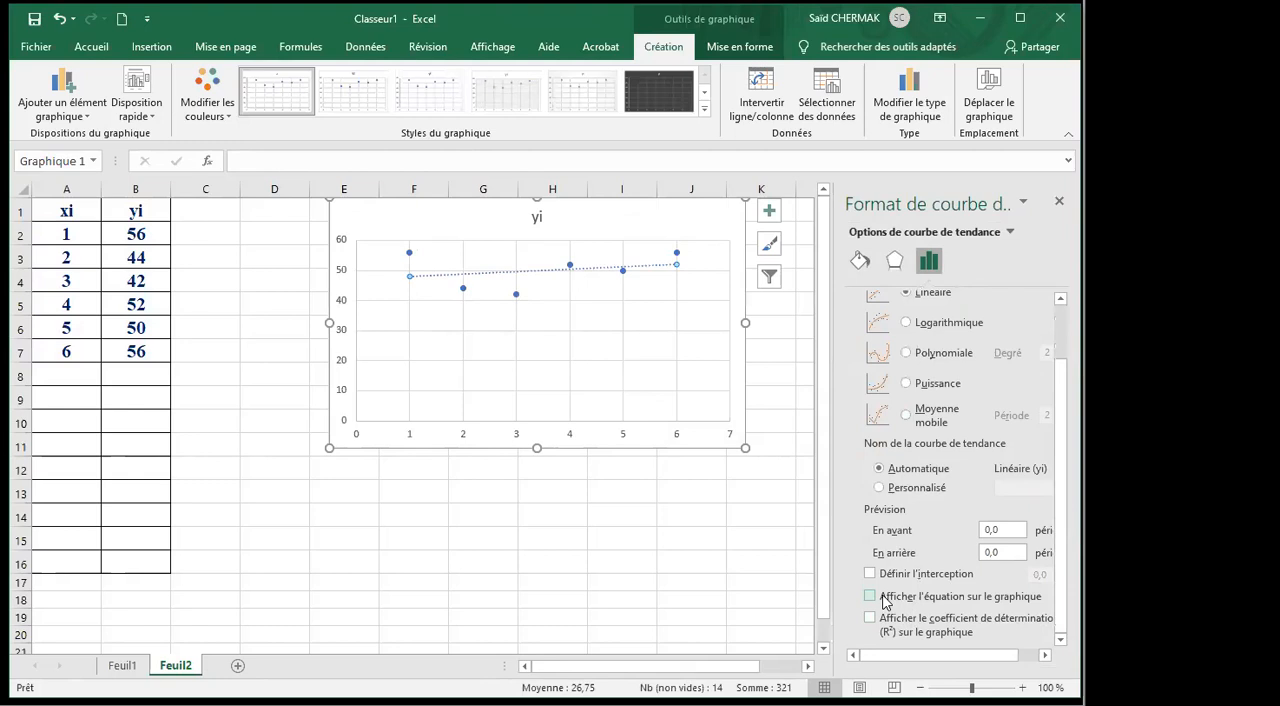
click(870, 597)
drag(651, 268, 611, 314)
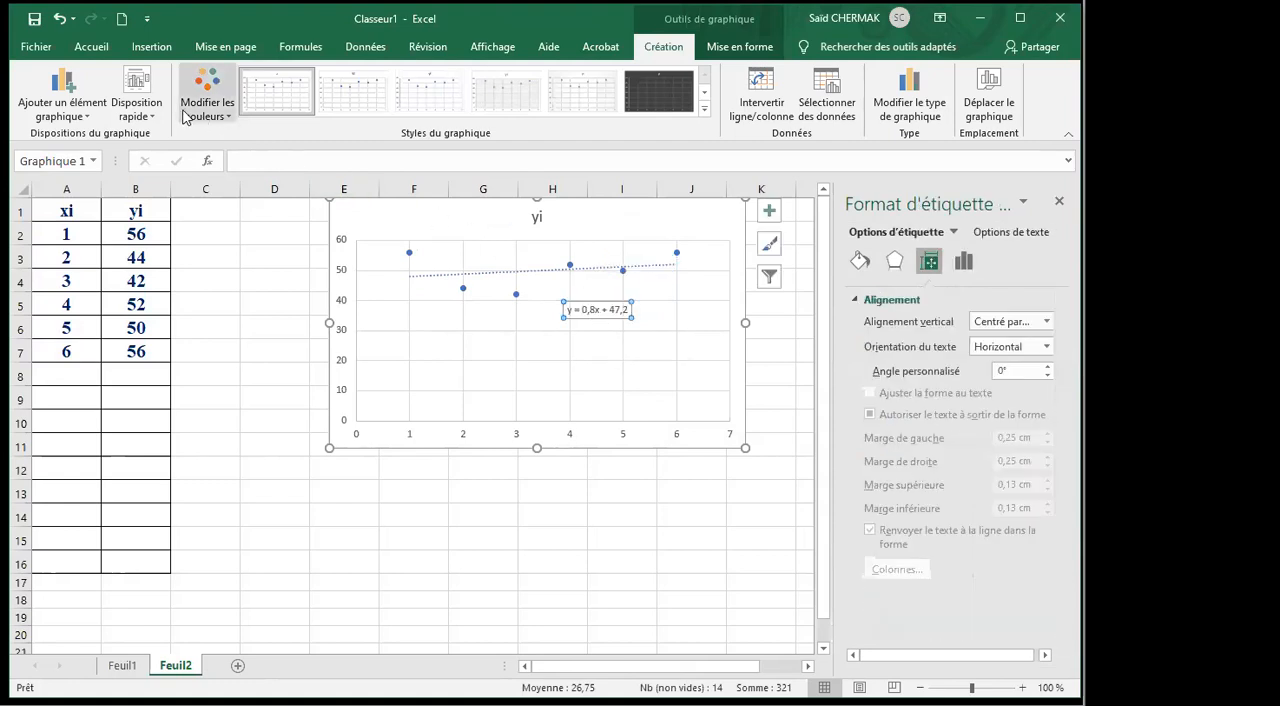
Format the trendline equation label in bold at size 16 with a light gold fill.
click(92, 47)
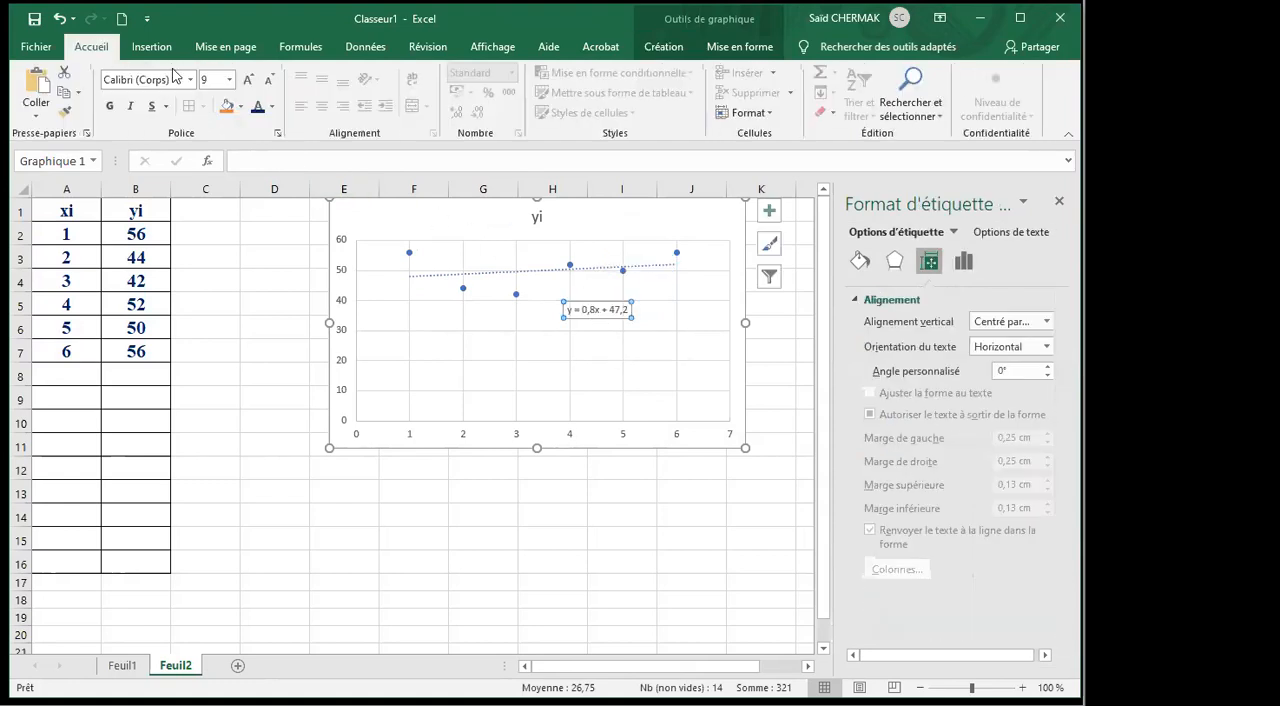
click(229, 79)
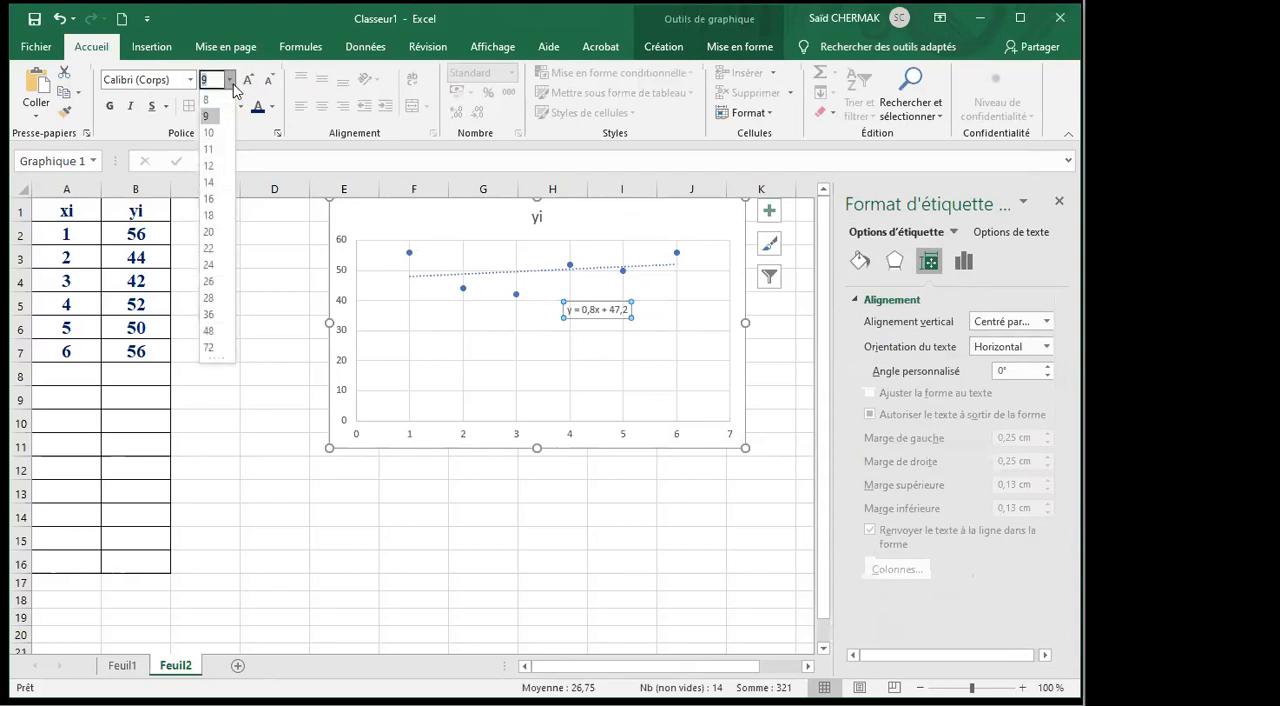
click(209, 198)
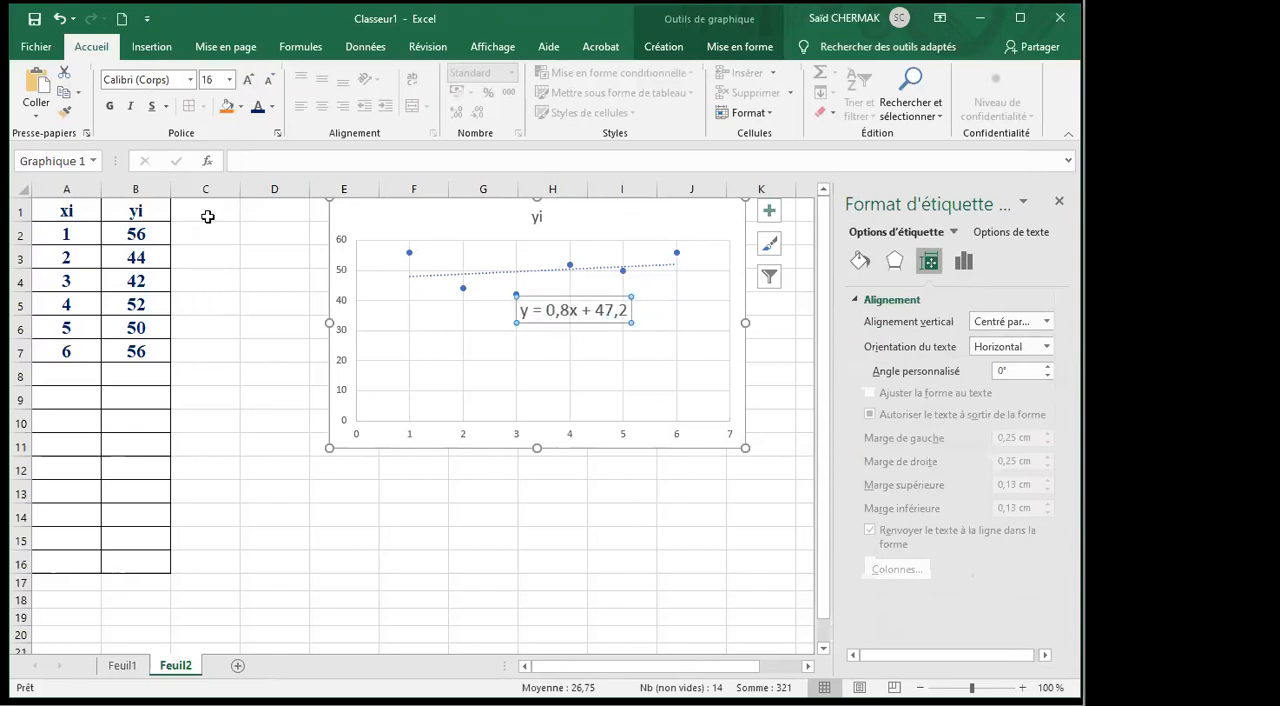
click(110, 106)
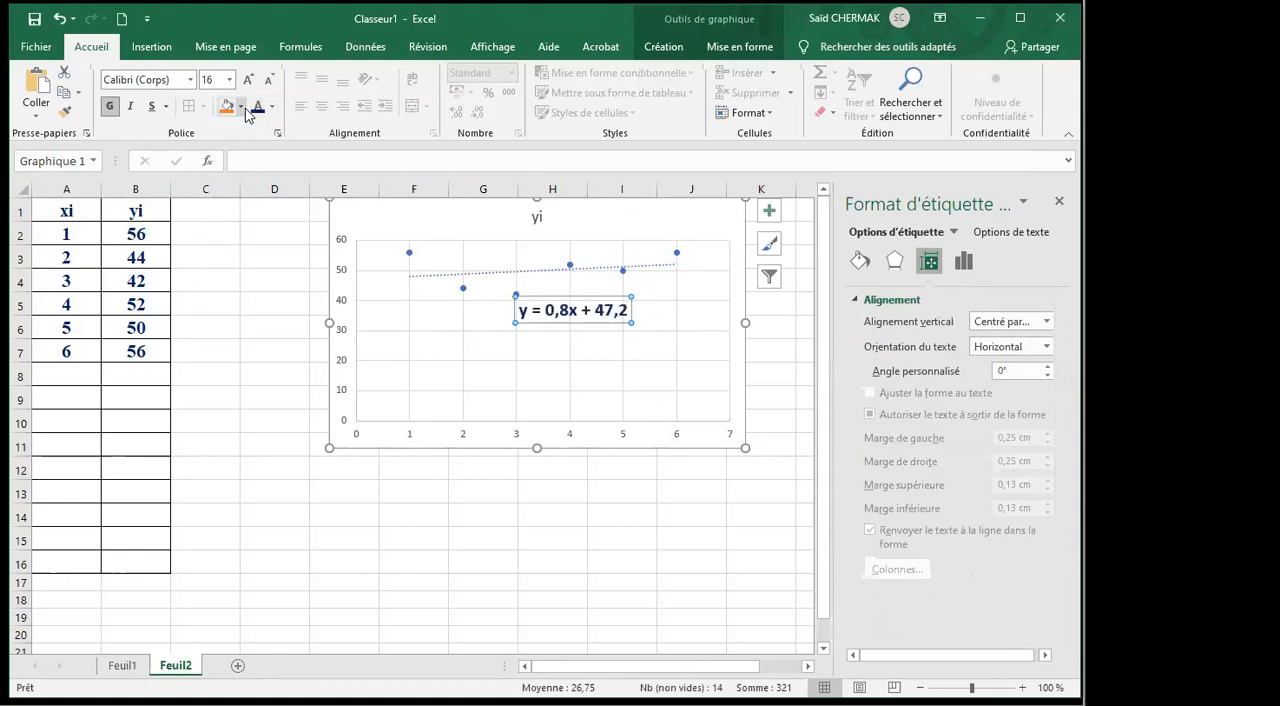
click(230, 112)
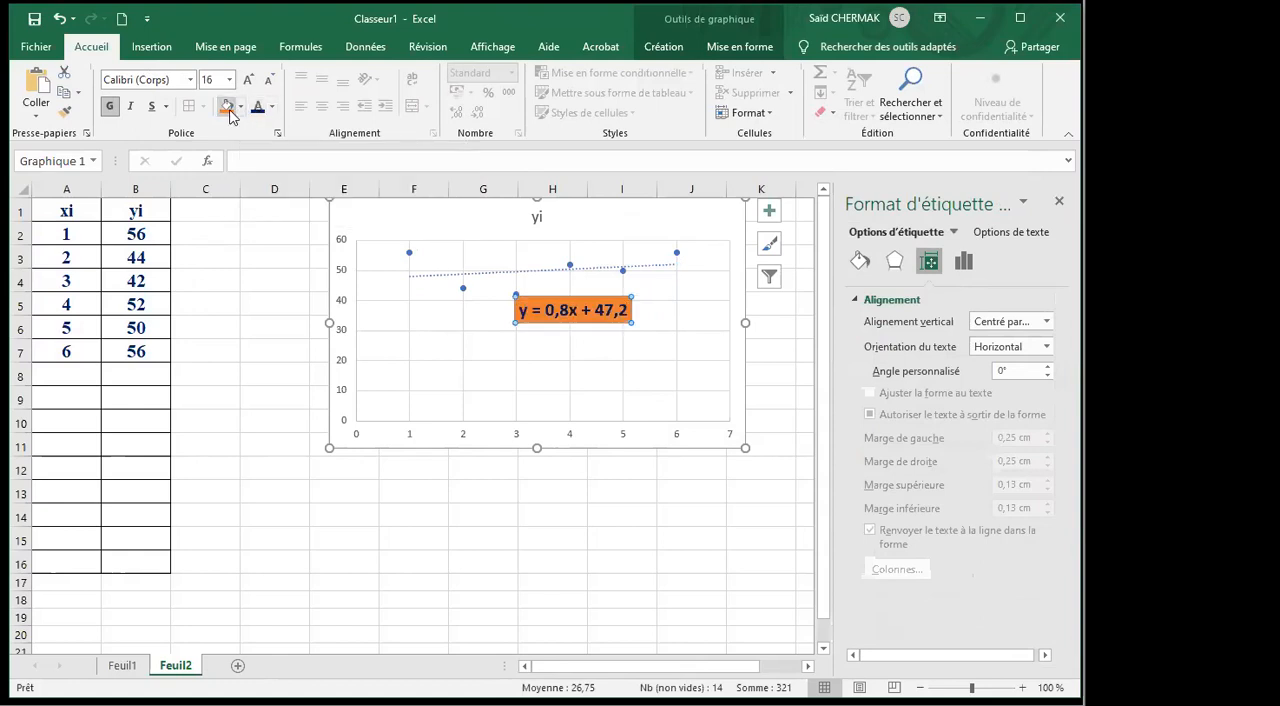
click(241, 107)
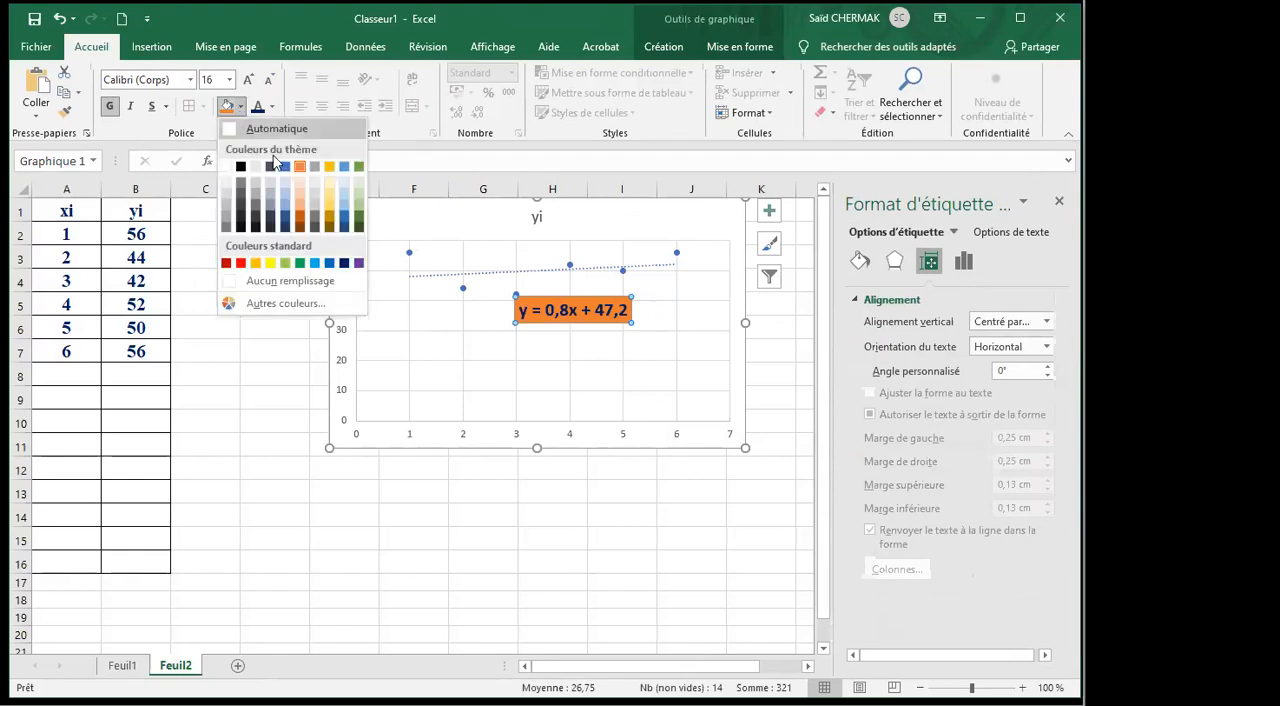
click(327, 187)
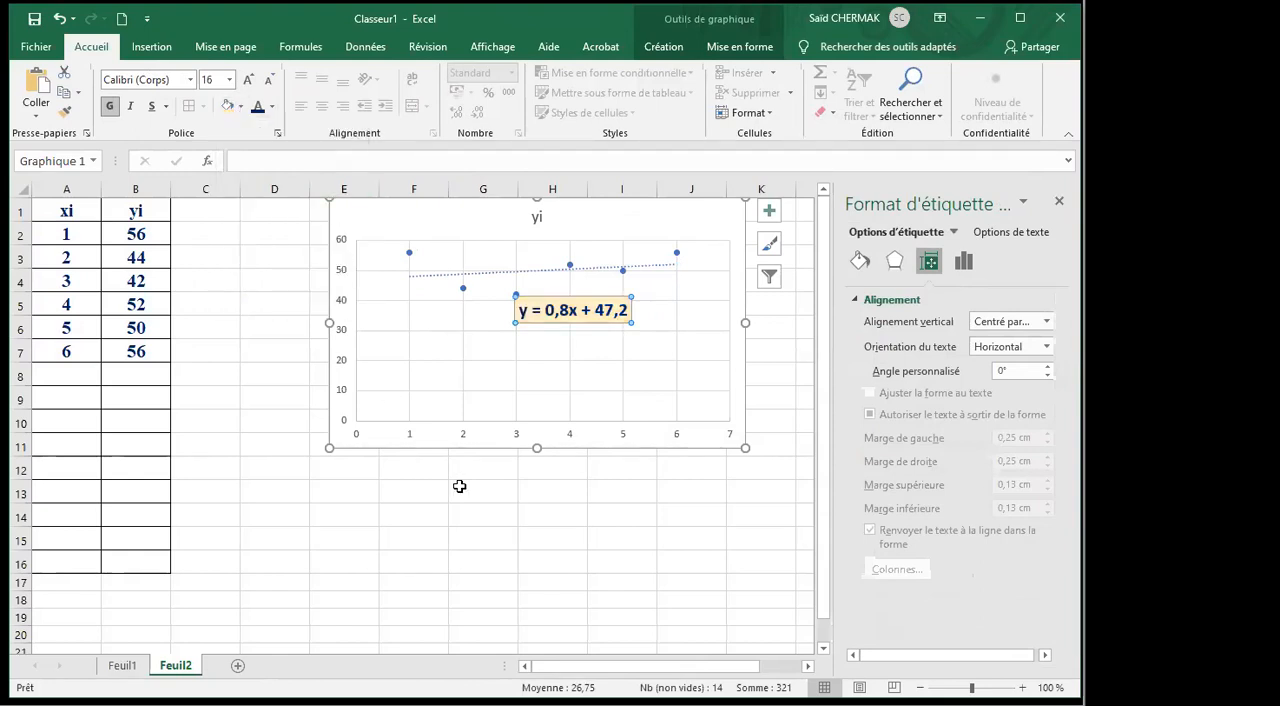
click(511, 492)
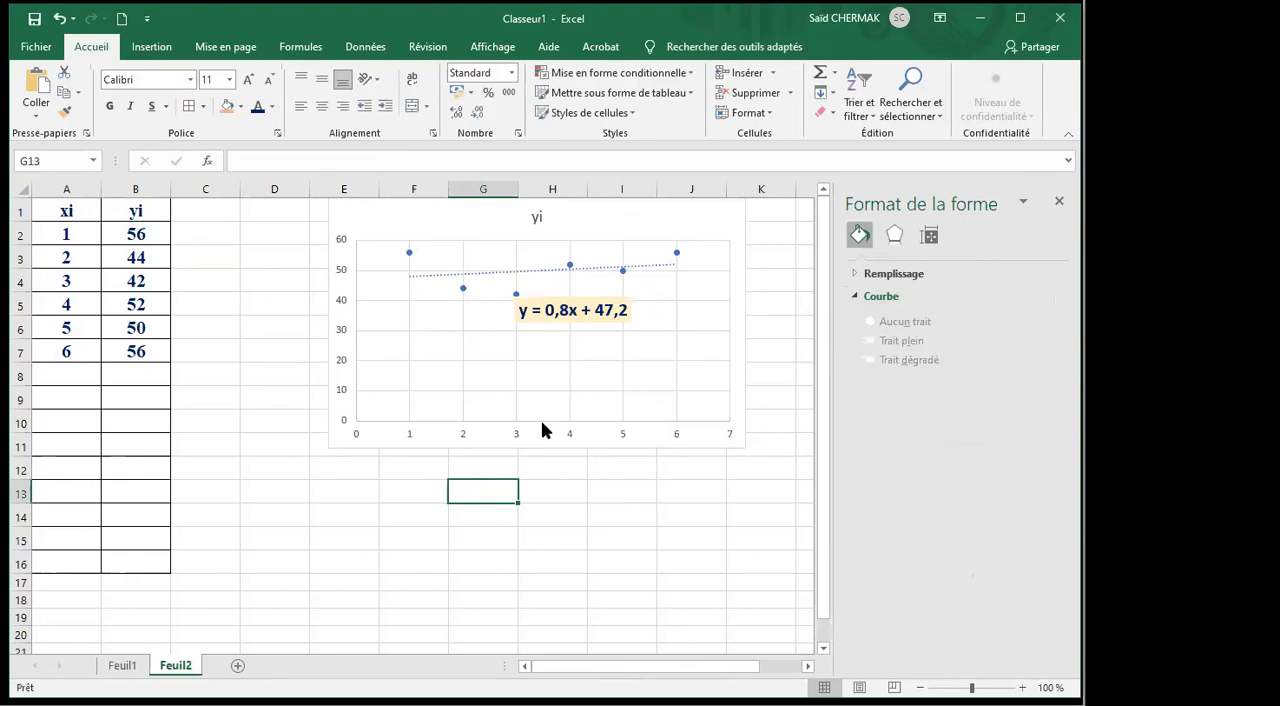
Enter the coefficient labels a in A9 and b in A10.
click(76, 377)
click(76, 402)
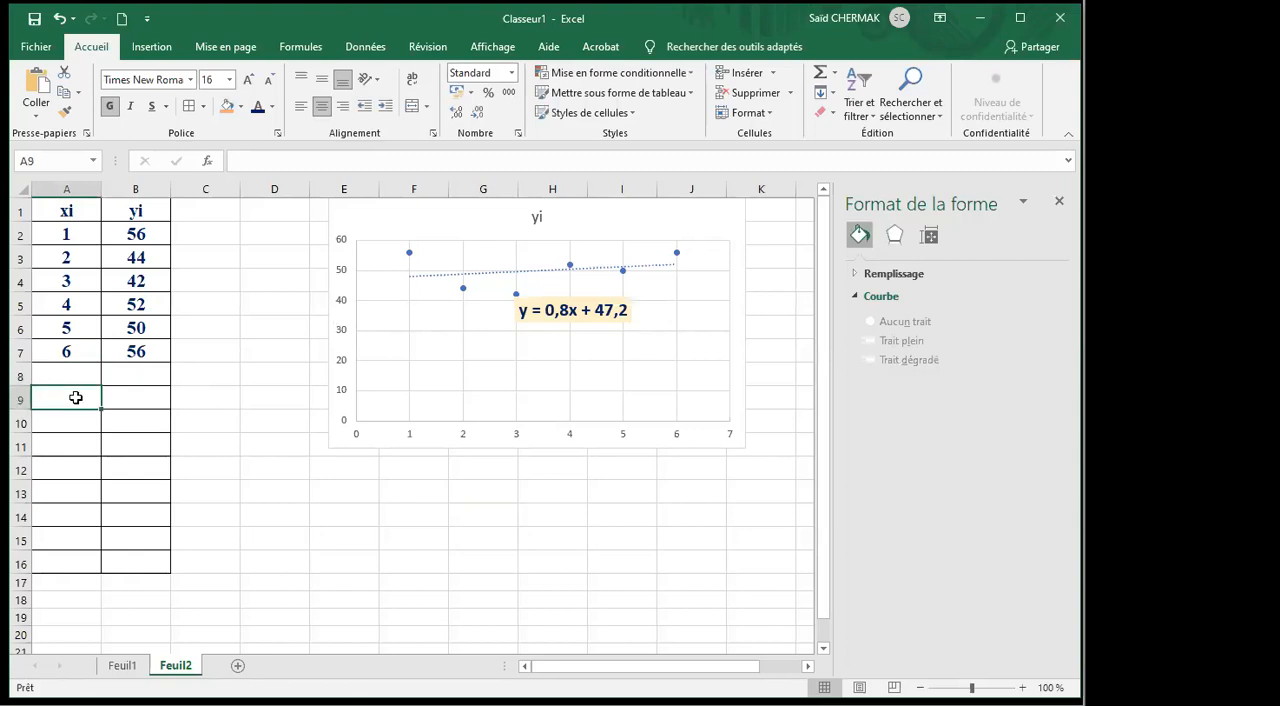
text(a)
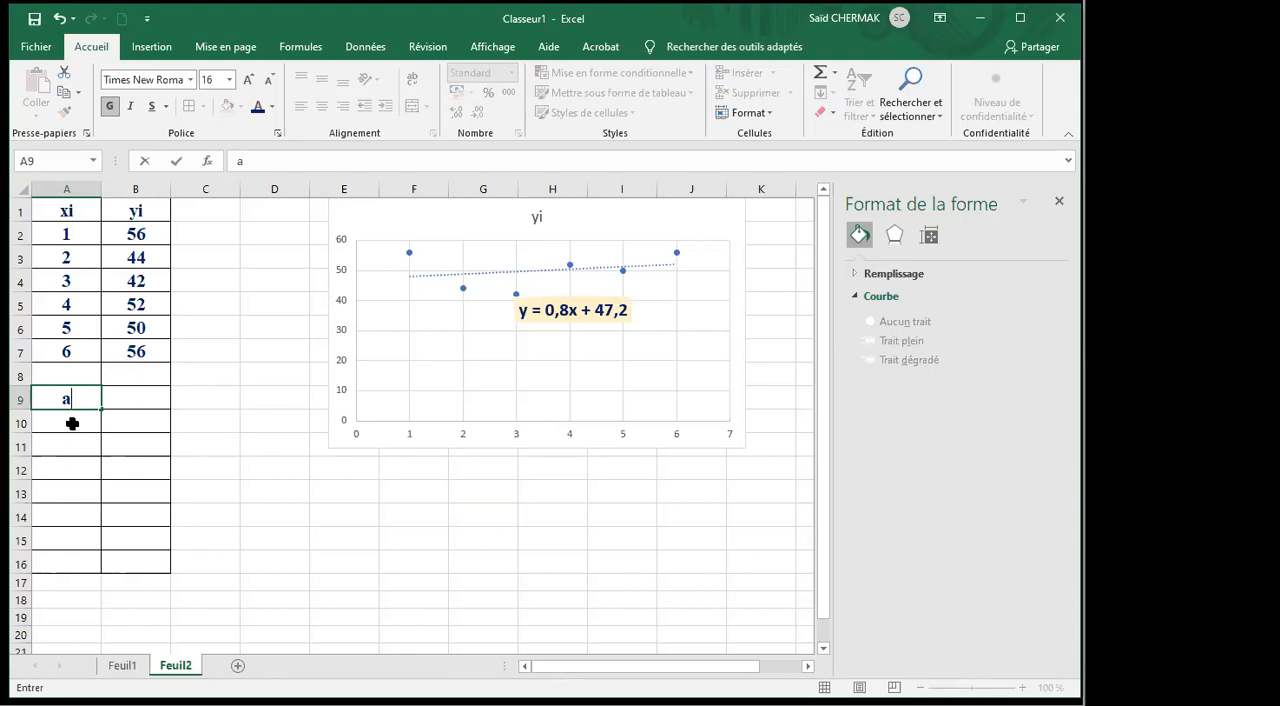
click(72, 423)
text(b)
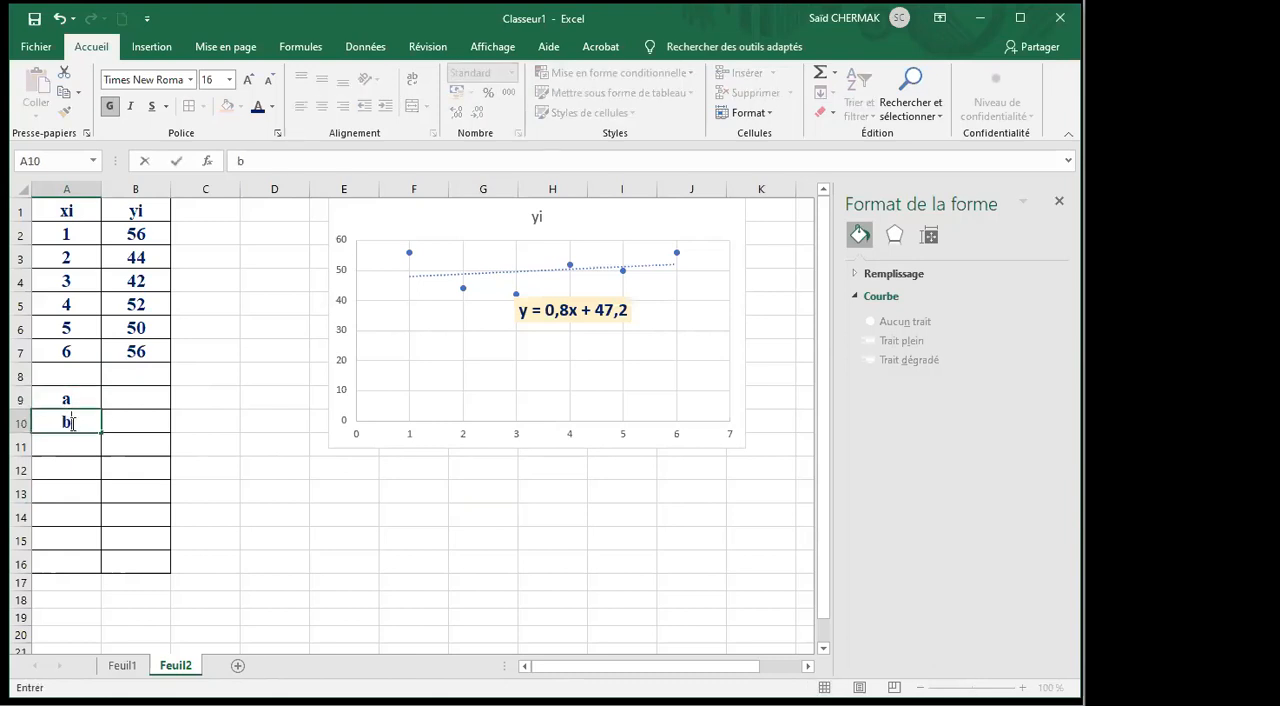
Insert the PENTE statistical function in B9 for coefficient a.
click(131, 388)
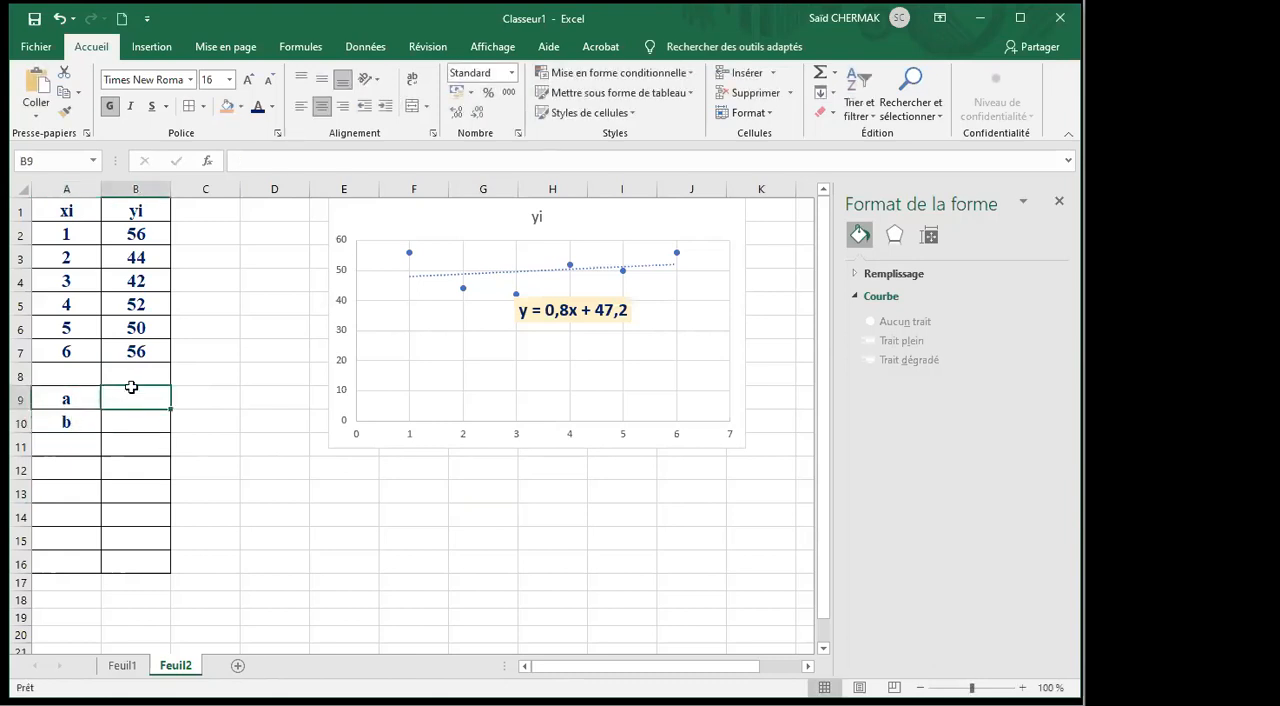
click(208, 158)
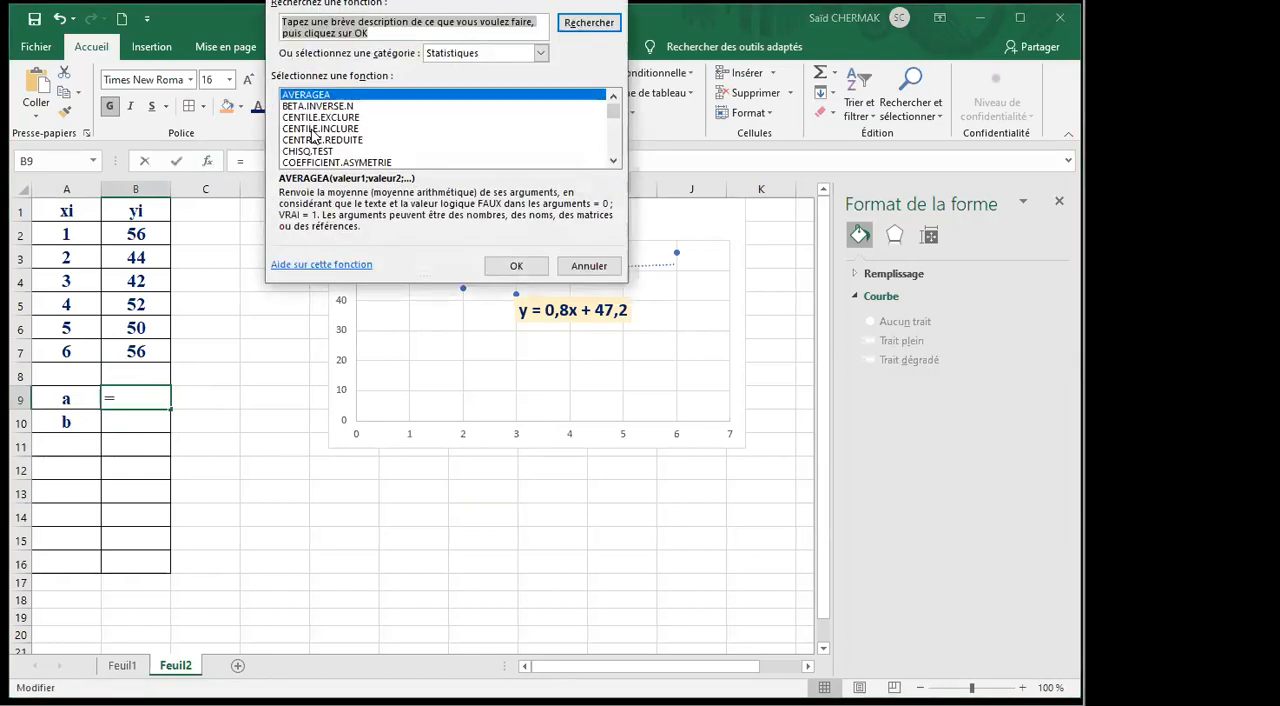
click(443, 128)
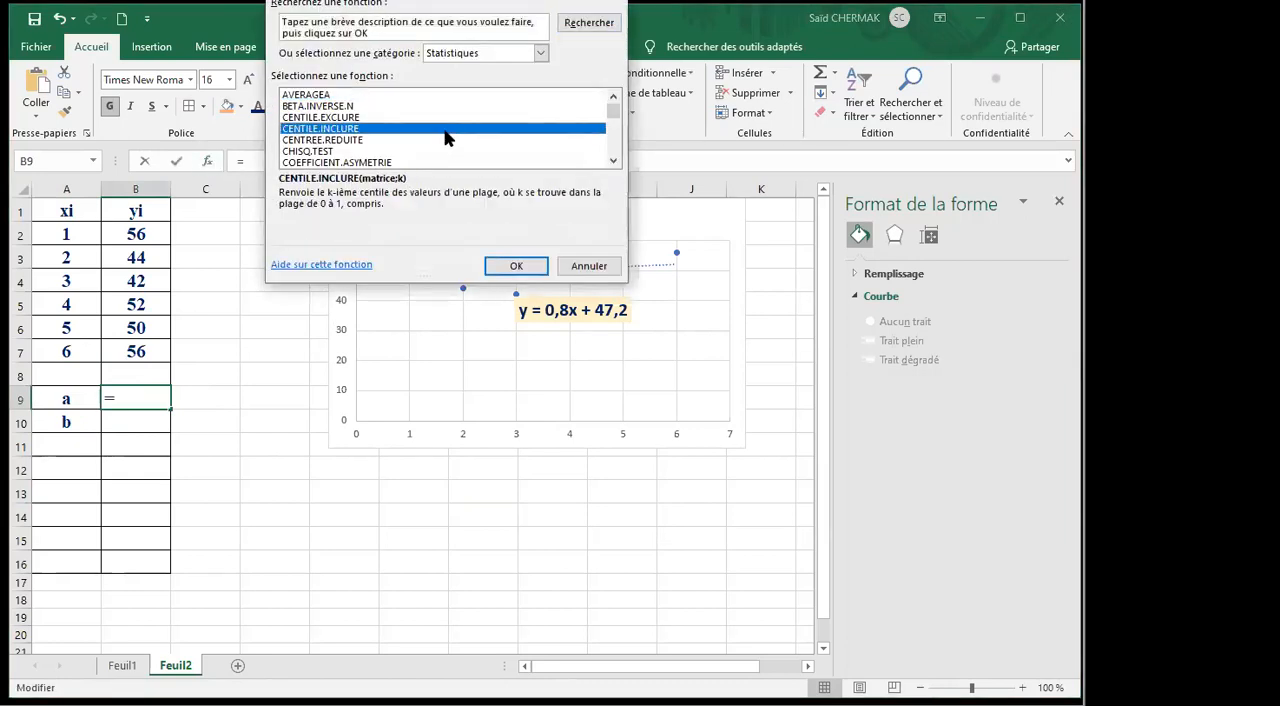
key(p)
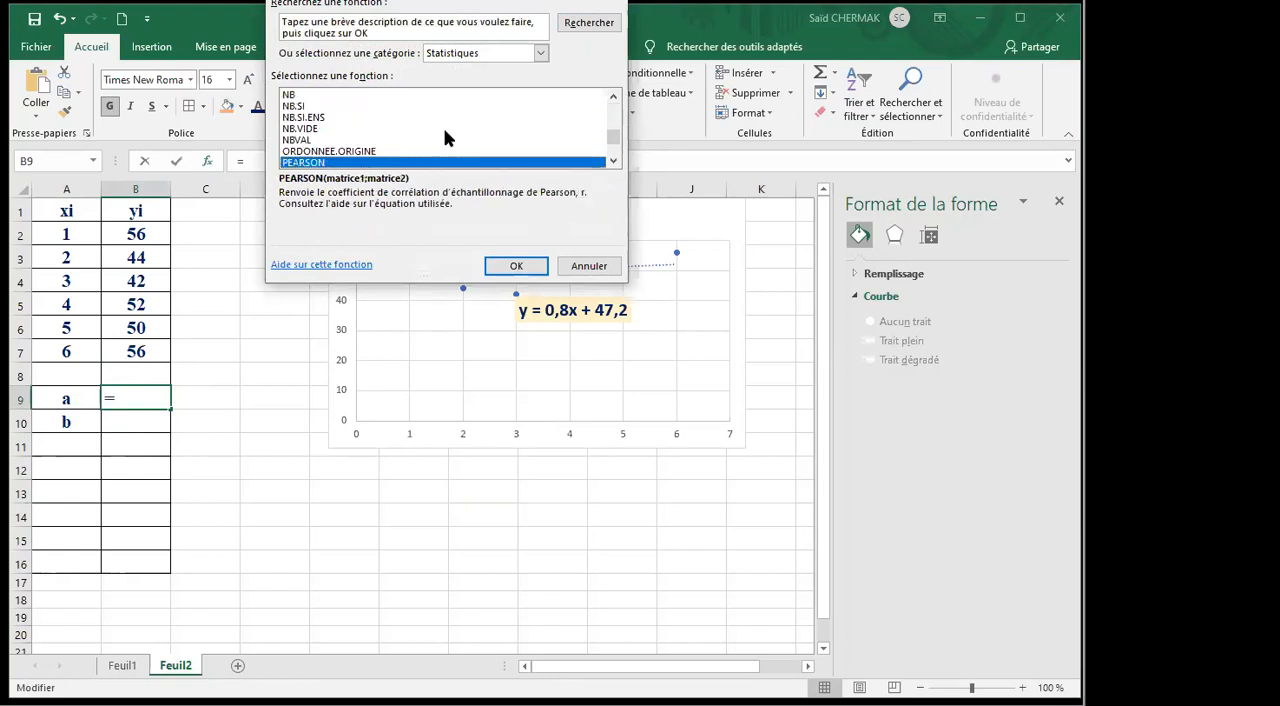
scroll(430, 124, down, 2)
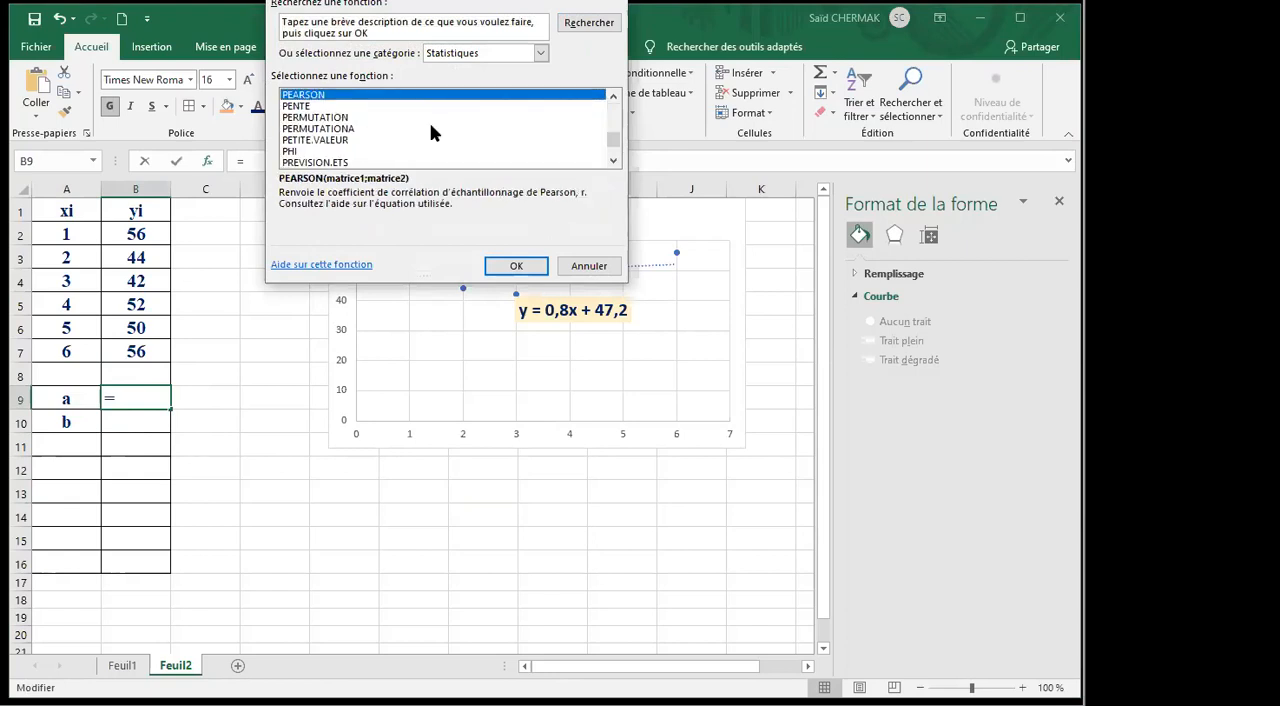
click(290, 107)
click(517, 266)
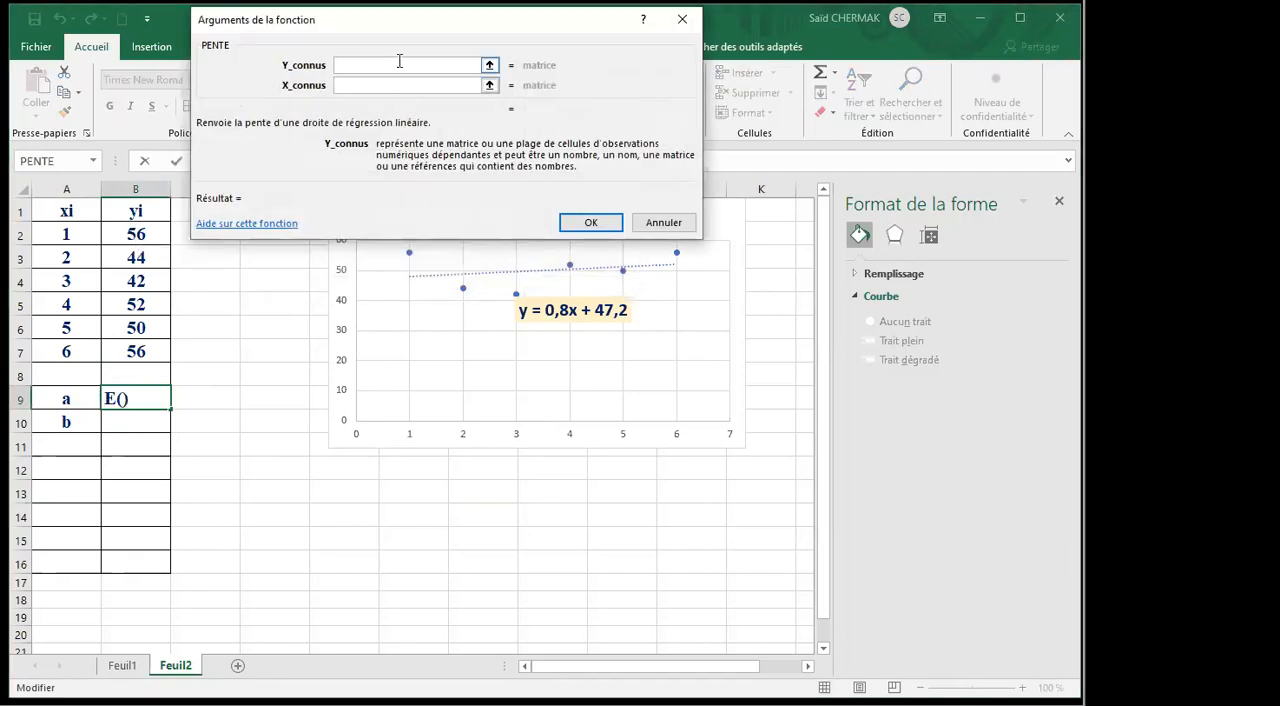
Set PENTE's known y values to B2:B7 and known x values to A2:A7, and accept the formula.
drag(443, 23, 453, 56)
drag(139, 241, 132, 352)
click(345, 102)
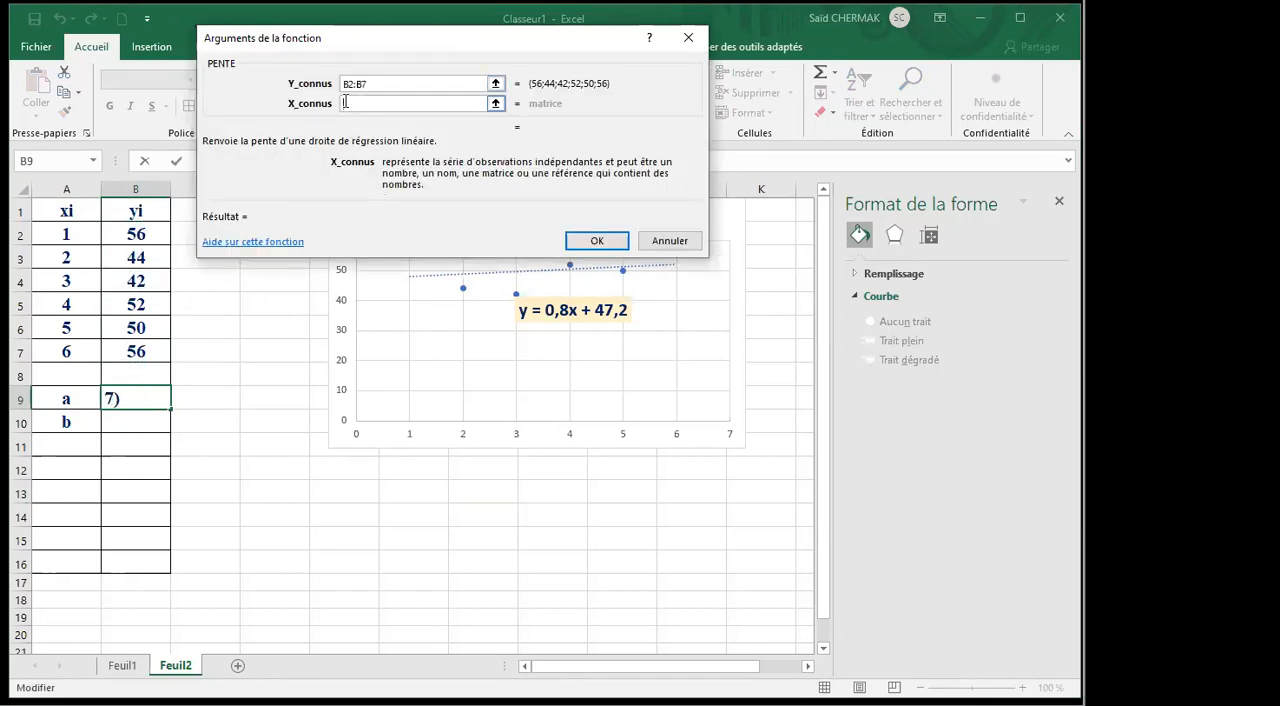
click(72, 233)
drag(72, 233, 72, 354)
click(569, 242)
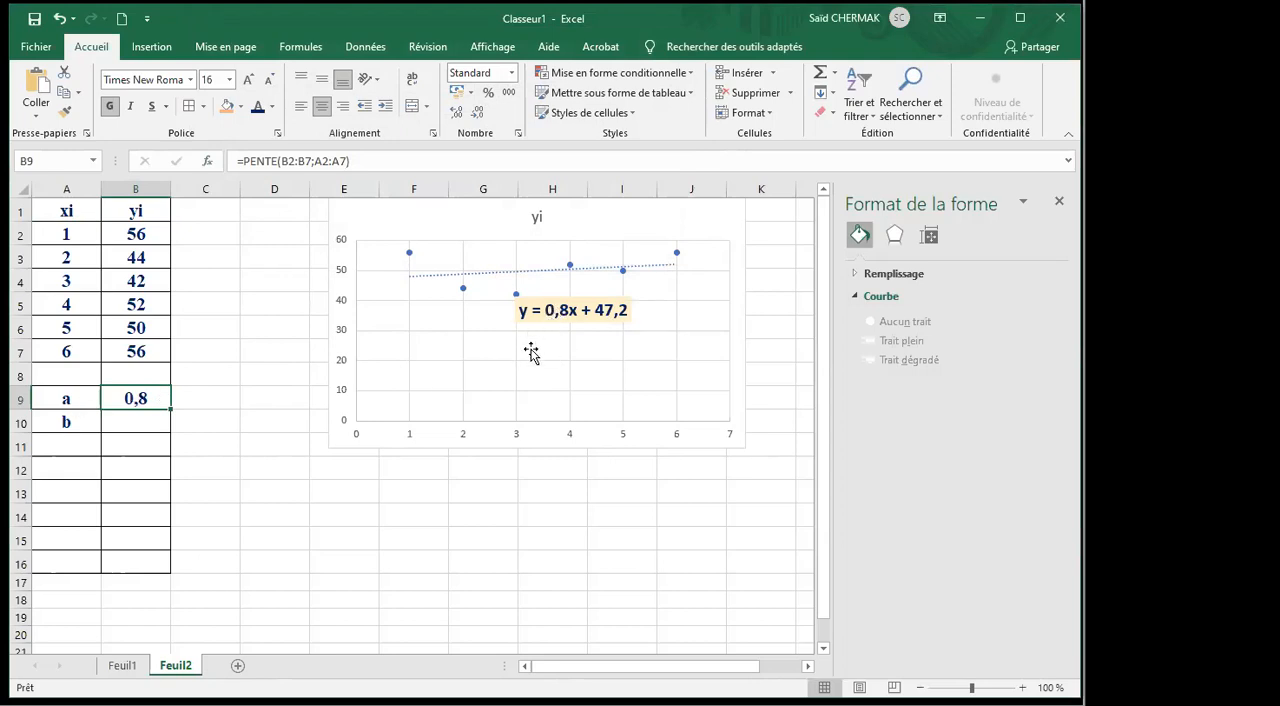
Calculate coefficient b in B10 with ORDONNEE.ORIGINE, using B2:B7 as known y values and A2:A7 as known x values.
click(135, 432)
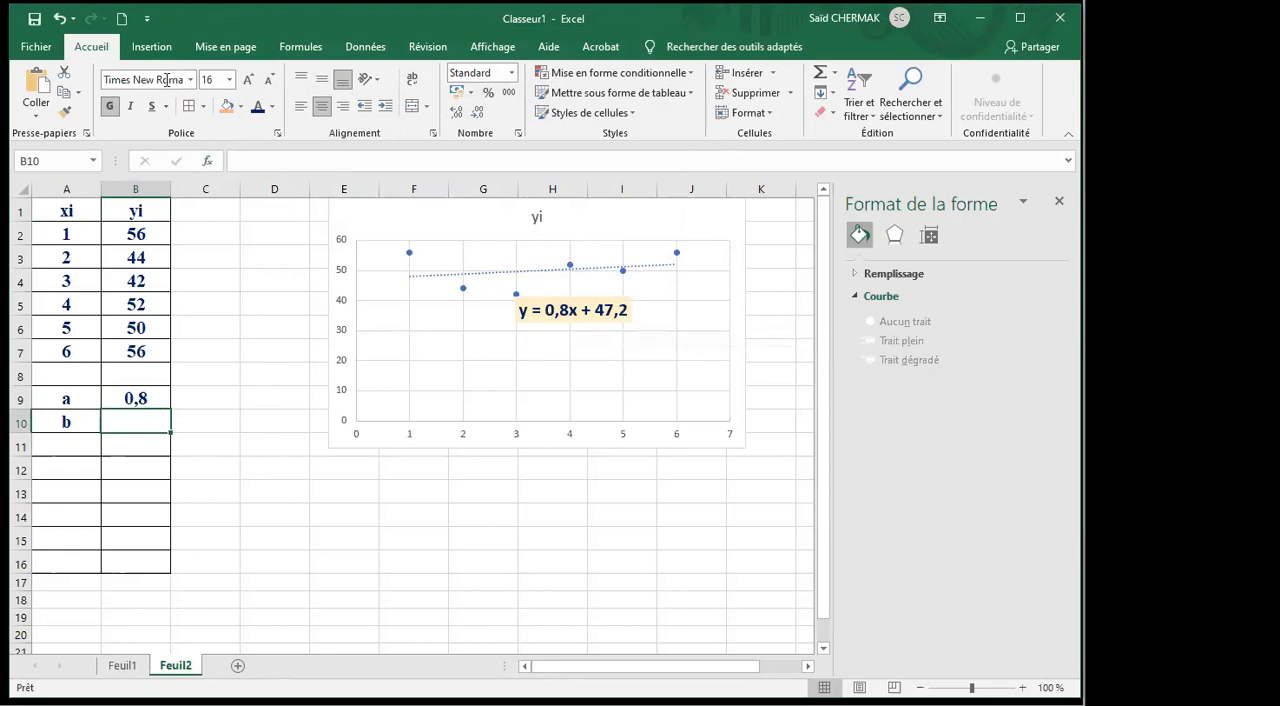
click(207, 163)
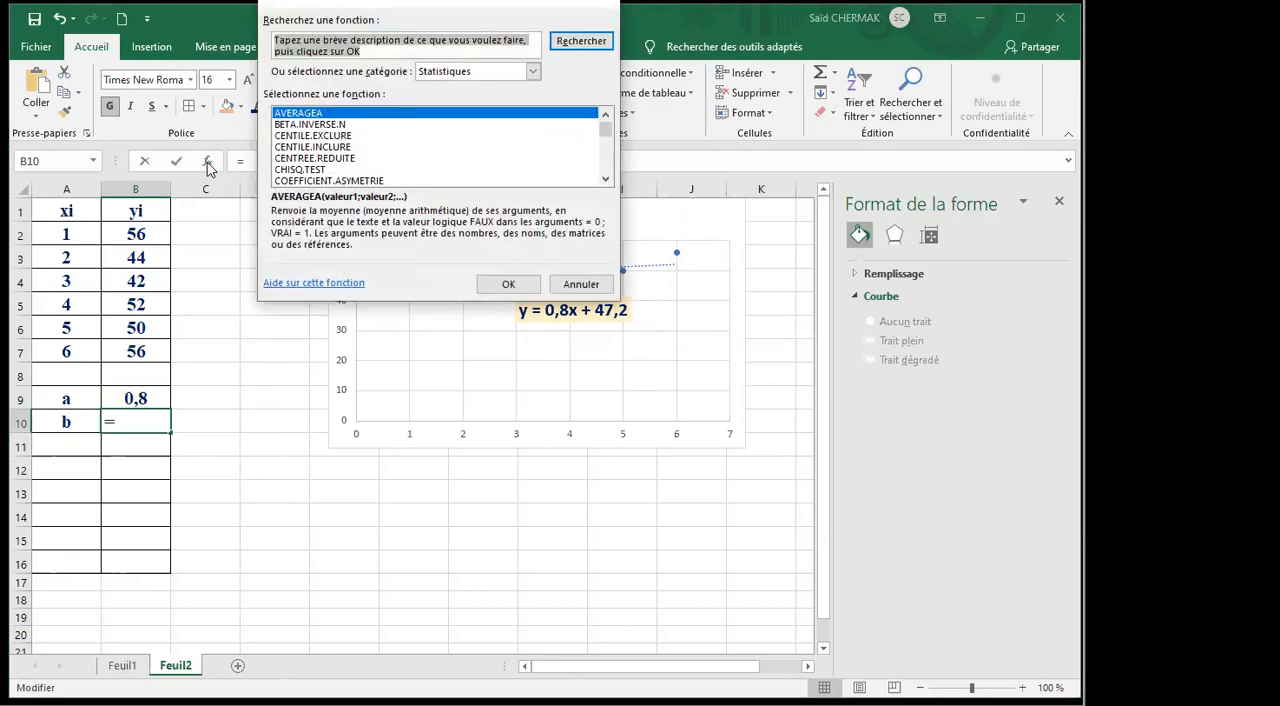
click(436, 146)
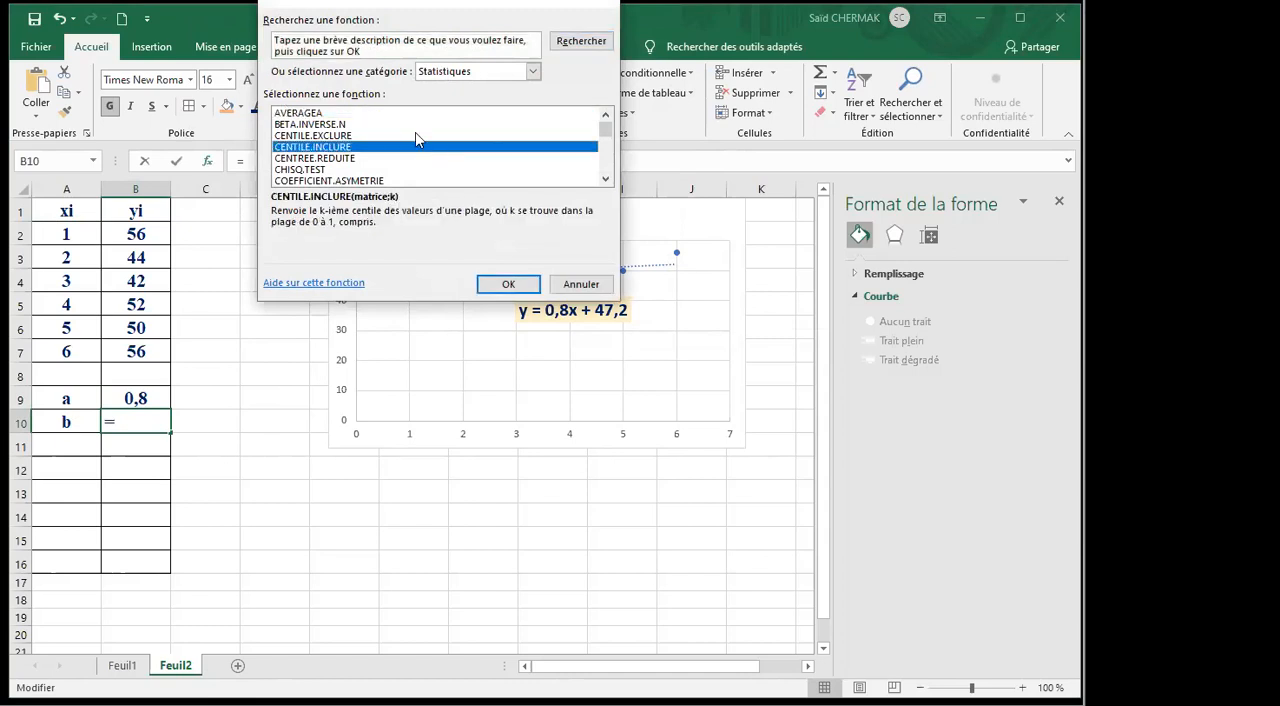
key(o)
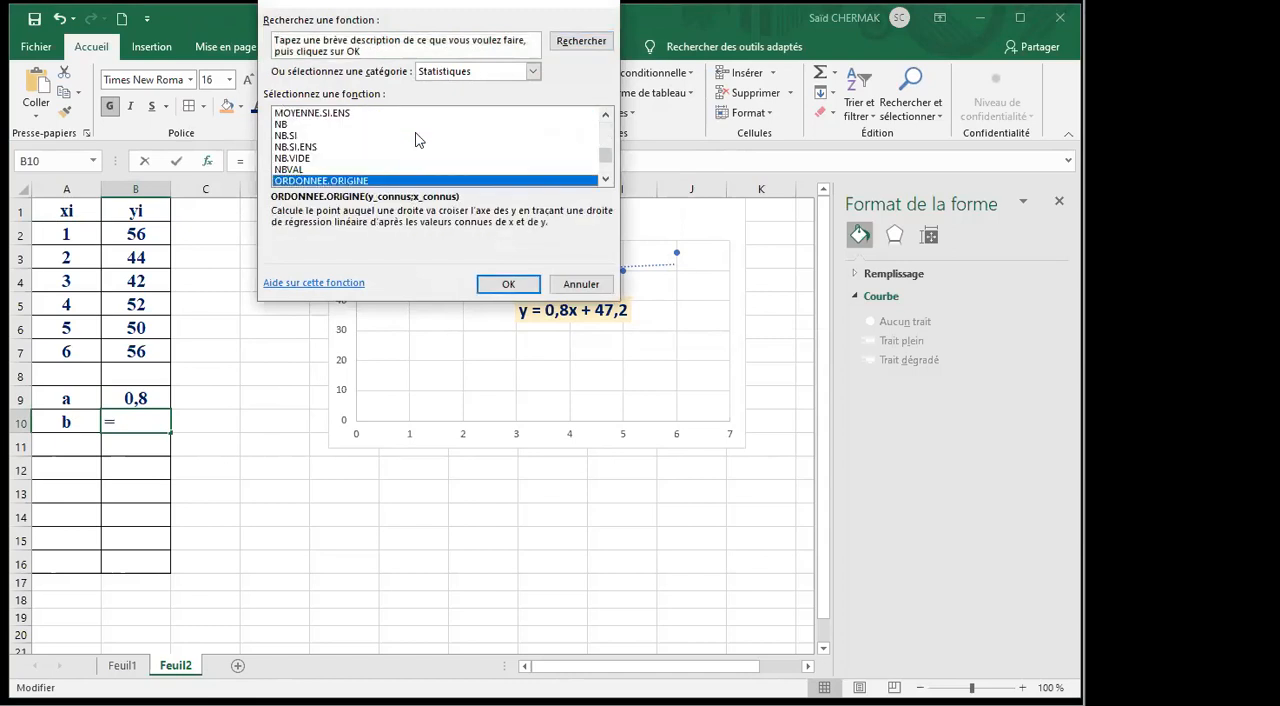
click(513, 286)
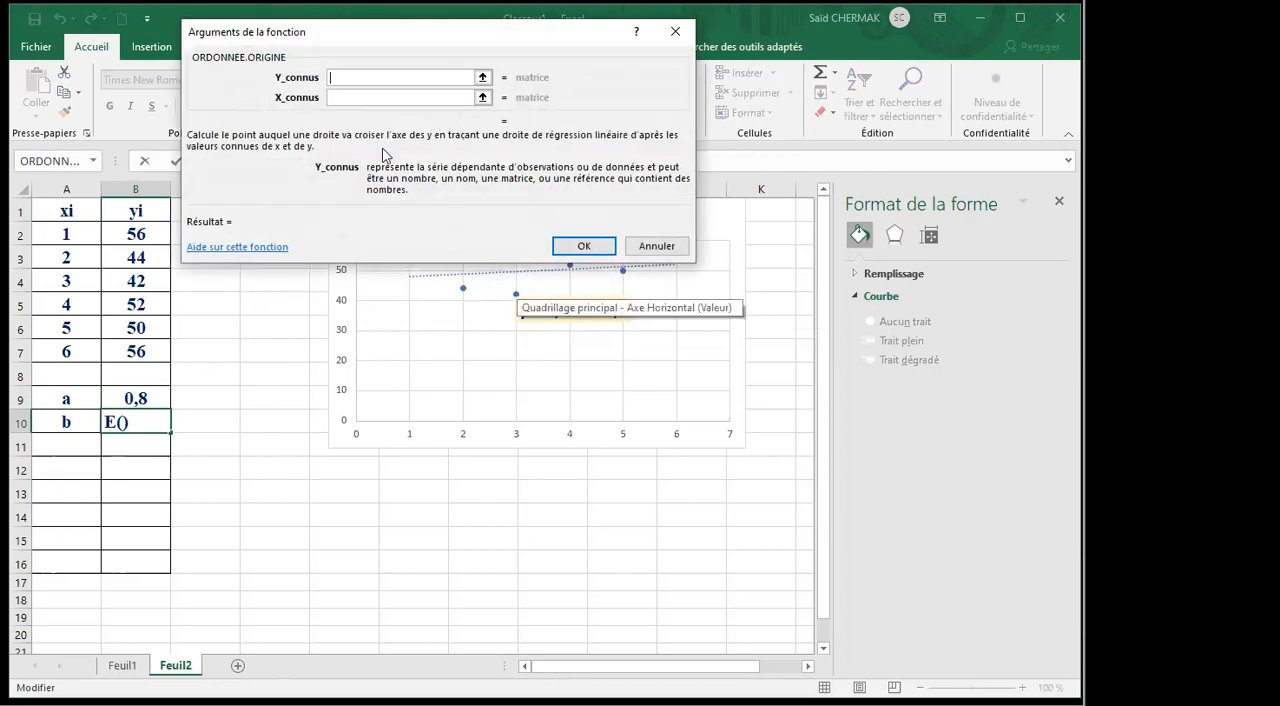
drag(131, 236, 117, 344)
click(338, 97)
drag(66, 236, 61, 351)
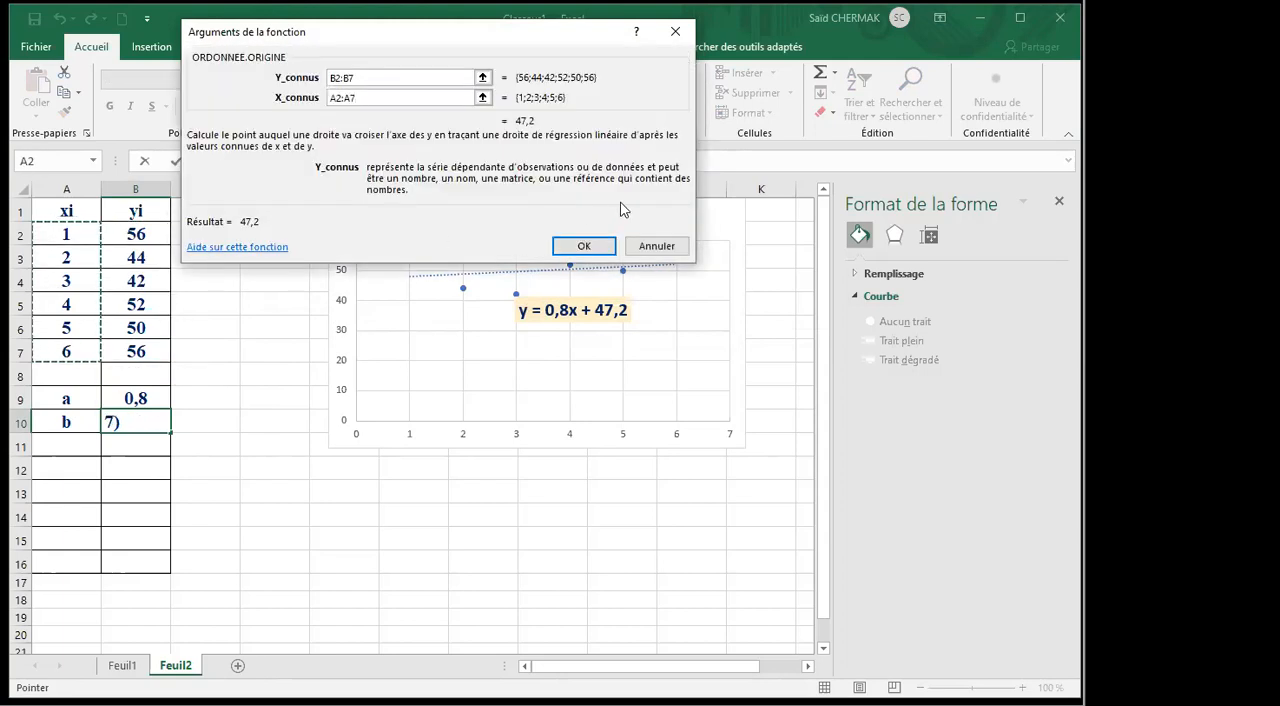
click(584, 246)
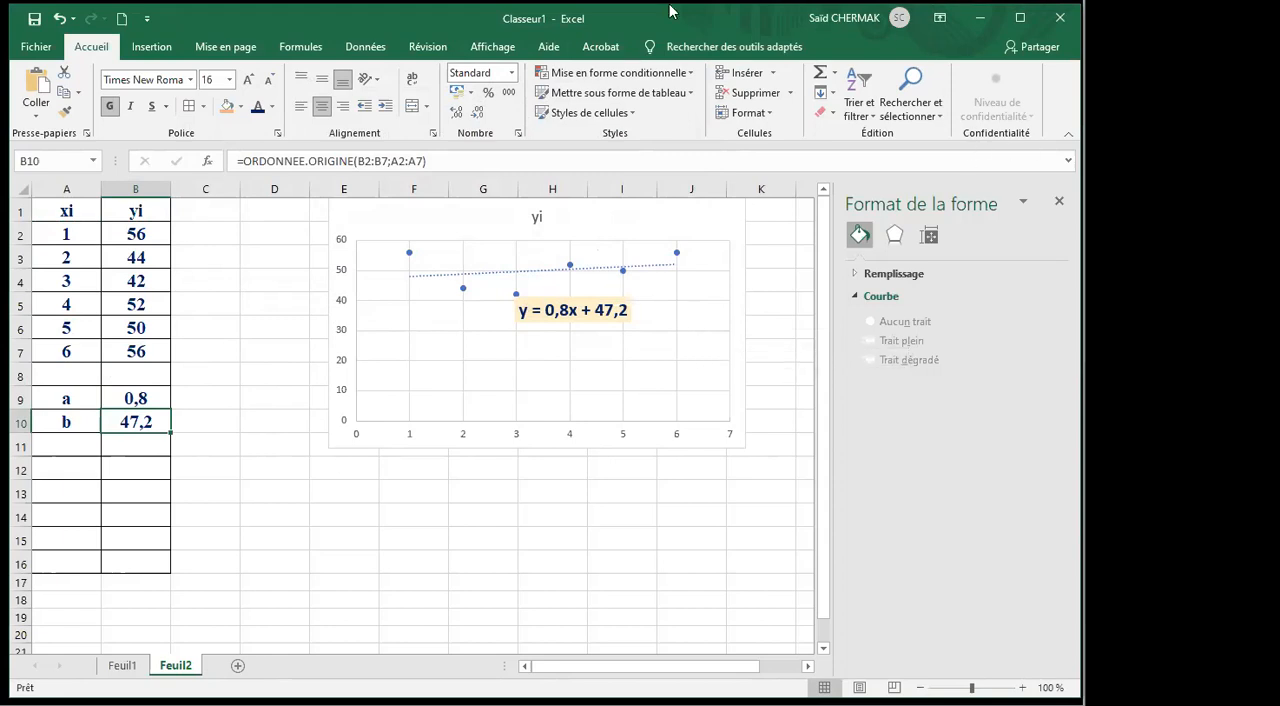
Consult the December 2019 question in the GACO_AJUSTEMENT presentation, return to Excel and handwrite 0,8 × 12 + 47,2 below the chart.
mouse_move(268, 704)
mouse_move(228, 704)
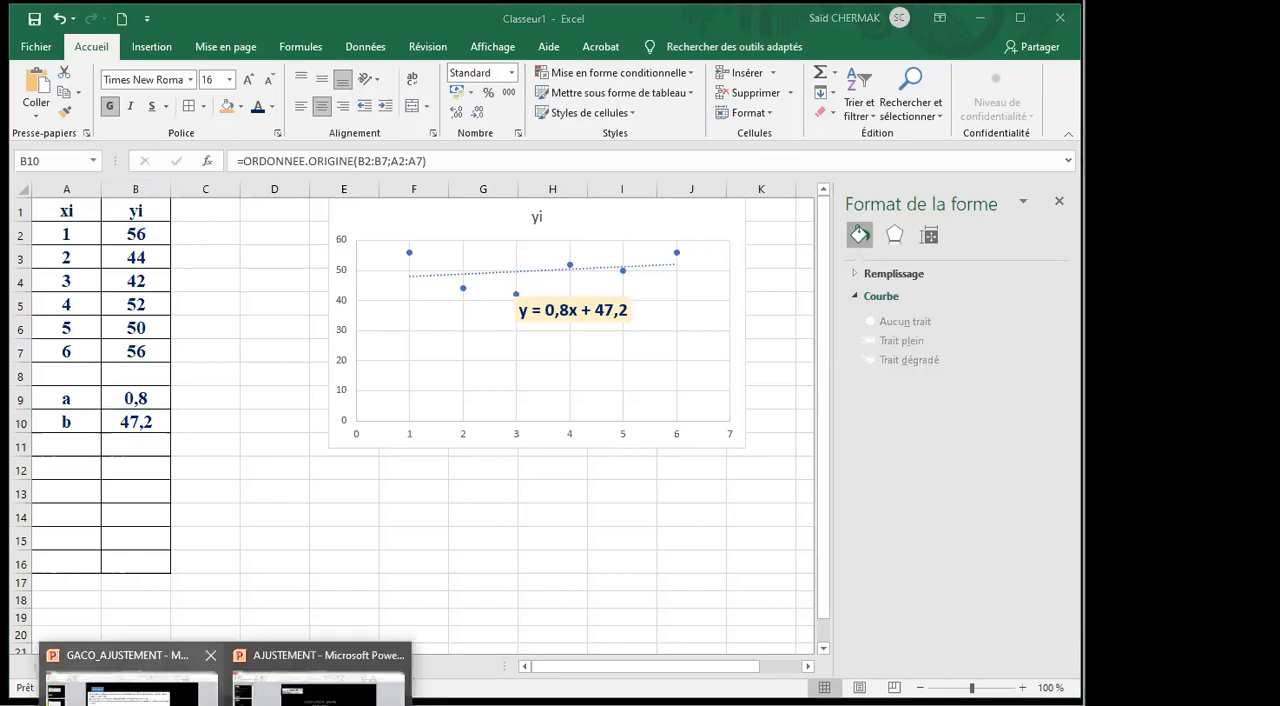
click(132, 692)
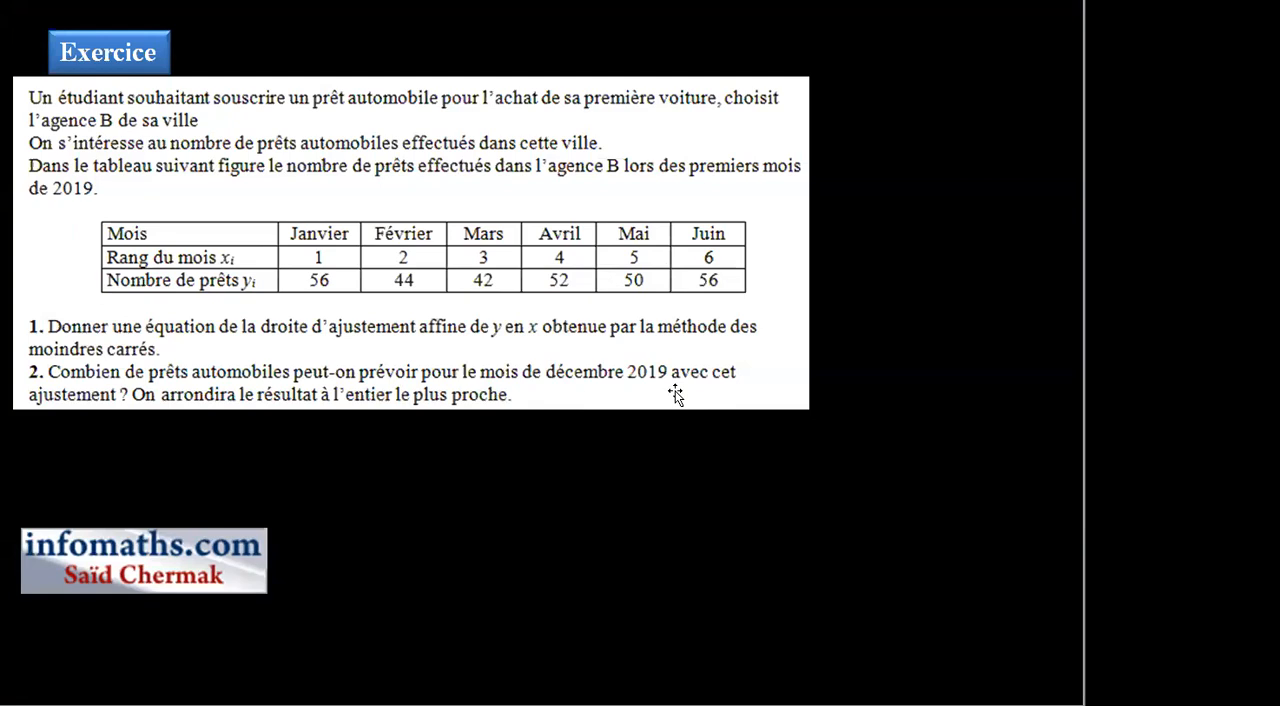
click(321, 260)
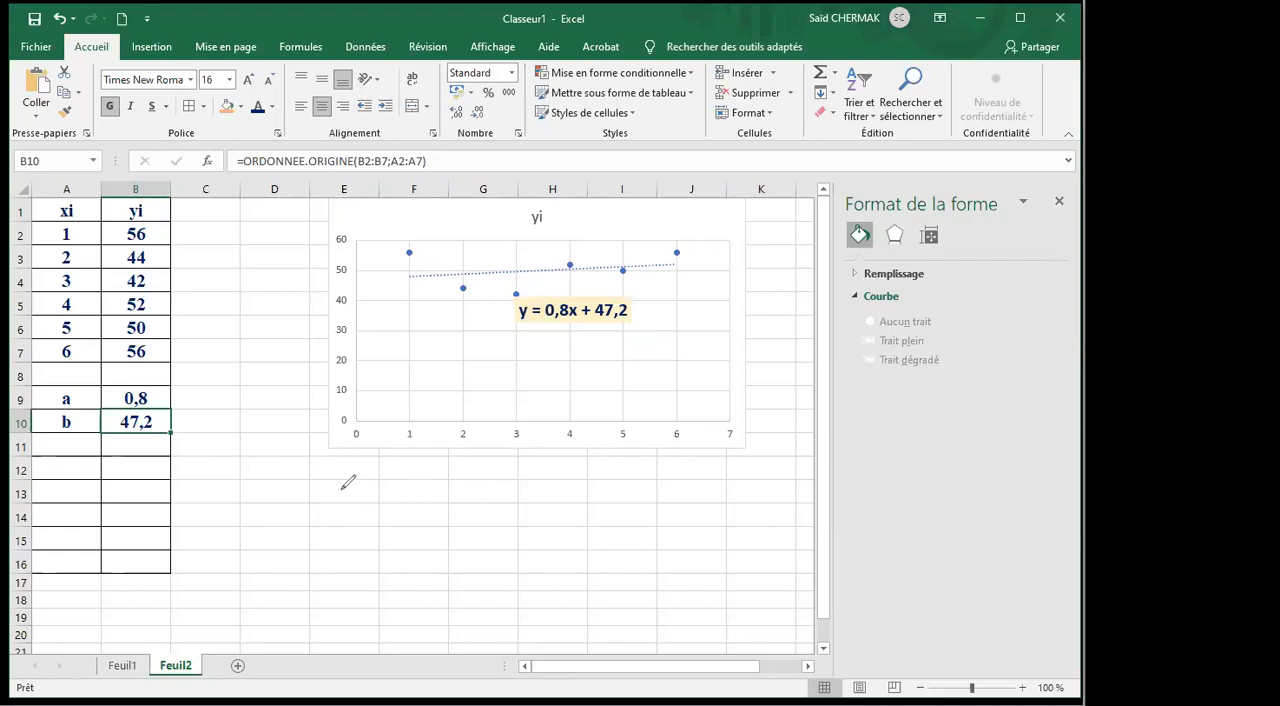
mouse_move(340, 480)
mouse_down()
mouse_move(346, 505)
mouse_move(365, 478)
mouse_move(390, 496)
mouse_move(378, 497)
mouse_move(456, 491)
mouse_move(448, 503)
mouse_move(512, 505)
mouse_move(538, 479)
mouse_move(547, 496)
mouse_up()
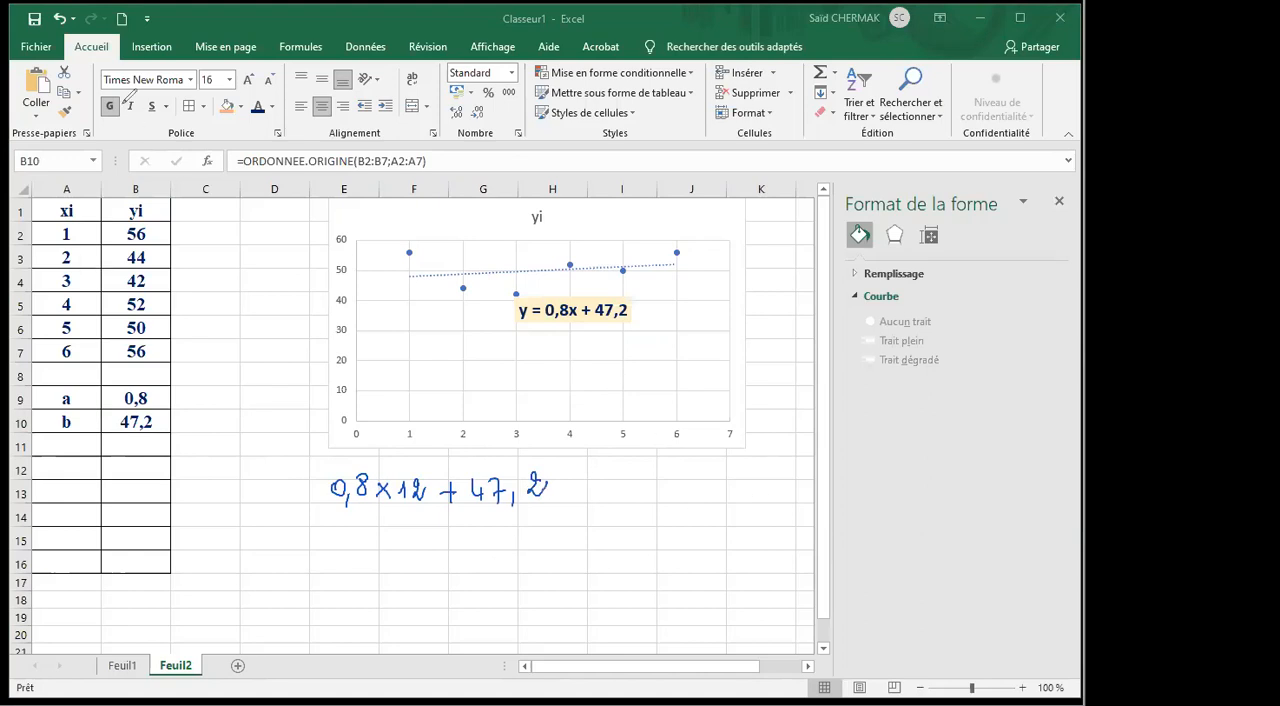
Clear B10 and rebuild its ORDONNEE.ORIGINE formula with known y values B2:B7 and known x values A2:A7.
click(137, 421)
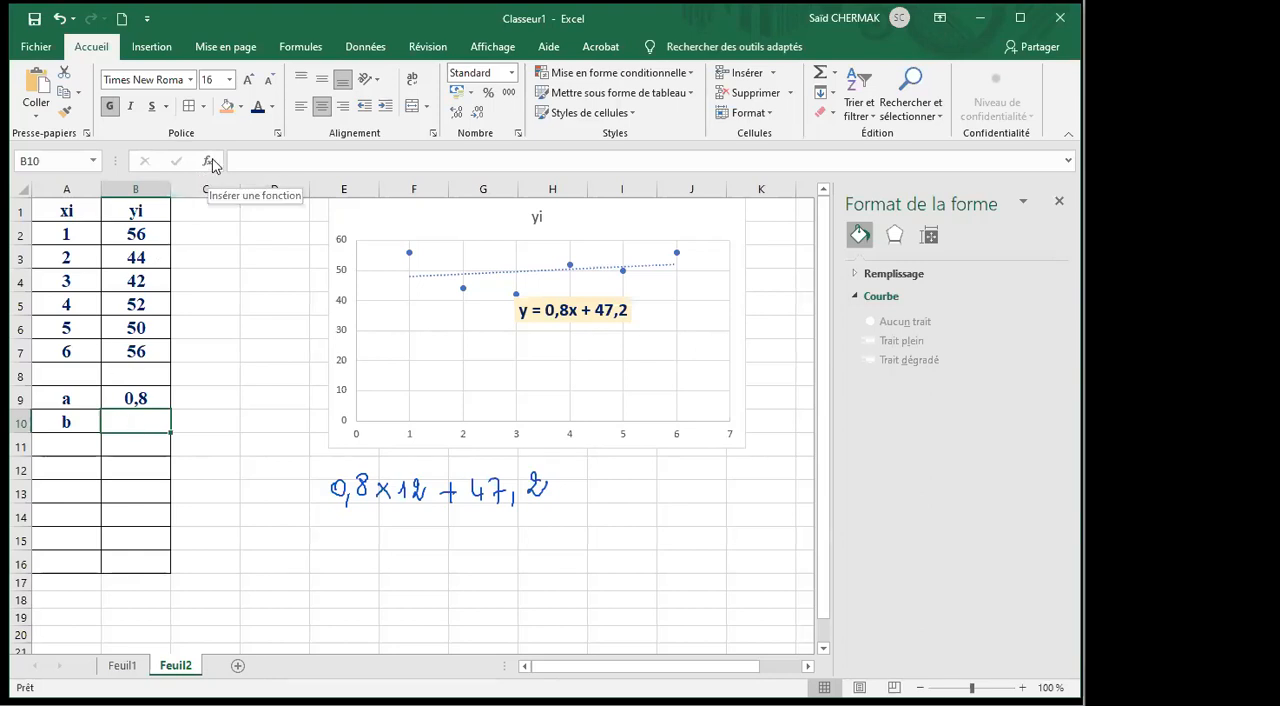
click(208, 165)
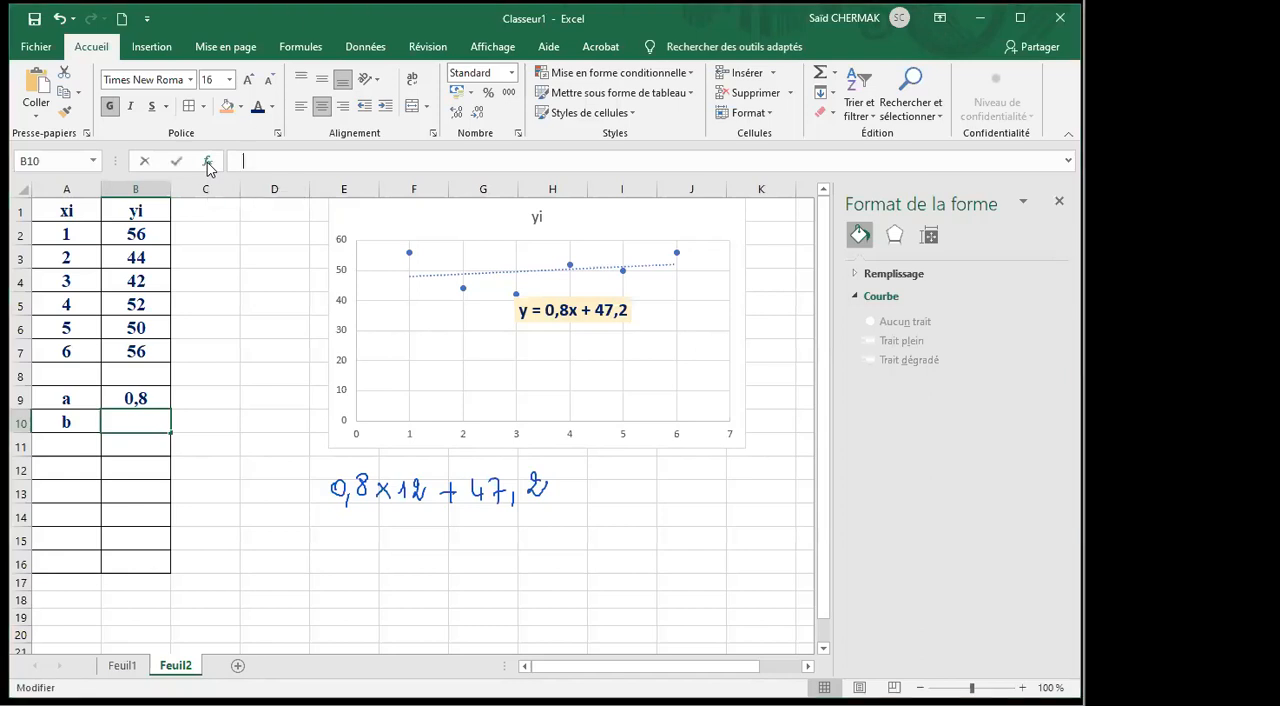
click(490, 170)
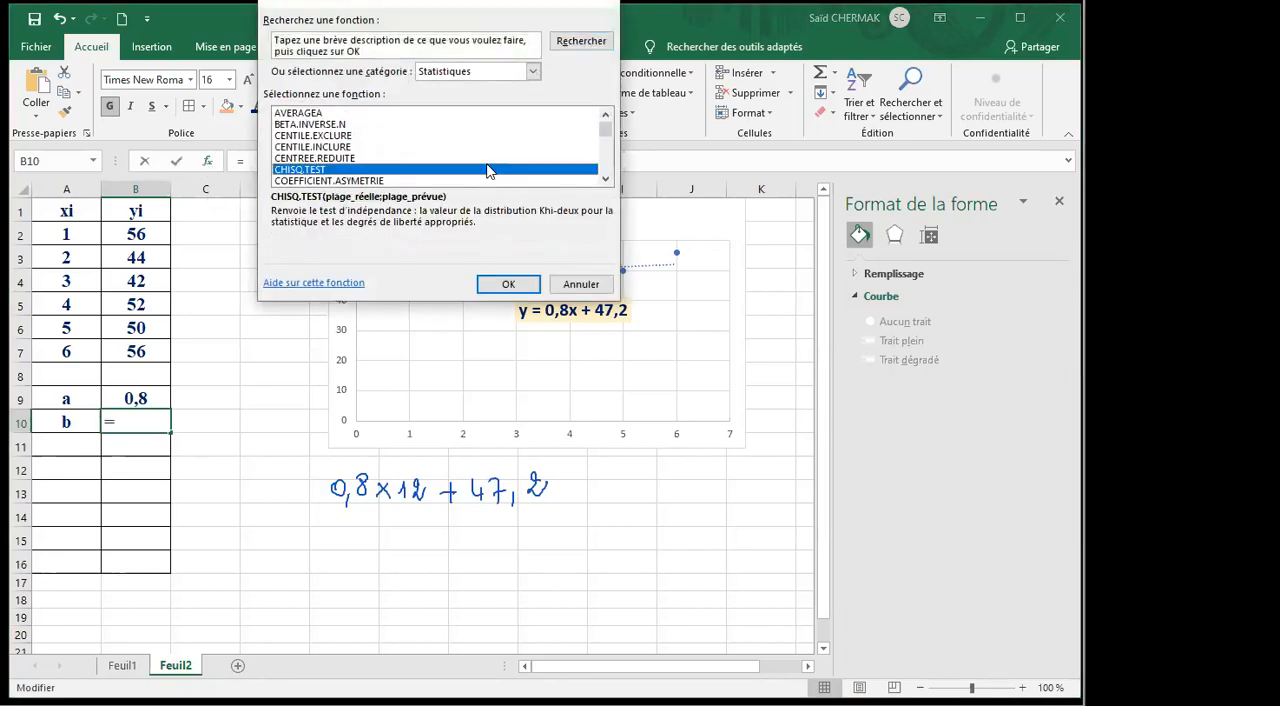
key(o)
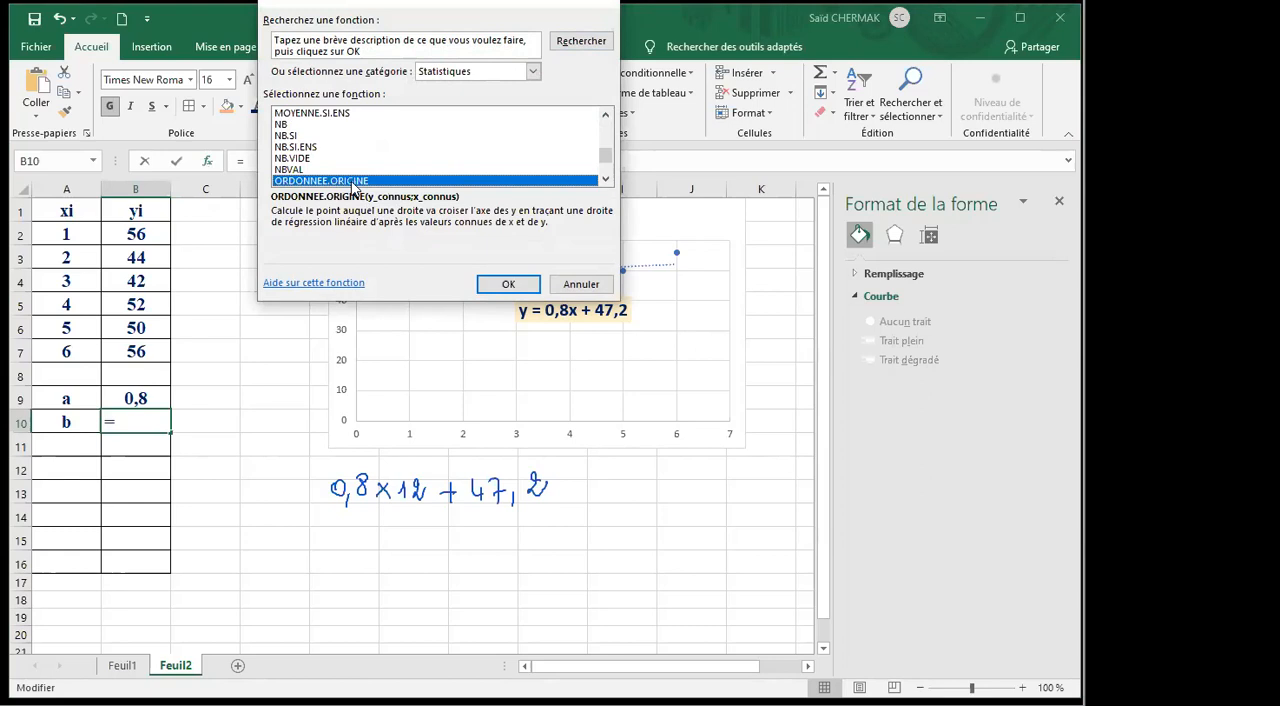
click(508, 284)
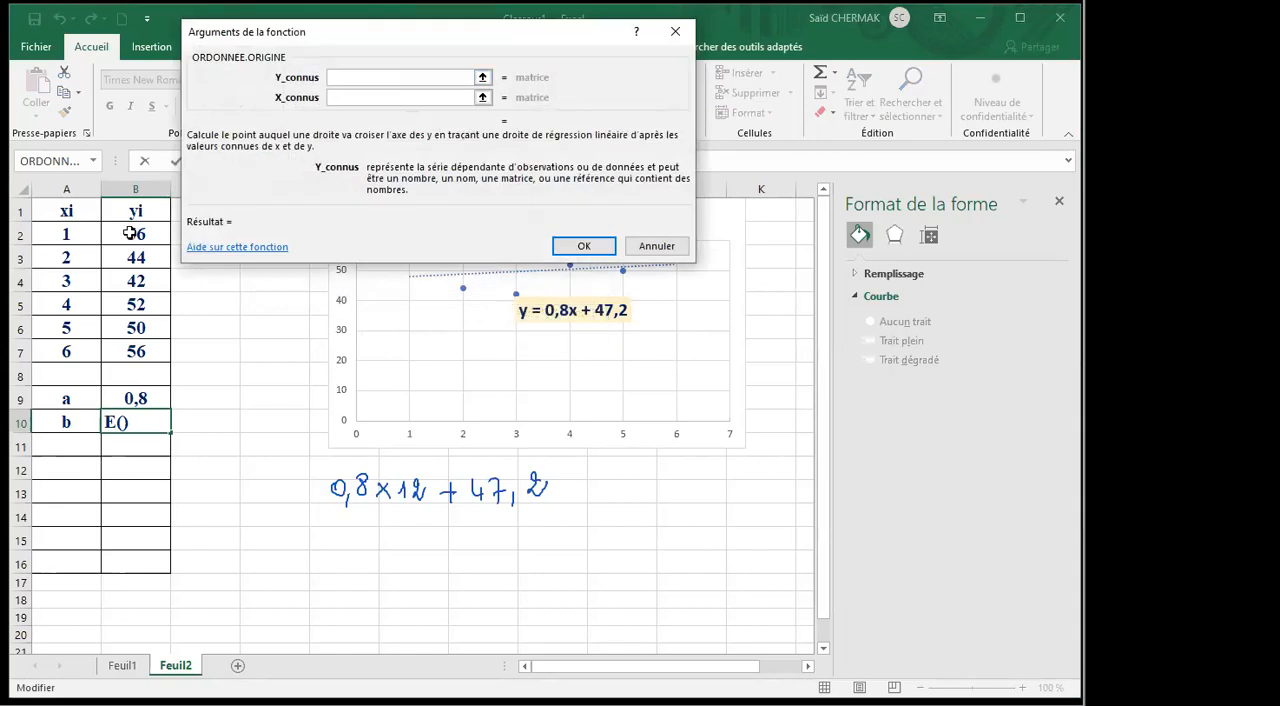
drag(130, 233, 130, 357)
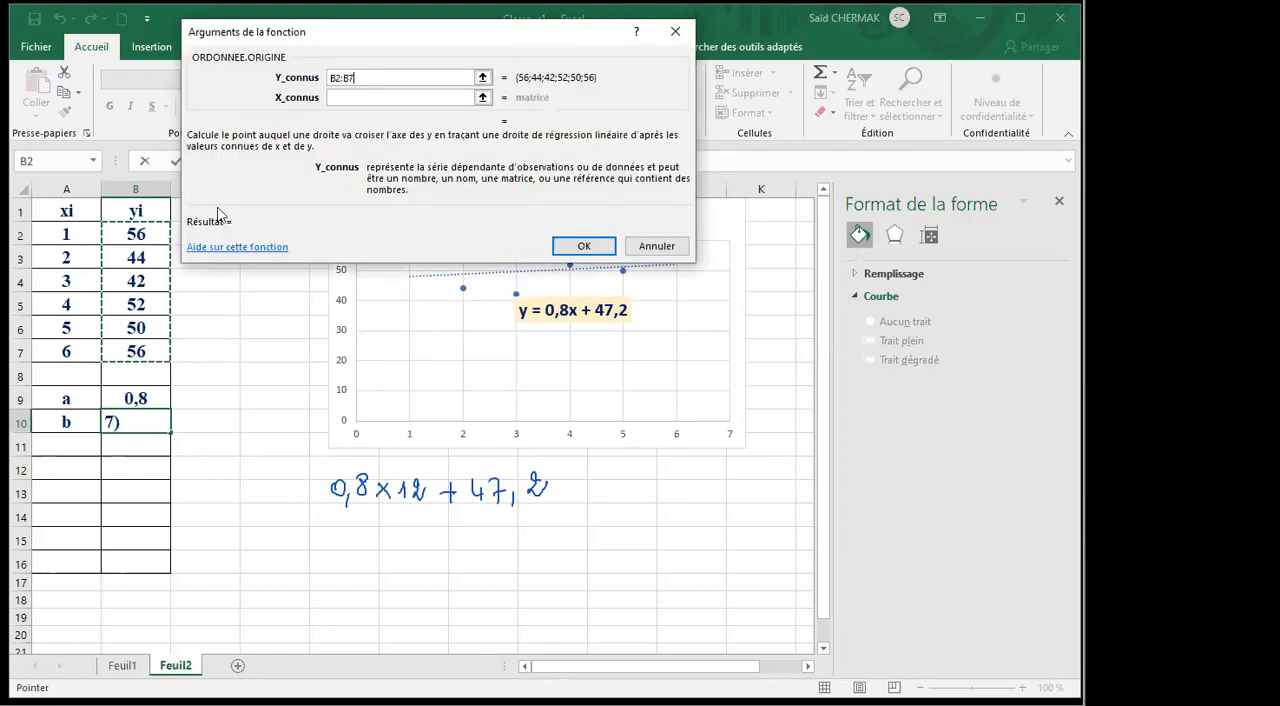
click(334, 97)
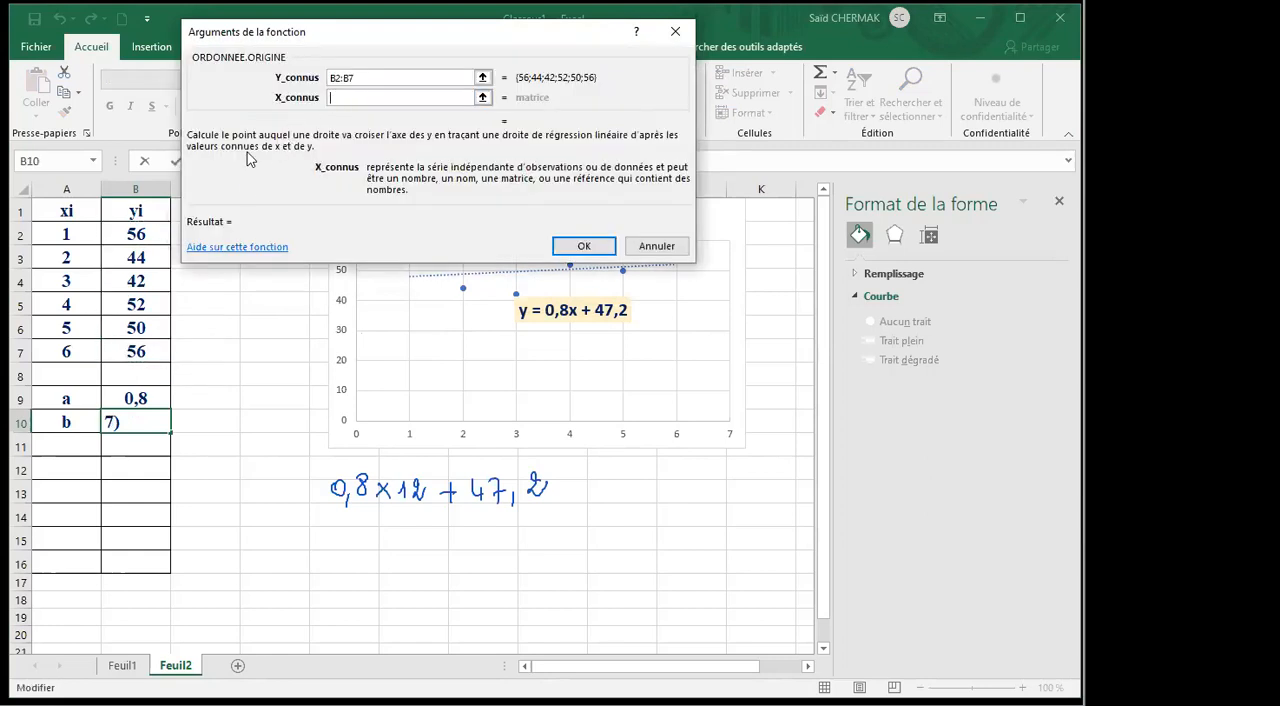
drag(80, 235, 88, 351)
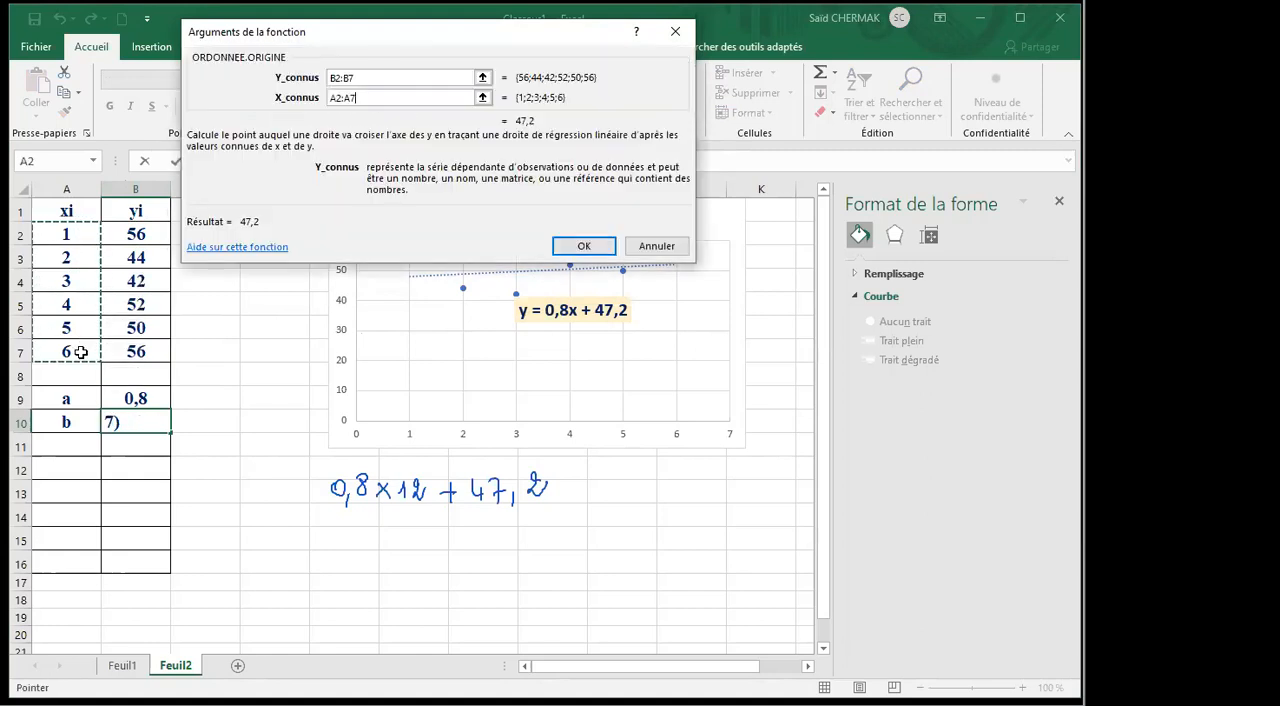
click(584, 246)
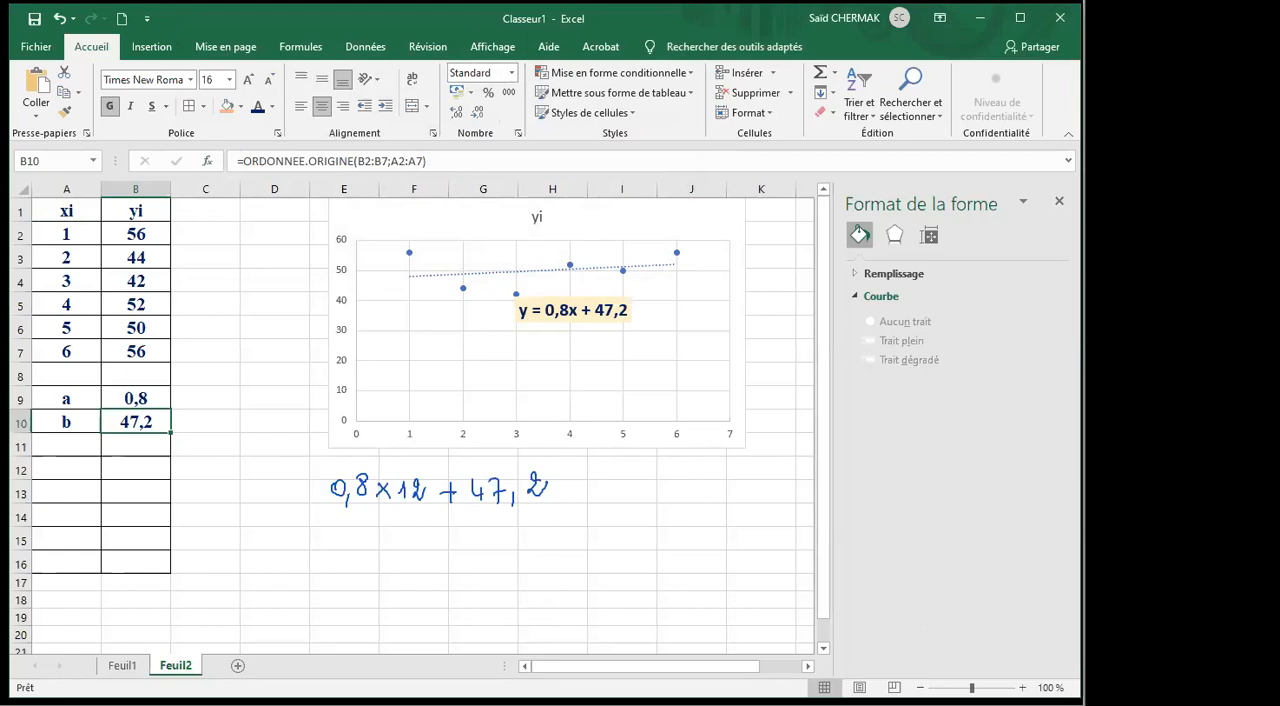
Complete the handwritten calculation with = 56,8, underline the result, and check the rounding instruction in the PowerPoint exercise before returning to Excel.
drag(569, 498, 598, 500)
mouse_move(600, 481)
mouse_down()
mouse_move(634, 503)
mouse_move(655, 488)
mouse_move(652, 518)
mouse_up()
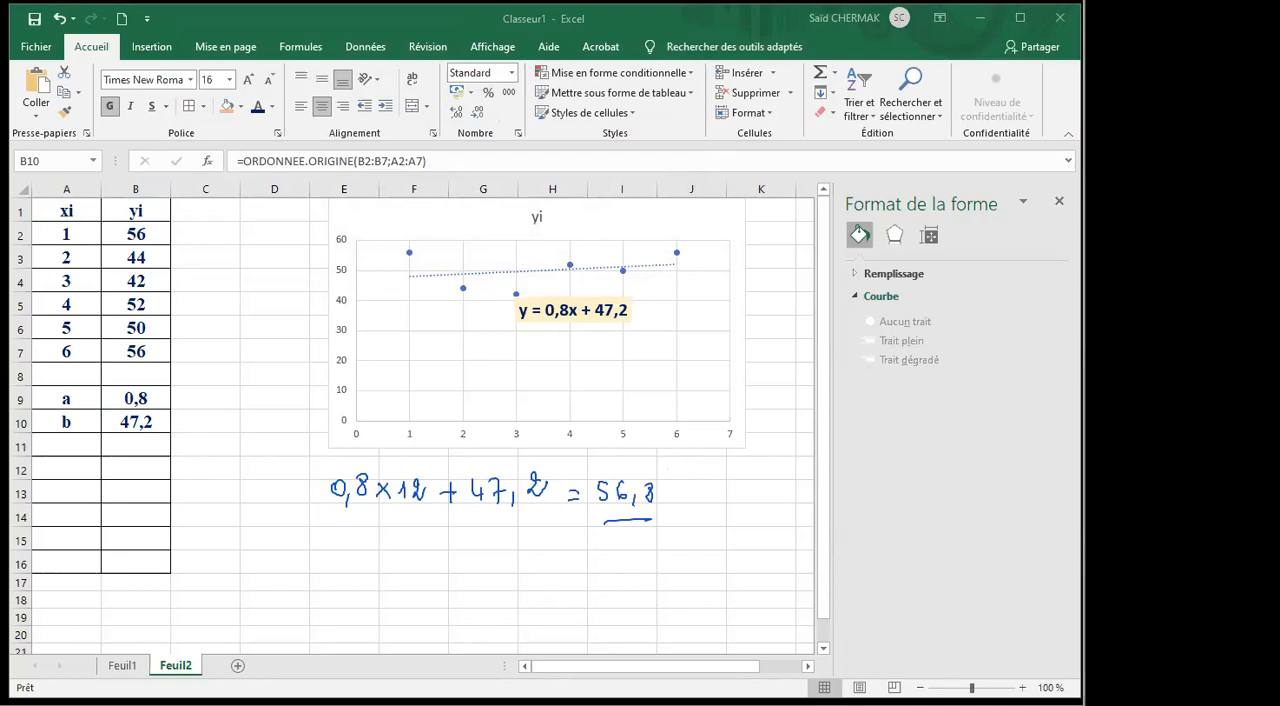
mouse_move(228, 704)
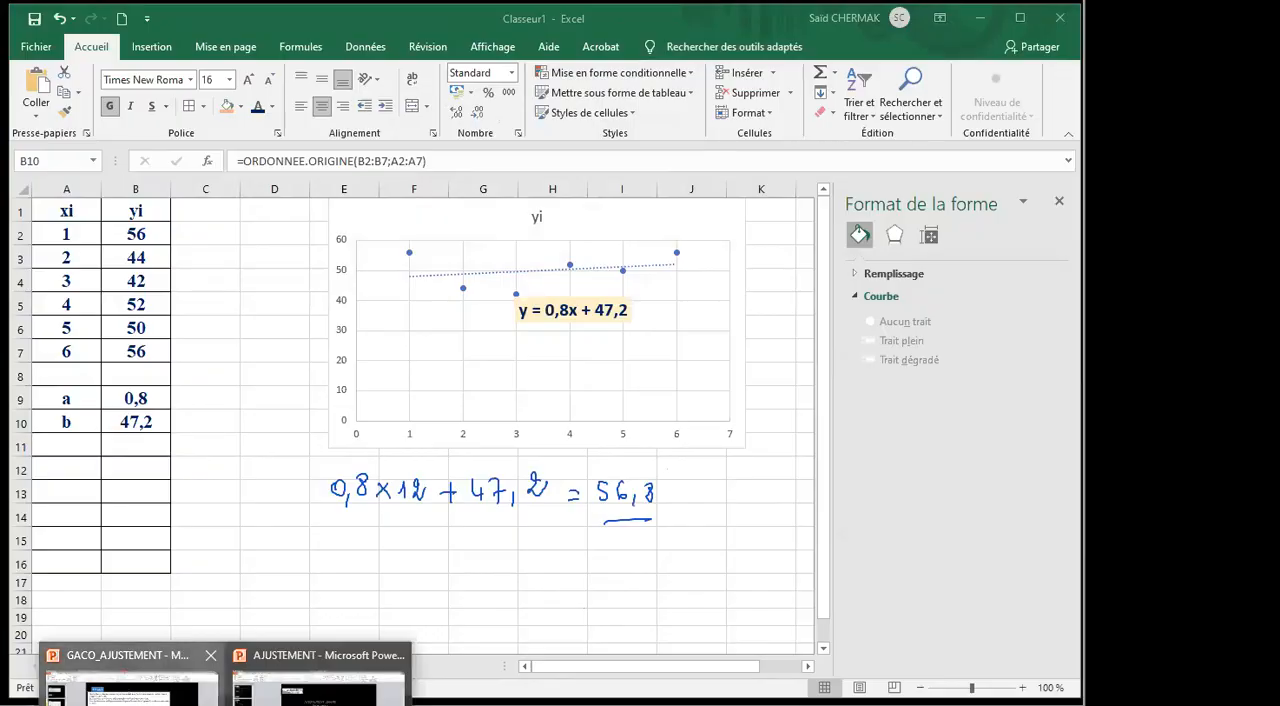
click(130, 688)
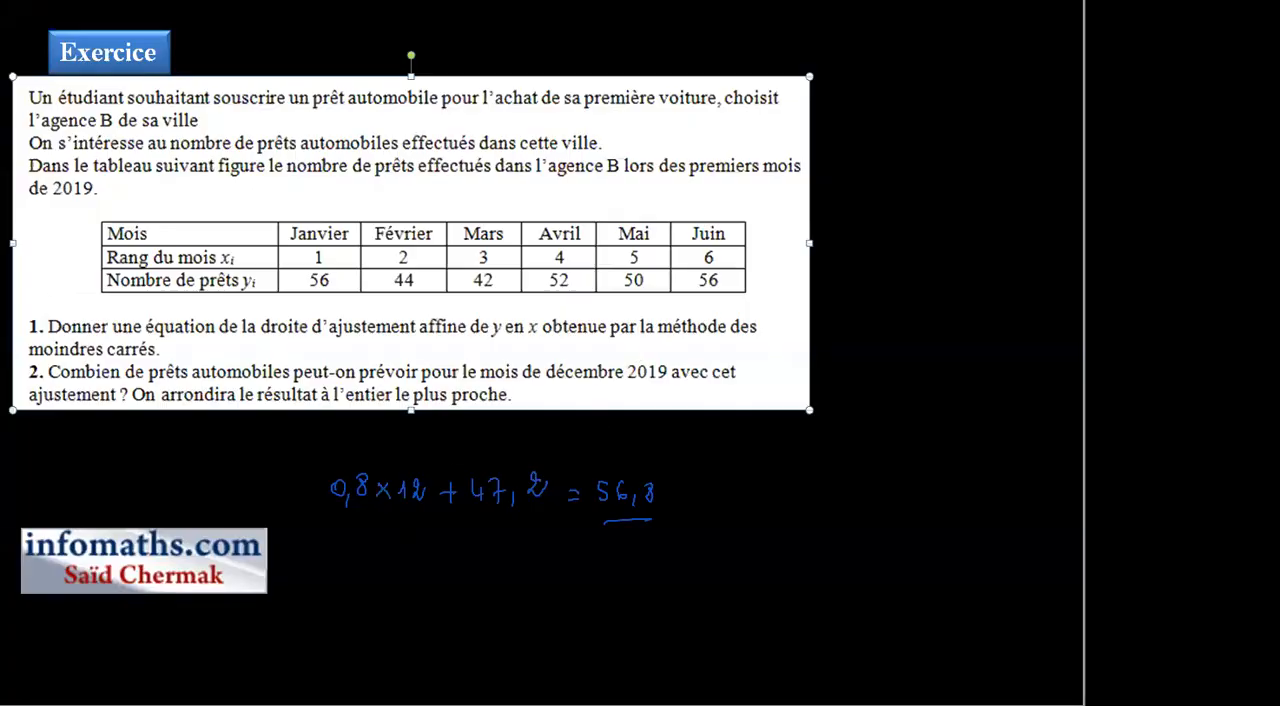
key(alt+Tab)
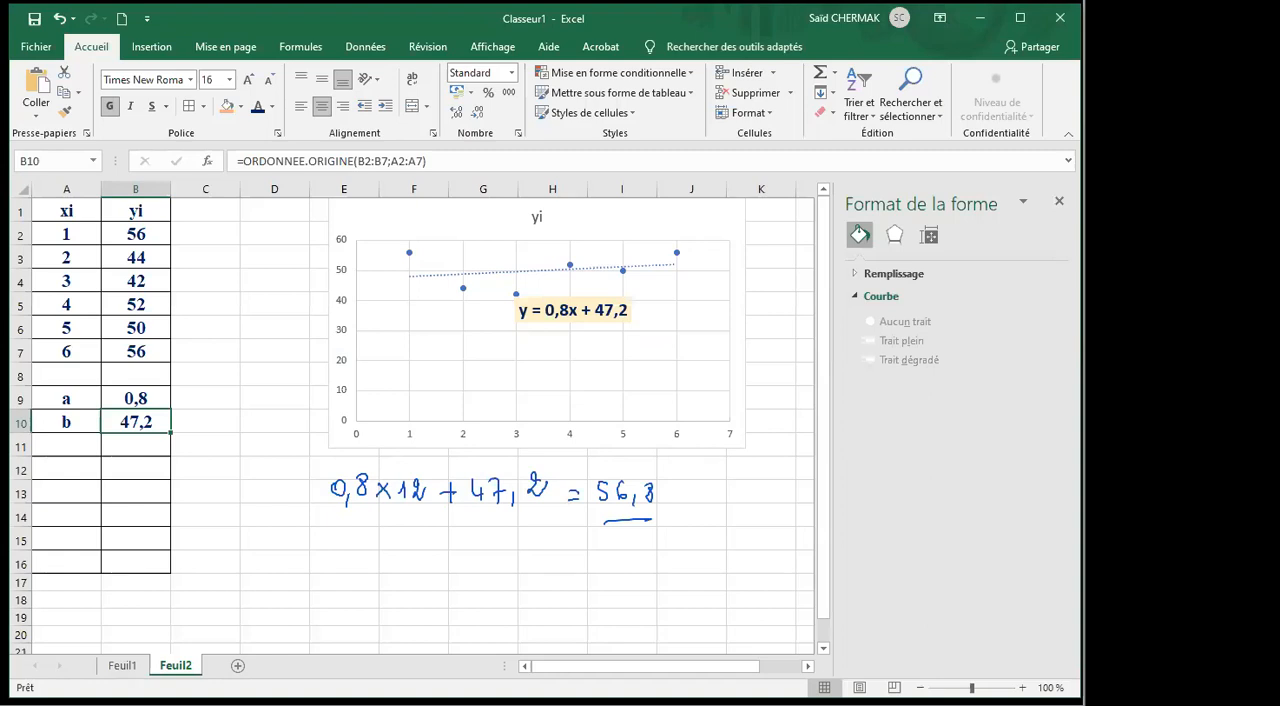
Handwrite a circled 56 under the calculation and switch to the exercise in the GACO_AJUSTEMENT PowerPoint presentation.
drag(539, 551, 566, 567)
mouse_move(575, 520)
mouse_down()
mouse_move(530, 555)
mouse_move(588, 588)
mouse_move(566, 518)
mouse_up()
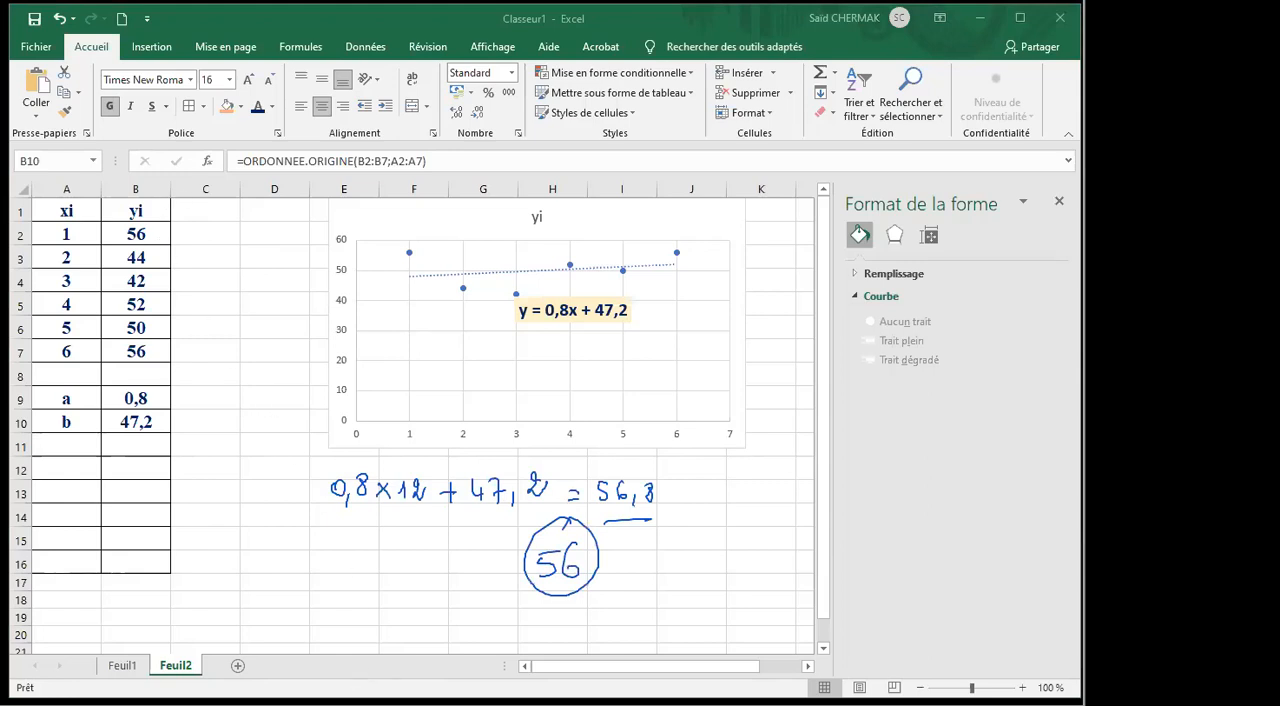
mouse_move(227, 704)
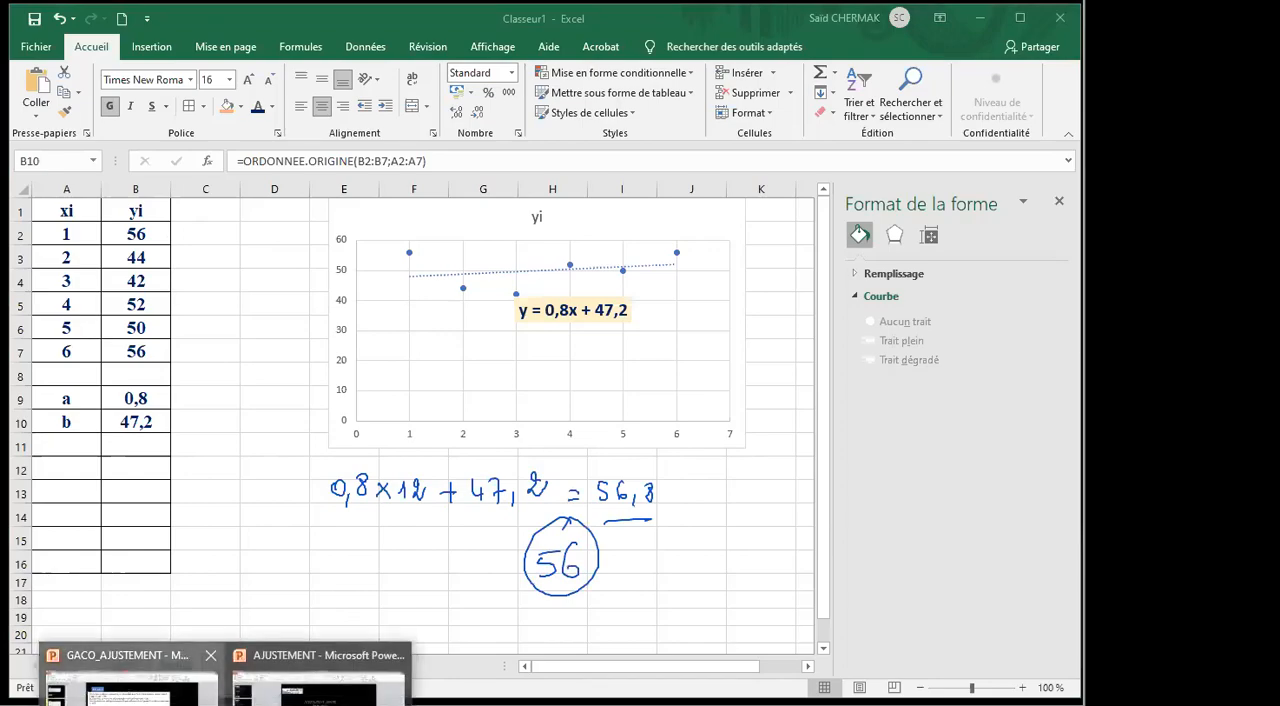
click(135, 687)
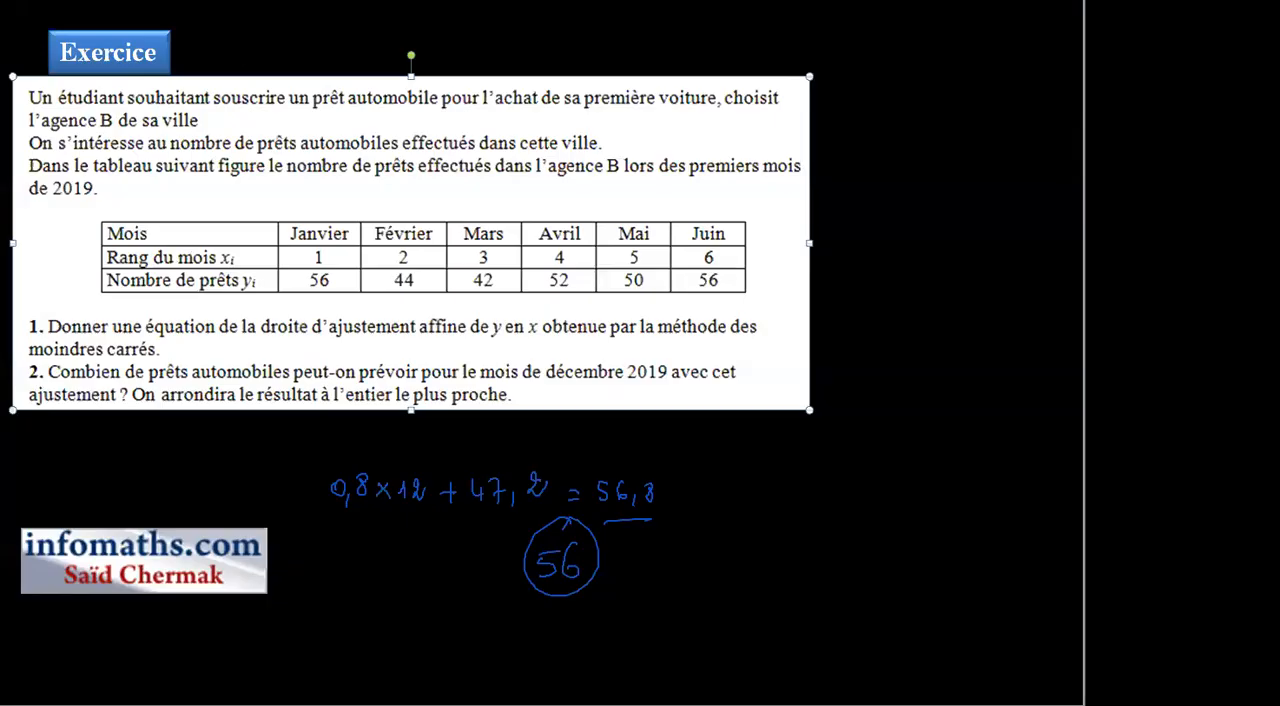
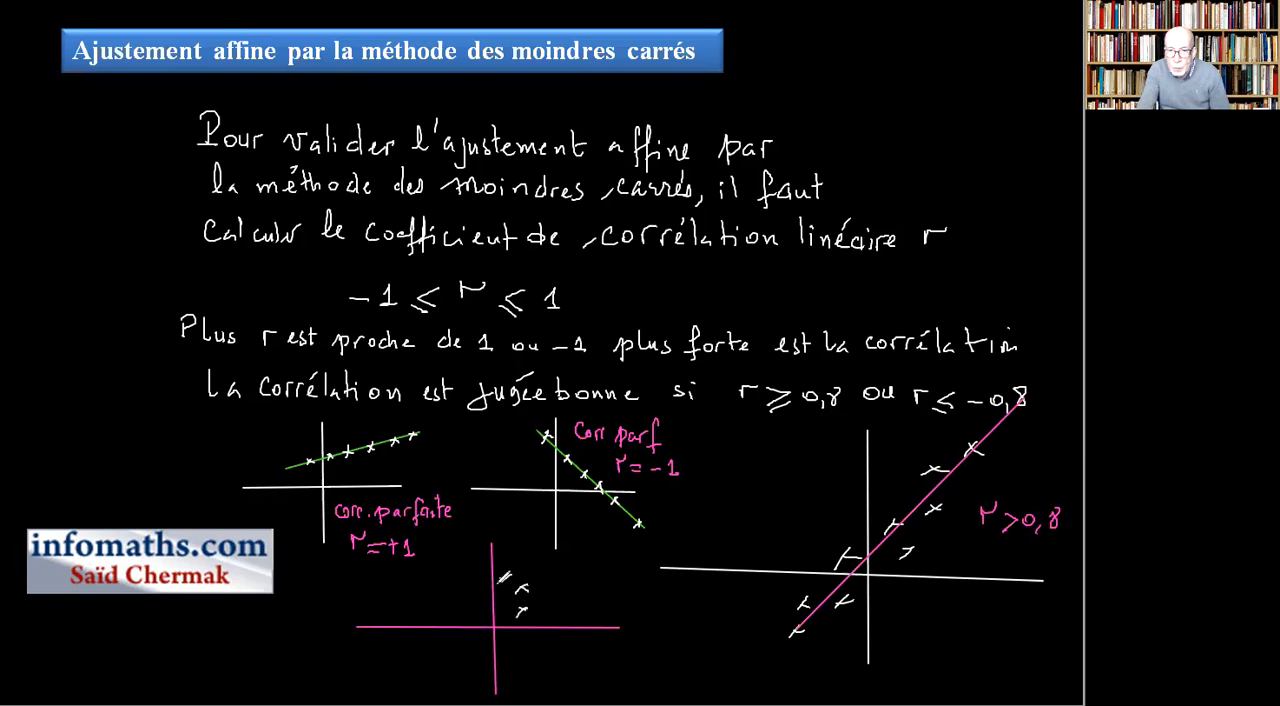
Handwrite scattered crosses in all four quadrants around the pink axes and label the plot r → 0.
drag(467, 589, 477, 599)
drag(481, 610, 473, 615)
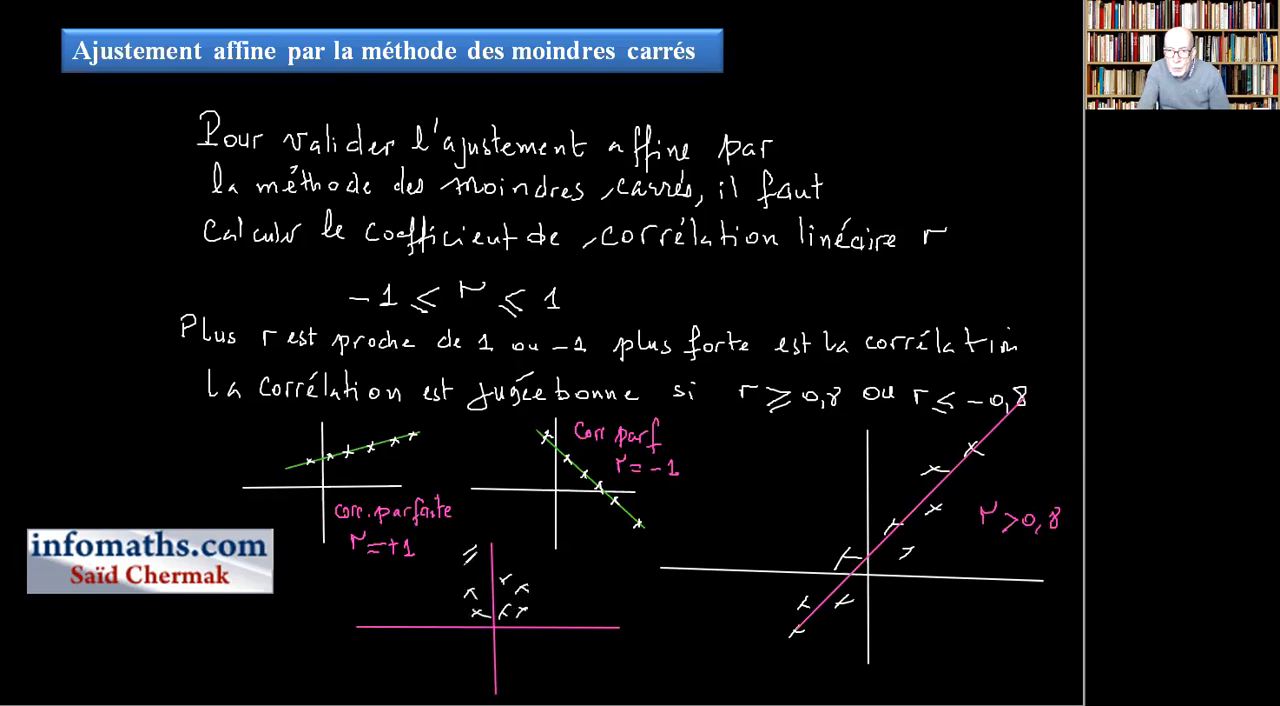
drag(465, 547, 477, 559)
drag(455, 646, 435, 655)
drag(441, 646, 498, 677)
mouse_move(498, 667)
mouse_down()
mouse_move(514, 670)
mouse_move(470, 652)
mouse_up()
drag(474, 645, 490, 651)
mouse_move(445, 603)
mouse_down()
mouse_move(425, 613)
mouse_move(460, 622)
mouse_up()
mouse_move(542, 652)
mouse_down()
mouse_move(522, 661)
mouse_move(541, 660)
mouse_up()
drag(556, 592, 612, 604)
mouse_move(606, 590)
mouse_down()
mouse_move(620, 602)
mouse_move(604, 611)
mouse_move(640, 598)
mouse_up()
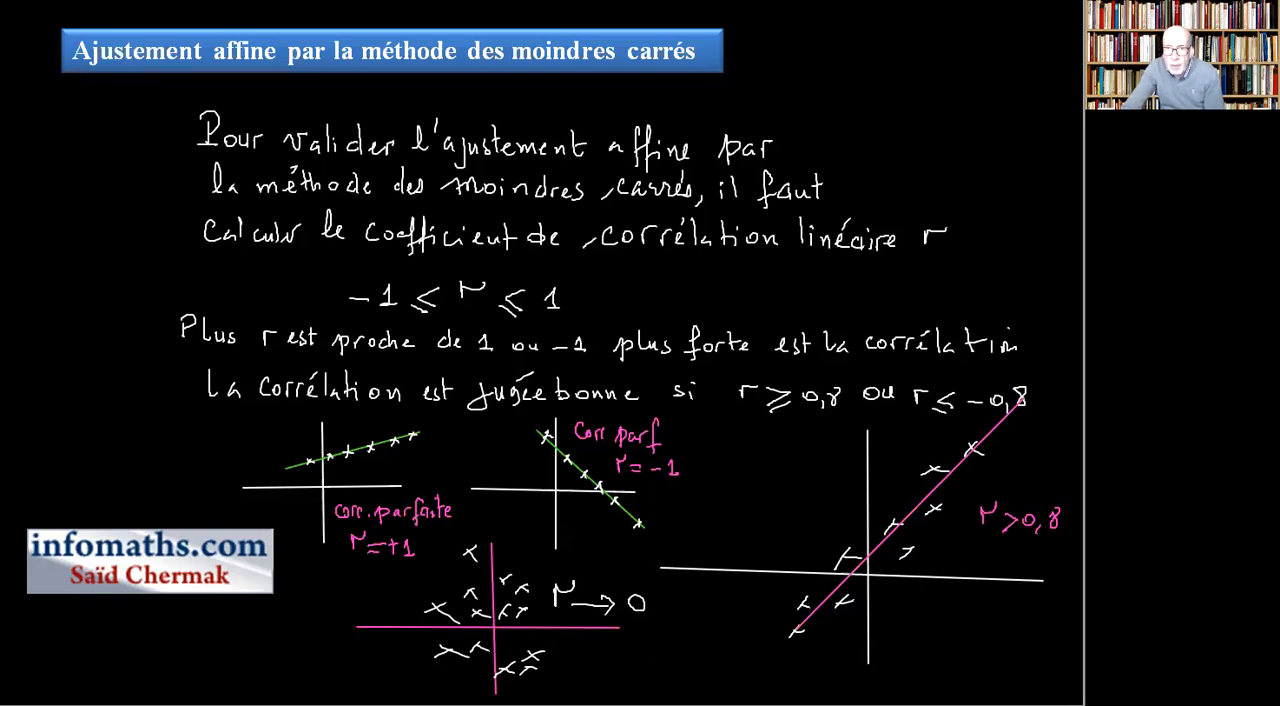
Advance to the blank slide of the presentation and switch to the Feuil1 sheet in Excel.
key(Page_Down)
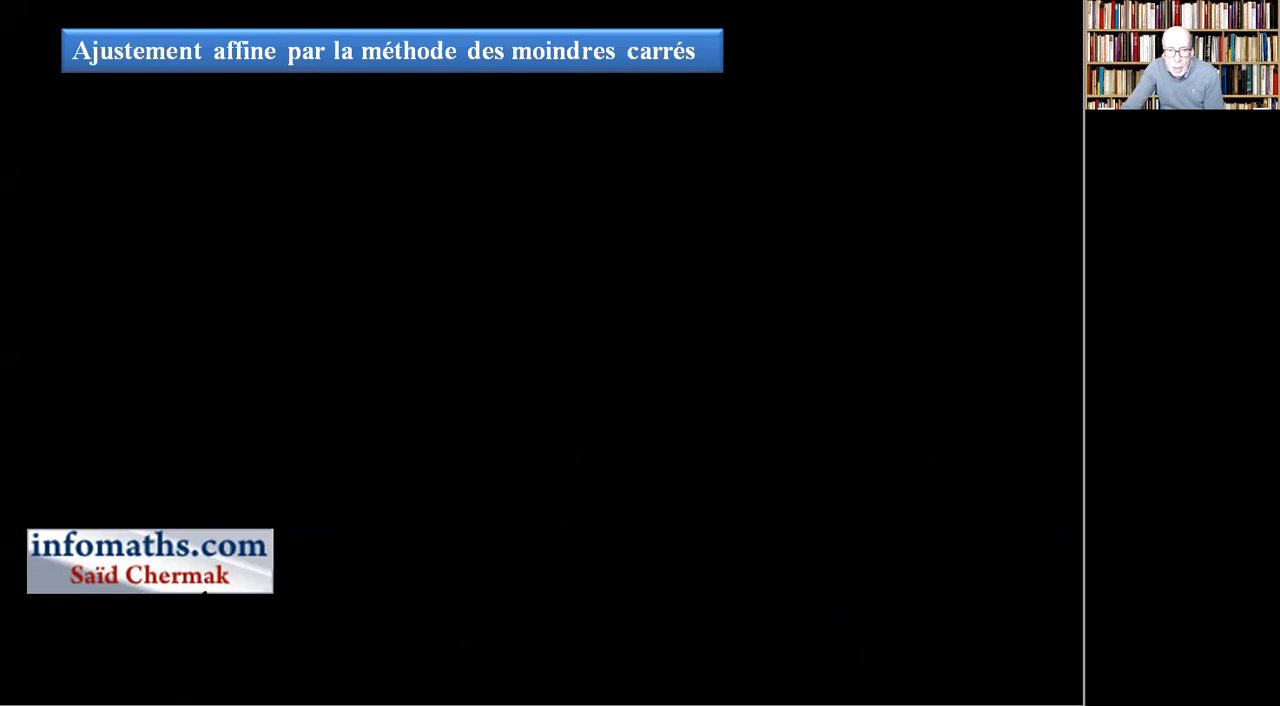
key(alt+Tab)
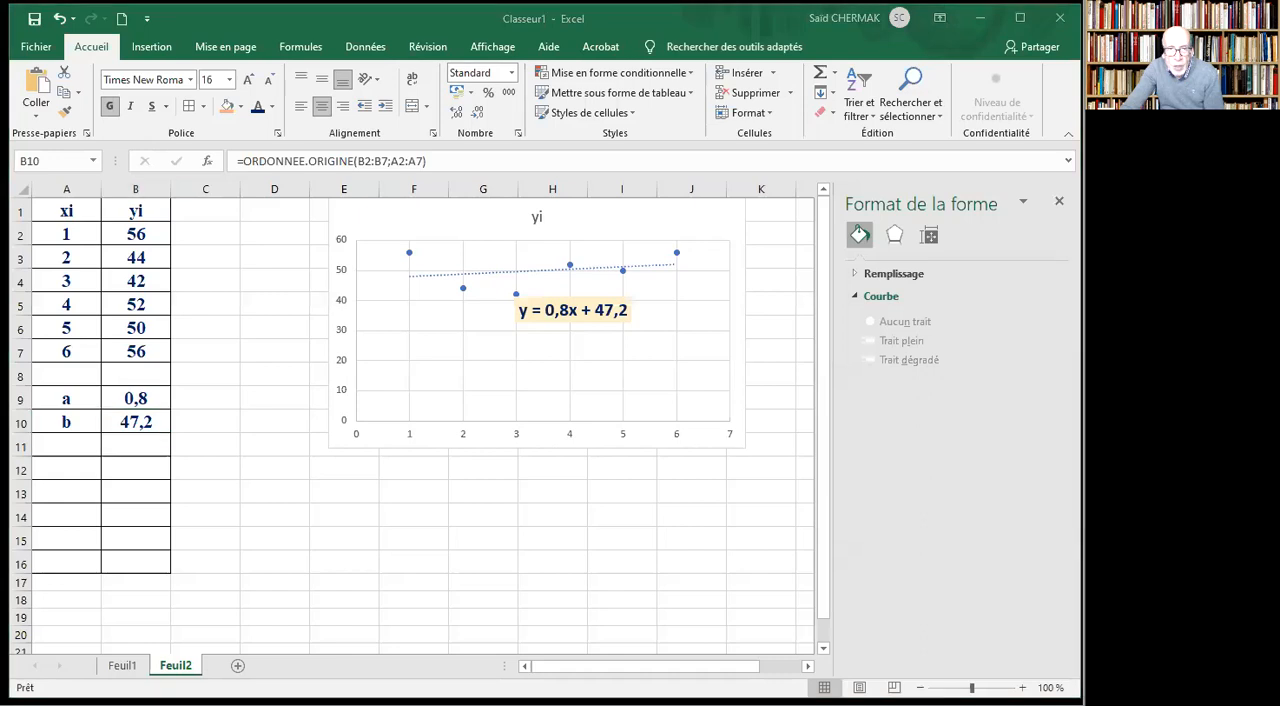
click(122, 665)
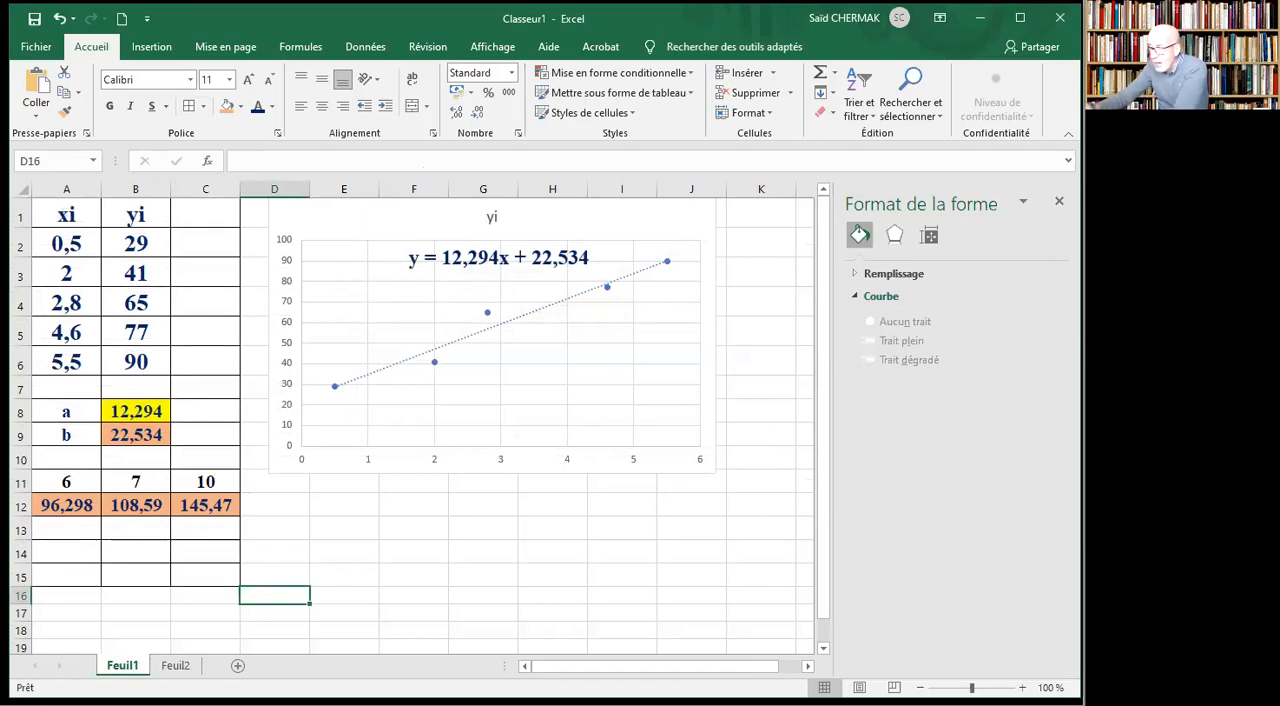
Fill cell B10 with light blue and enter the label Corr in A10.
click(143, 460)
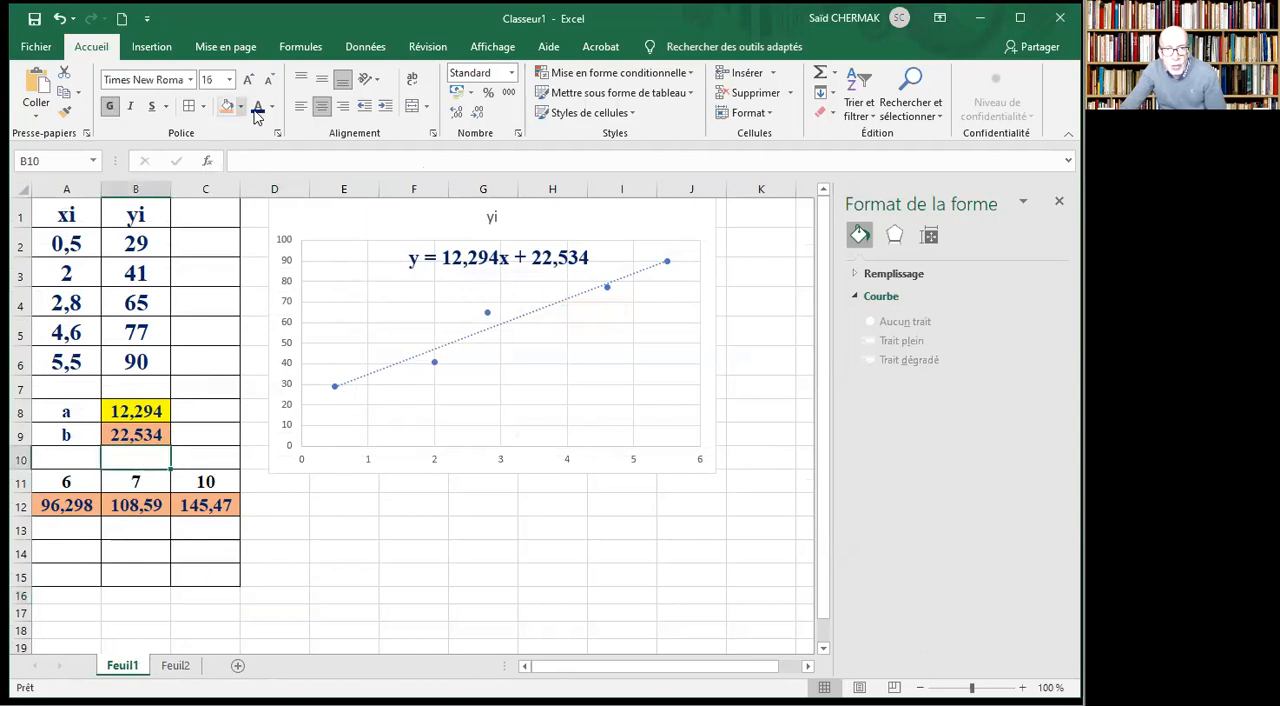
click(240, 106)
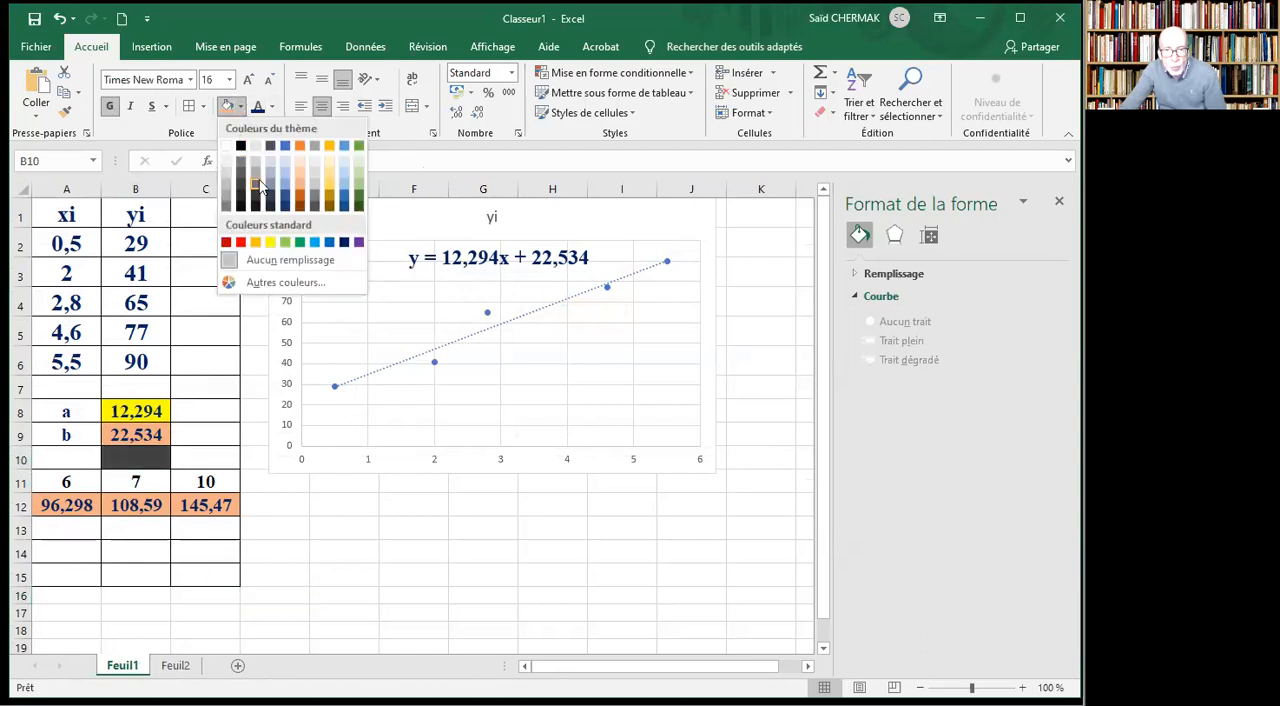
click(345, 177)
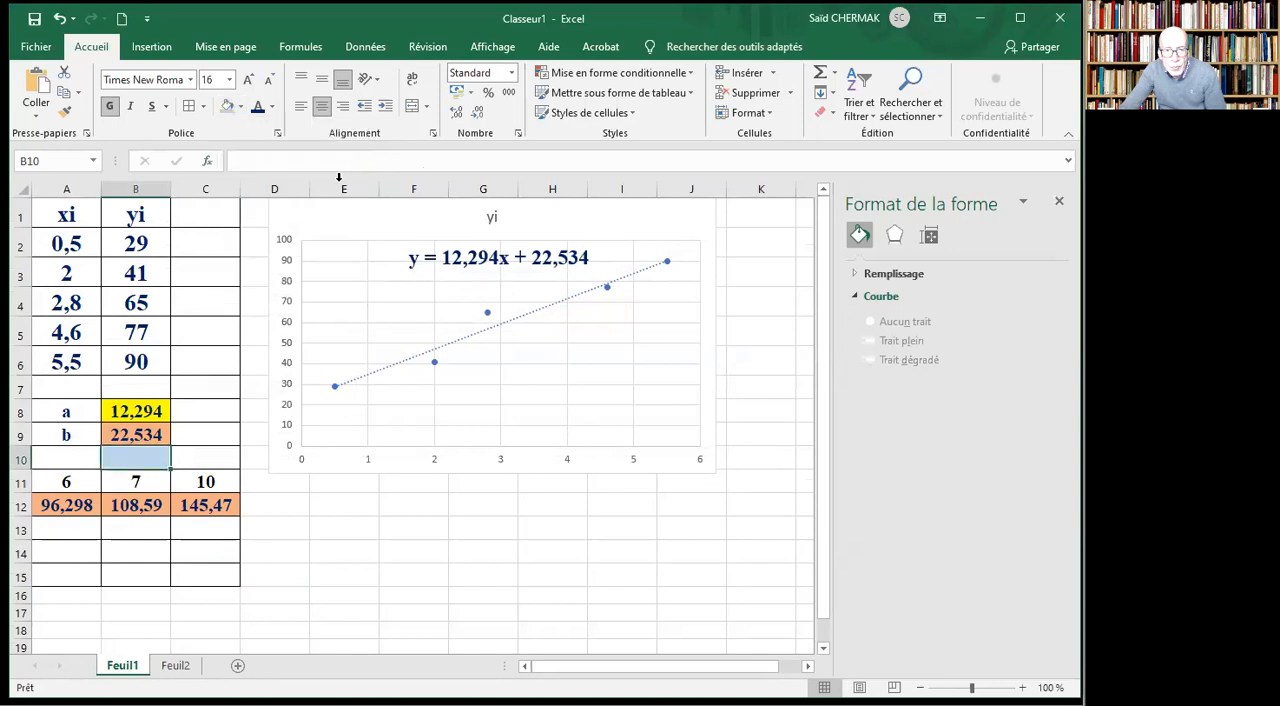
click(63, 458)
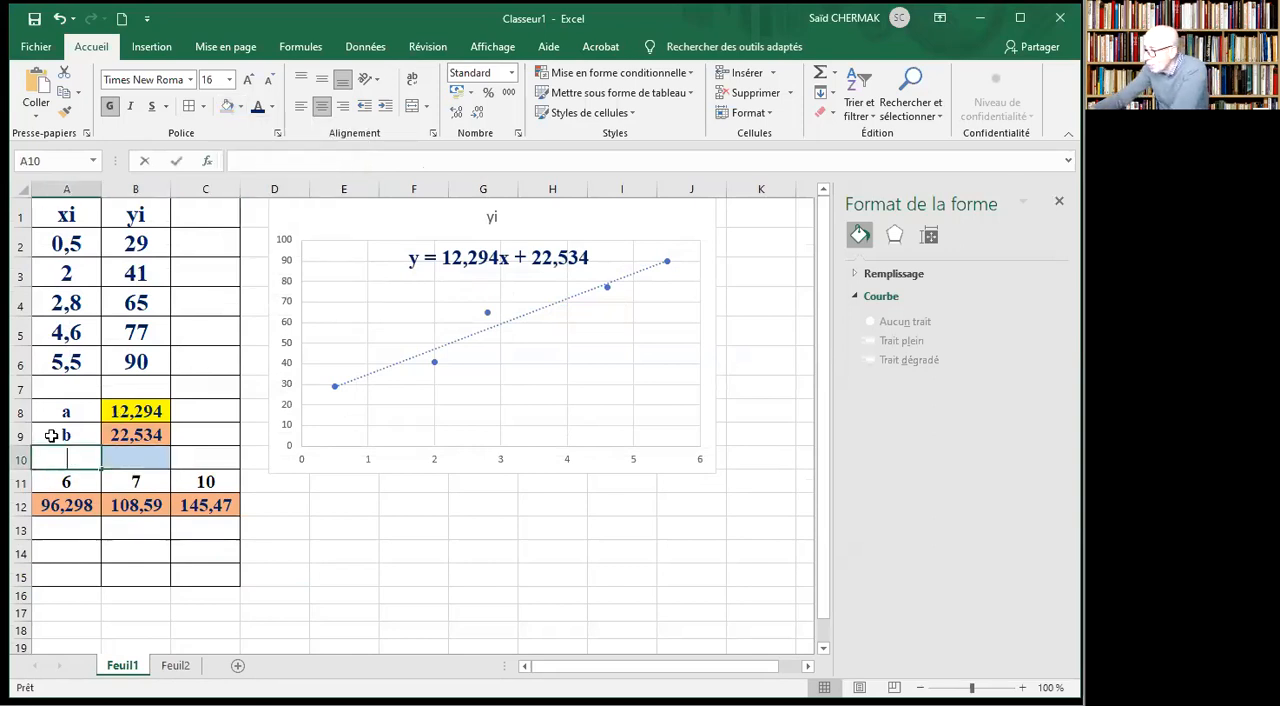
text(Corr)
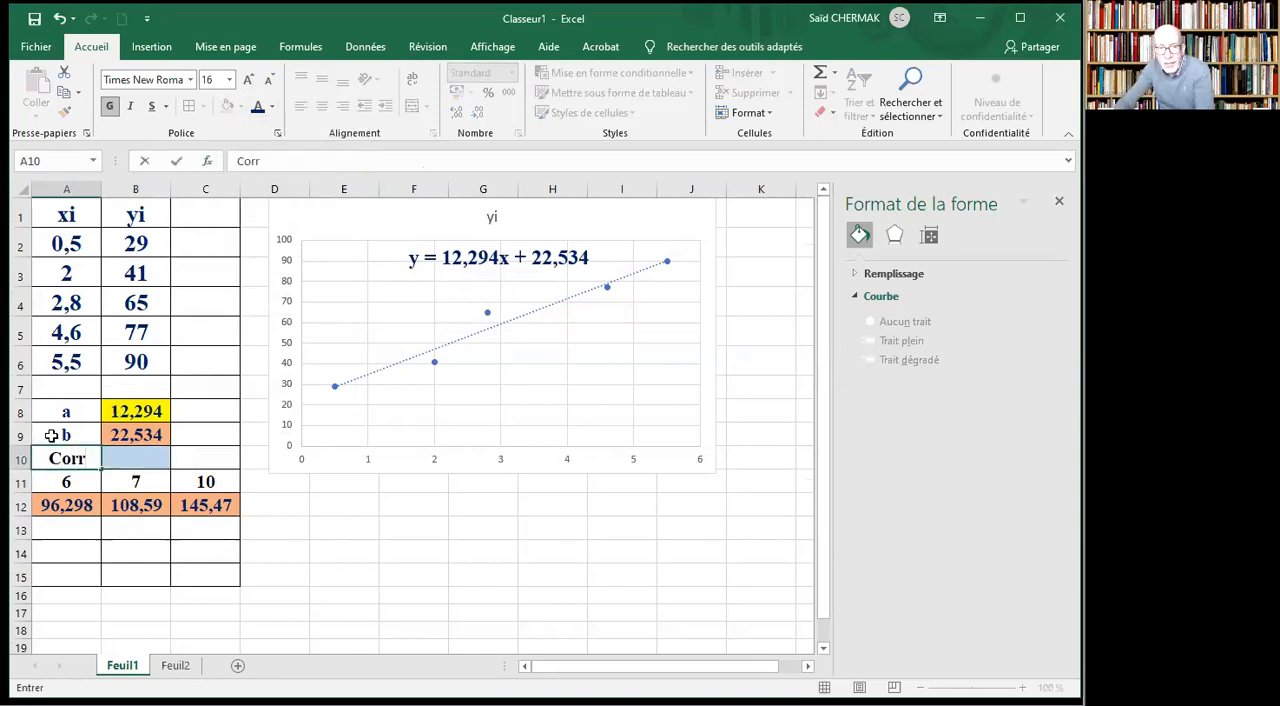
Insert the statistical function COEFFICIENT.CORRELATION in B10.
click(145, 458)
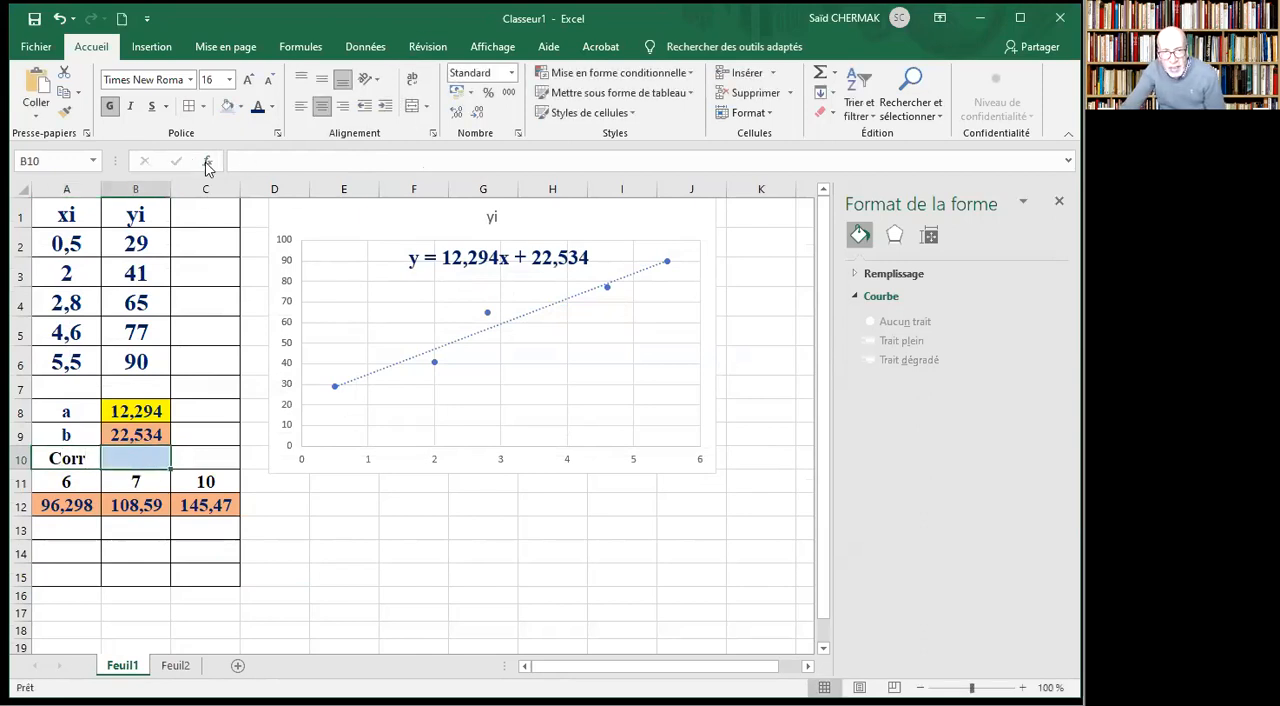
click(207, 163)
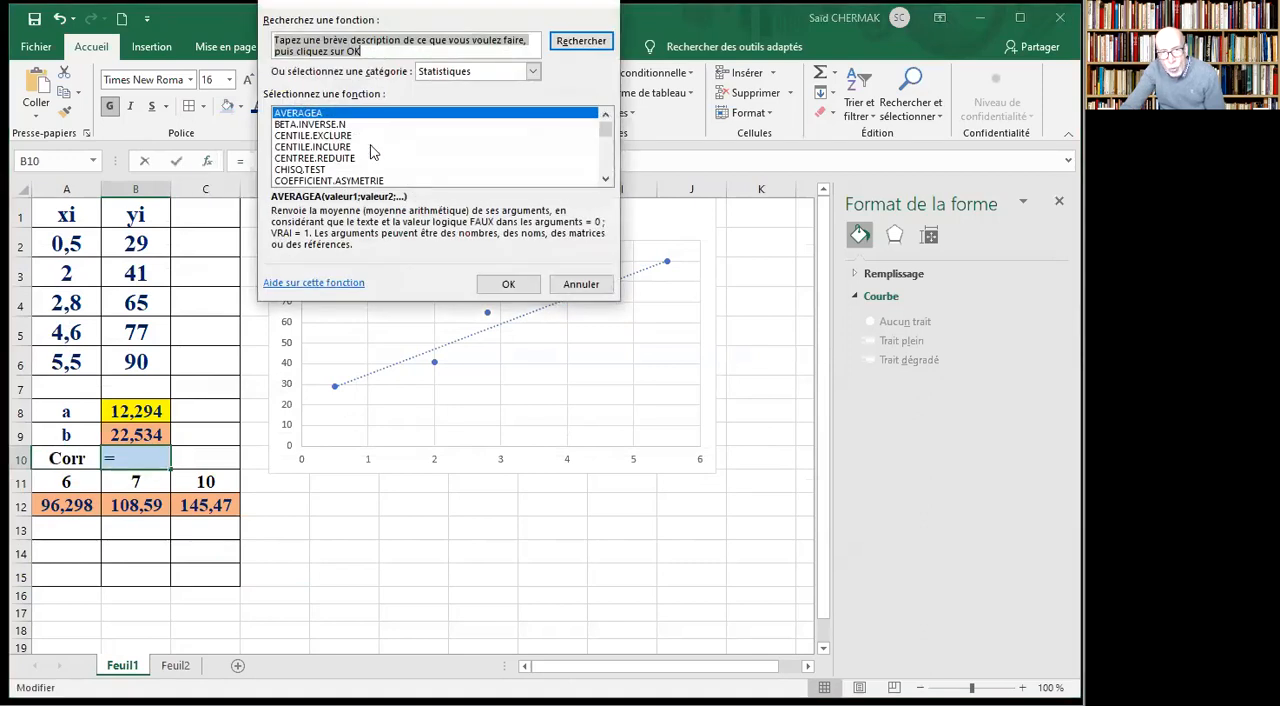
click(606, 180)
click(606, 180)
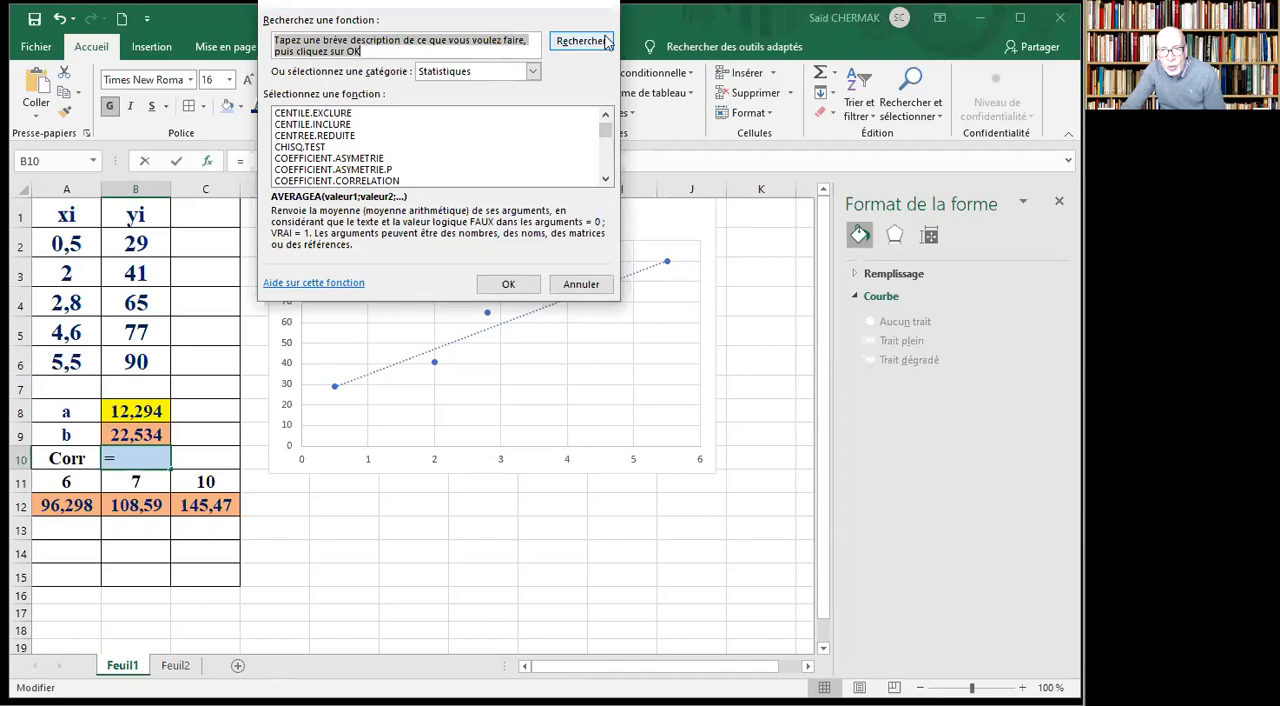
click(313, 181)
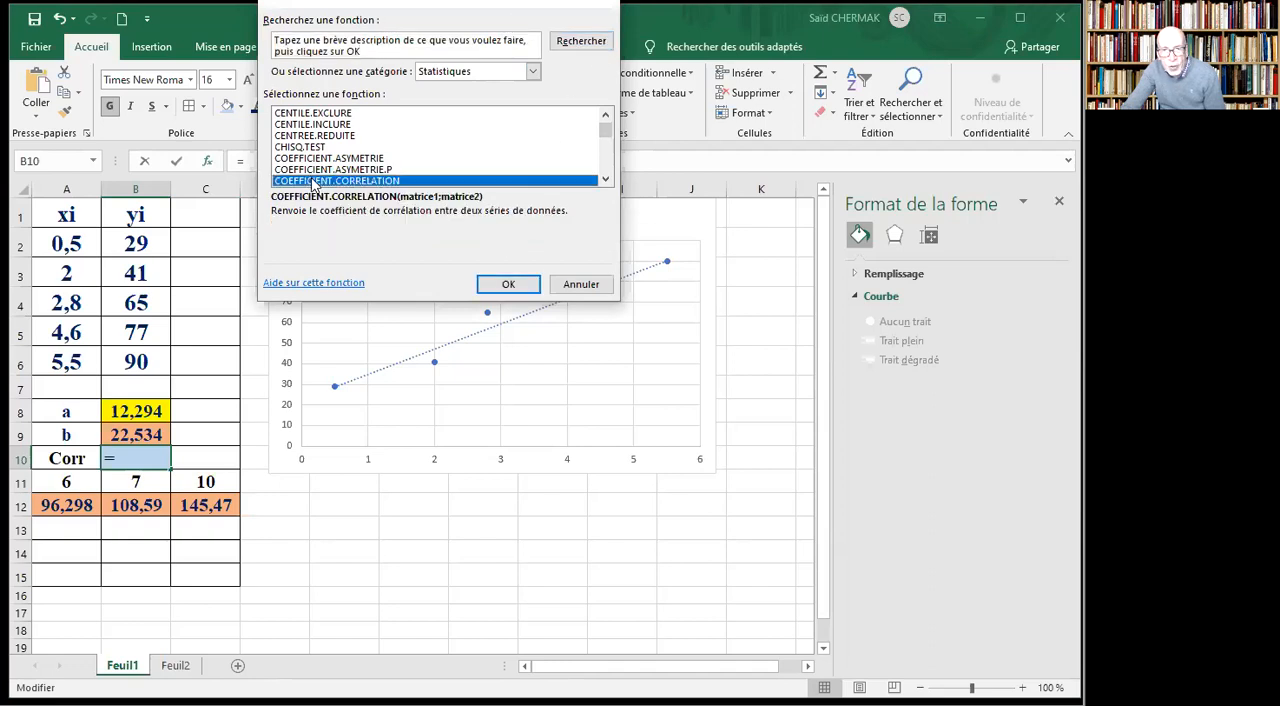
click(510, 286)
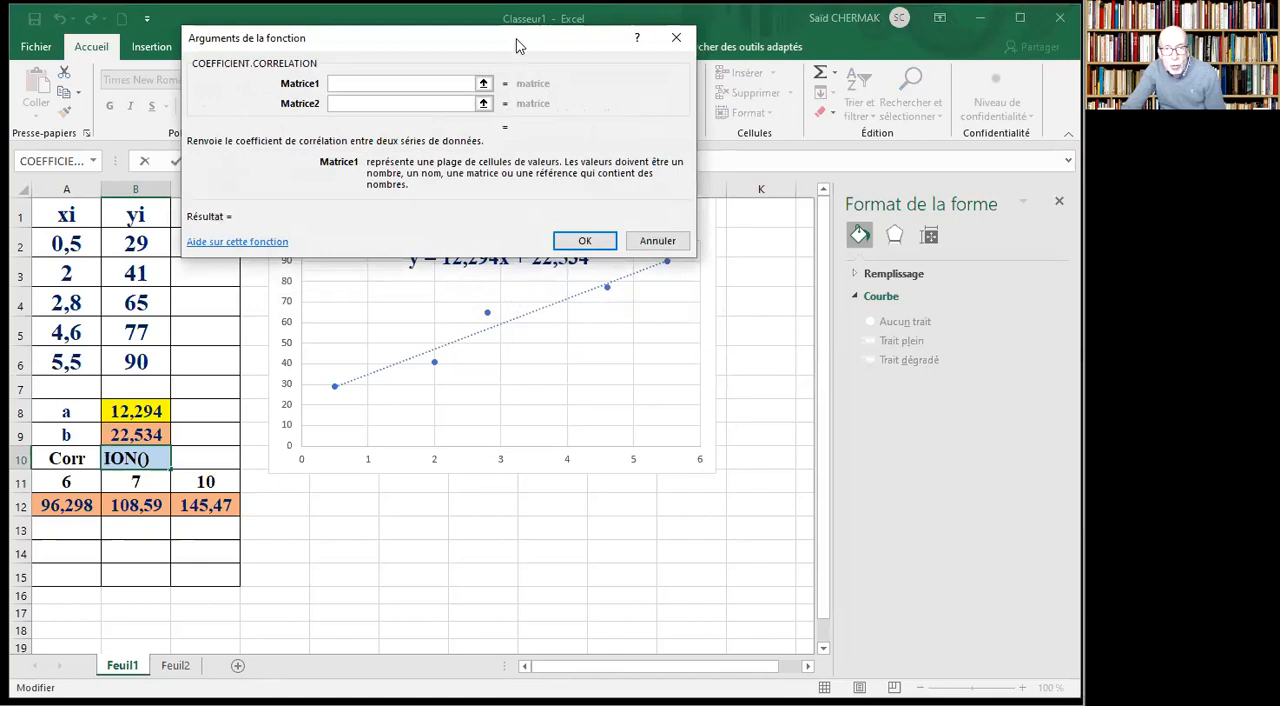
Complete the correlation formula with Matrice1 A2:A6 and Matrice2 B2:B6, and handwrite TB in red beside it in C10.
drag(517, 45, 535, 36)
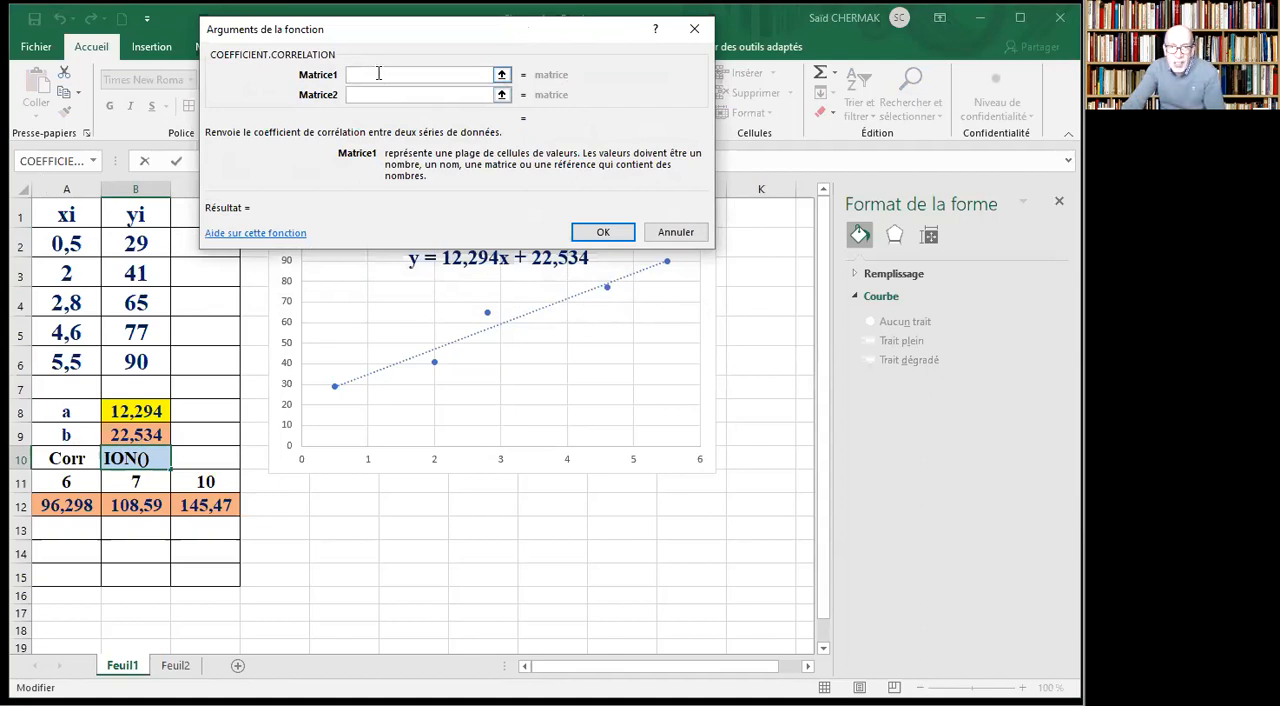
click(64, 243)
drag(64, 243, 66, 362)
click(354, 91)
drag(128, 238, 136, 362)
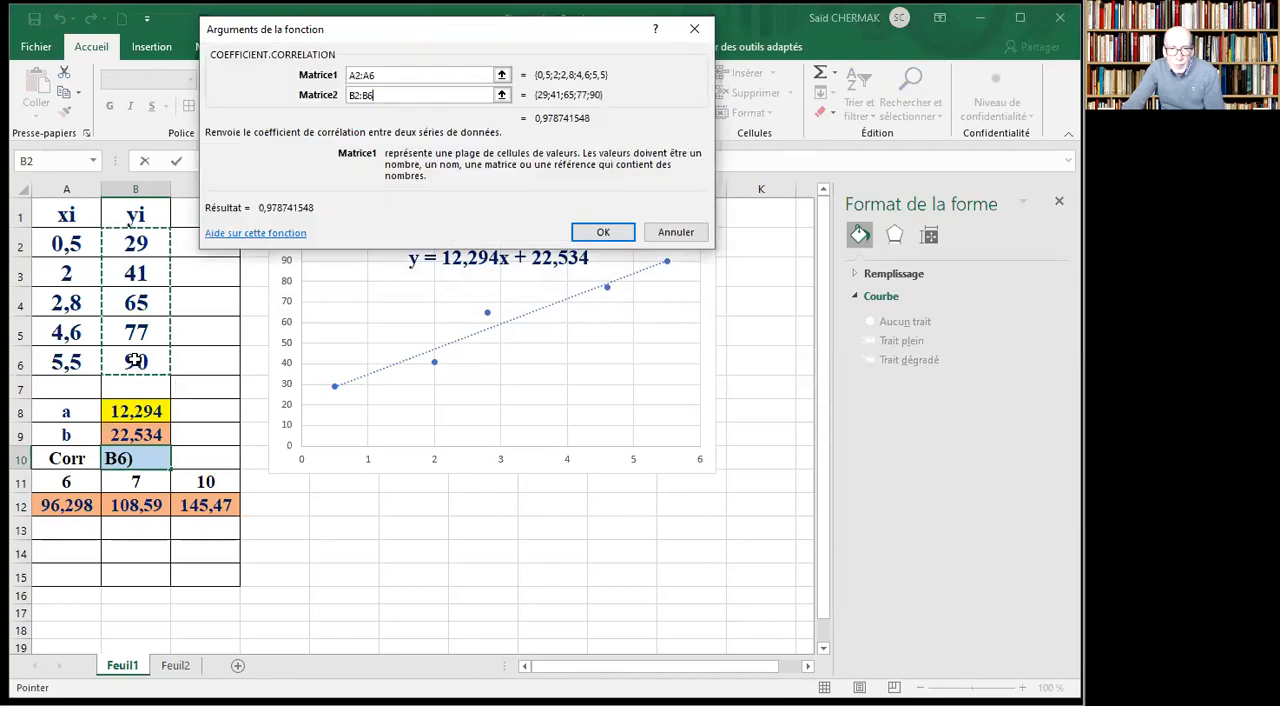
click(601, 235)
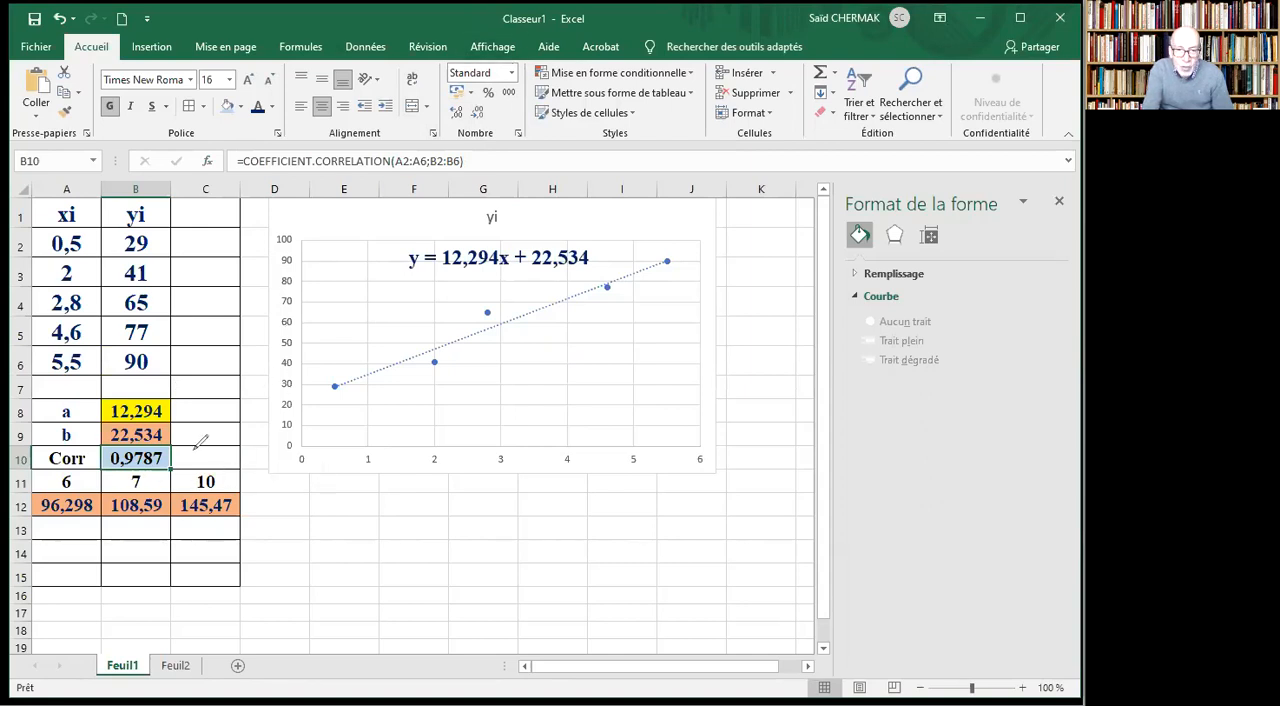
mouse_move(191, 450)
mouse_down()
mouse_move(212, 461)
mouse_move(199, 460)
mouse_up()
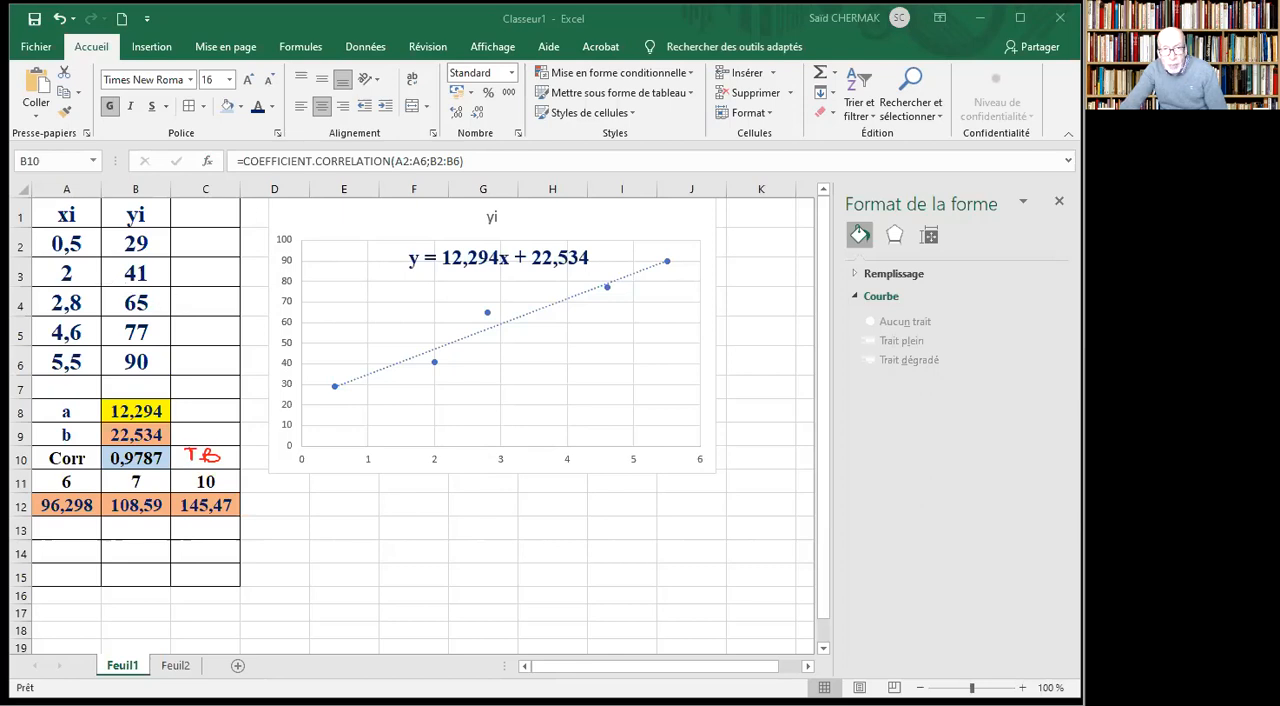
Try yi values of 100 in B4 and 25 in B6 to test the correlation, and undo both changes.
click(135, 301)
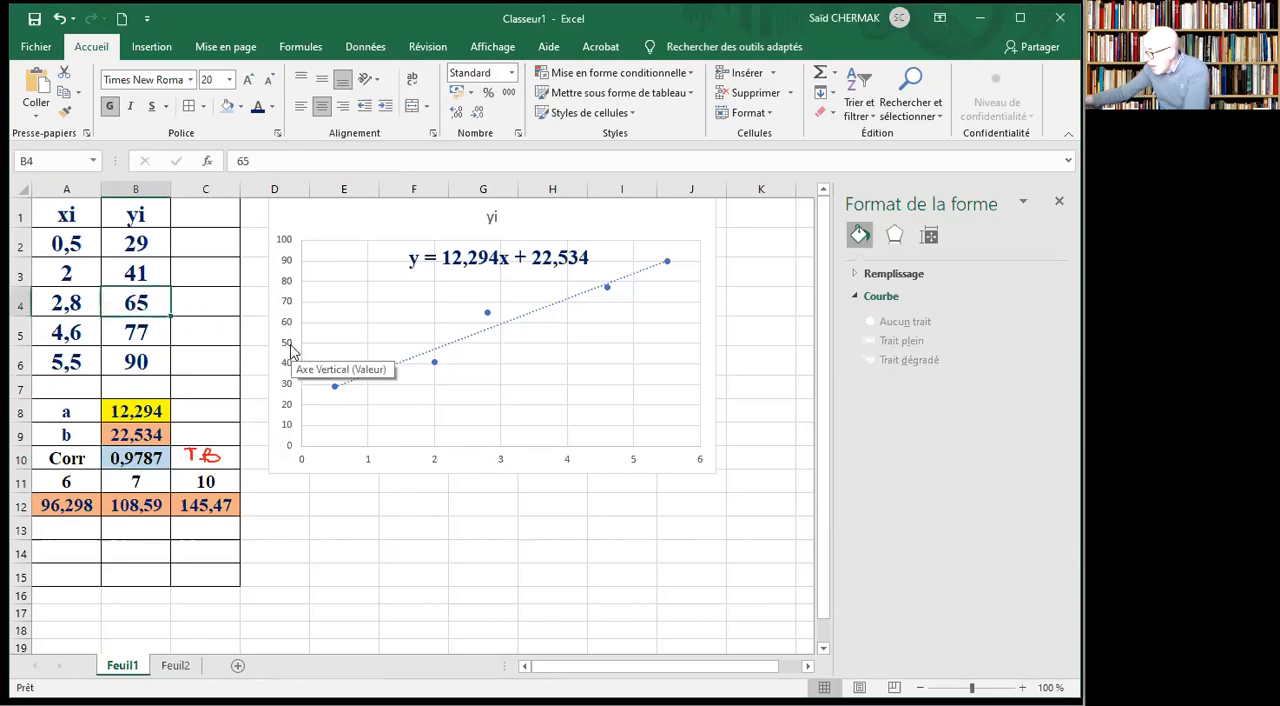
text(100)
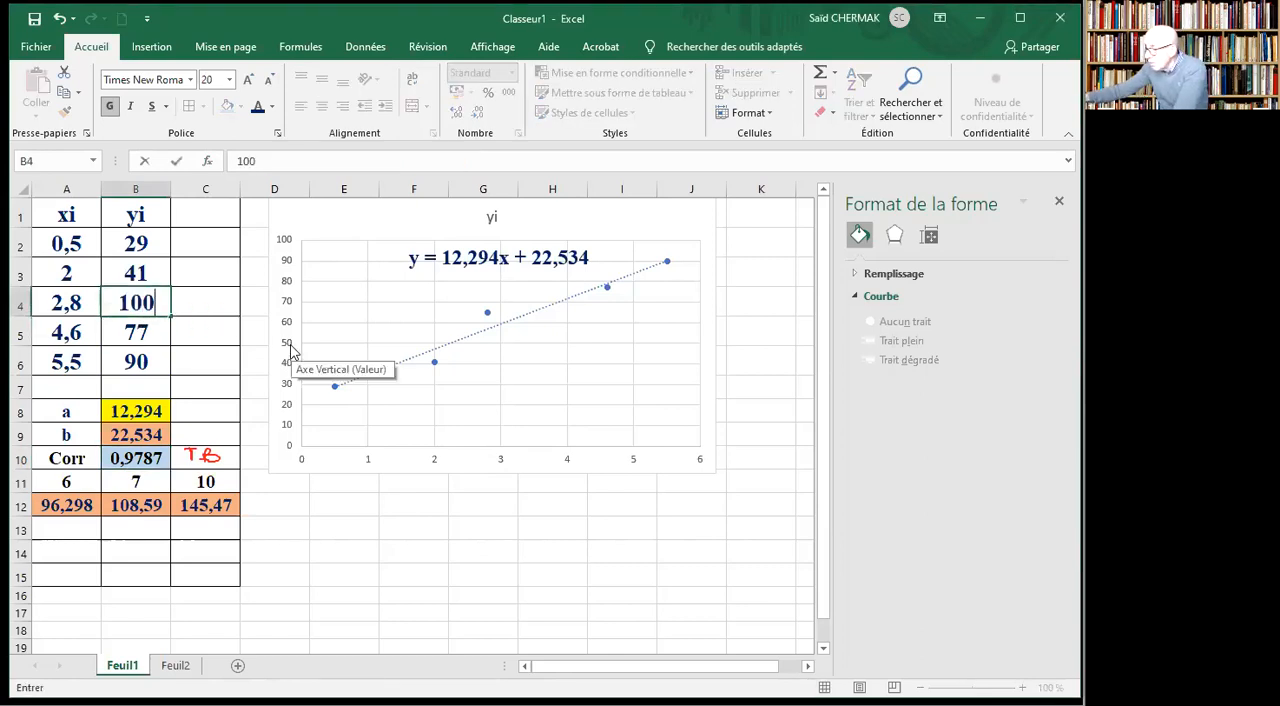
key(Return)
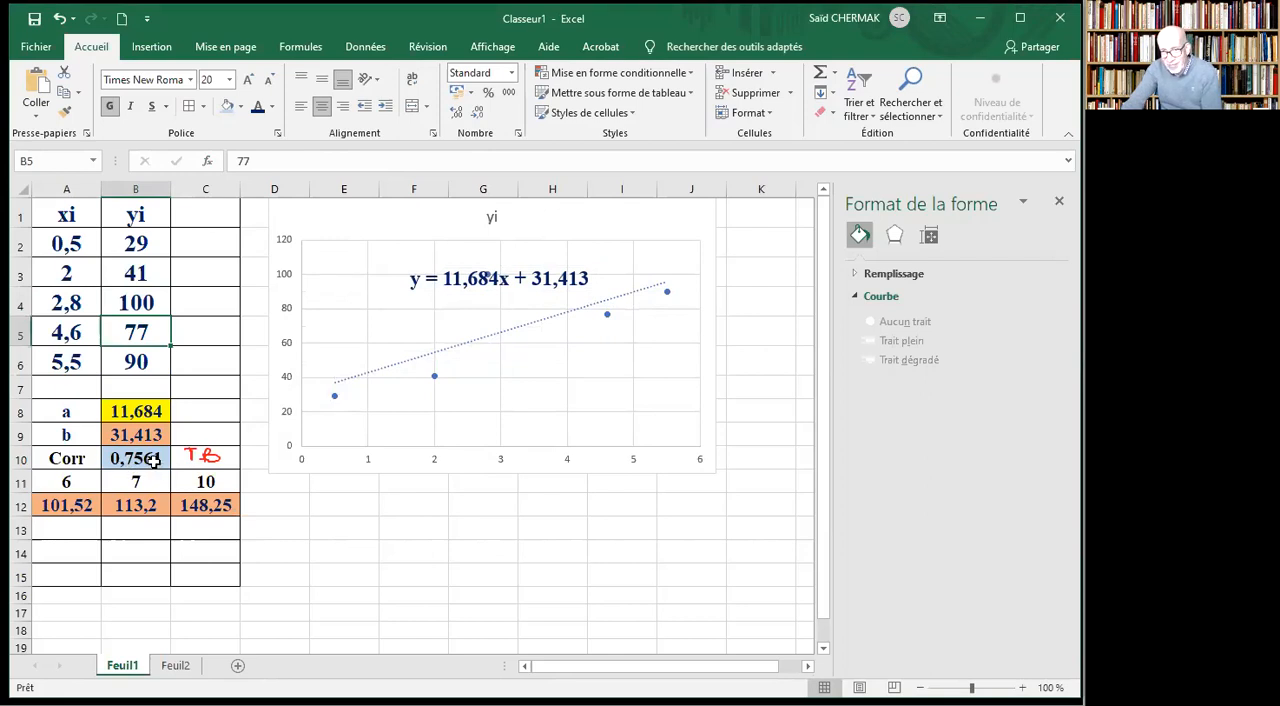
click(138, 362)
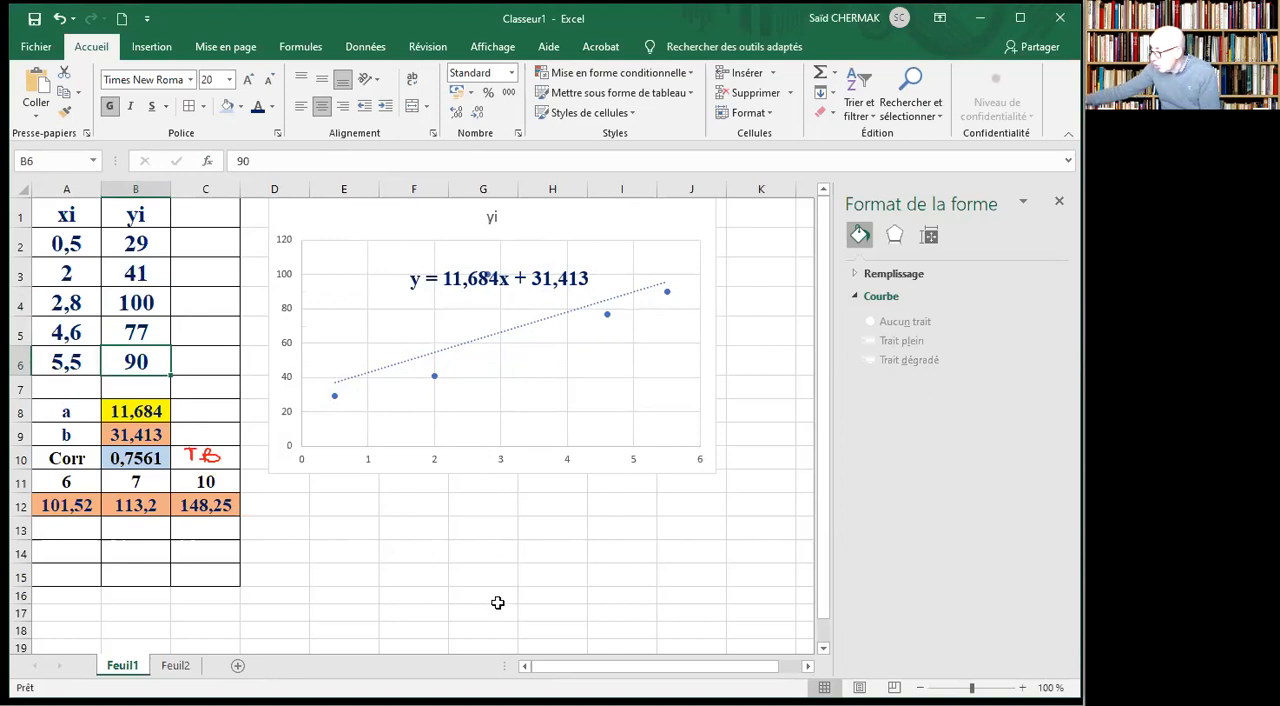
text(25)
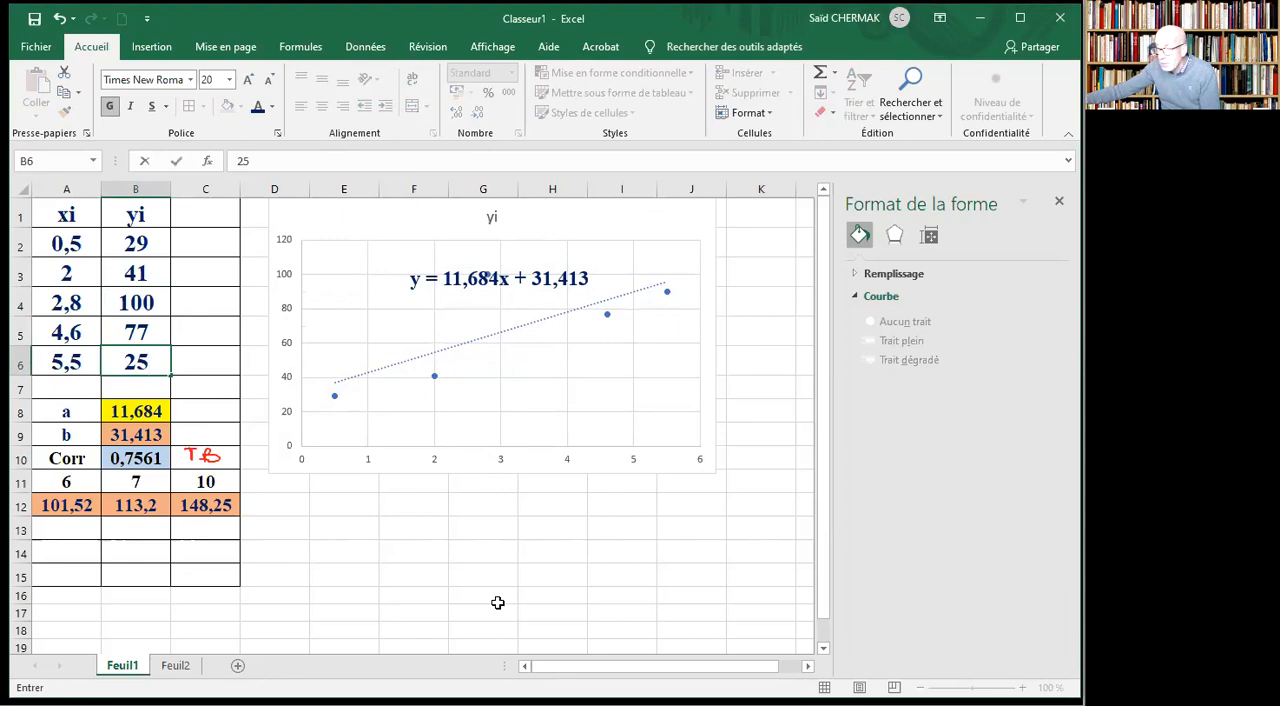
key(Return)
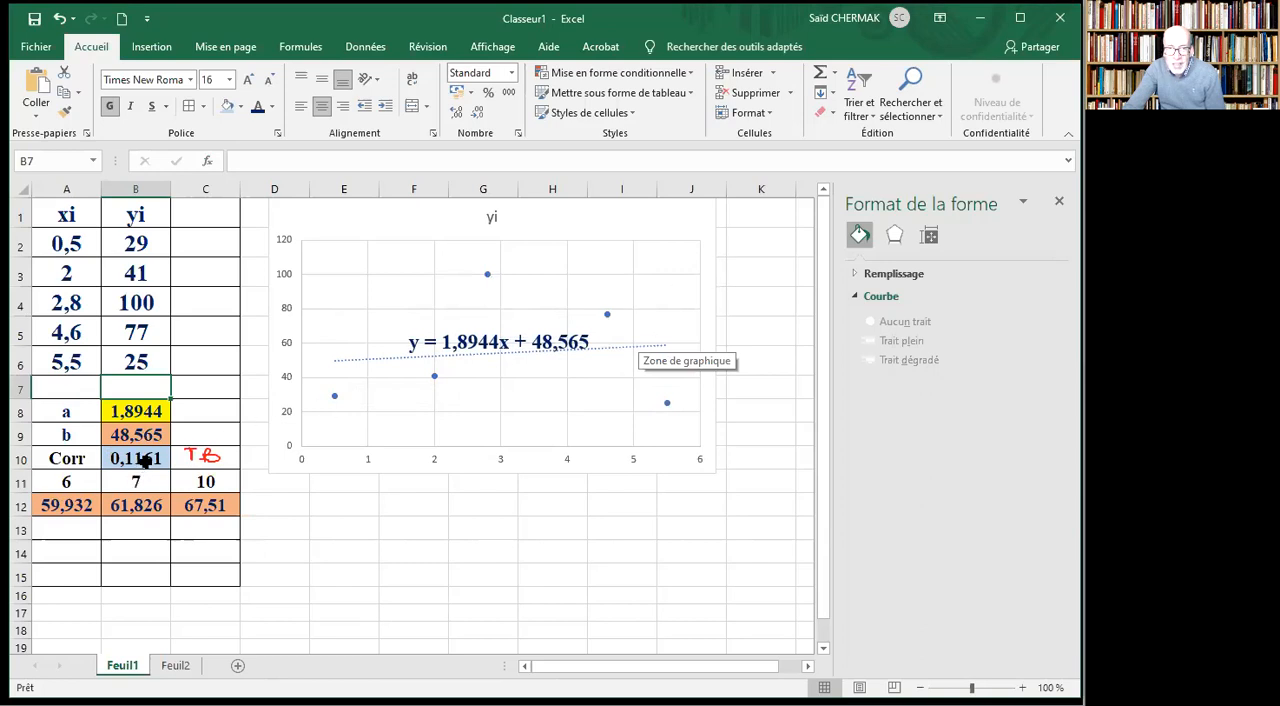
click(59, 19)
click(59, 19)
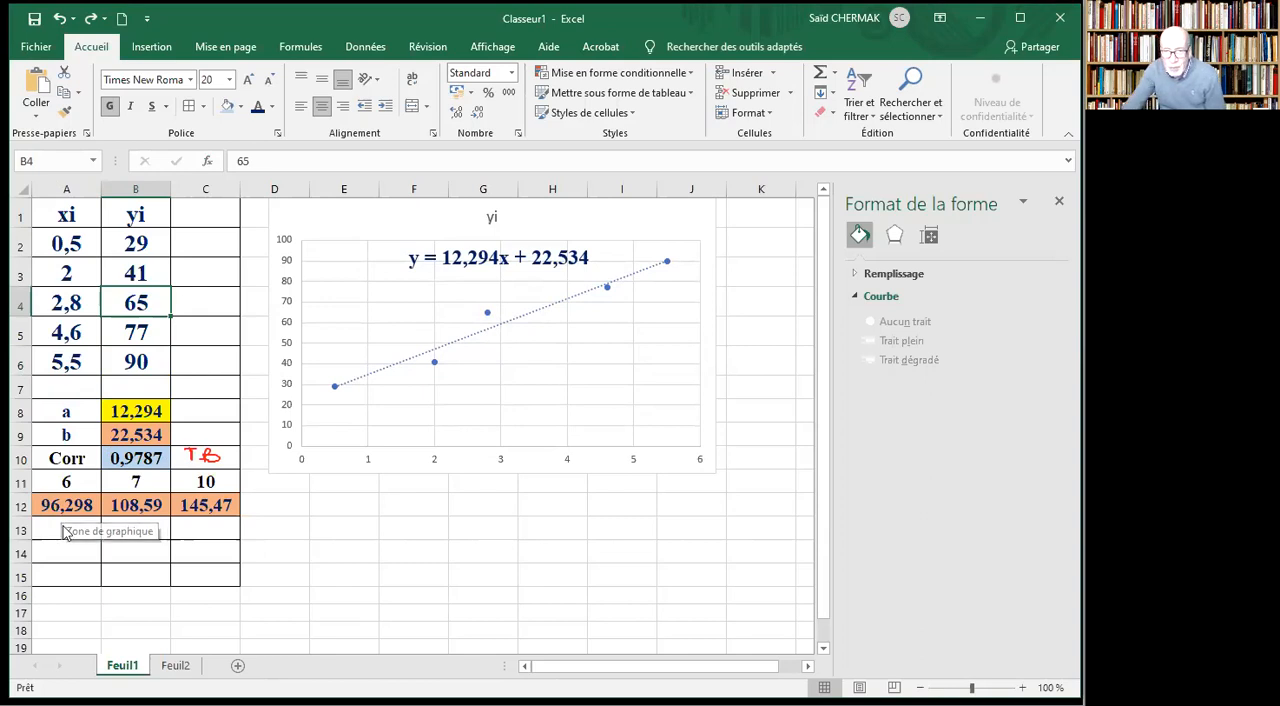
Switch to the PowerPoint presentation.
mouse_move(438, 704)
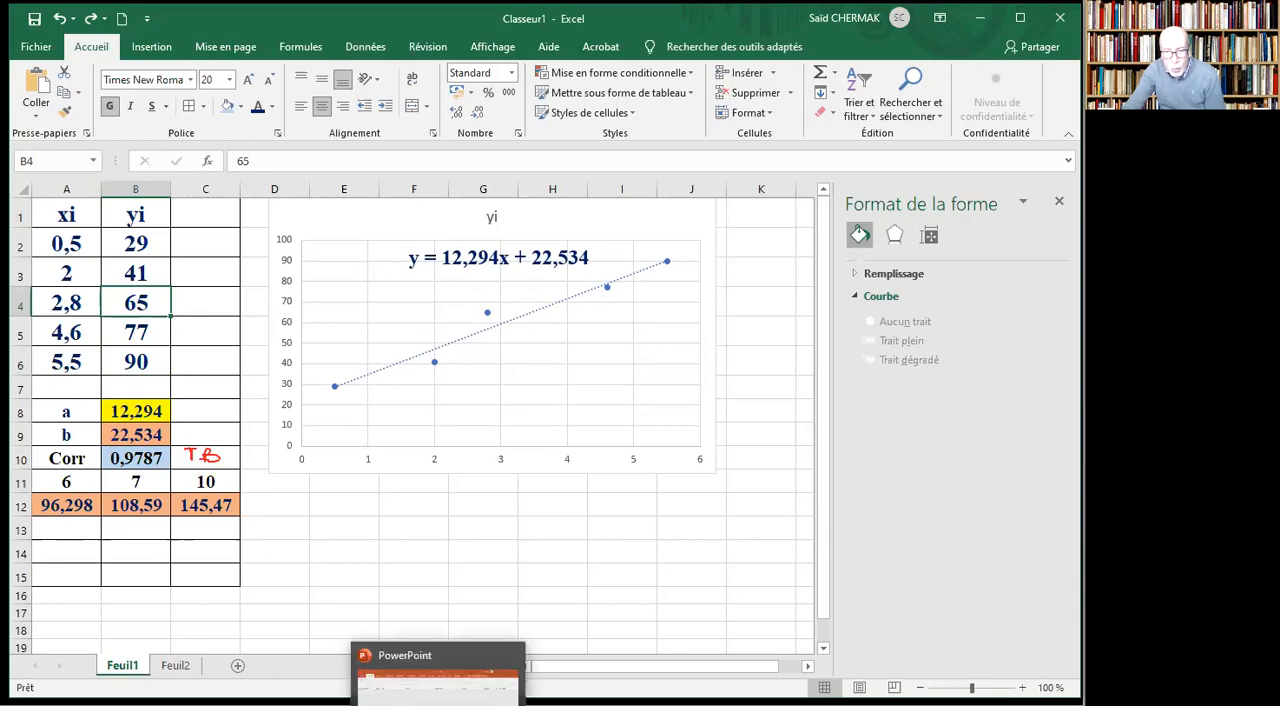